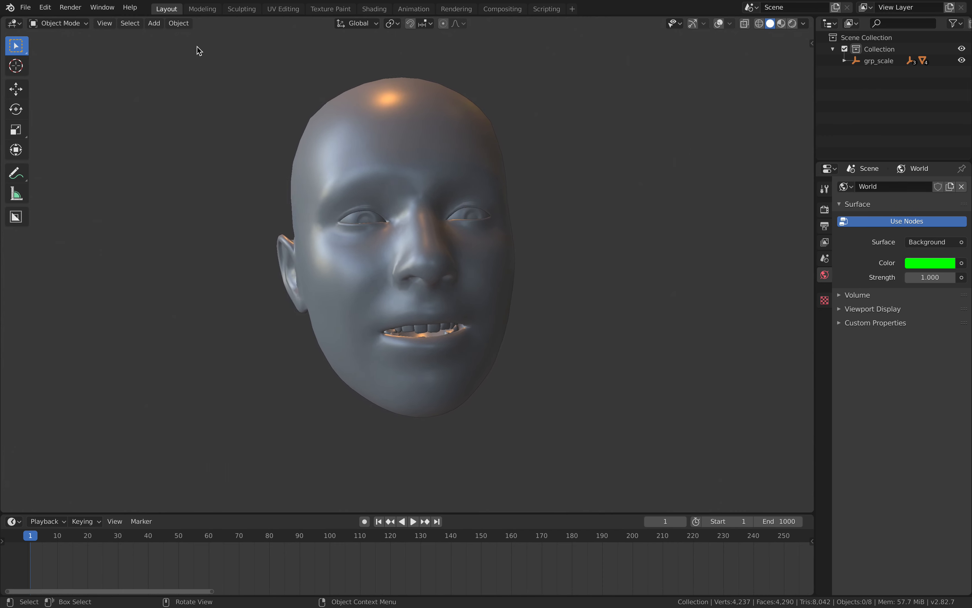
Show the active tool's settings in the 3D viewport's sidebar.
click(14, 23)
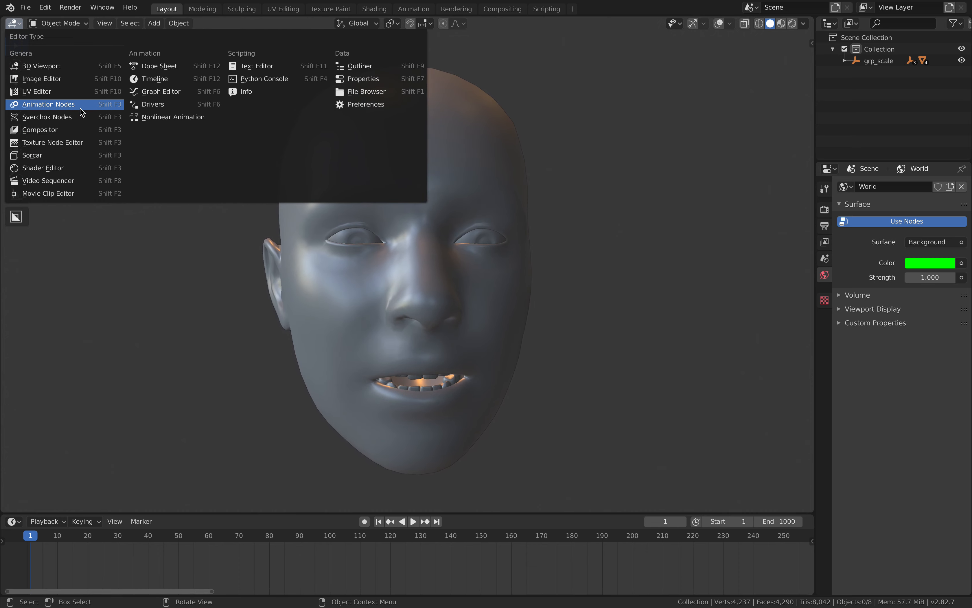
click(811, 43)
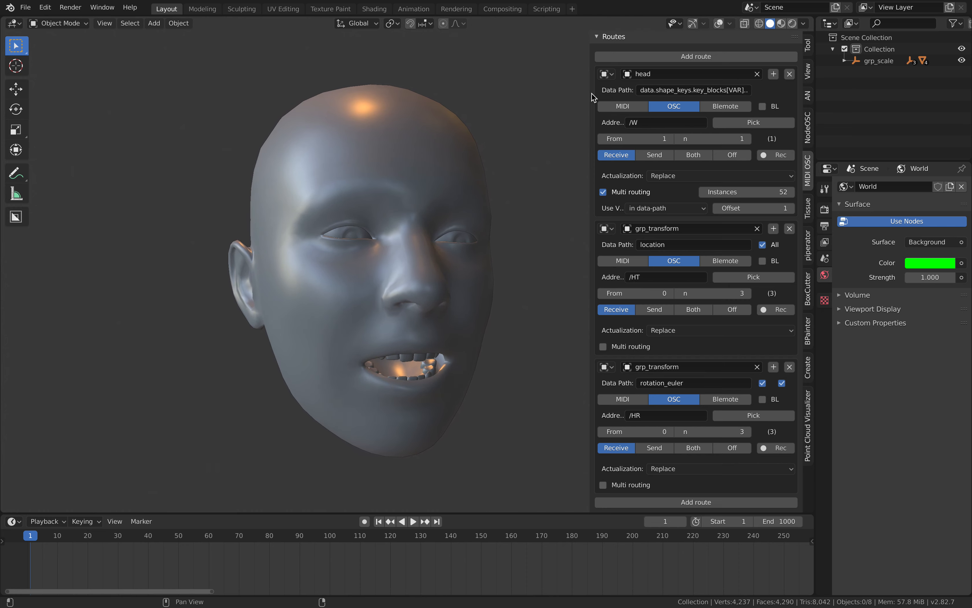
drag(592, 97, 642, 97)
click(810, 55)
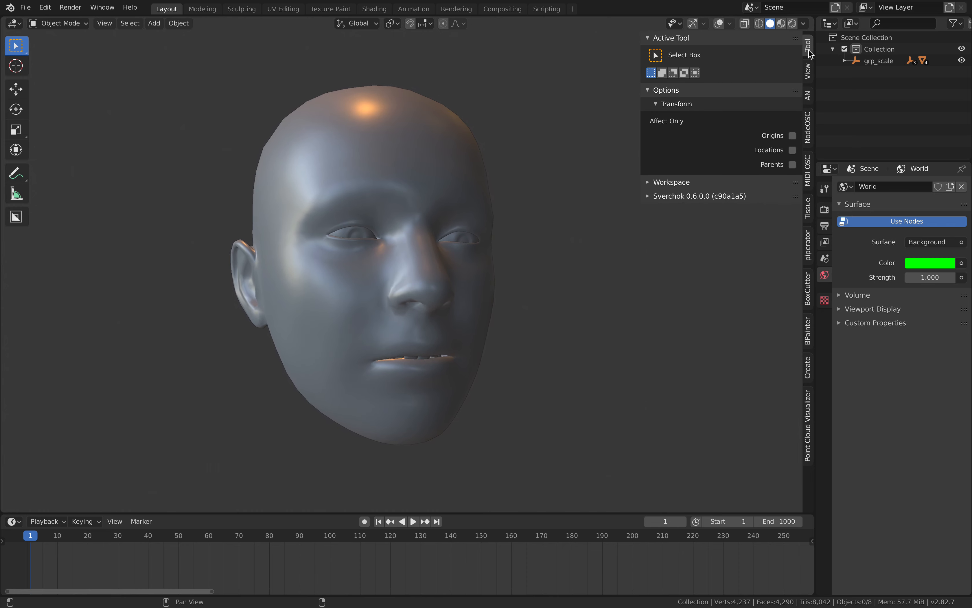
click(679, 185)
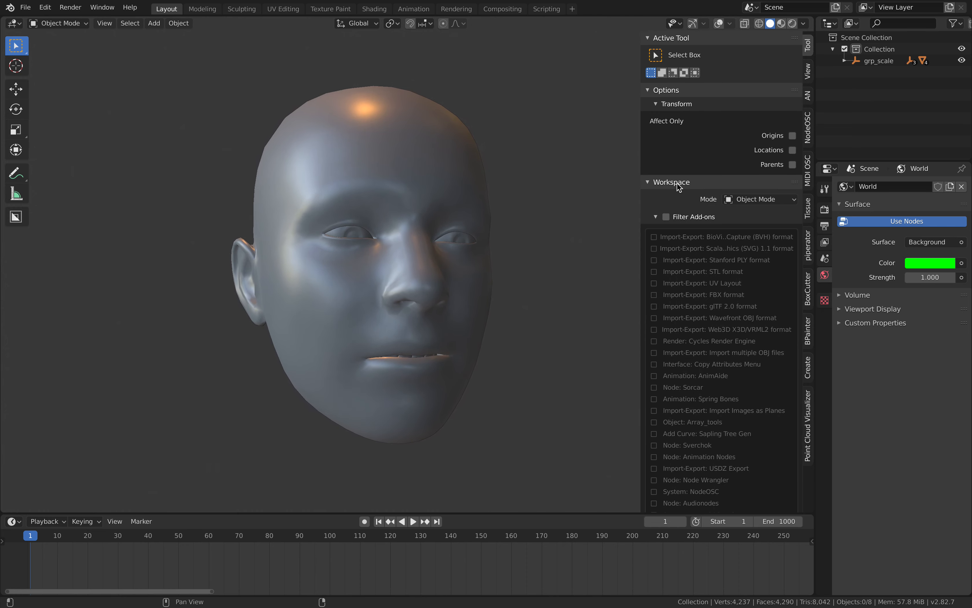
click(679, 185)
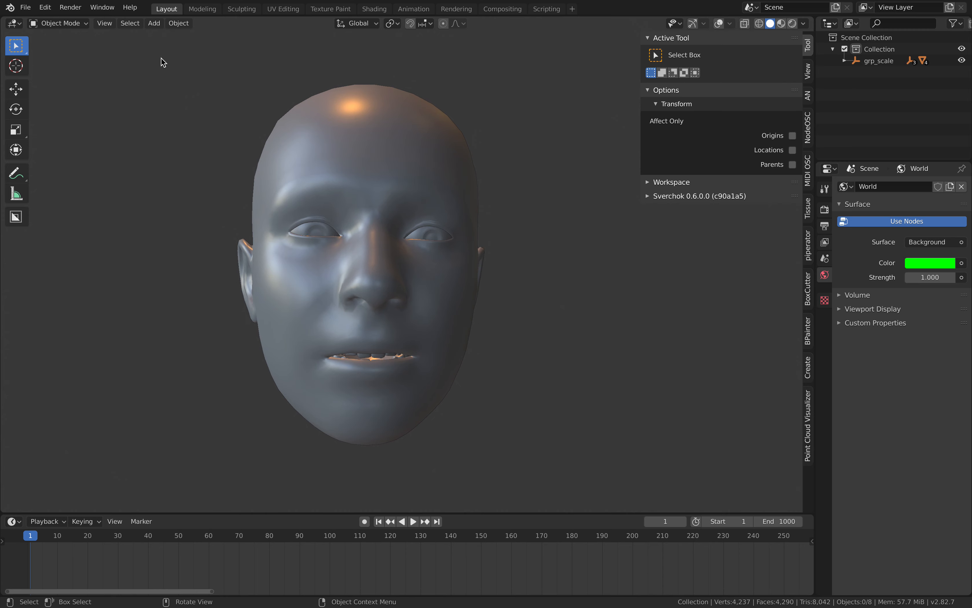
Switch to the Texture Paint workspace and widen the 3D view beside the image editor, with the head in view.
click(328, 9)
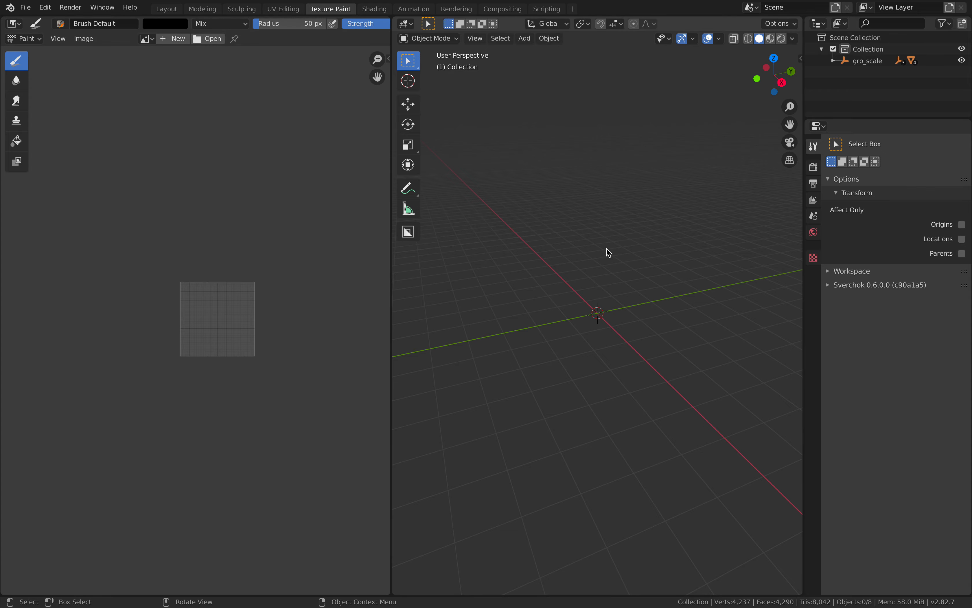
middle_drag(621, 250, 462, 173)
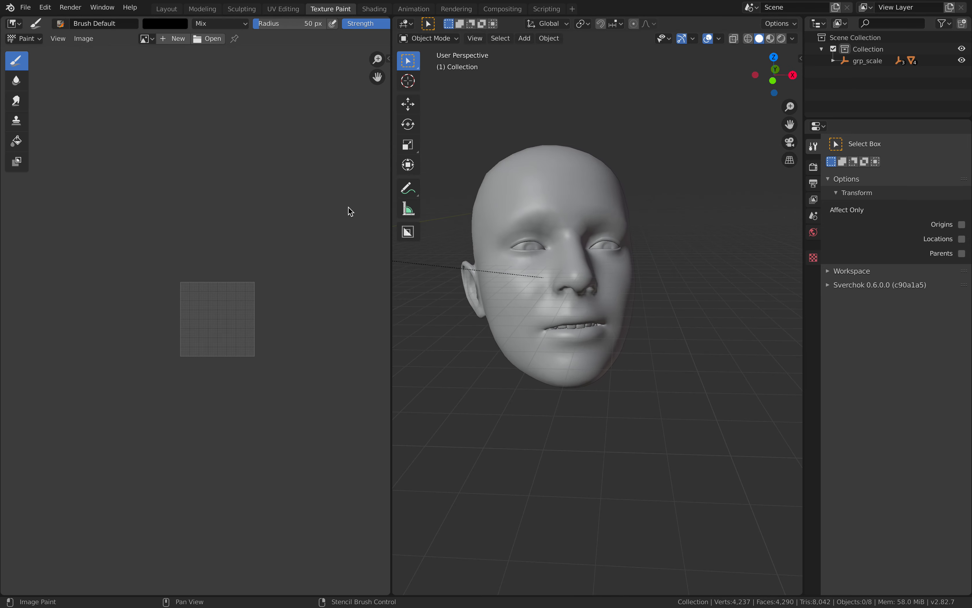
scroll(212, 239, up, 4)
middle_drag(273, 233, 260, 231)
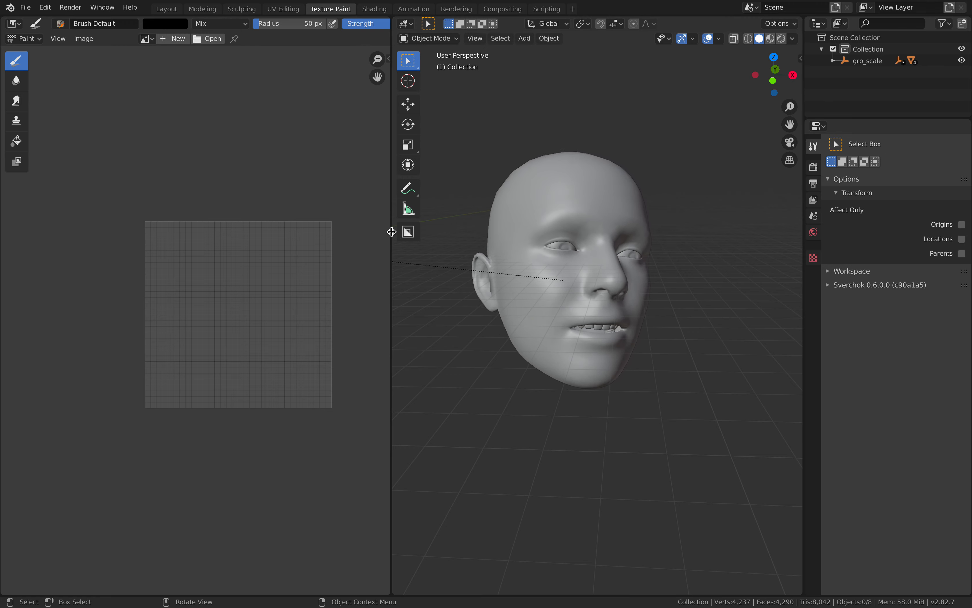
drag(393, 231, 344, 225)
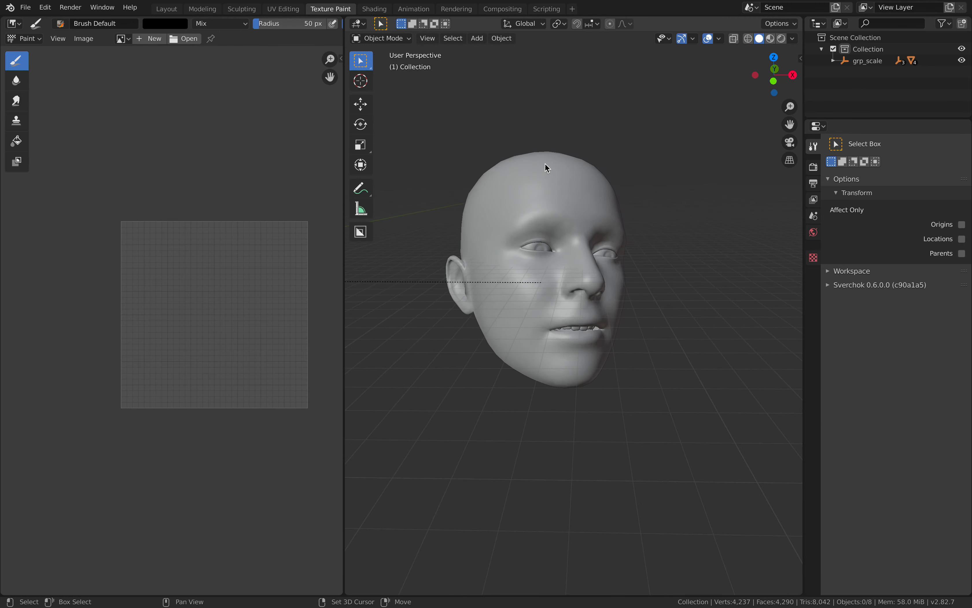
Put the head mesh into Texture Paint mode and try a brush dab on its forehead.
click(399, 38)
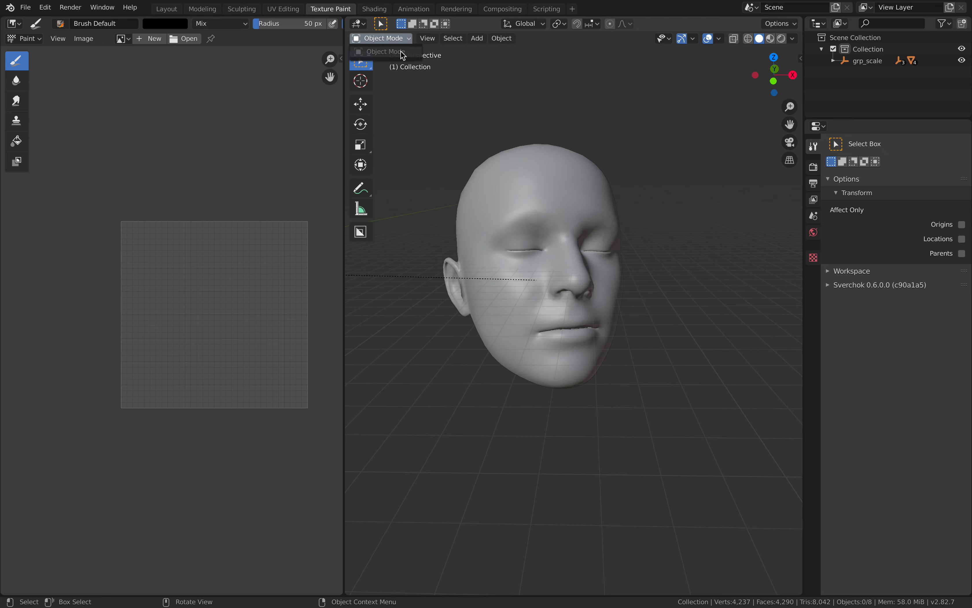
click(531, 162)
click(398, 39)
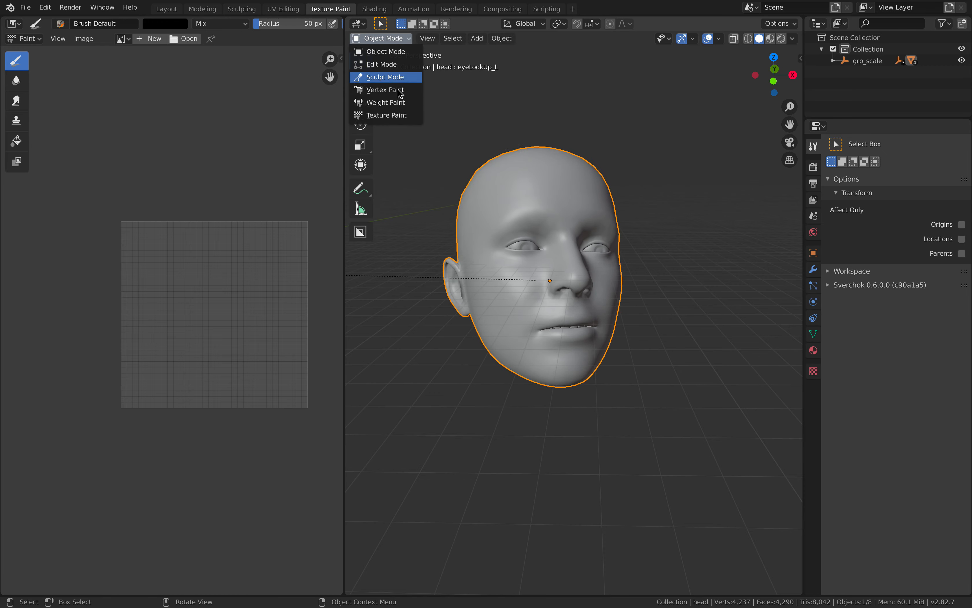
click(401, 115)
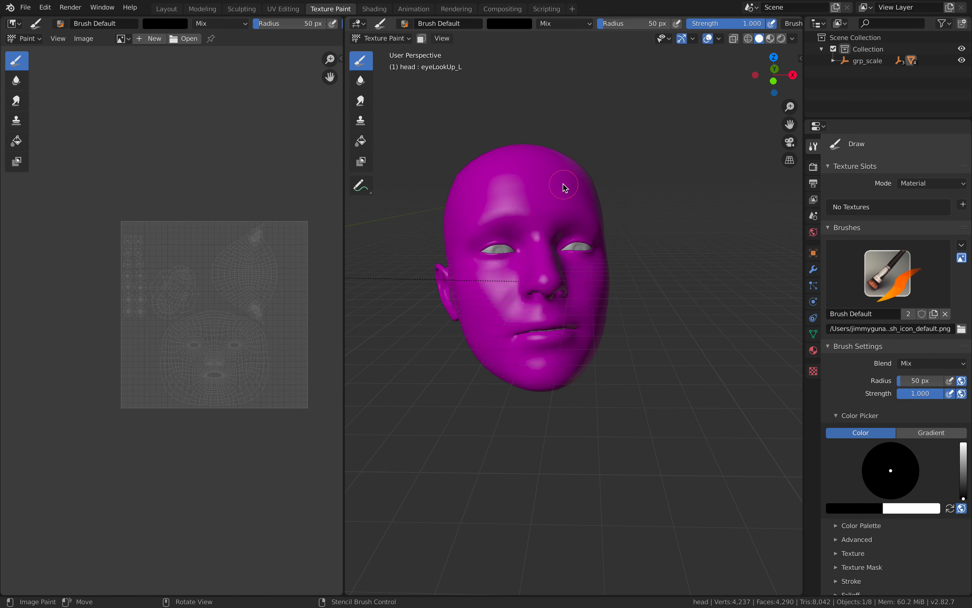
click(549, 167)
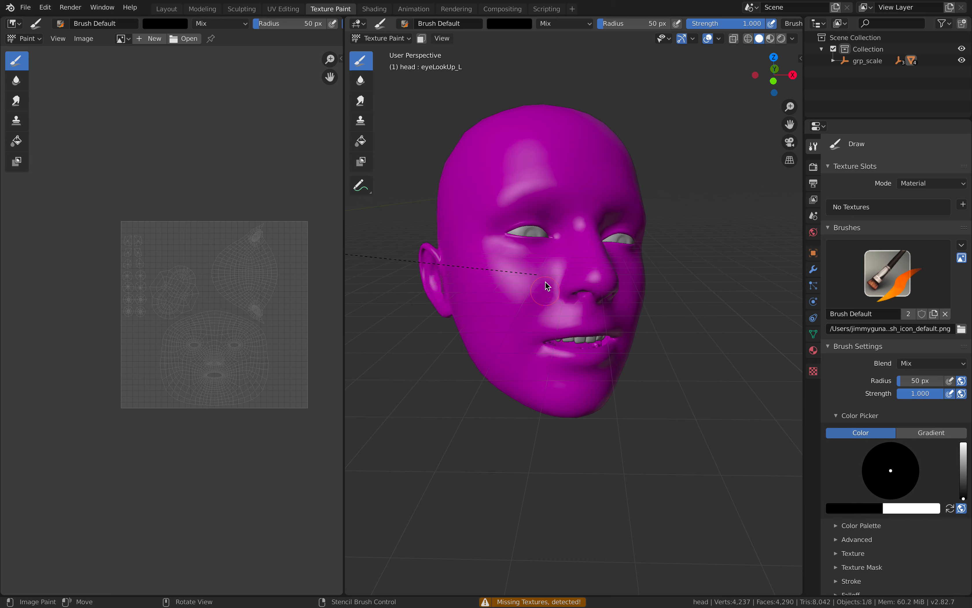
Add a blank 1024 × 1024 px Base Color paint slot named Material Base Color and try painting the head.
drag(804, 81, 847, 81)
click(843, 59)
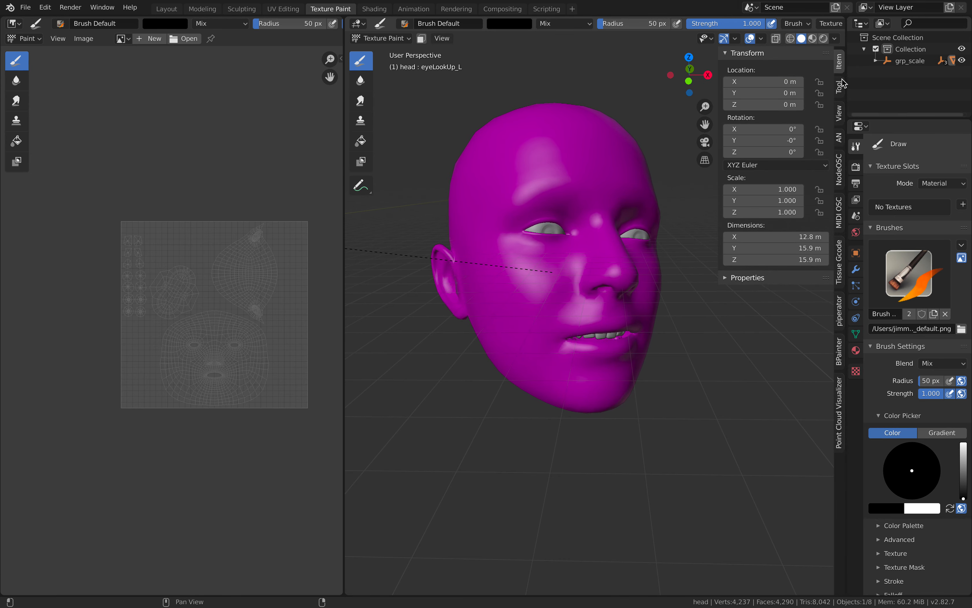
click(840, 87)
click(795, 111)
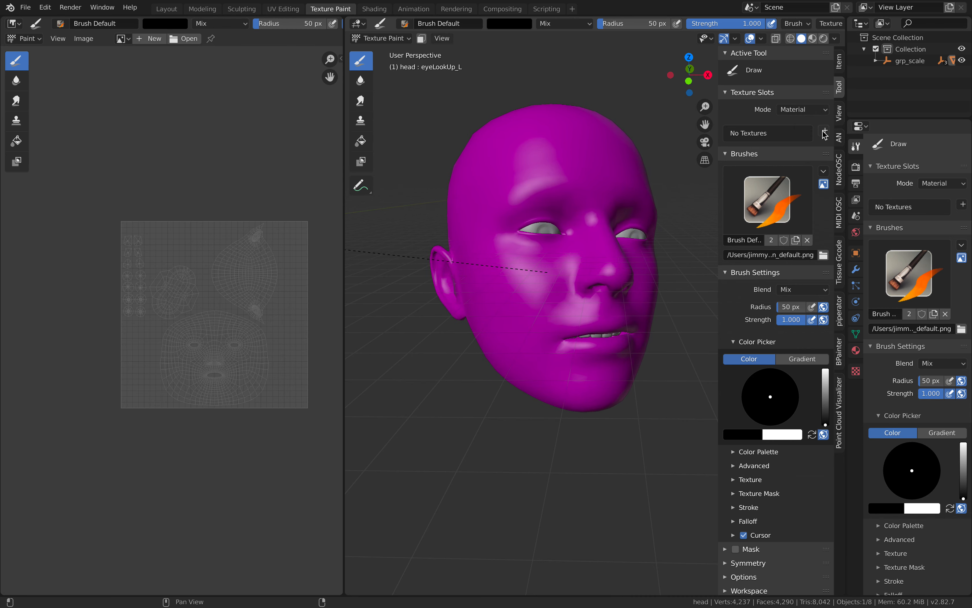
click(824, 132)
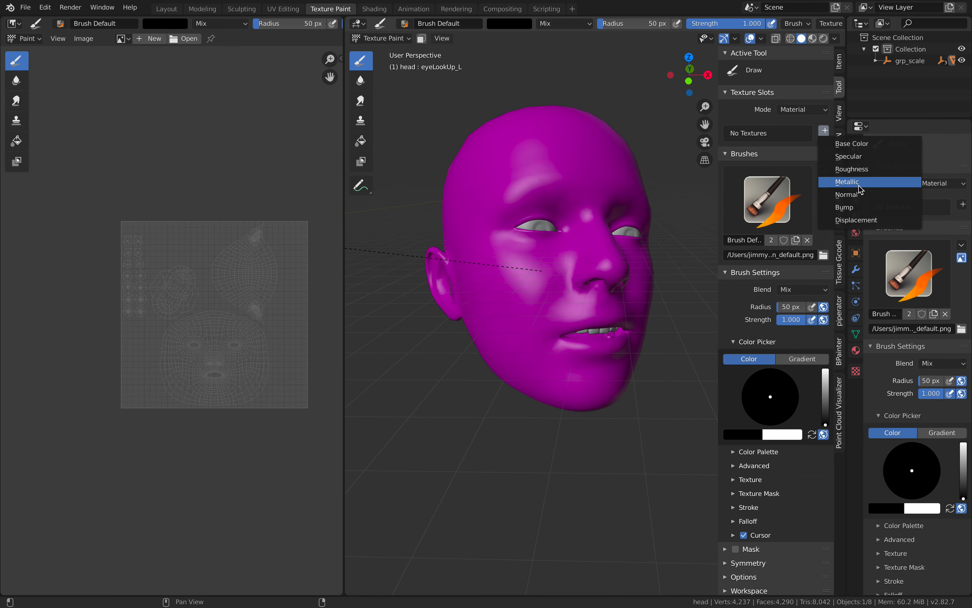
click(856, 143)
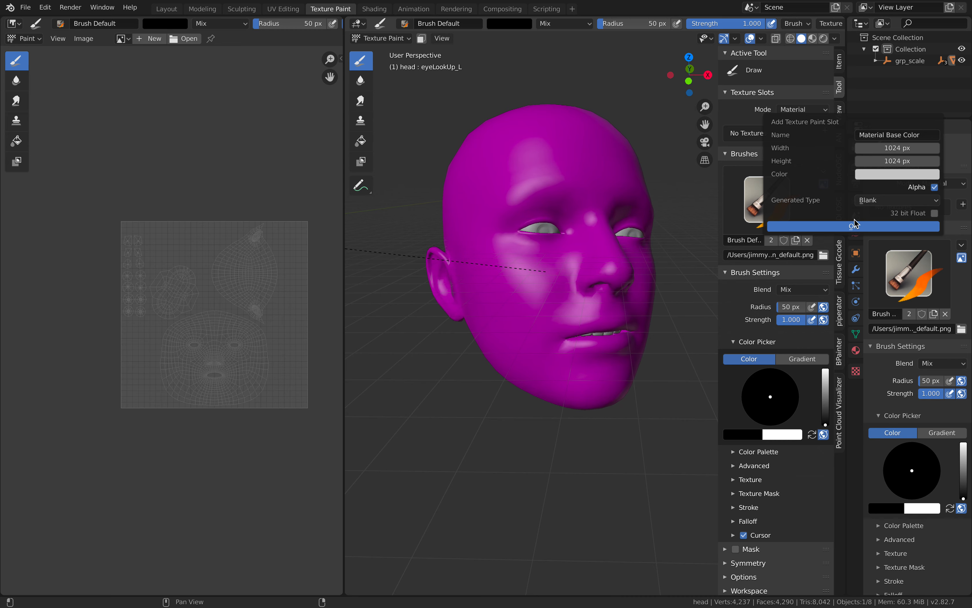
click(848, 227)
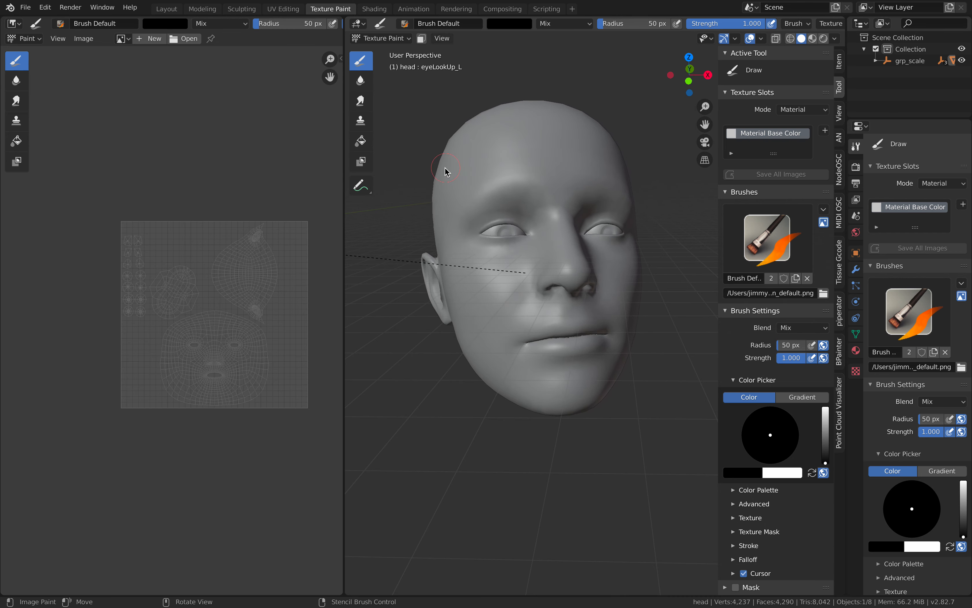
click(474, 154)
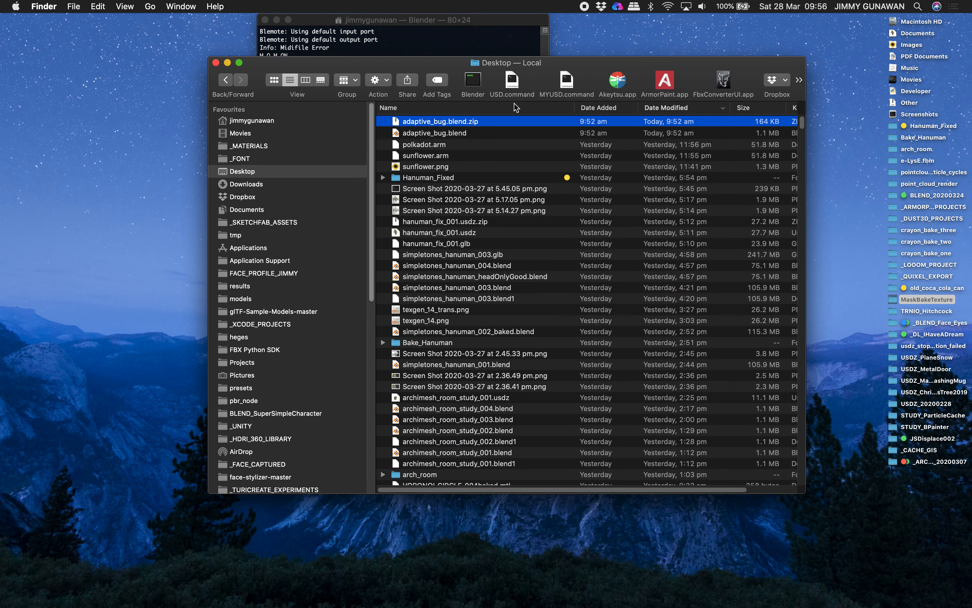
Relaunch Blender in full screen and reopen the recent file faceOSC_Face_Template_NEW3.blend.
click(473, 82)
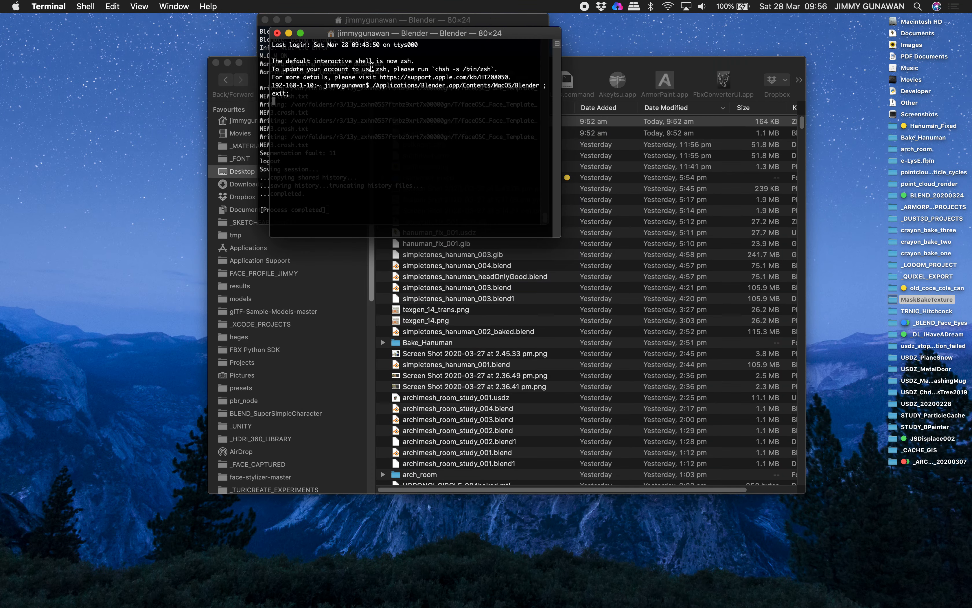
click(266, 20)
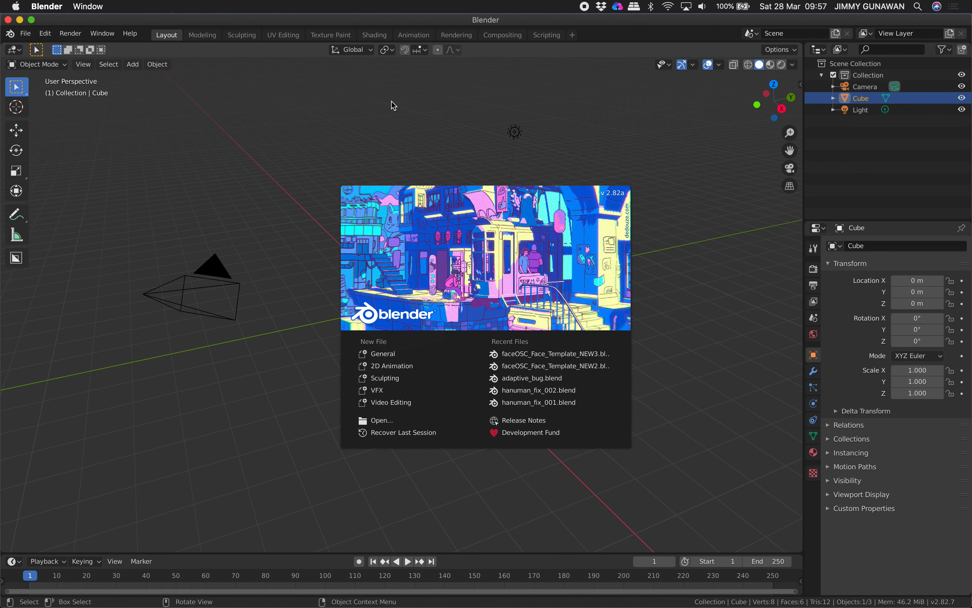
click(32, 20)
click(26, 7)
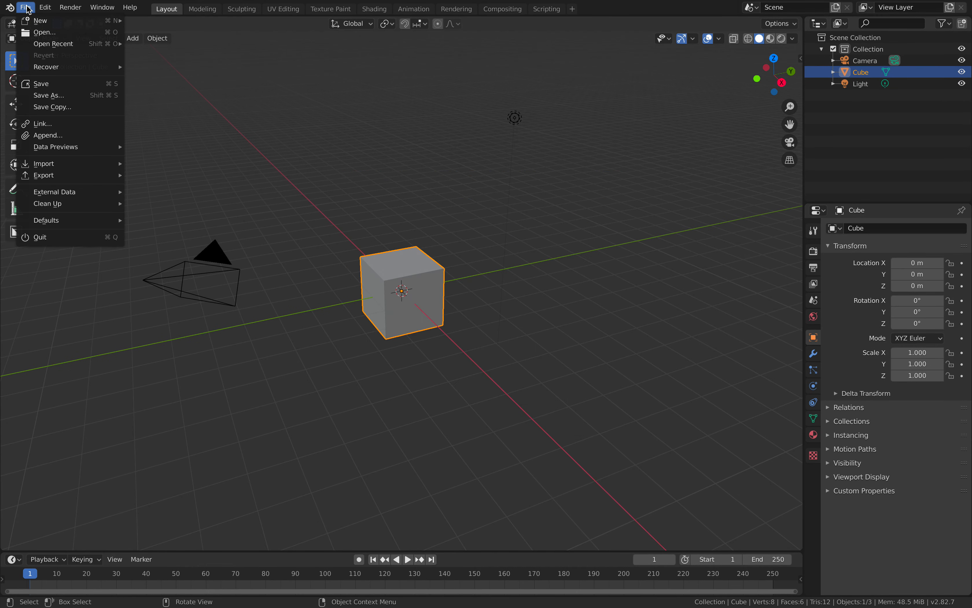
mouse_move(76, 45)
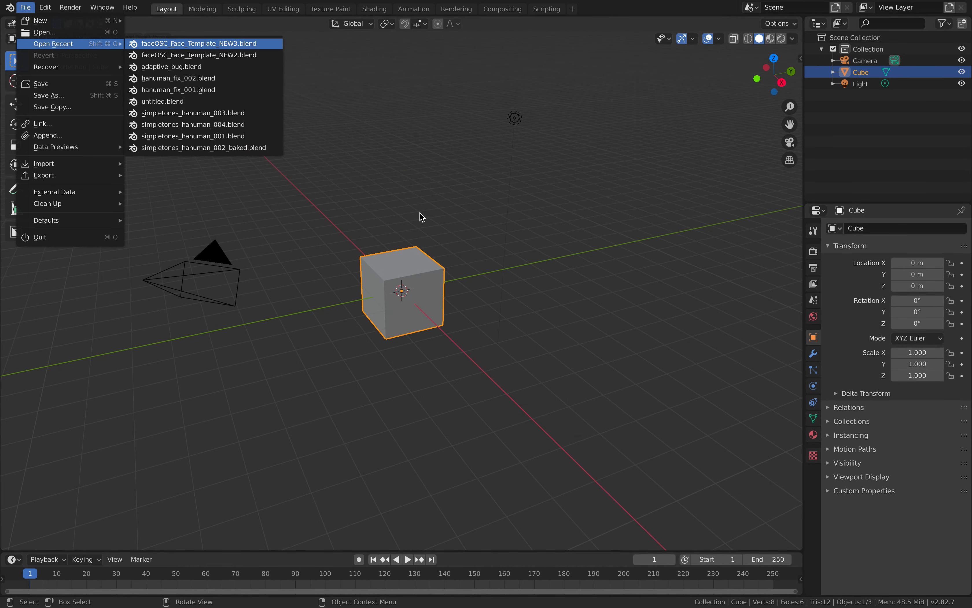
key(Return)
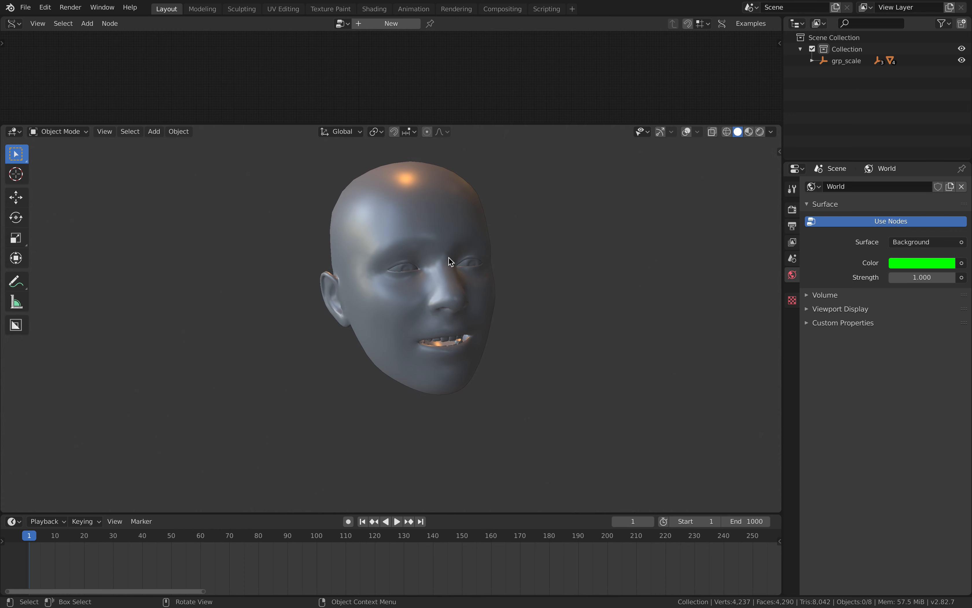
Select the head mesh and put it into Texture Paint mode.
click(431, 236)
click(58, 131)
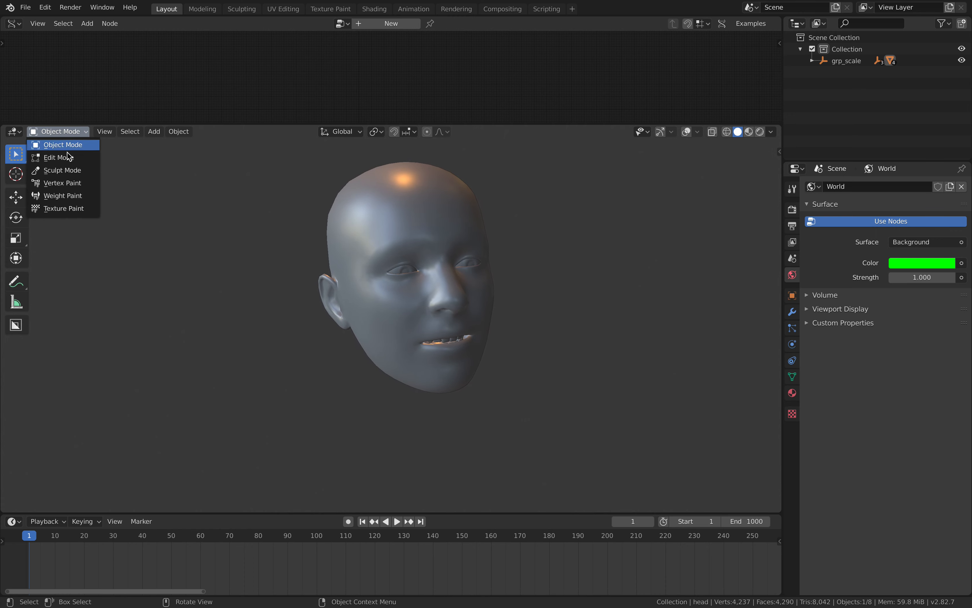
click(75, 209)
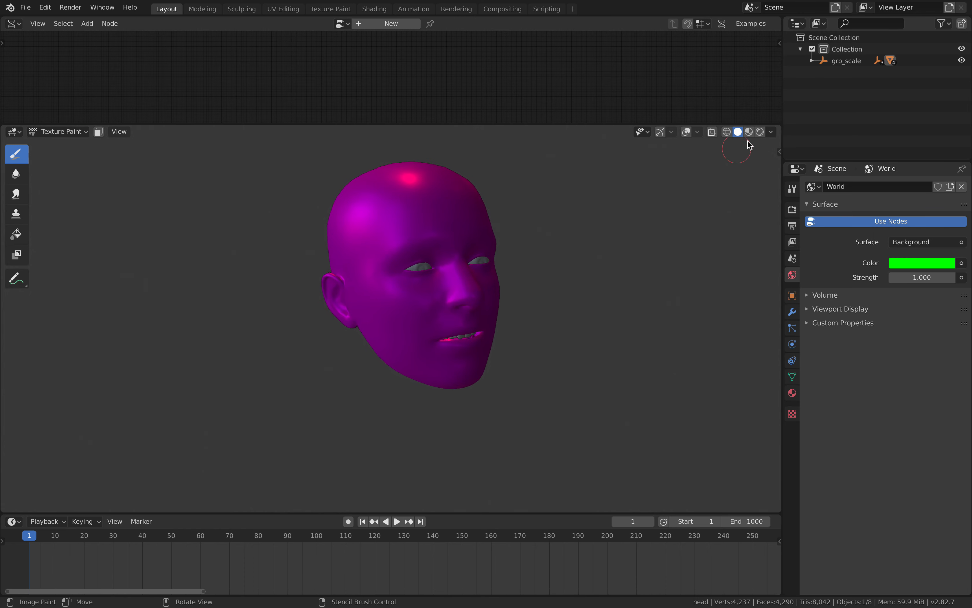
Remove the node editor area above the 3D viewport and show the brush's tool settings in the sidebar.
click(779, 150)
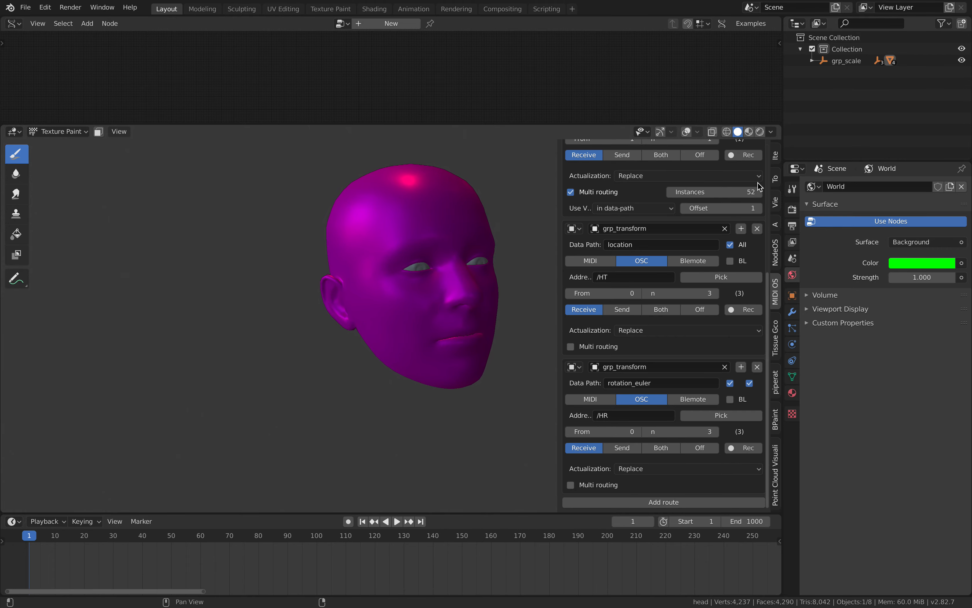
scroll(758, 182, up, 5)
drag(4, 126, 9, 76)
click(807, 581)
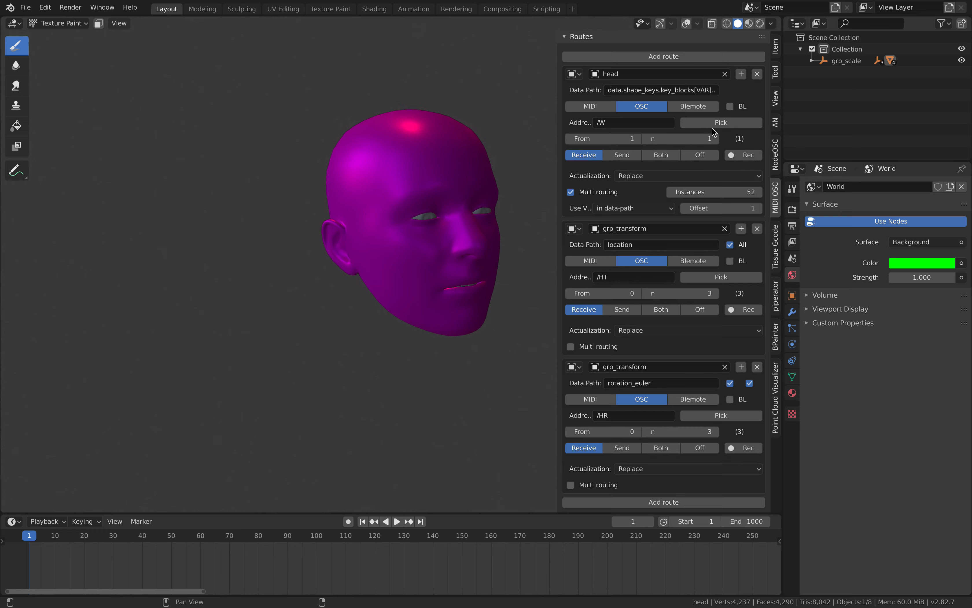
scroll(714, 135, up, 3)
click(776, 73)
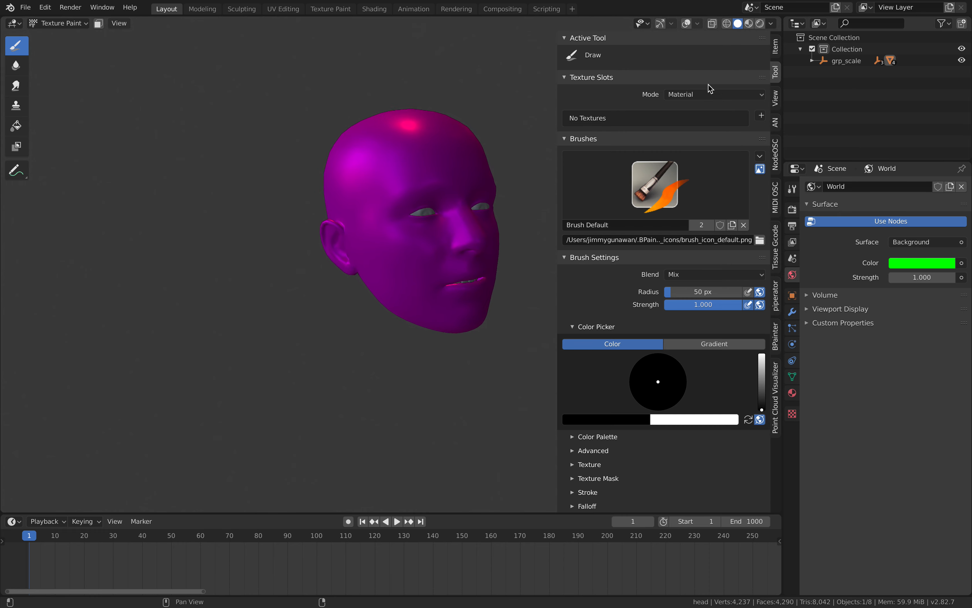
Add a Base Color texture paint slot named Material Base Color to the head's material.
click(761, 116)
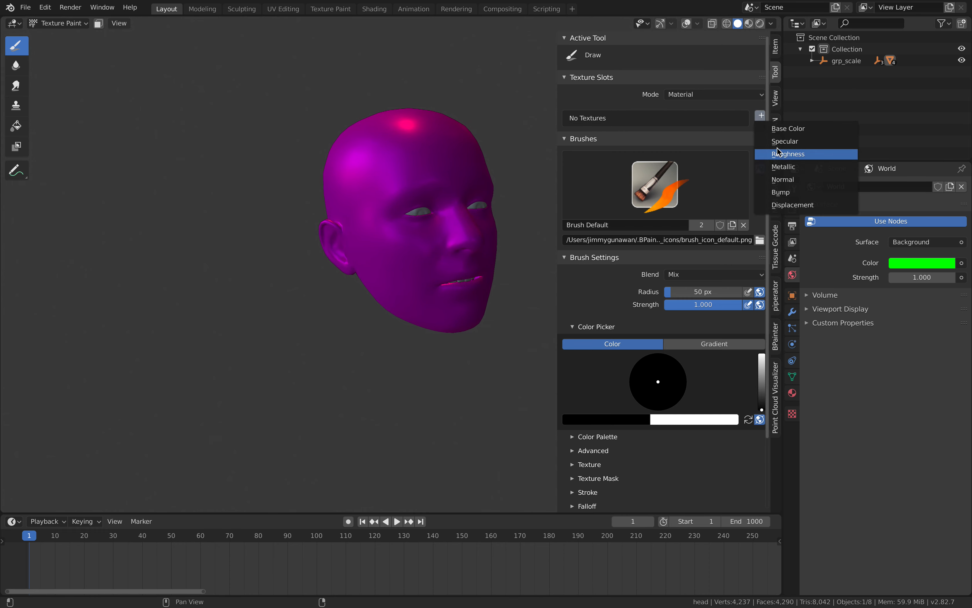
click(780, 128)
click(765, 214)
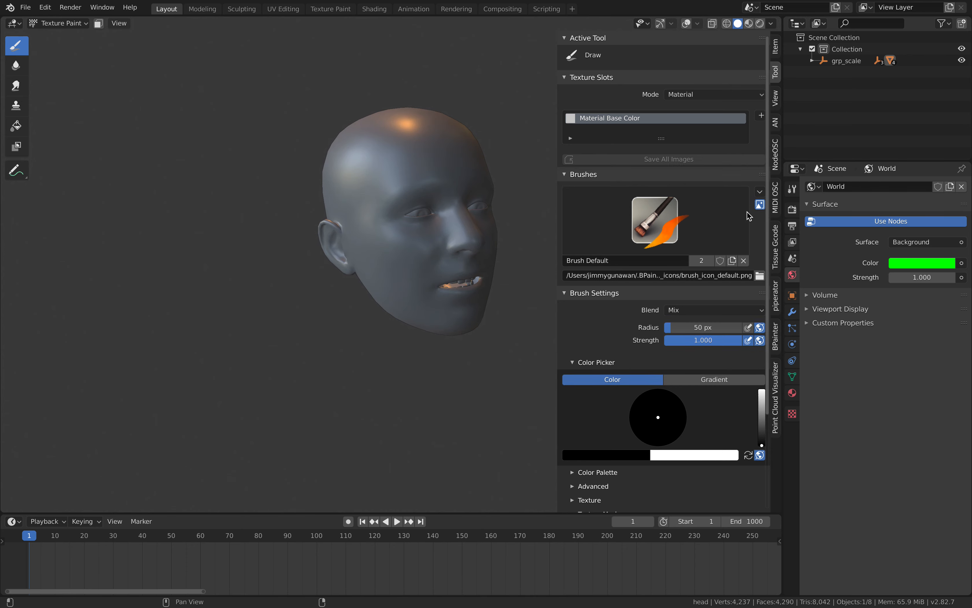
Paint several black spots on the head's forehead, temples and cheek with the 50 px Draw brush.
mouse_move(455, 173)
middle_down()
mouse_move(443, 152)
mouse_move(388, 158)
mouse_move(416, 152)
mouse_move(405, 147)
middle_up()
click(406, 148)
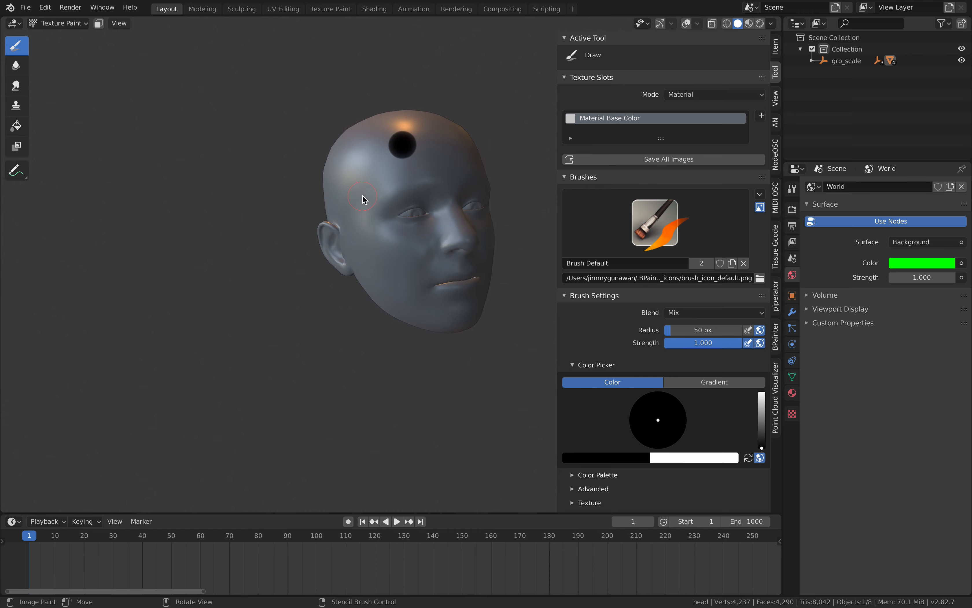
mouse_move(265, 212)
middle_down()
mouse_move(239, 222)
mouse_move(304, 202)
mouse_move(227, 165)
mouse_move(285, 188)
mouse_move(328, 256)
mouse_move(284, 217)
mouse_move(405, 289)
mouse_move(183, 239)
mouse_move(256, 219)
mouse_move(339, 222)
middle_up()
mouse_move(410, 208)
middle_down()
mouse_move(351, 174)
mouse_move(338, 180)
middle_up()
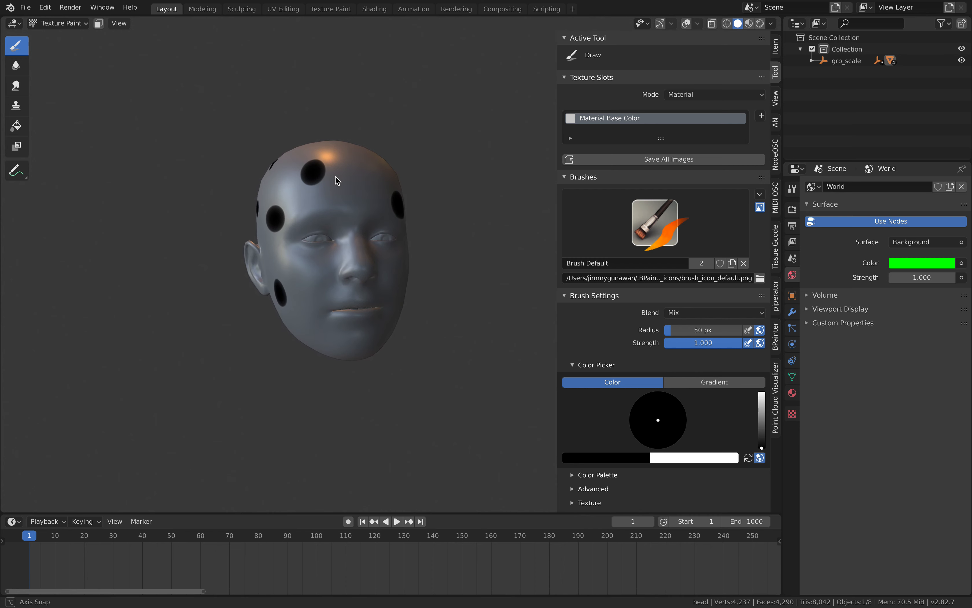
Choose the Fill tool and show the tool settings bar in the 3D viewport's header.
click(17, 127)
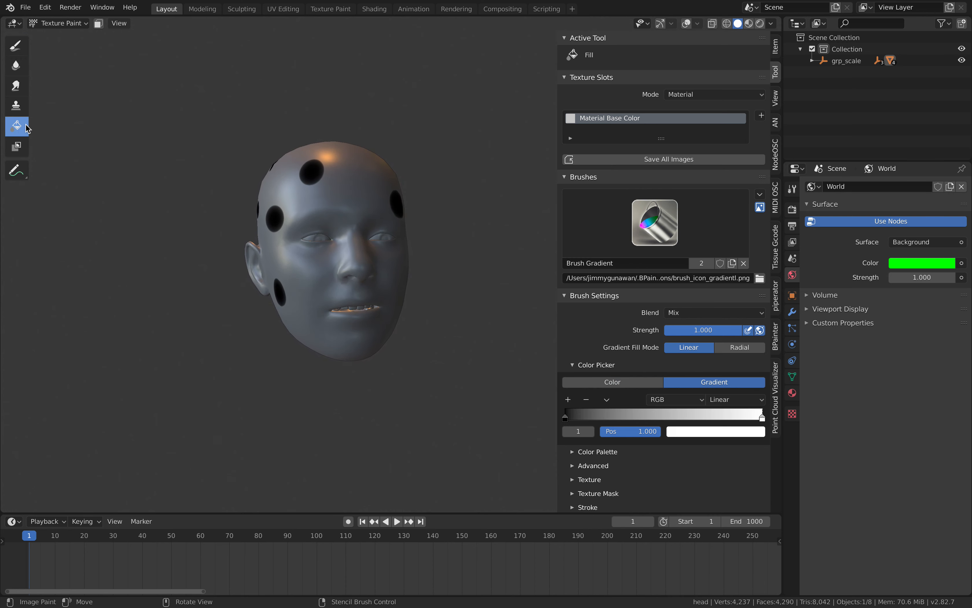
right_click(635, 25)
mouse_move(659, 41)
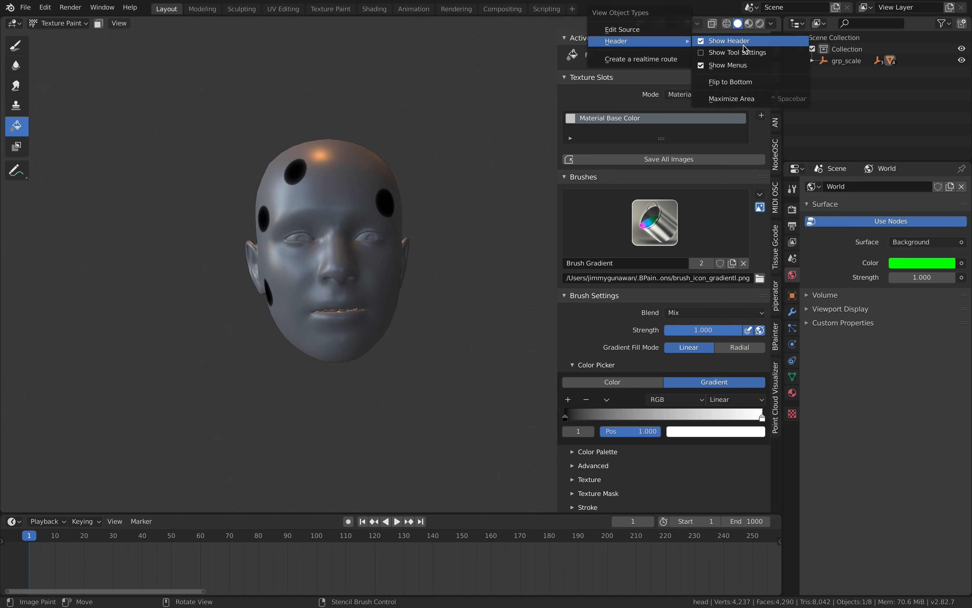
click(739, 52)
Set the Fill brush's color to bright red.
click(187, 24)
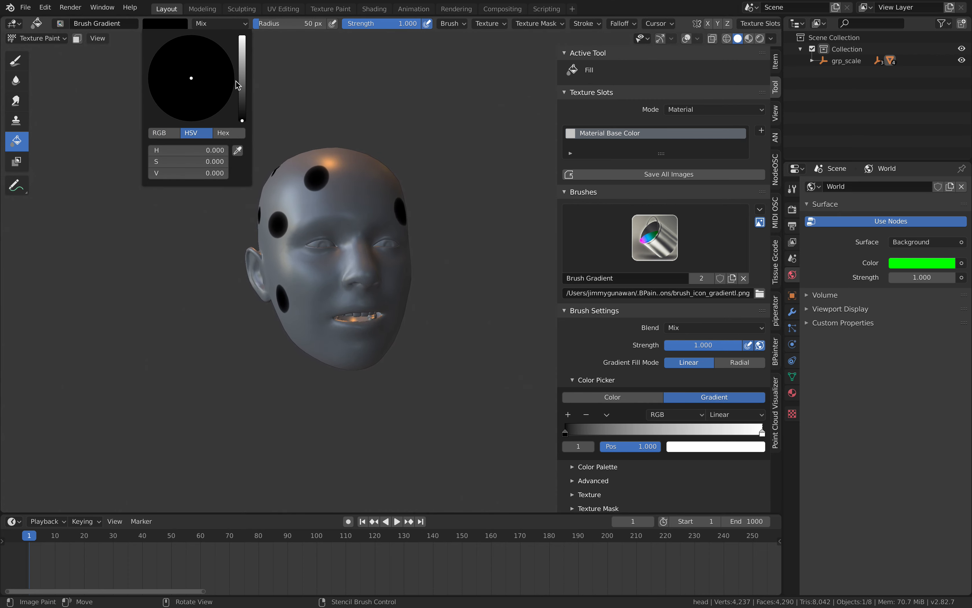
drag(242, 84, 242, 35)
drag(200, 85, 213, 116)
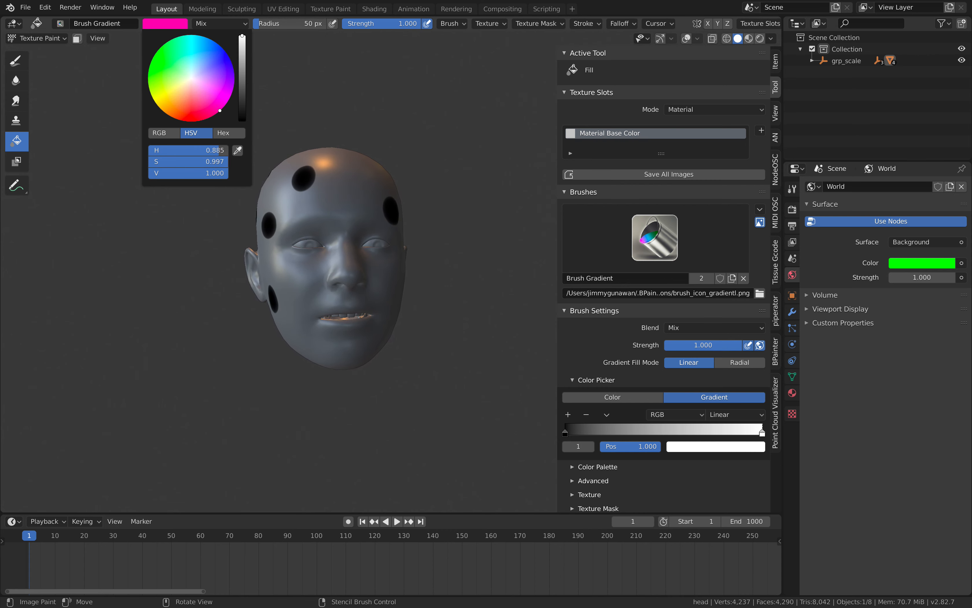
click(182, 25)
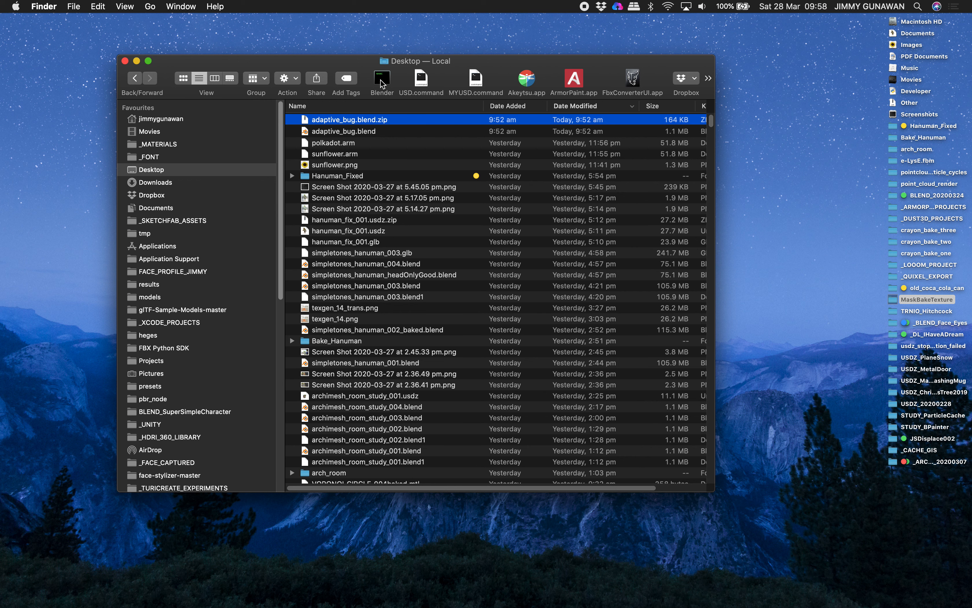
Relaunch Blender and reopen the recent file faceOSC_Face_Template_NEW3.blend.
click(381, 82)
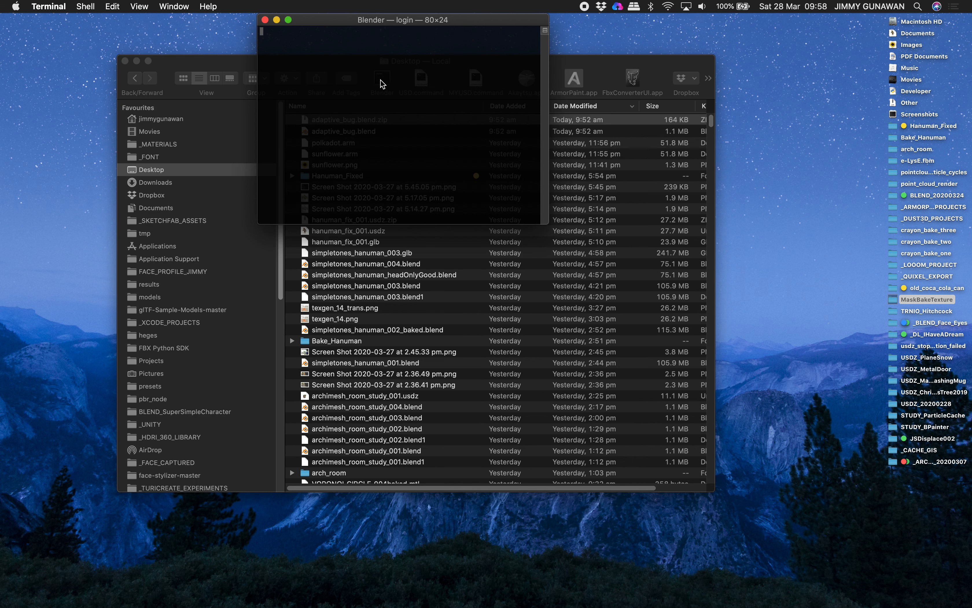
click(803, 579)
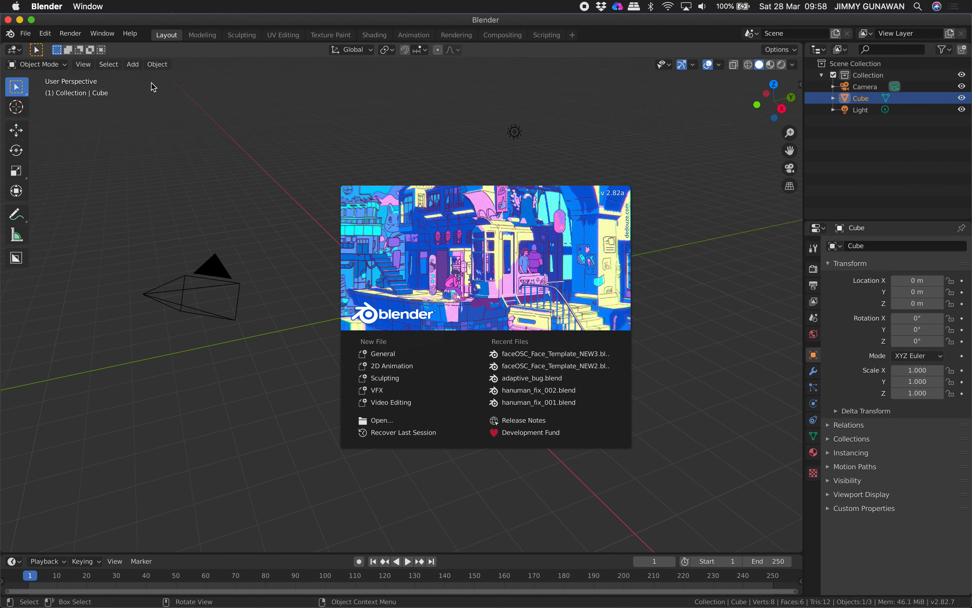
click(151, 84)
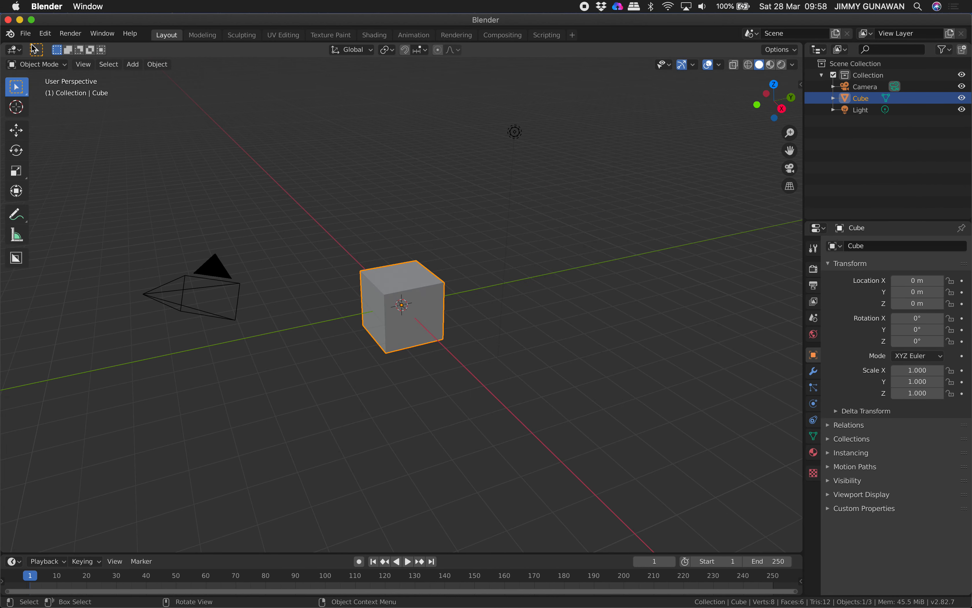
click(27, 34)
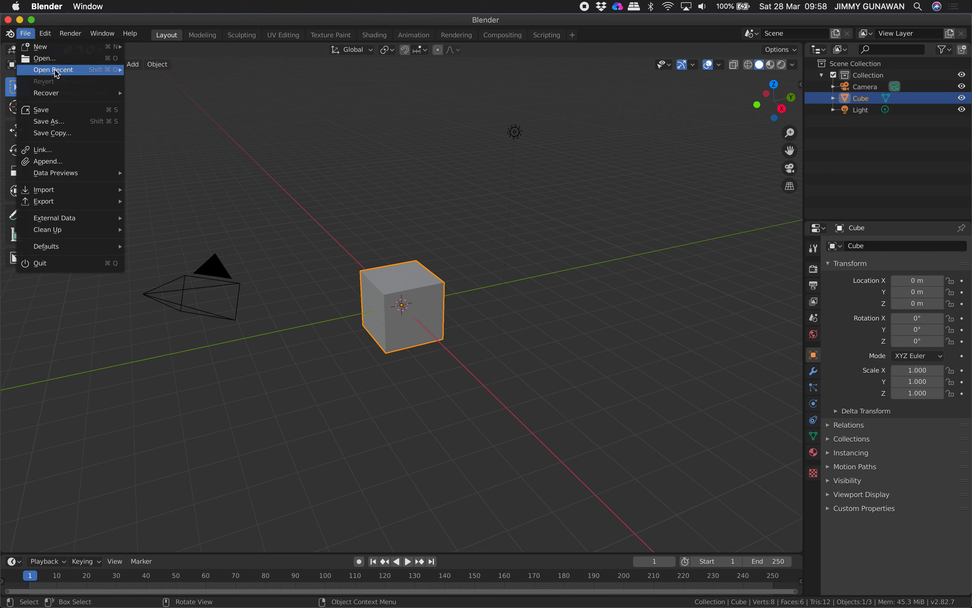
mouse_move(56, 70)
click(159, 71)
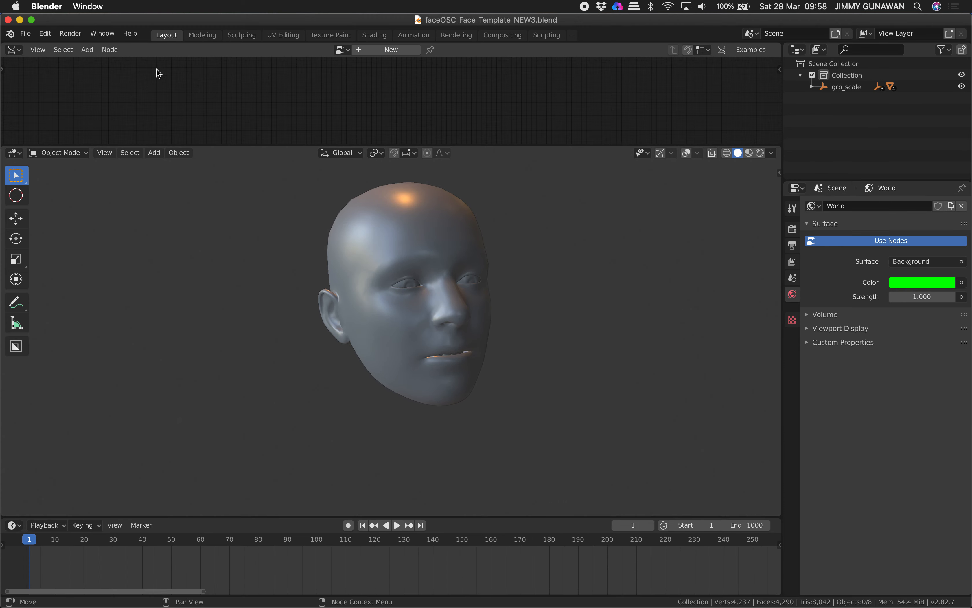
Make the Blender window full screen and remove the node editor area above the 3D viewport.
click(32, 20)
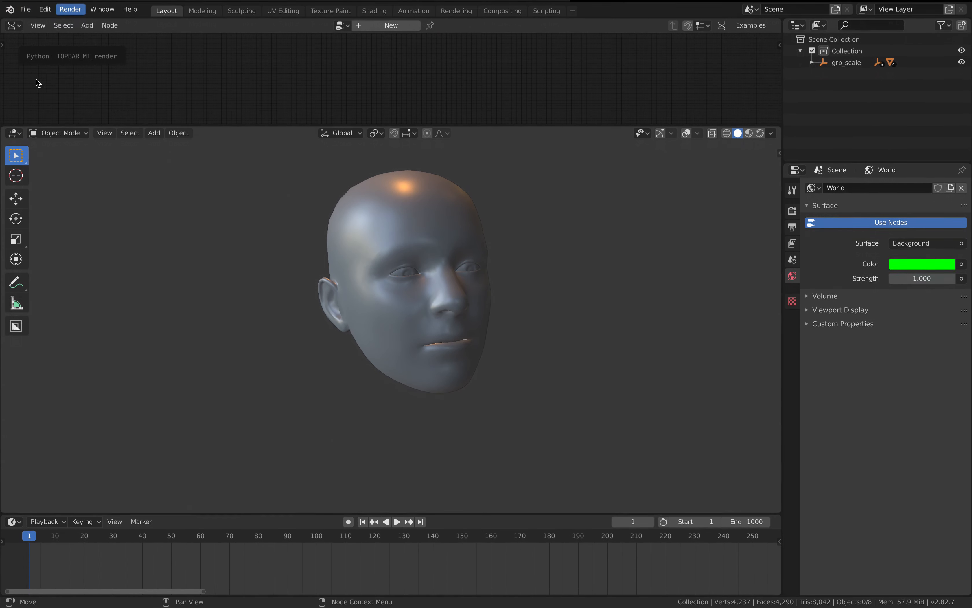
drag(4, 121, 12, 84)
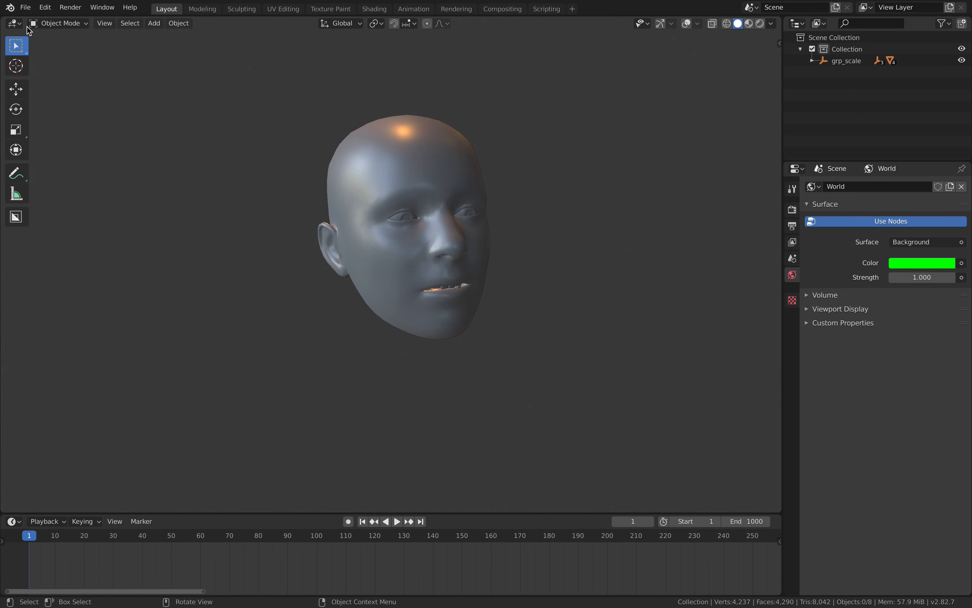
click(25, 7)
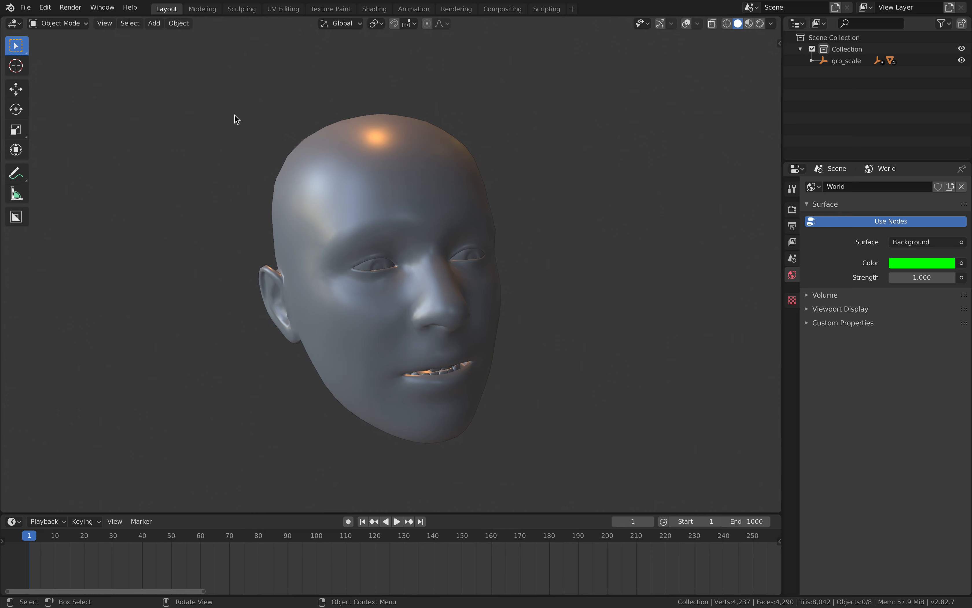
Select the head mesh, turn on the viewport overlays and put the head into Texture Paint mode.
click(361, 183)
click(686, 27)
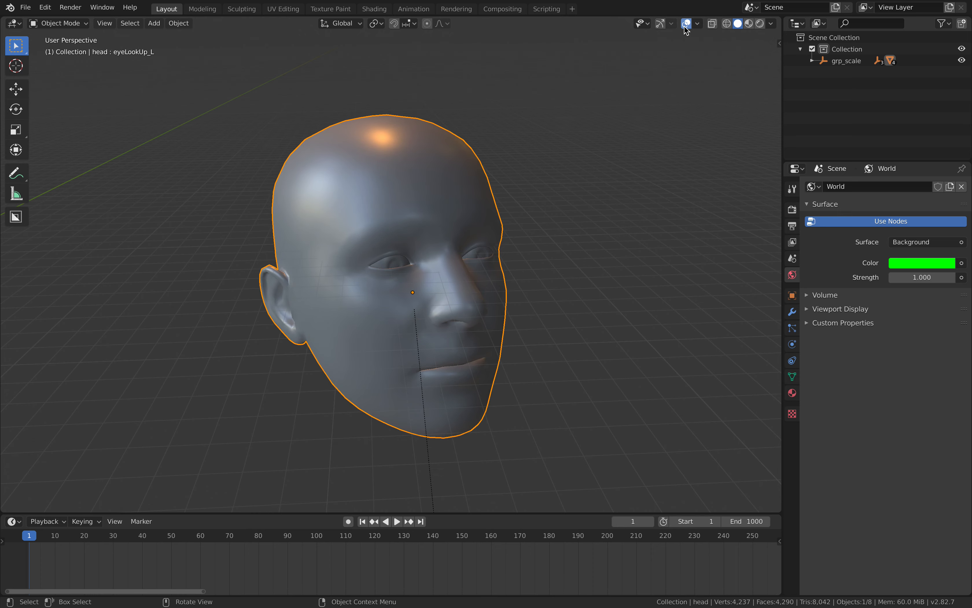
click(14, 23)
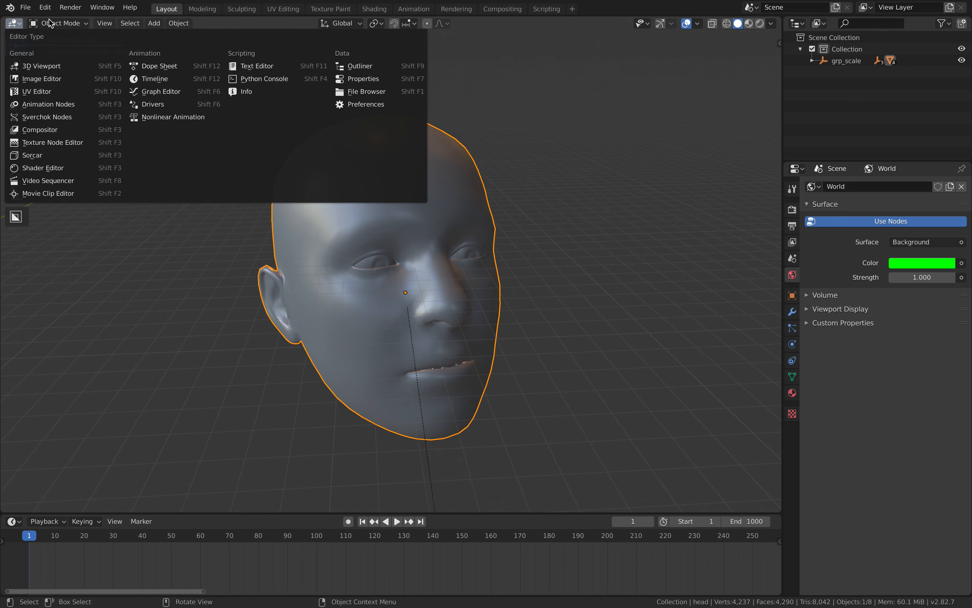
click(49, 23)
click(58, 23)
click(64, 99)
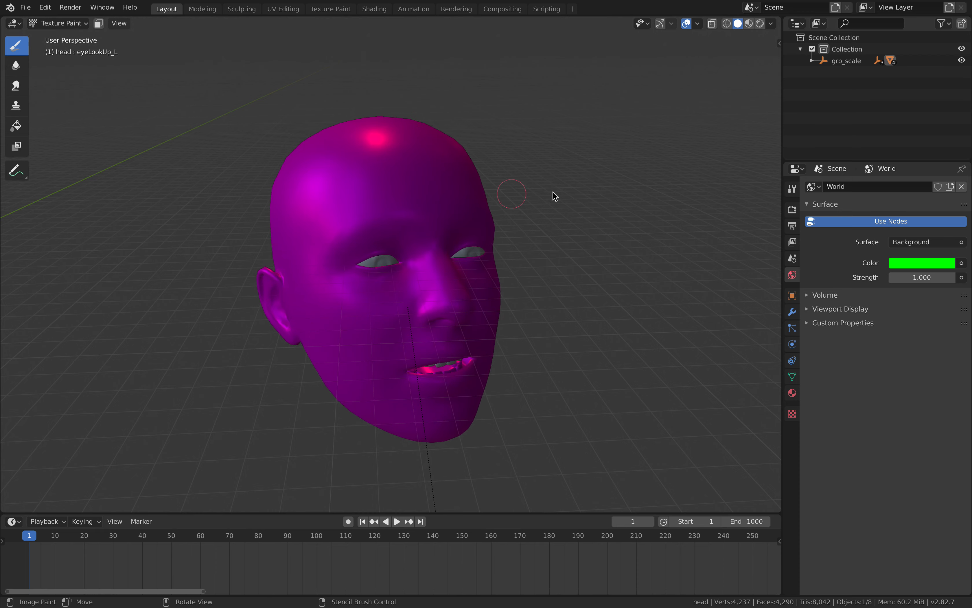
Show the brush's tool settings in the sidebar and add a blank 1024 px Base Color paint slot named Material Base Color.
key(n)
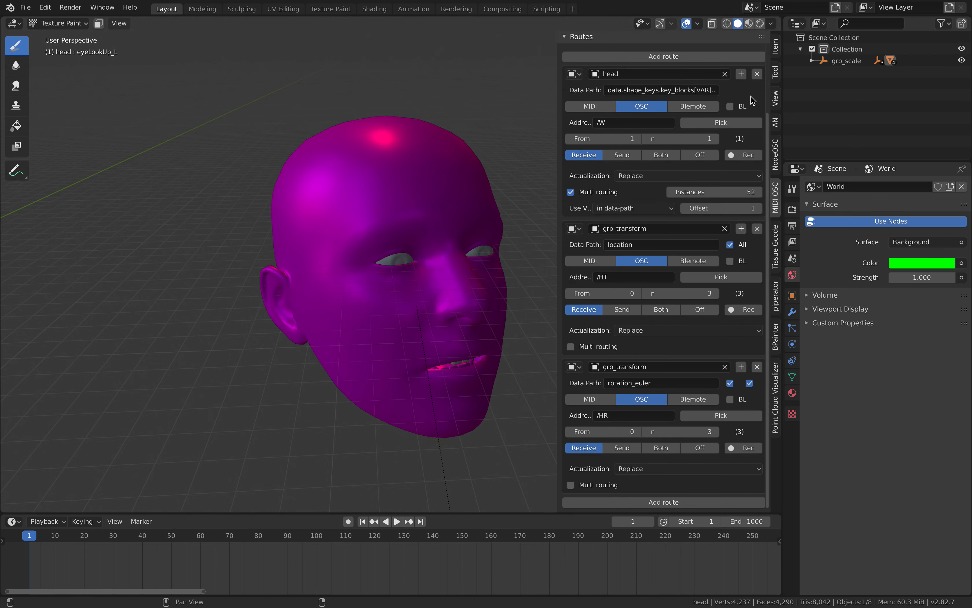
click(774, 74)
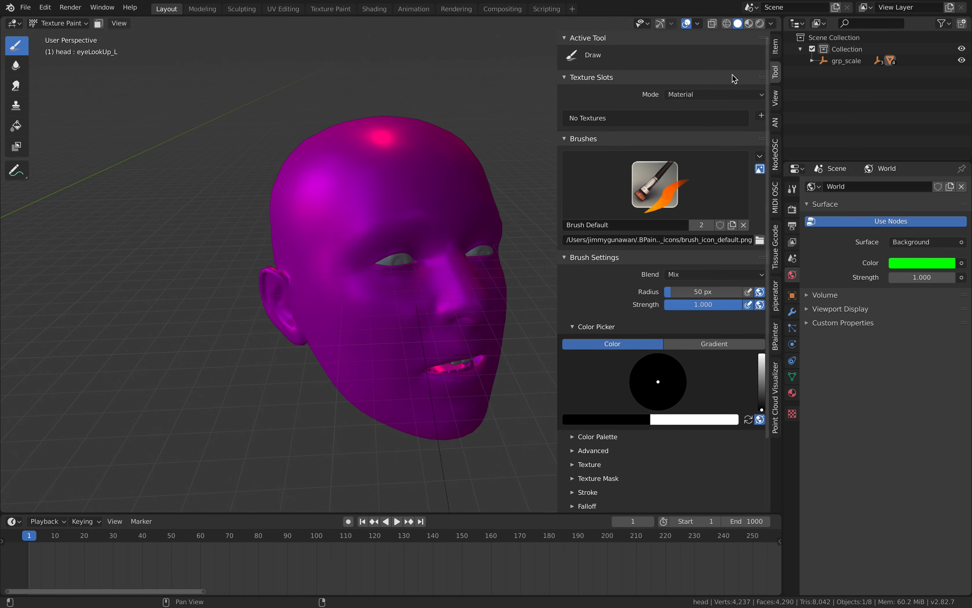
click(760, 116)
click(772, 128)
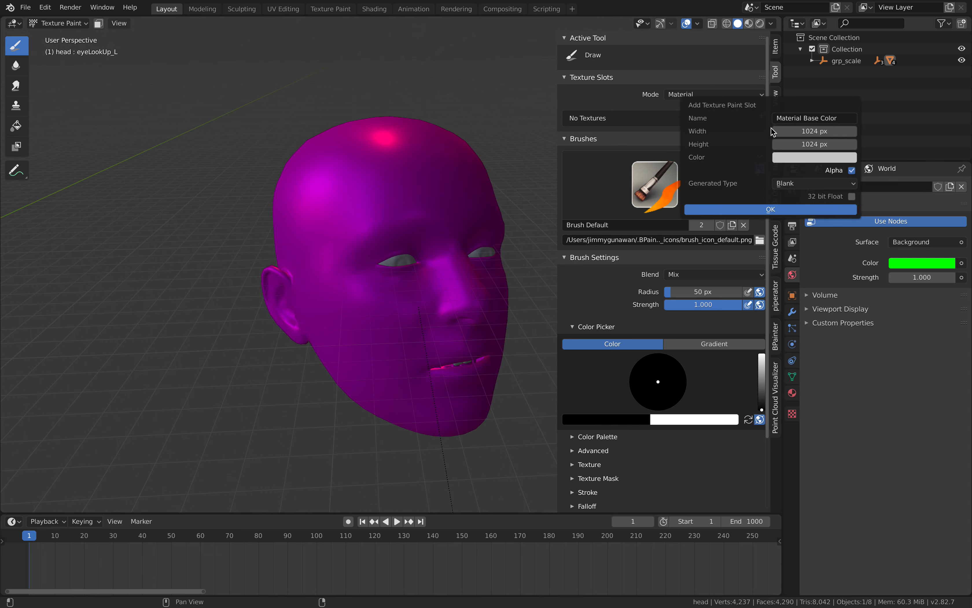
click(780, 209)
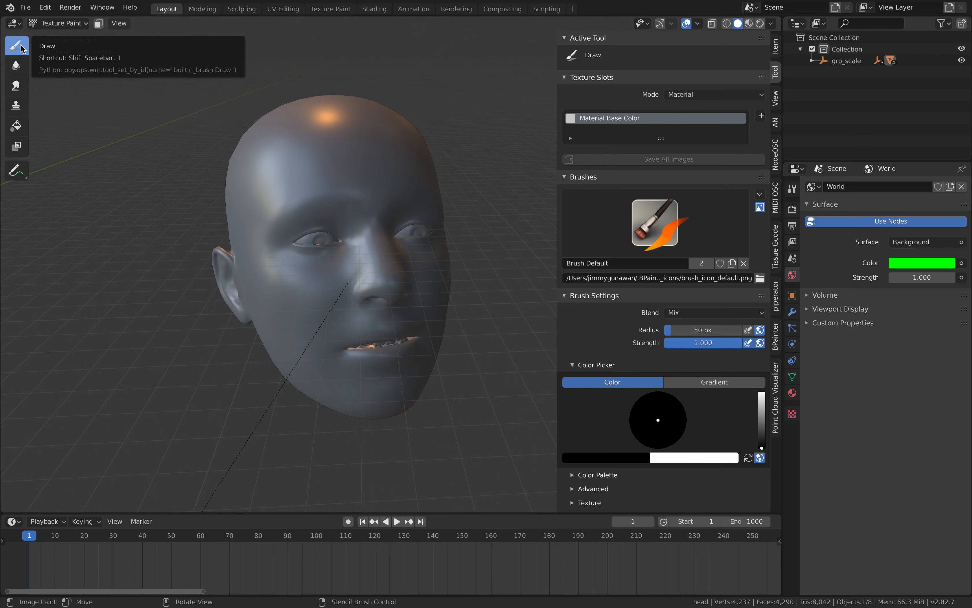
Return the head to Object Mode and duplicate it, placing the copy beside the original.
click(49, 23)
click(46, 37)
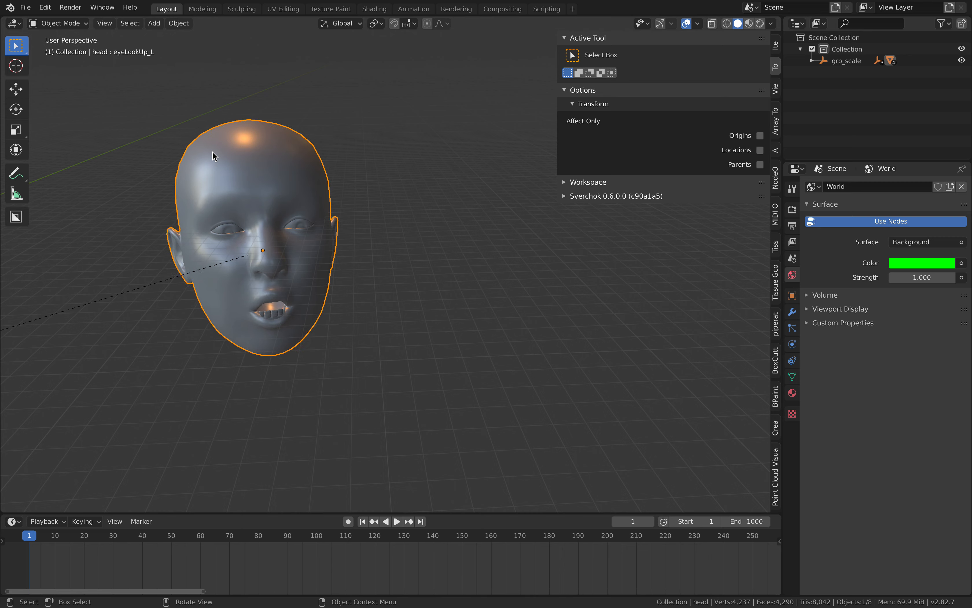
key(shift+d)
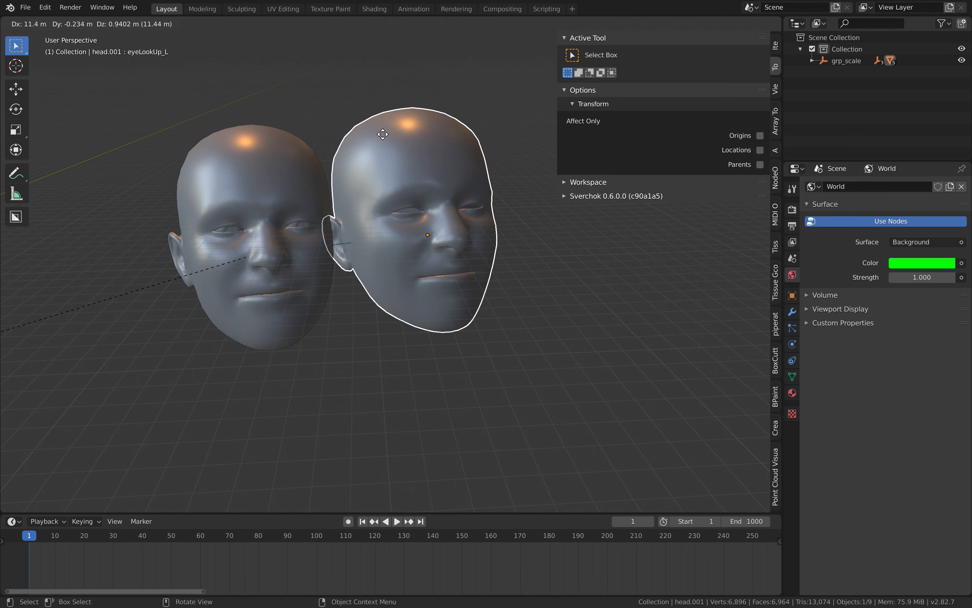
click(361, 100)
click(348, 99)
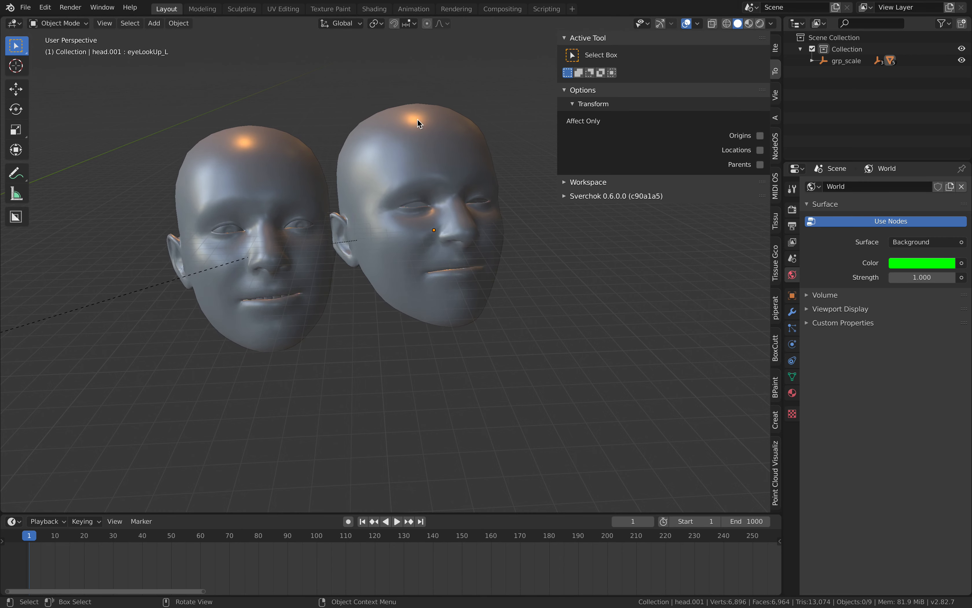
Select the duplicated head and put it into Texture Paint mode.
click(429, 173)
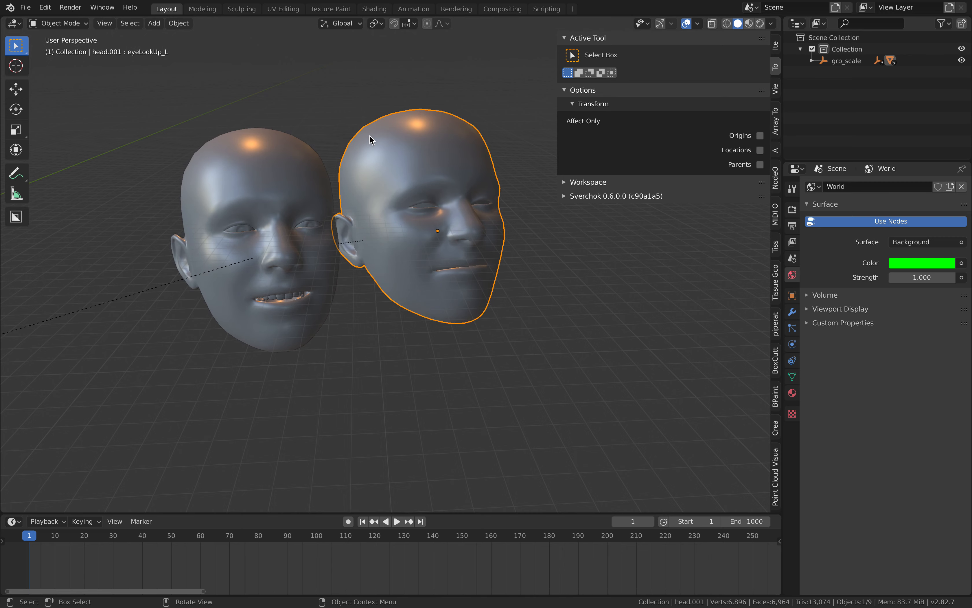
click(82, 27)
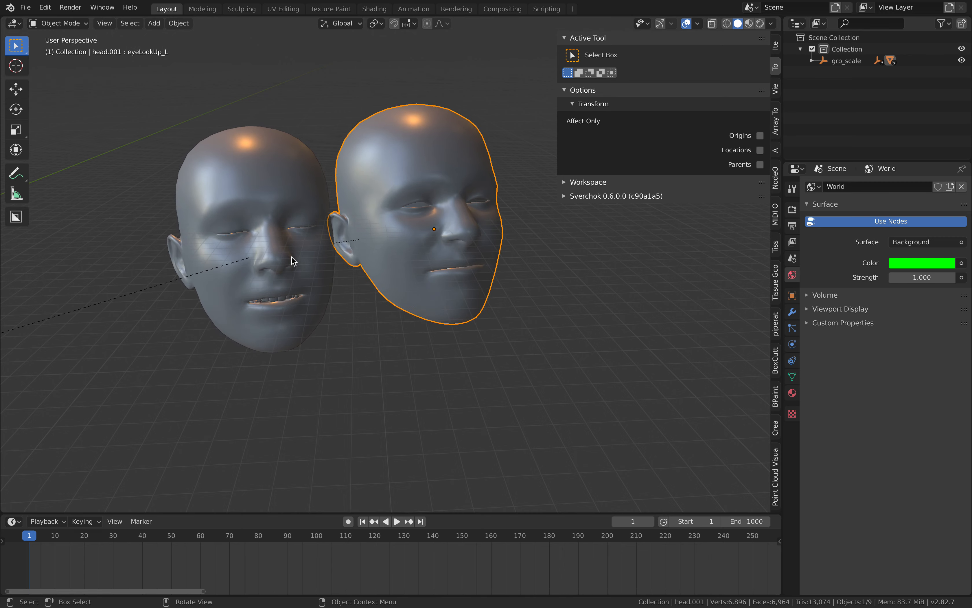
click(73, 23)
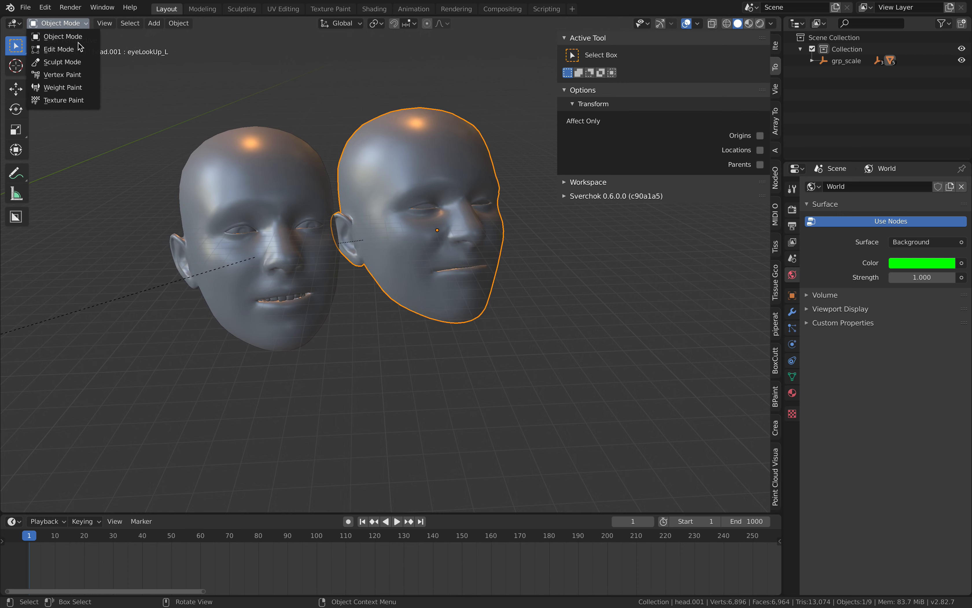
click(88, 101)
Activate the Fill tool for the duplicated head and show the tool settings in the viewport header.
shift+middle_drag(440, 147, 389, 180)
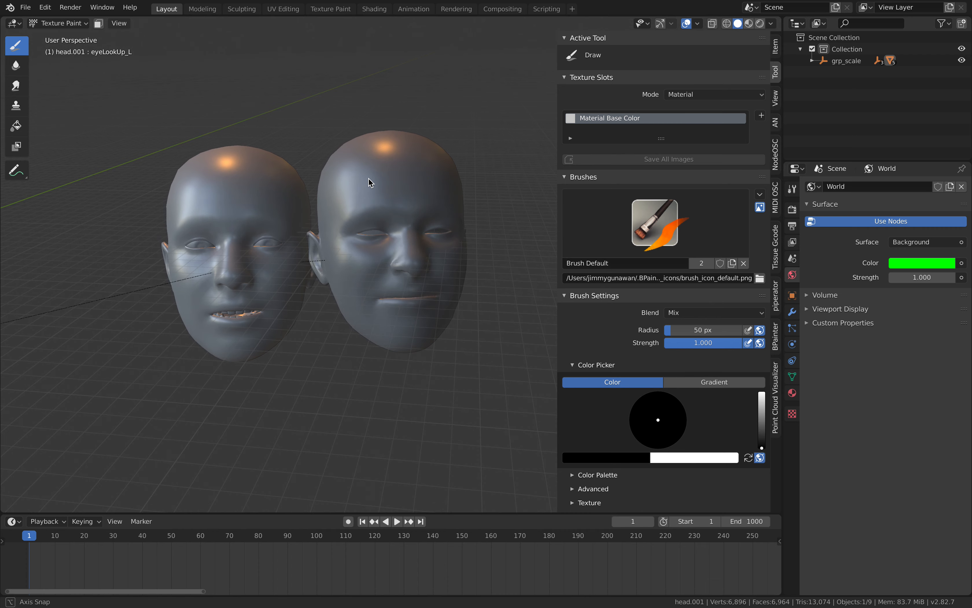
scroll(371, 172, up, 3)
click(16, 126)
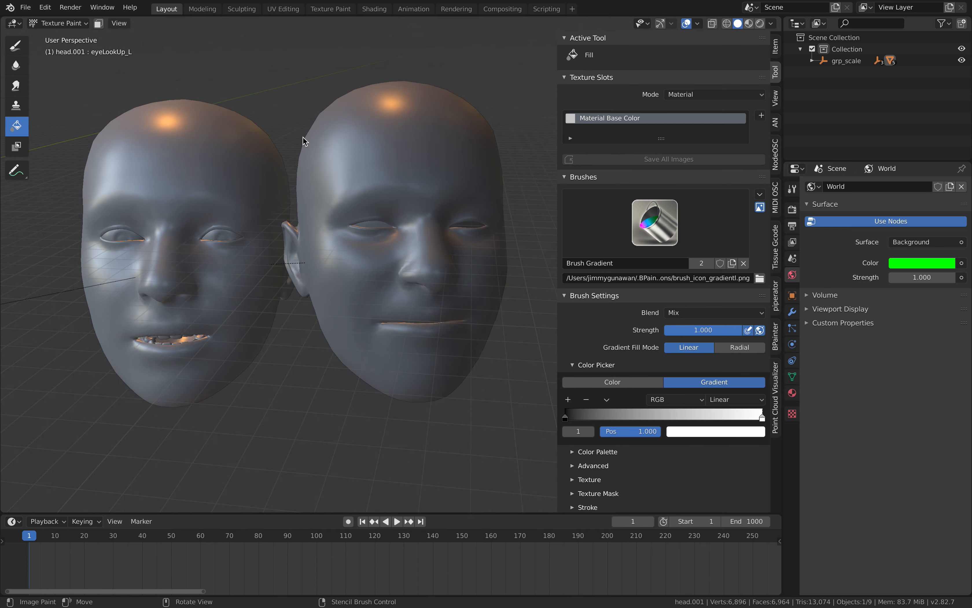
right_click(121, 24)
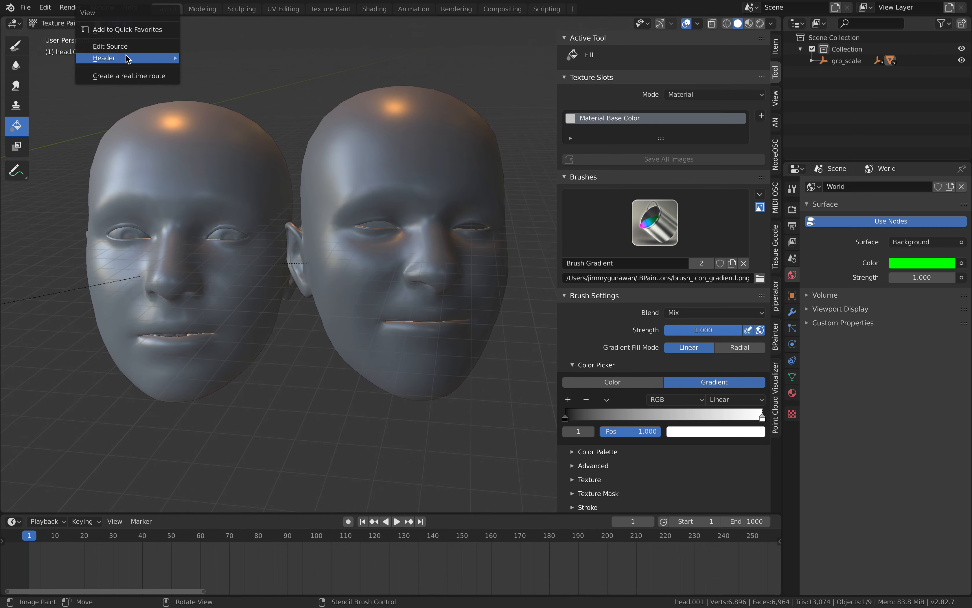
mouse_move(127, 58)
click(227, 67)
Set the Fill brush's color to a bright orange-red.
click(183, 24)
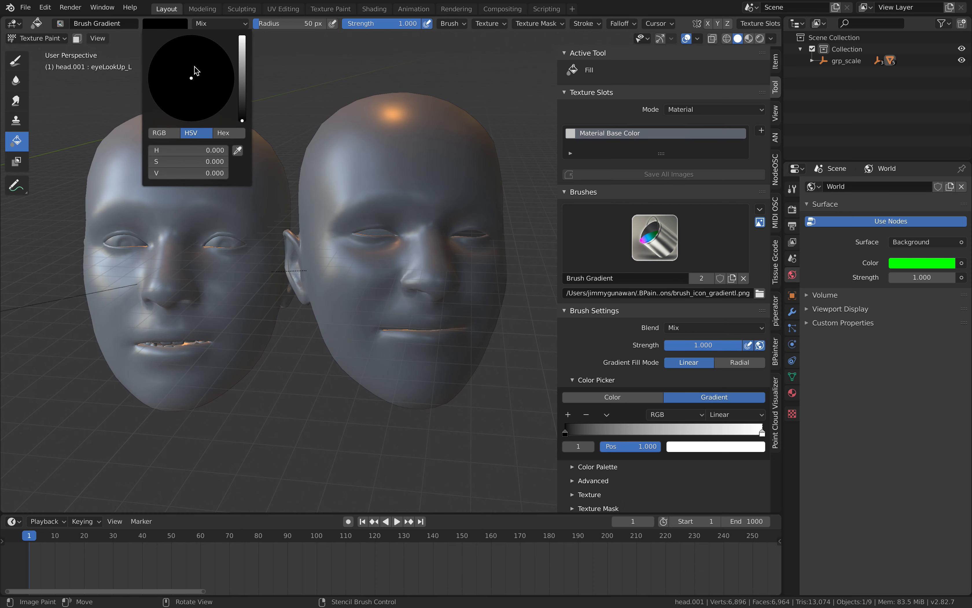
drag(244, 52, 242, 35)
drag(192, 81, 191, 106)
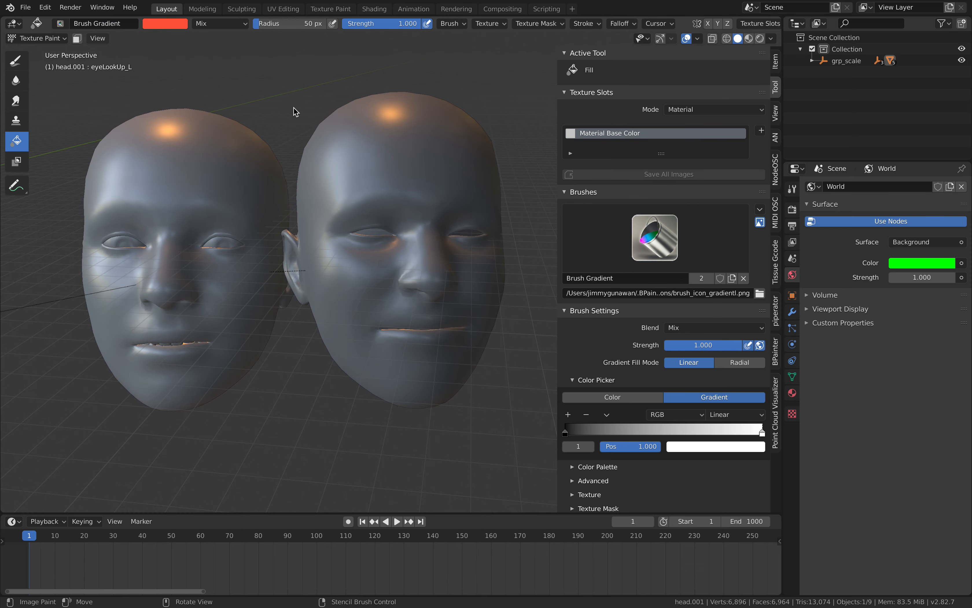
Apply the linear gradient fill across the duplicated head's forehead.
click(385, 155)
middle_drag(385, 155, 403, 168)
middle_drag(359, 137, 405, 148)
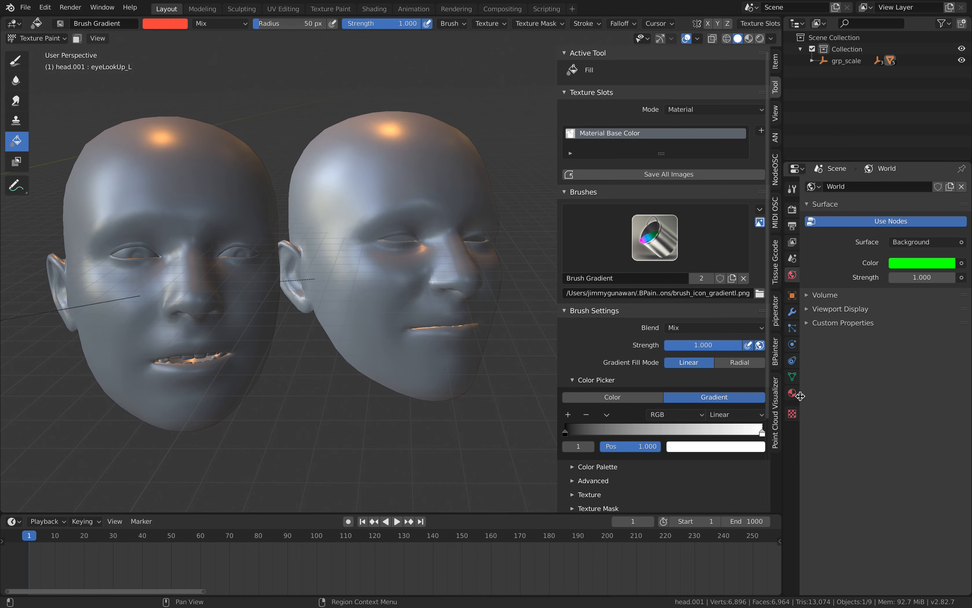
Set the viewport shading to Studio lighting, try the Texture color option and set the color back to Material.
click(771, 38)
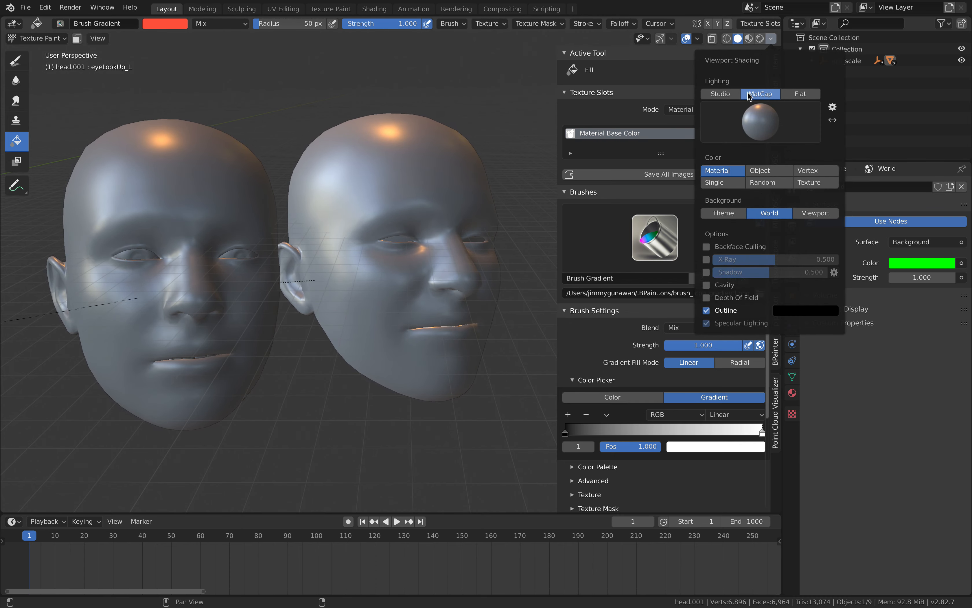
click(721, 94)
click(809, 196)
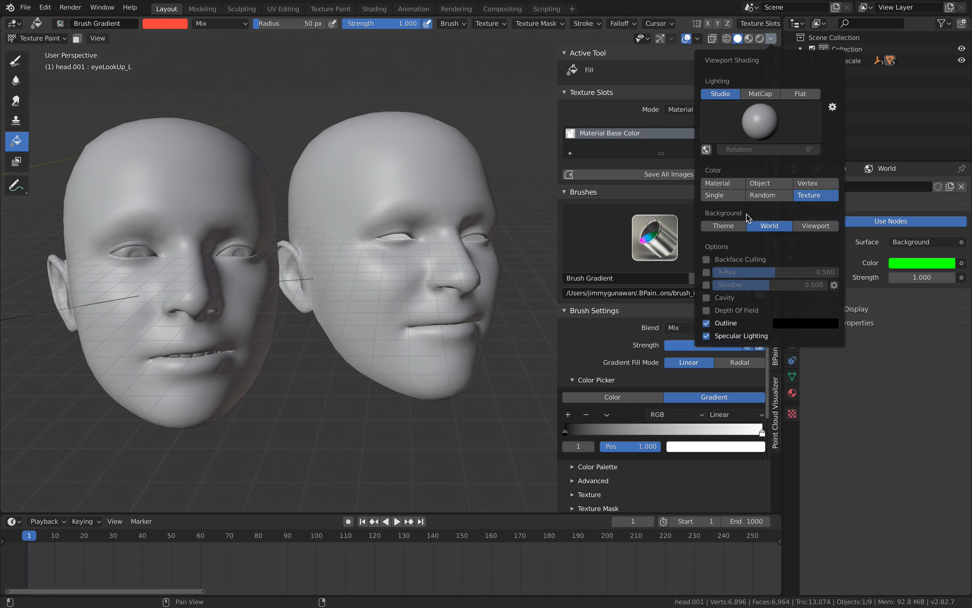
click(720, 183)
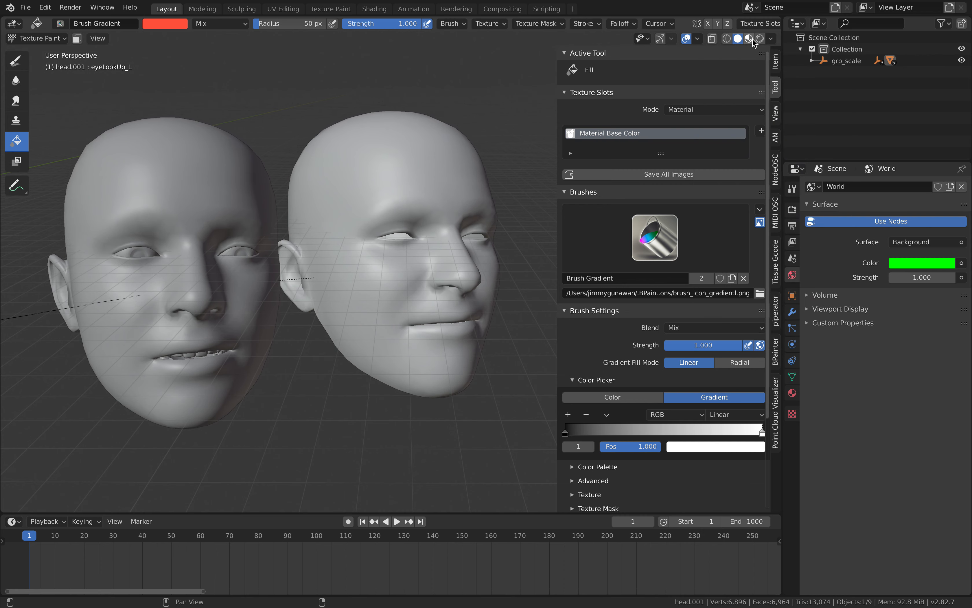
Check both heads in Material Preview, return to Solid shading and switch from Texture Paint to Object Mode.
click(742, 42)
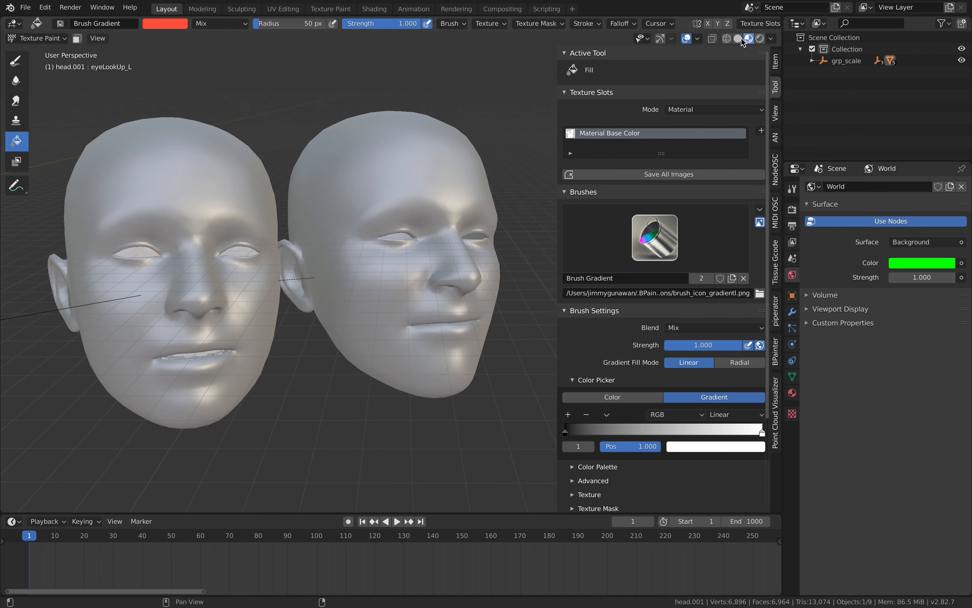
click(738, 40)
click(40, 38)
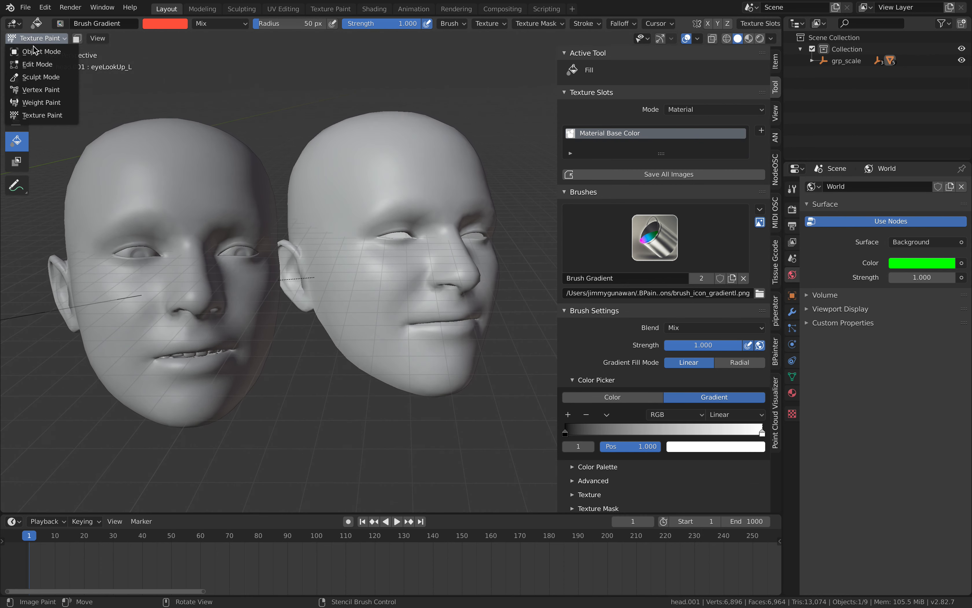
click(40, 35)
shift+middle_drag(349, 125, 409, 186)
scroll(410, 186, down, 2)
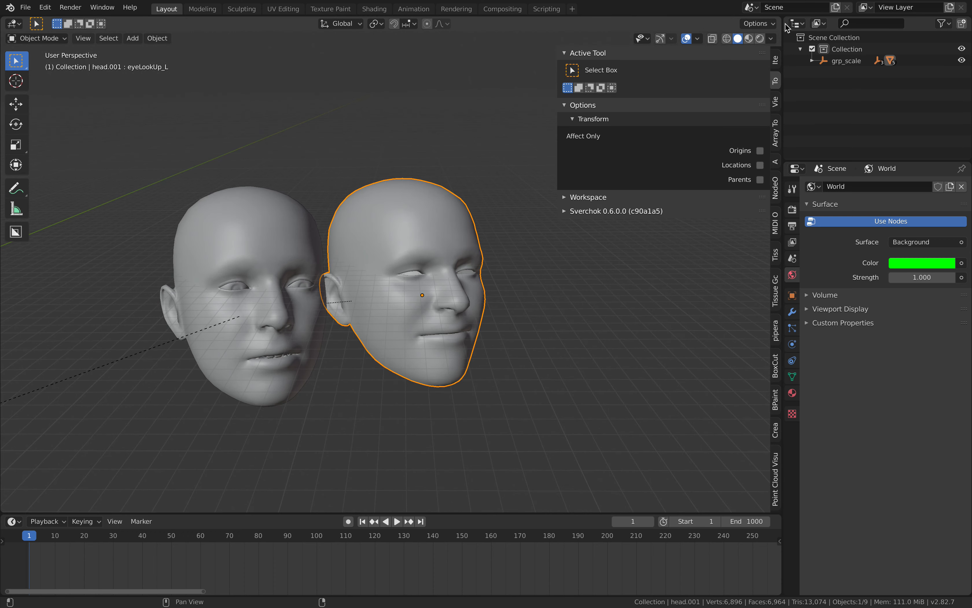
Split off a Shader Editor above the 3D viewport and move the image texture node farther from the Principled BSDF node.
drag(780, 18, 759, 231)
click(14, 24)
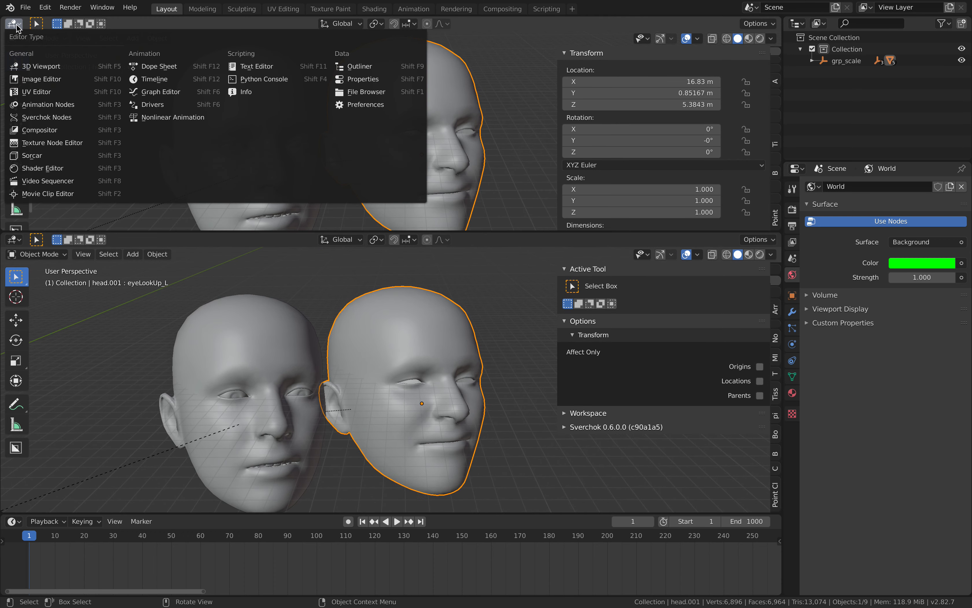
click(40, 168)
scroll(226, 100, up, 4)
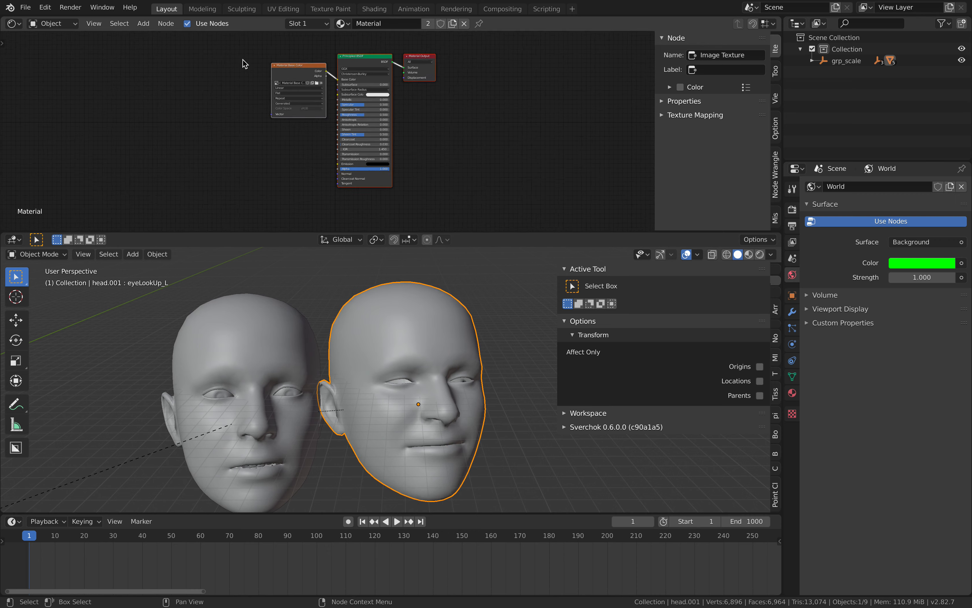
scroll(224, 95, up, 3)
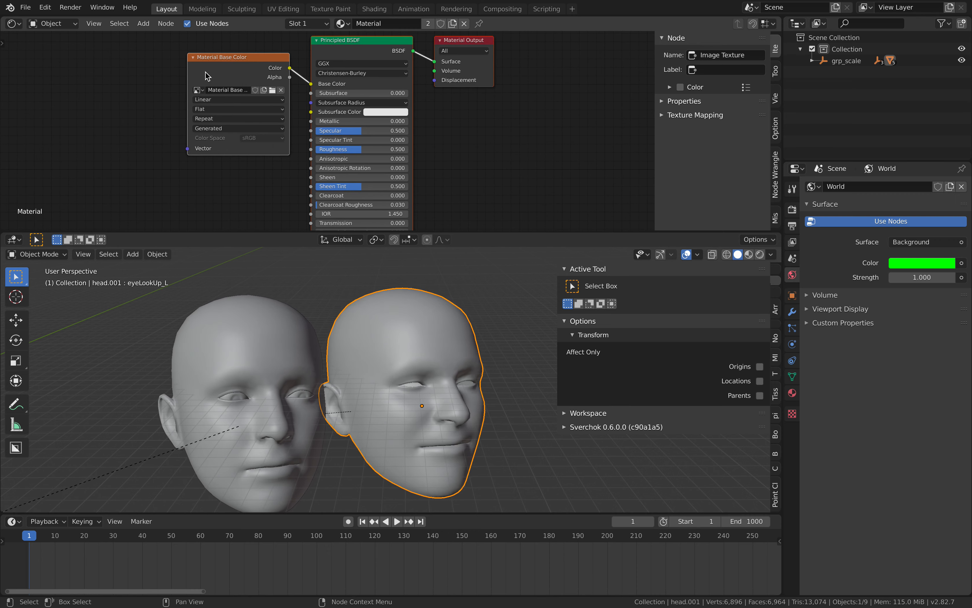
drag(224, 67, 165, 62)
middle_drag(431, 364, 407, 311)
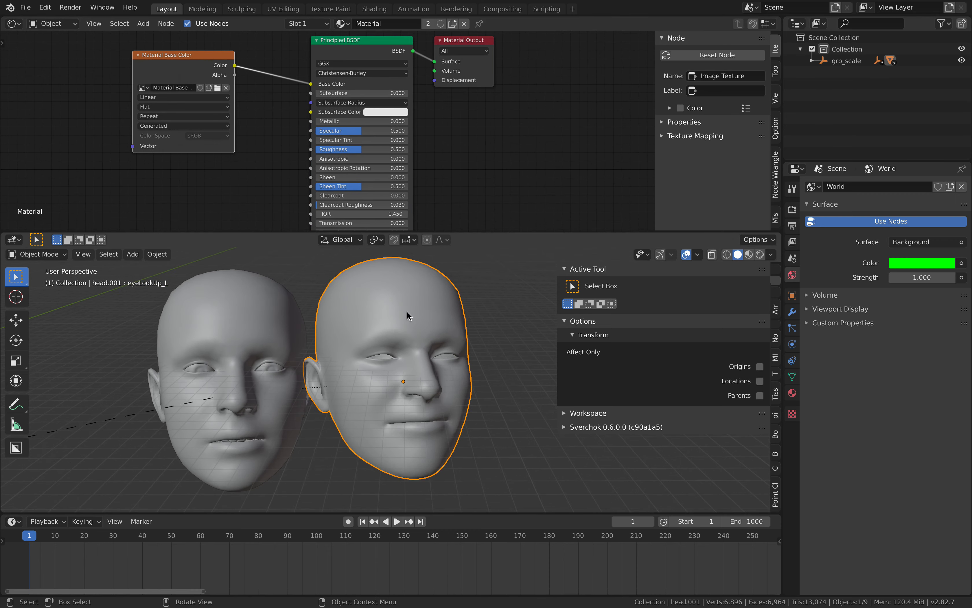
Return the duplicated head to Texture Paint mode and activate the Draw tool.
click(52, 255)
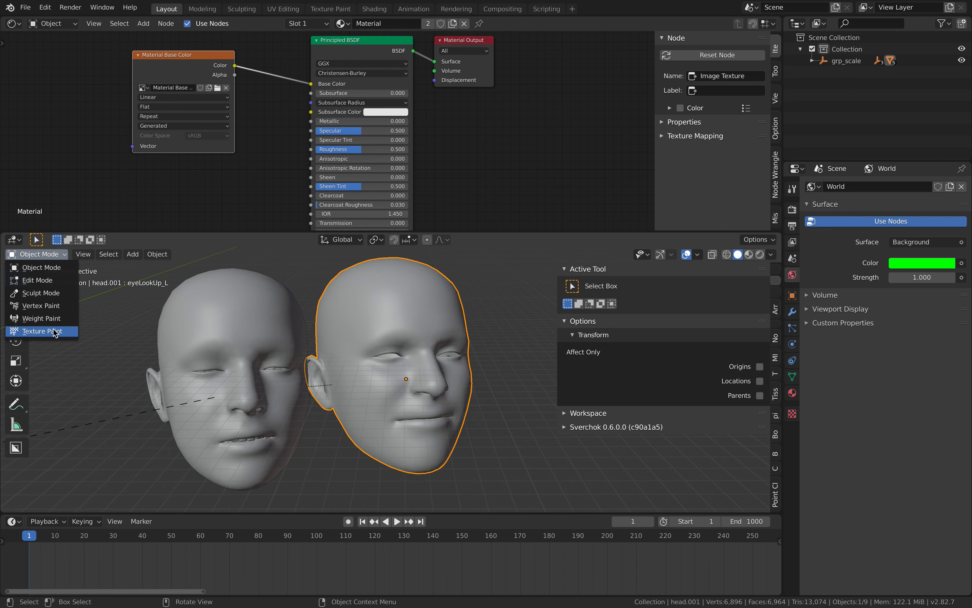
click(40, 330)
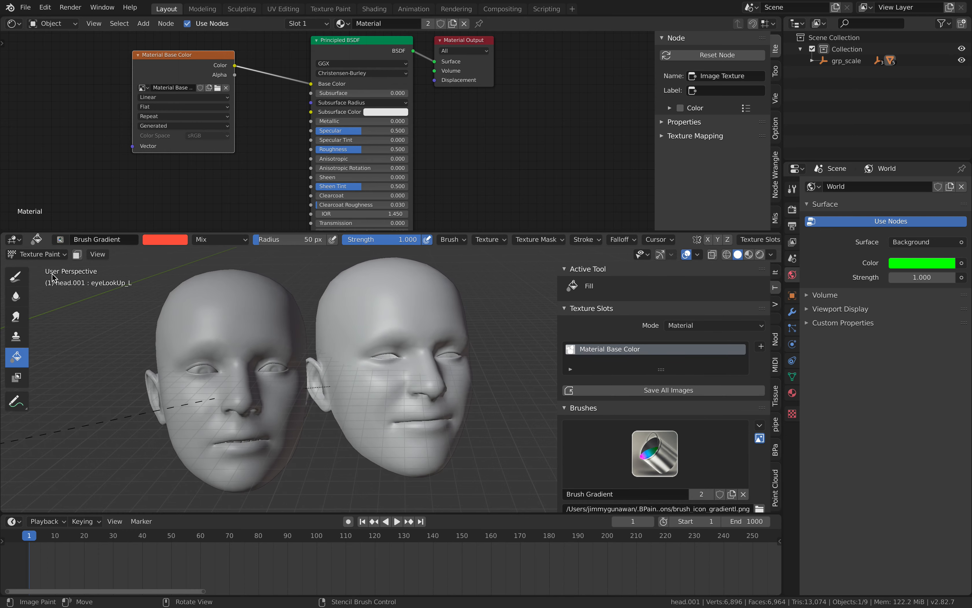
click(23, 283)
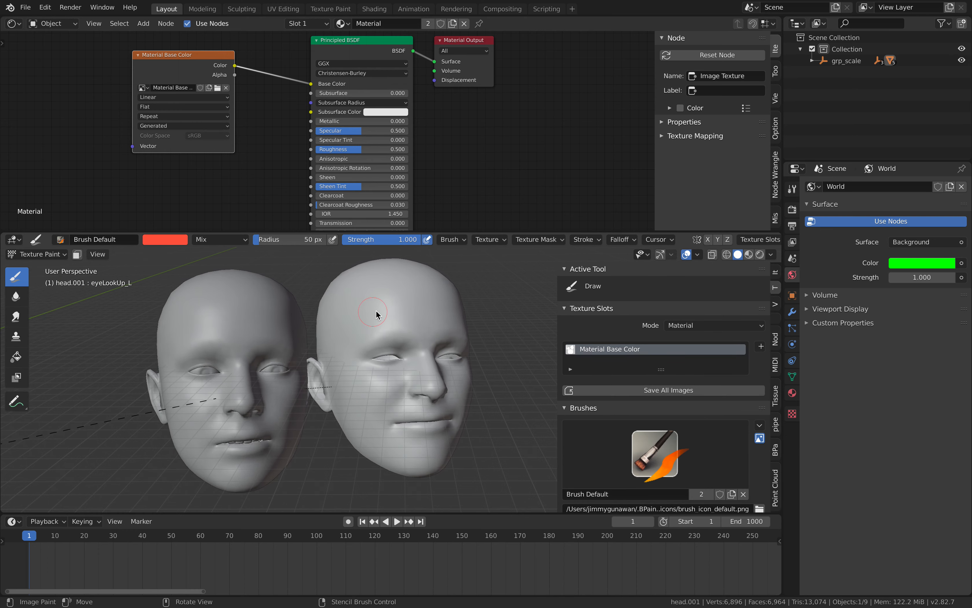
Paint several orange-red strokes across the duplicated head's forehead.
click(382, 305)
middle_drag(444, 330, 427, 328)
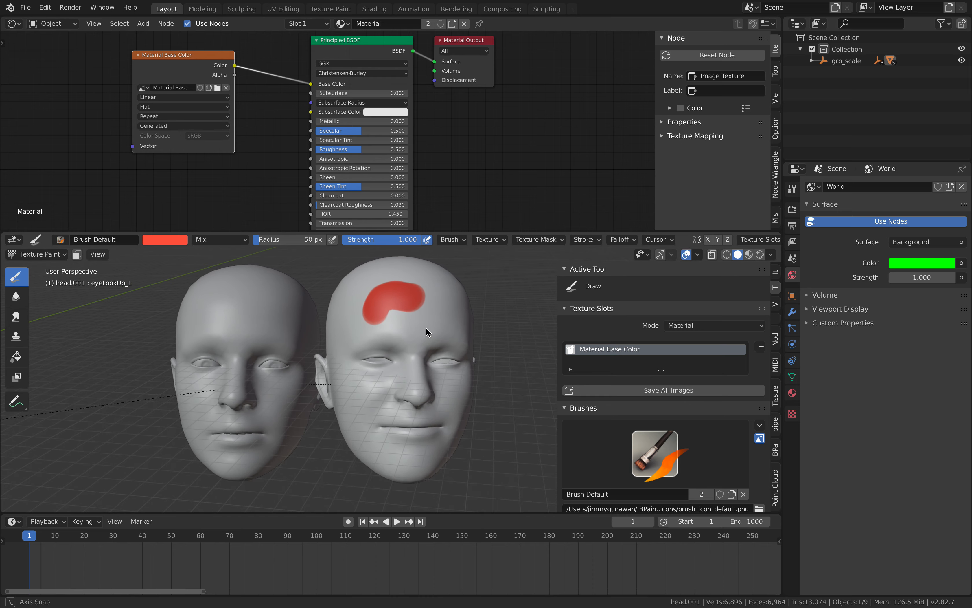
drag(444, 309, 441, 321)
middle_drag(399, 339, 382, 351)
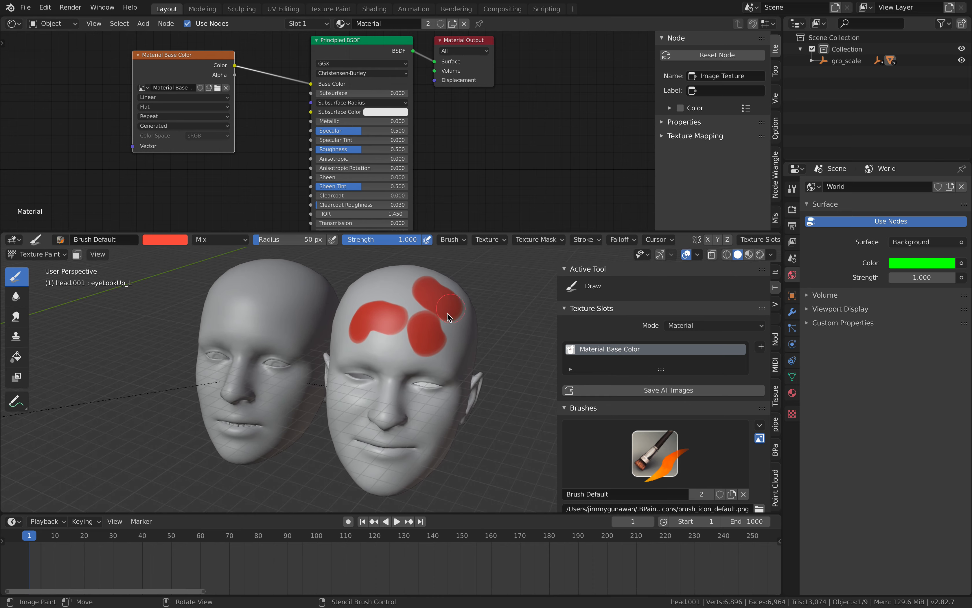
middle_drag(448, 312, 466, 326)
drag(367, 294, 372, 315)
middle_drag(388, 315, 415, 321)
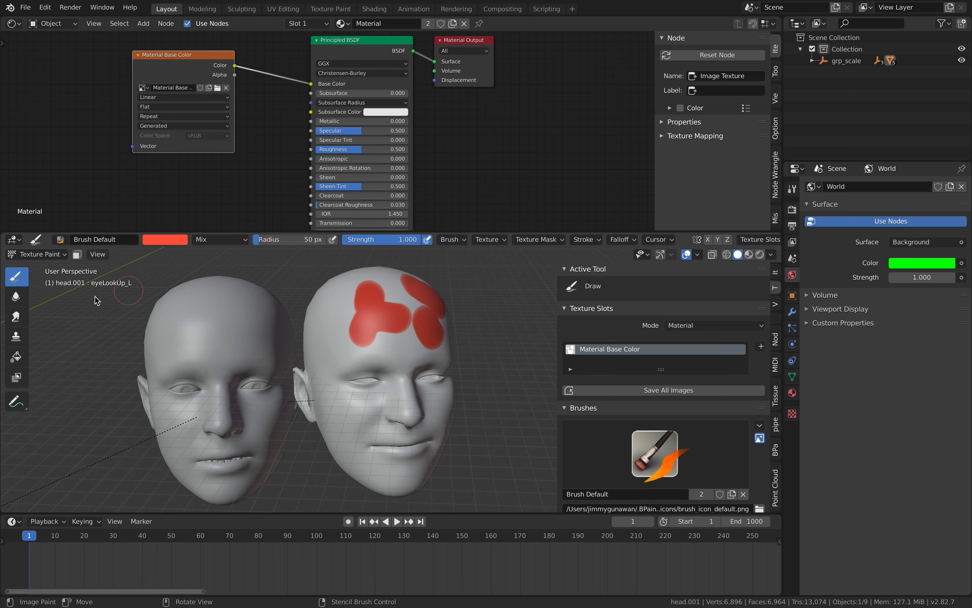
Cover the strokes on the duplicated head's forehead using the Fill tool's linear gradient.
click(16, 356)
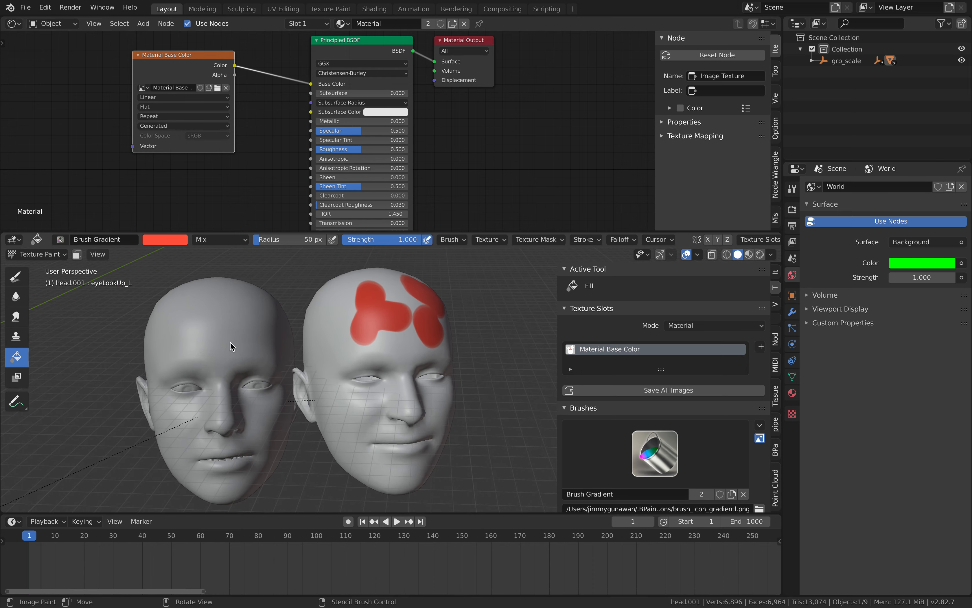
middle_drag(382, 289, 409, 308)
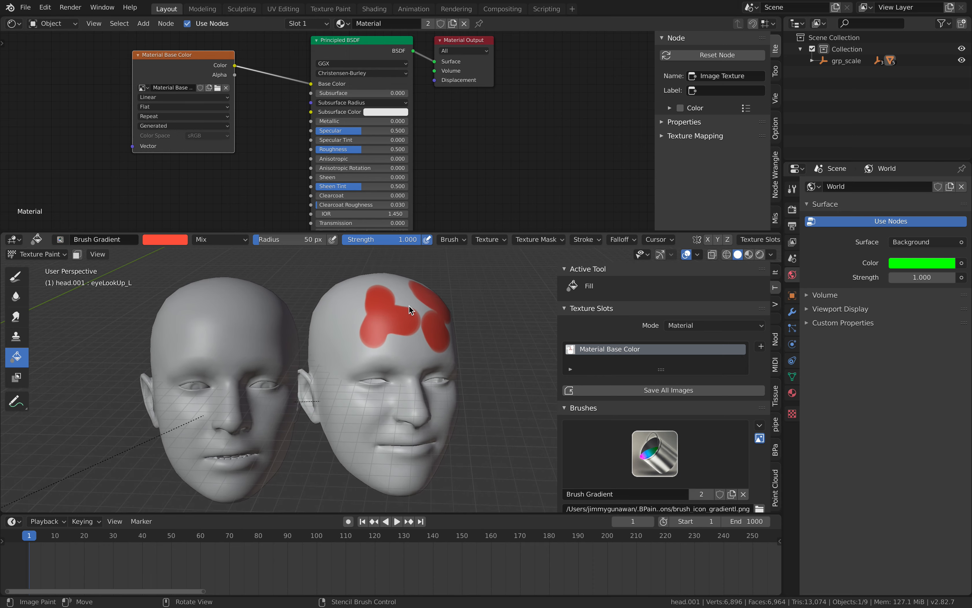
click(408, 305)
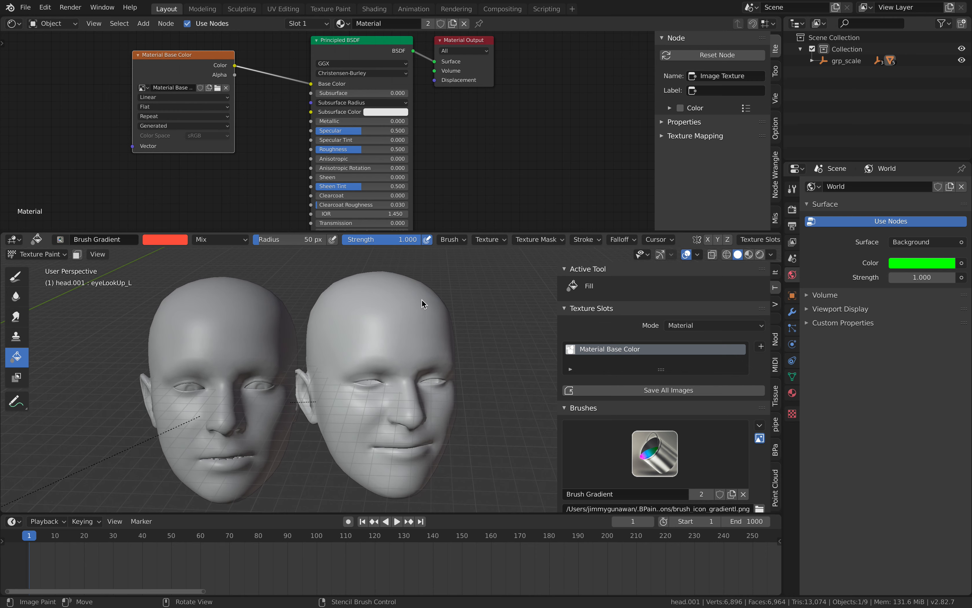
Change the Fill brush from Gradient to Color and fill the whole duplicated head with orange-red.
scroll(632, 378, down, 3)
scroll(662, 372, down, 15)
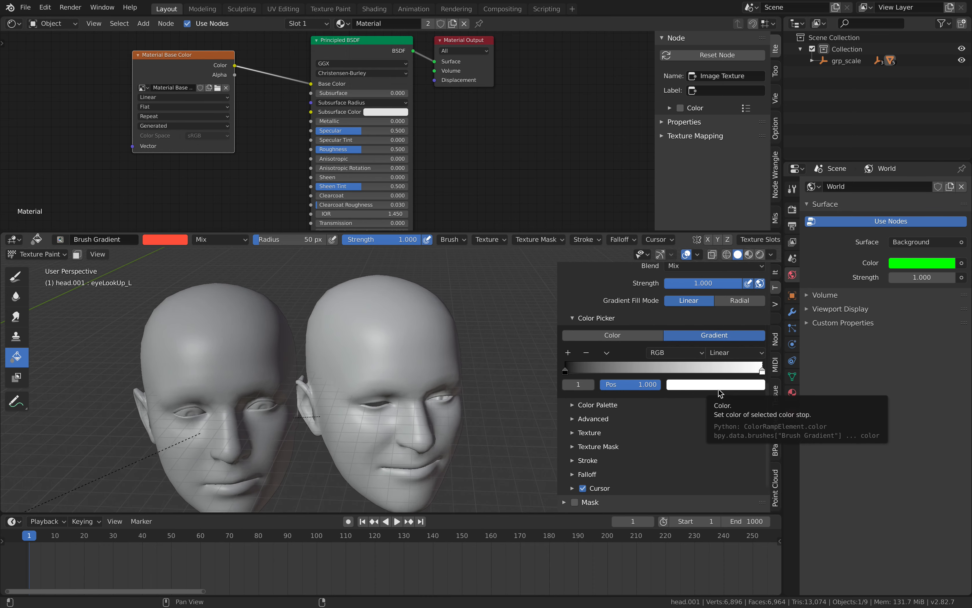
click(651, 335)
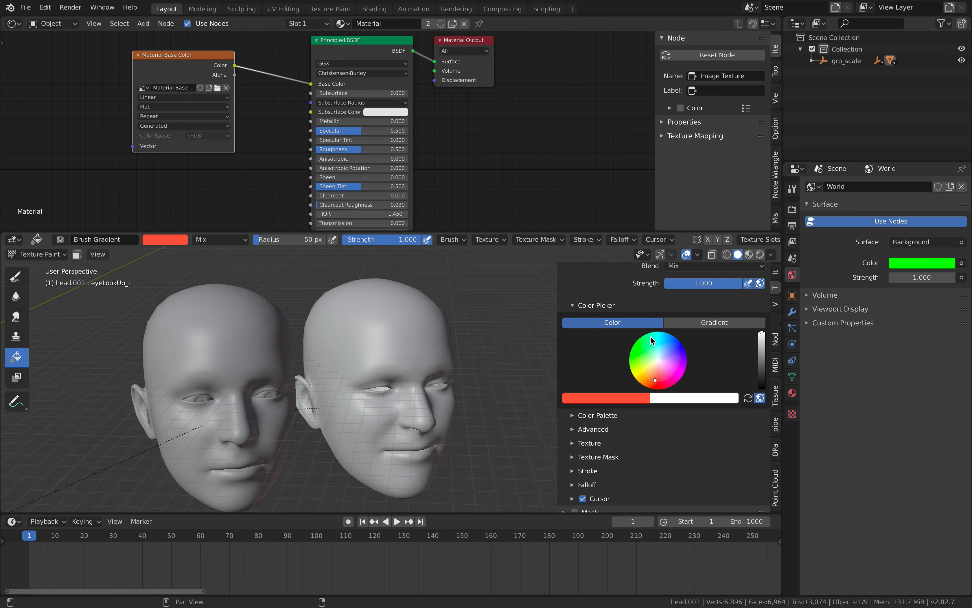
click(436, 338)
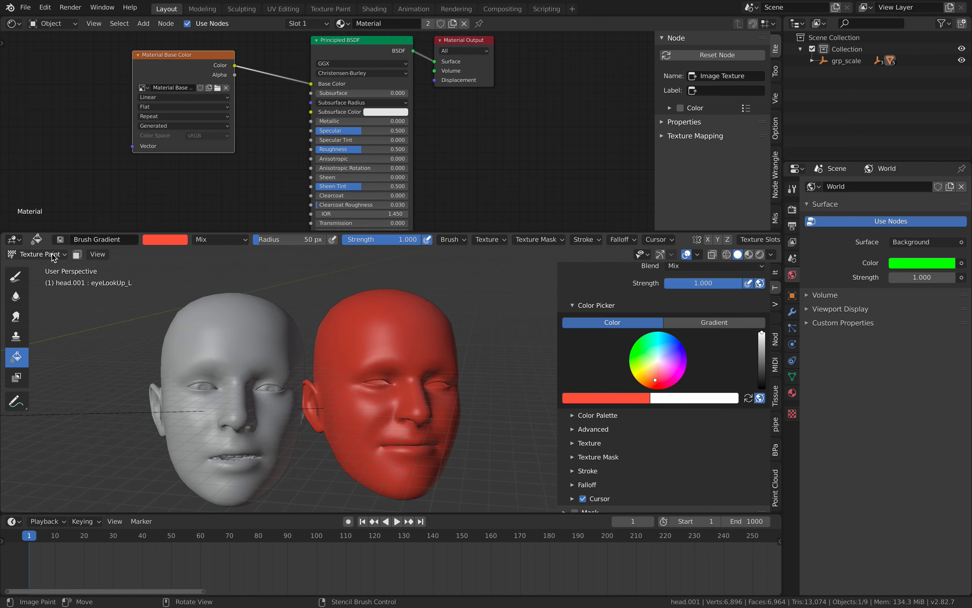
Activate the Draw tool with white and paint round dots over the duplicated head's forehead, cheeks and scalp.
click(16, 276)
click(171, 242)
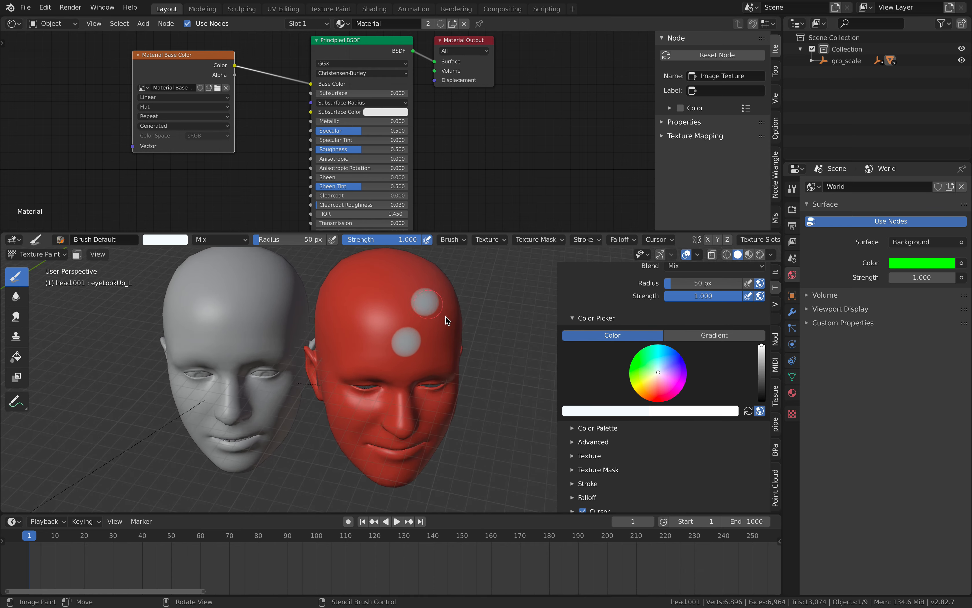
click(420, 350)
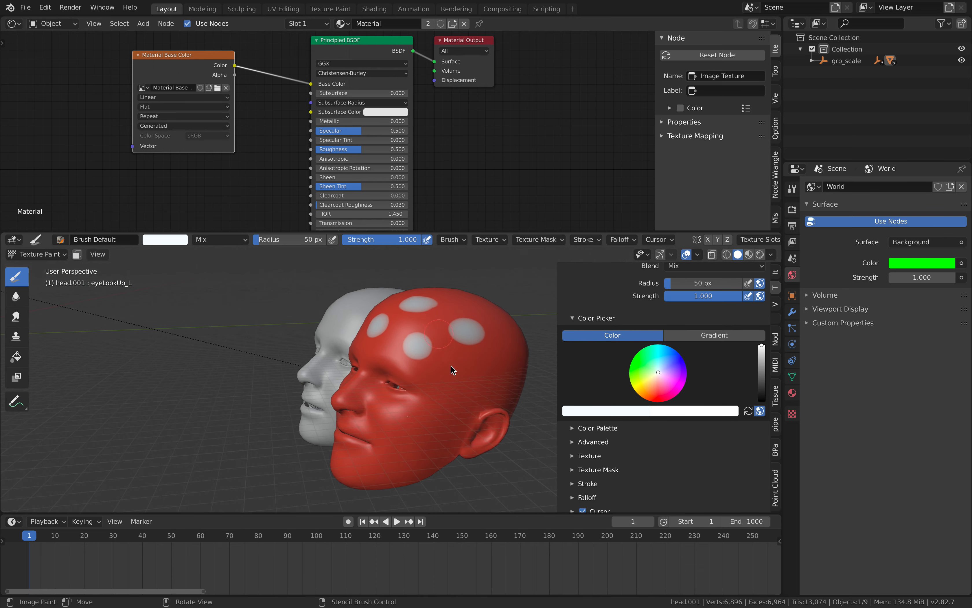
click(455, 382)
click(461, 418)
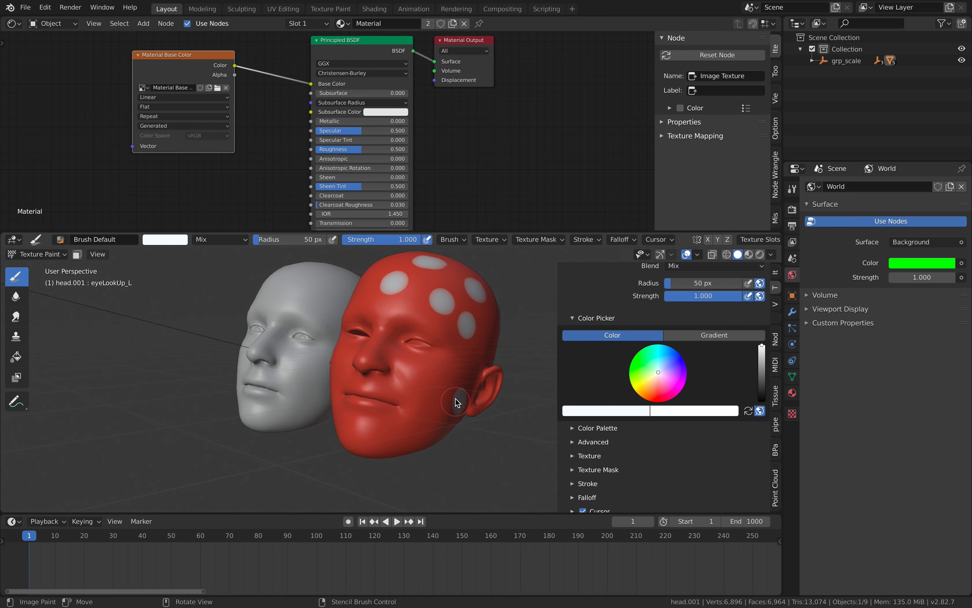
click(362, 368)
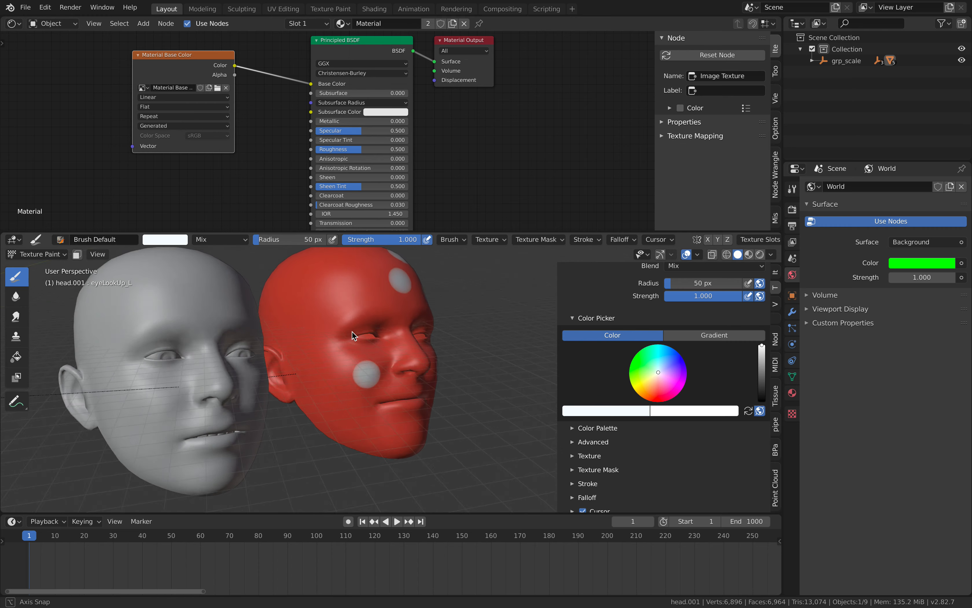
click(323, 292)
middle_drag(342, 303, 369, 390)
click(375, 305)
middle_drag(394, 336, 364, 351)
click(441, 340)
mouse_move(438, 346)
middle_down()
mouse_move(414, 359)
mouse_move(367, 330)
middle_up()
middle_drag(465, 364, 394, 394)
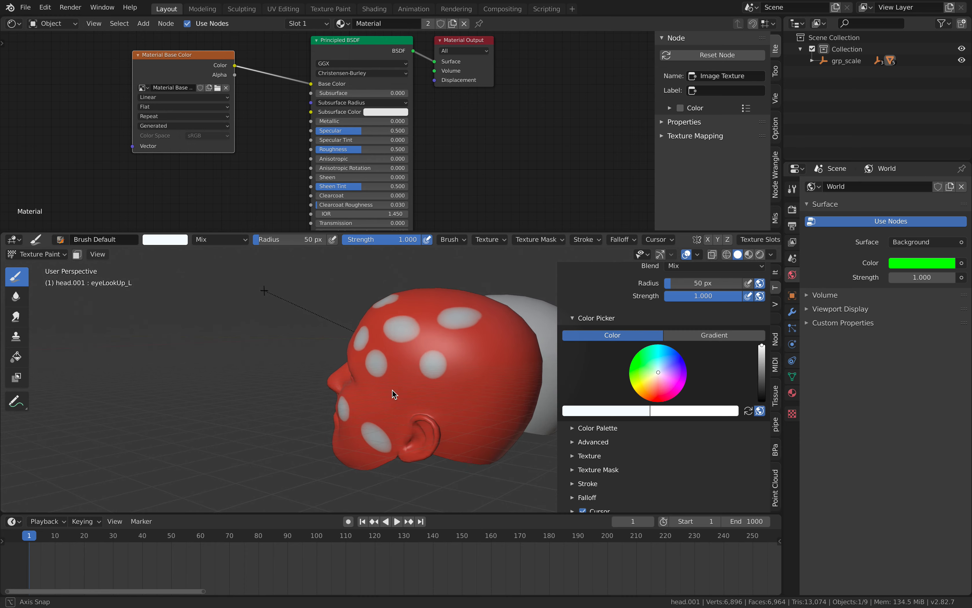
middle_drag(347, 357, 489, 333)
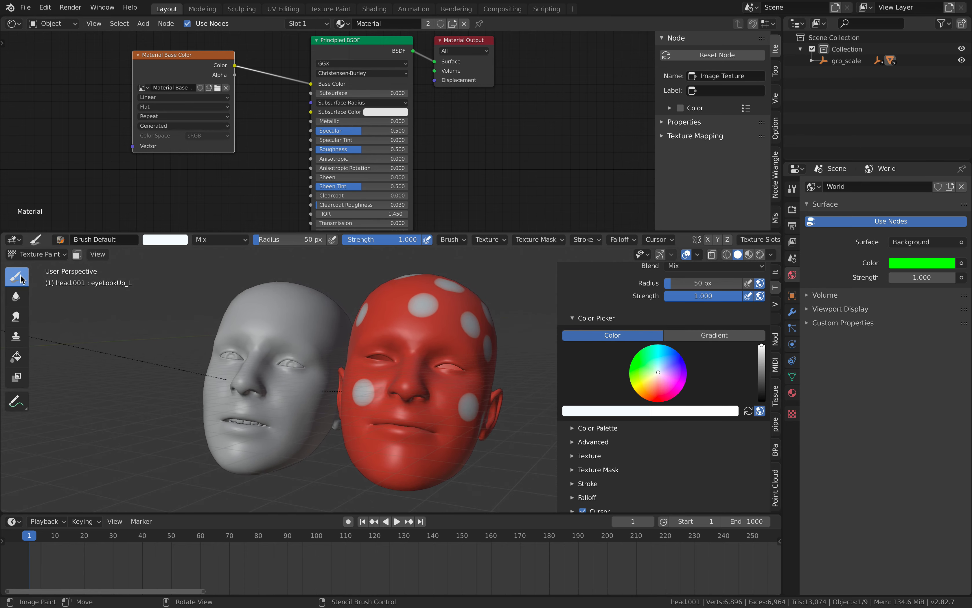
Switch to Object Mode, show the material properties and set the viewport shading color to Texture.
click(35, 255)
click(36, 267)
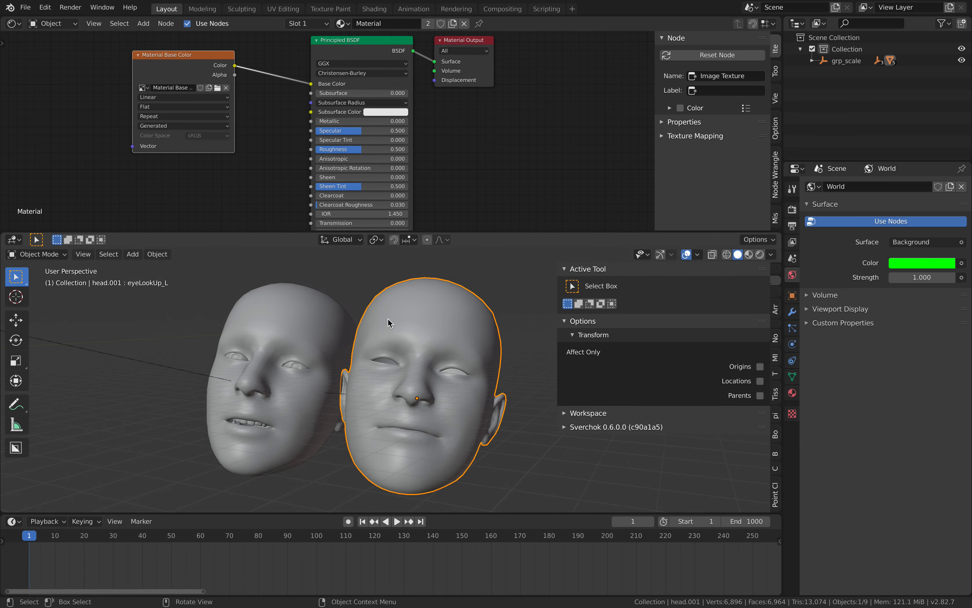
click(793, 394)
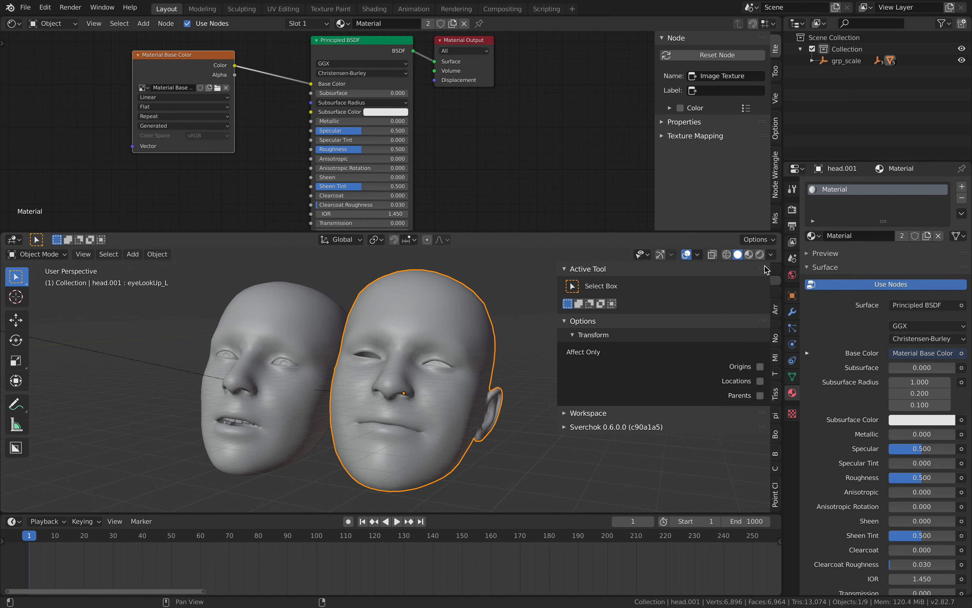
click(771, 255)
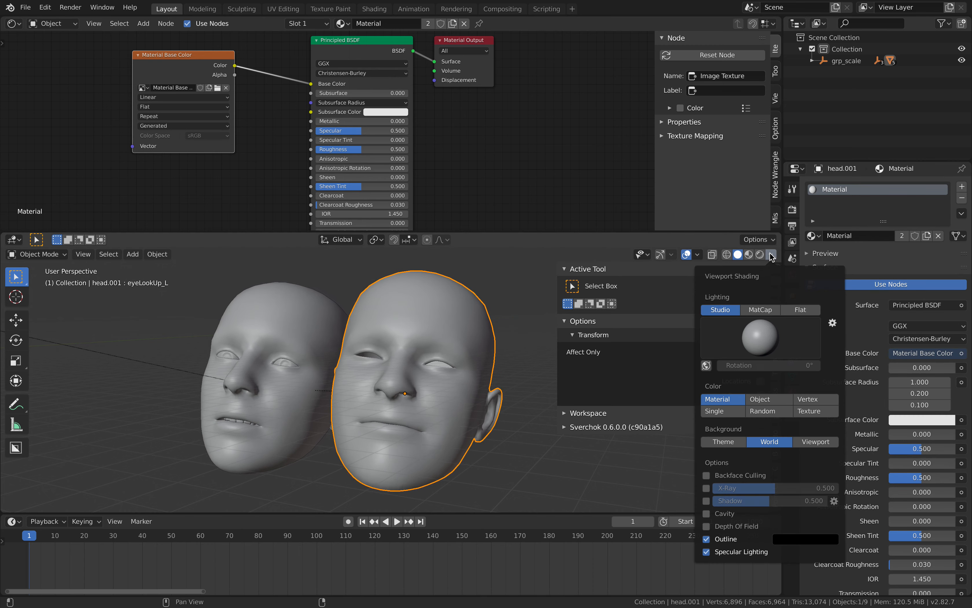
click(799, 410)
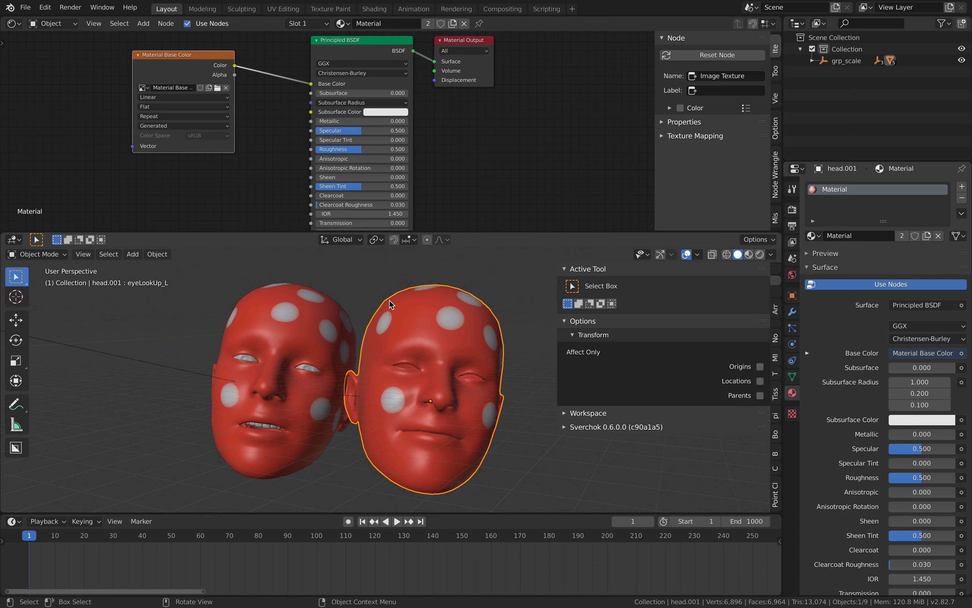
mouse_move(390, 304)
middle_down()
mouse_move(449, 316)
mouse_move(477, 300)
mouse_move(404, 304)
middle_up()
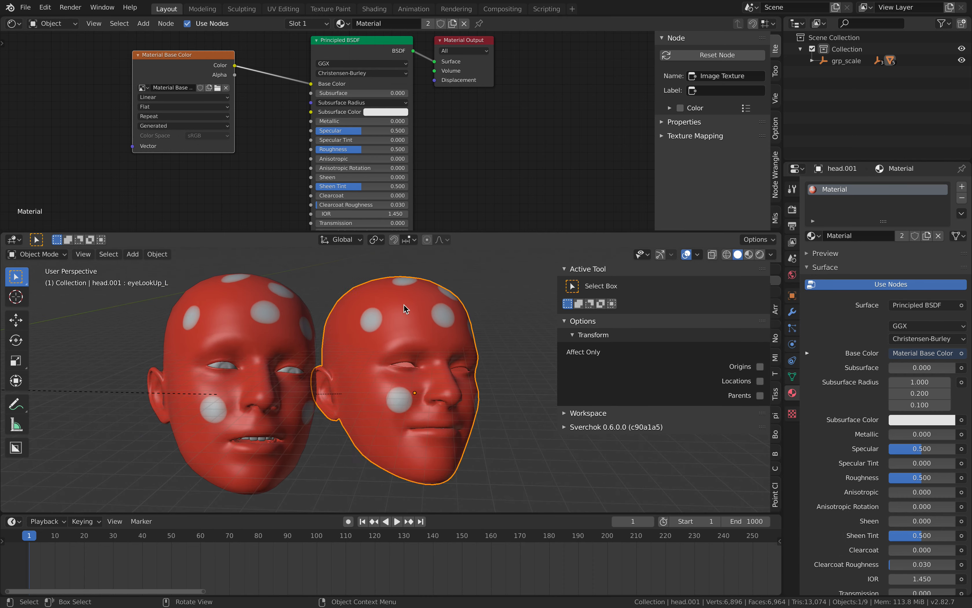
Return to Texture Paint mode and paint more white dots and elongated patches on the duplicated head's forehead, cheeks and chin.
click(56, 255)
click(56, 331)
mouse_move(387, 349)
middle_down()
mouse_move(406, 356)
mouse_move(361, 332)
mouse_move(383, 386)
mouse_move(357, 338)
mouse_move(406, 360)
mouse_move(377, 362)
mouse_move(364, 346)
mouse_move(351, 401)
mouse_move(371, 436)
mouse_move(390, 439)
mouse_move(407, 406)
mouse_move(440, 396)
mouse_move(402, 424)
mouse_move(407, 378)
mouse_move(400, 416)
mouse_move(446, 360)
mouse_move(344, 344)
mouse_move(354, 364)
mouse_move(312, 330)
mouse_move(227, 427)
mouse_move(237, 414)
middle_up()
click(400, 417)
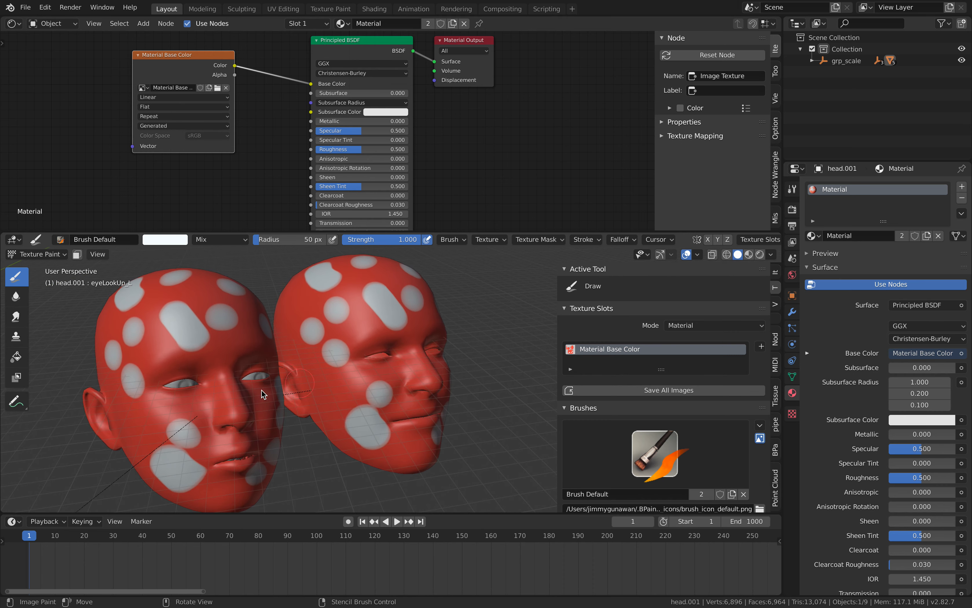
middle_drag(371, 382, 141, 257)
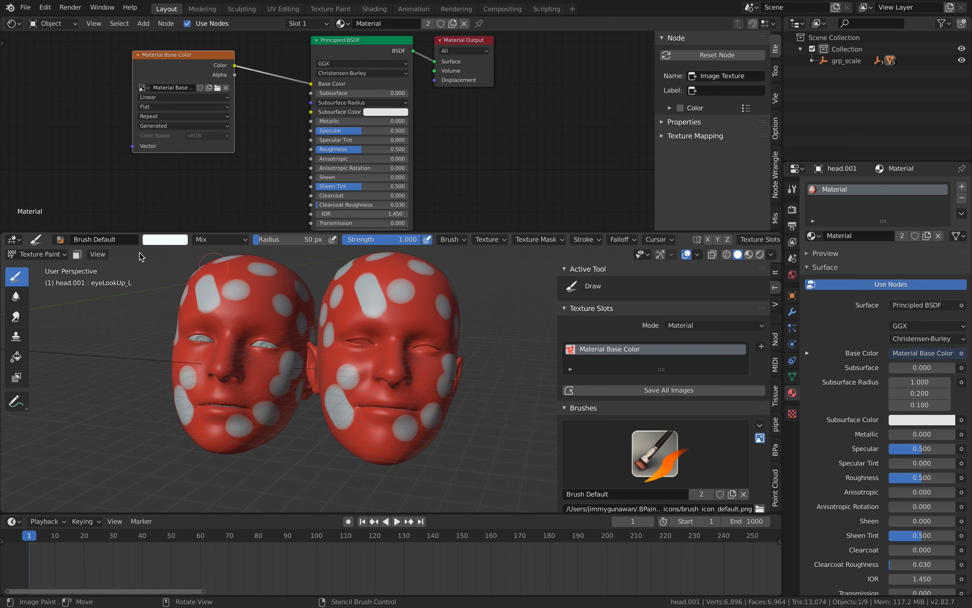
Narrow the 3D viewport's sidebar in Object Mode and return the duplicated head to Texture Paint mode.
click(47, 257)
click(29, 261)
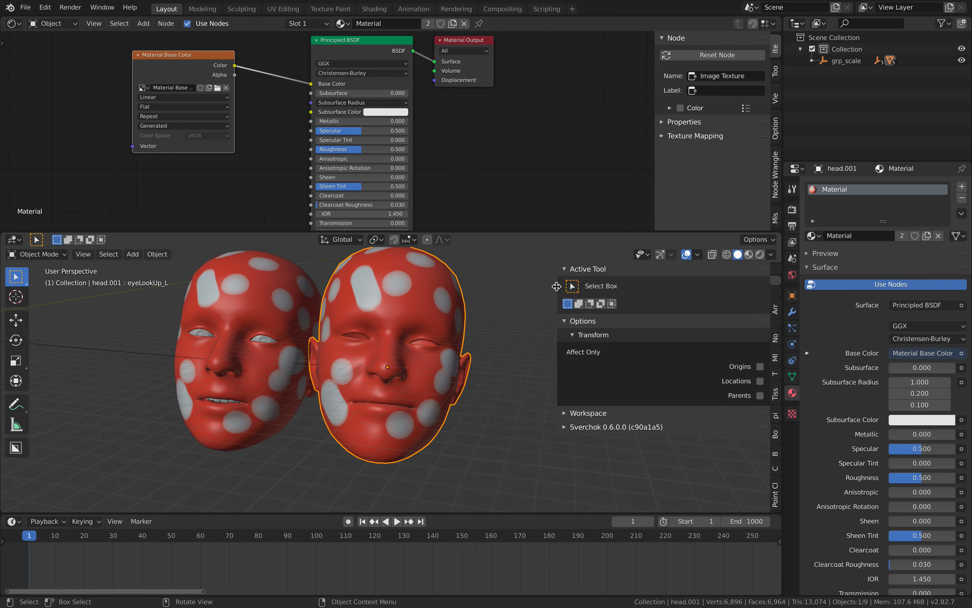
drag(557, 286, 593, 286)
click(60, 253)
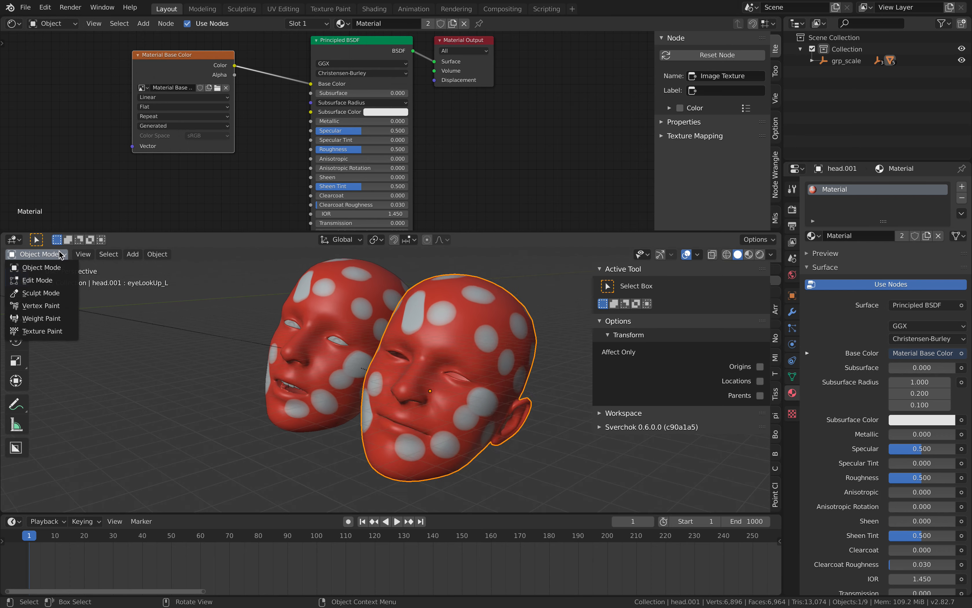
click(43, 331)
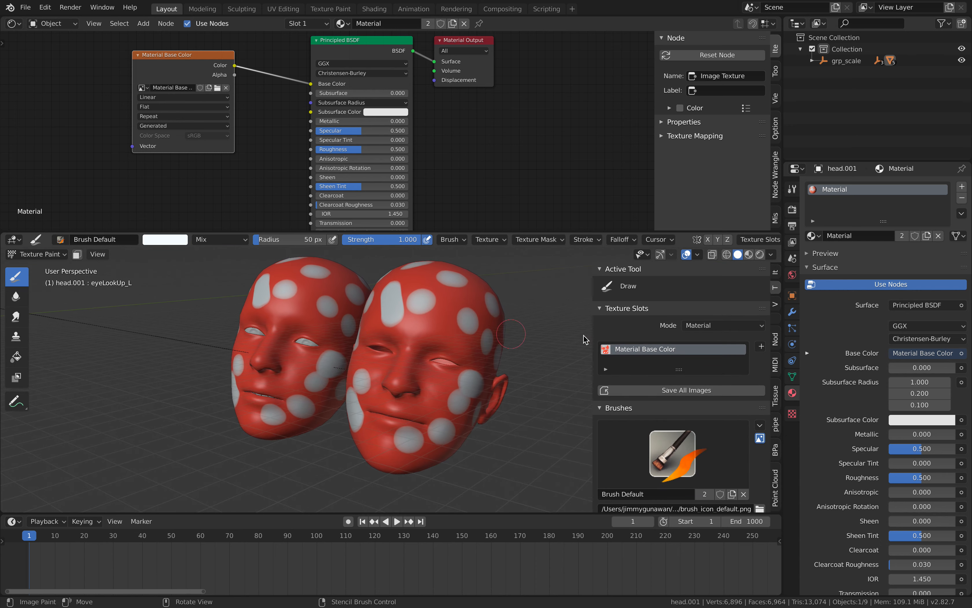
Enlarge the 3D viewport and choose the Brush Particles brush for the Draw tool.
scroll(679, 370, down, 10)
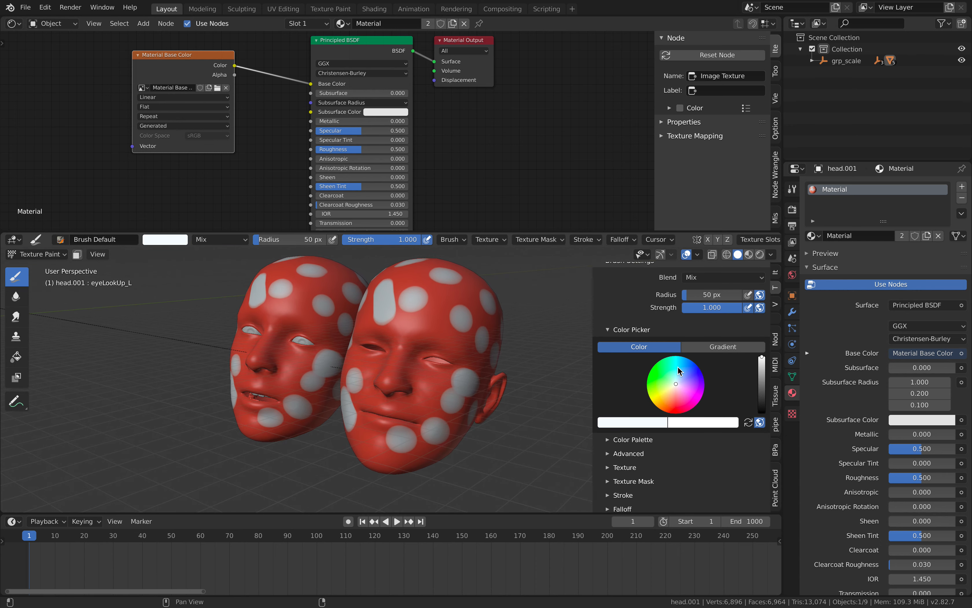
scroll(683, 368, up, 4)
drag(668, 231, 666, 159)
scroll(663, 242, up, 5)
click(676, 289)
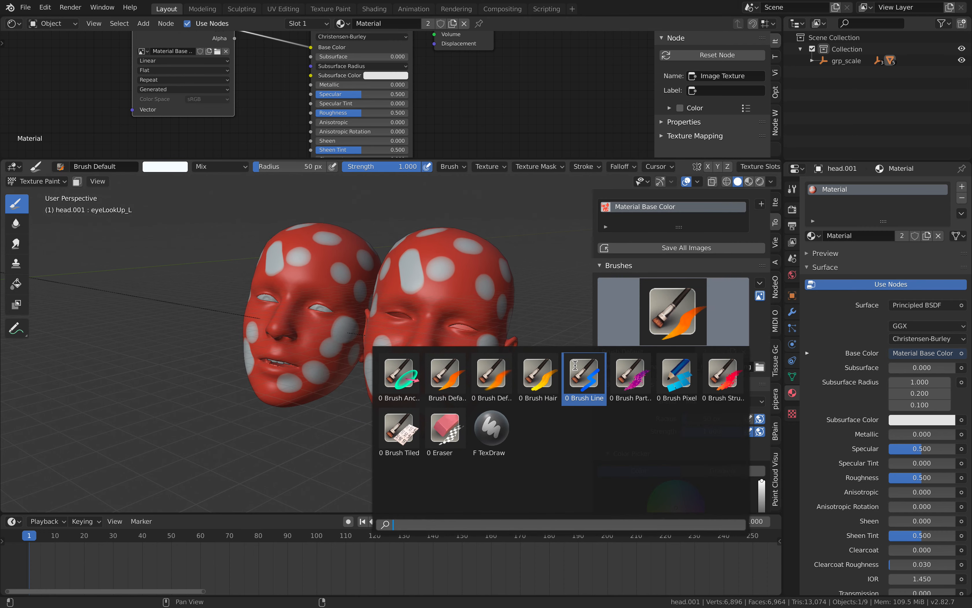
click(632, 374)
Paint white particle specks around the duplicated head's open-side eye, temple, cheek and upper scalp.
drag(468, 290, 467, 325)
click(454, 337)
click(486, 256)
click(465, 245)
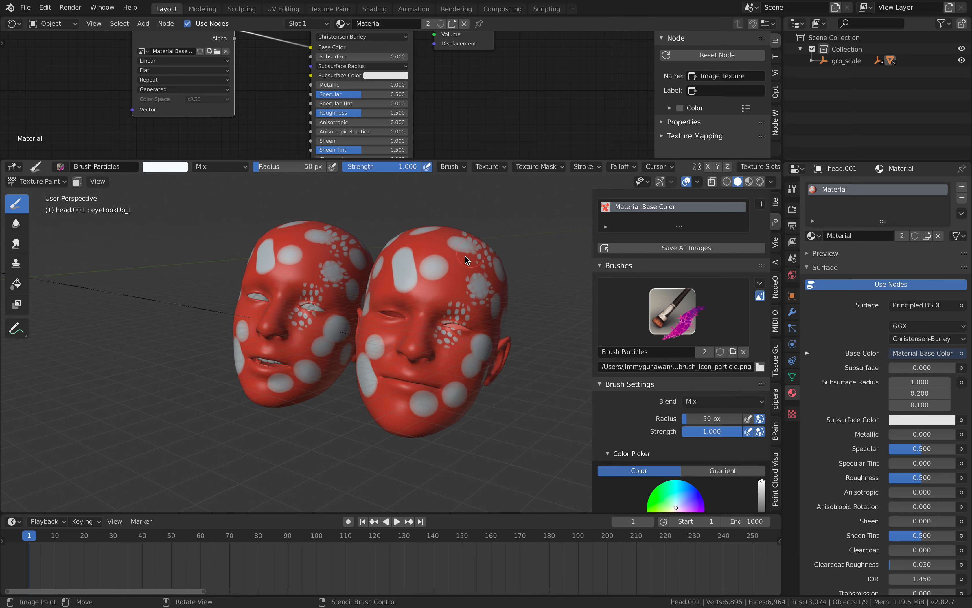
click(482, 288)
mouse_move(488, 290)
mouse_down()
mouse_move(491, 310)
mouse_move(459, 368)
mouse_up()
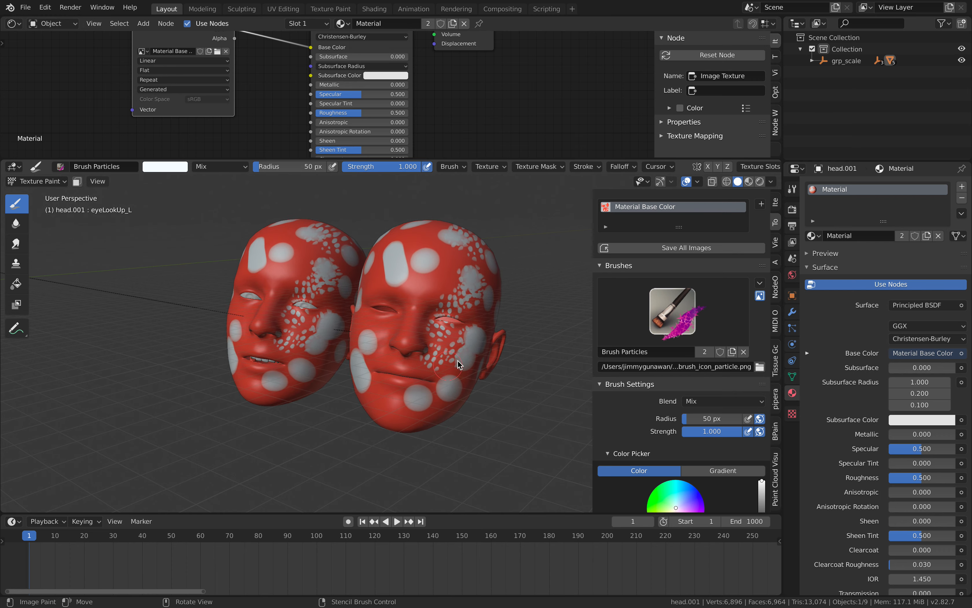
Paint more white particle specks across the duplicated head's forehead, scalp and brow area from other angles.
middle_drag(445, 262, 527, 287)
click(414, 272)
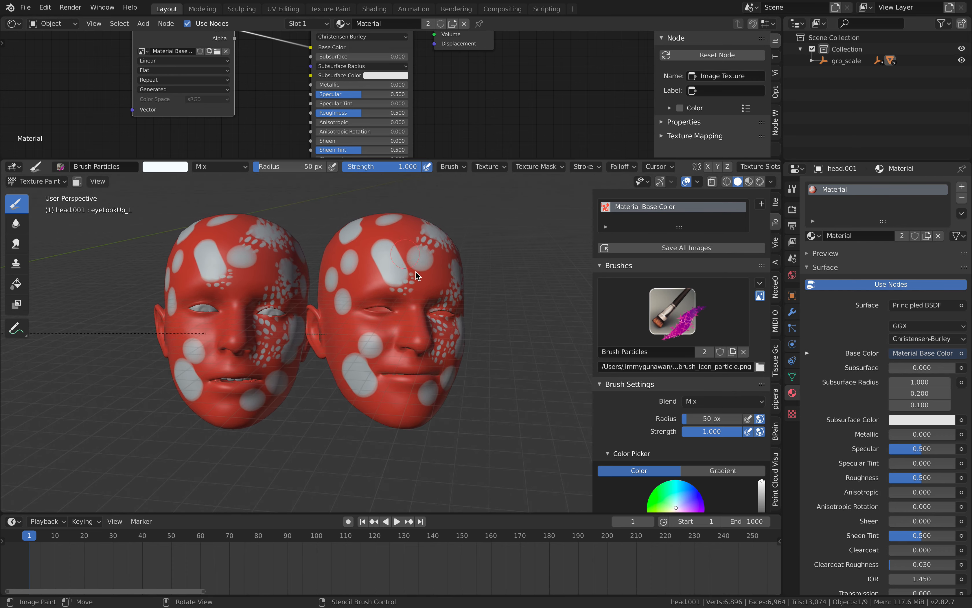
middle_drag(415, 272, 444, 282)
click(414, 244)
click(381, 242)
scroll(404, 263, up, 2)
mouse_move(393, 258)
middle_down()
mouse_move(474, 324)
mouse_move(437, 359)
mouse_move(476, 351)
mouse_move(561, 370)
middle_up()
click(361, 242)
scroll(386, 237, down, 2)
click(414, 245)
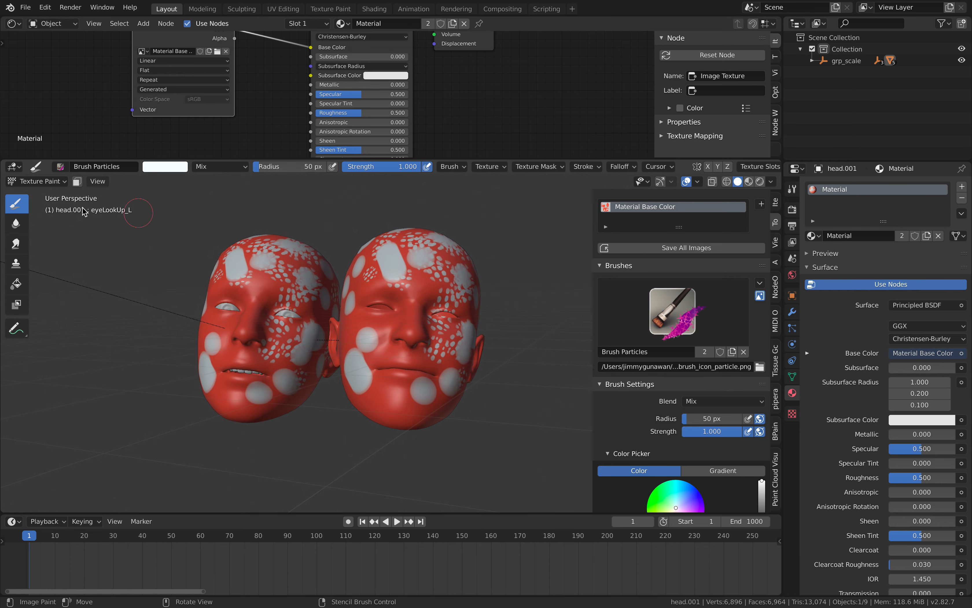
Switch the duplicated head from Texture Paint mode to Object Mode.
click(46, 182)
click(42, 192)
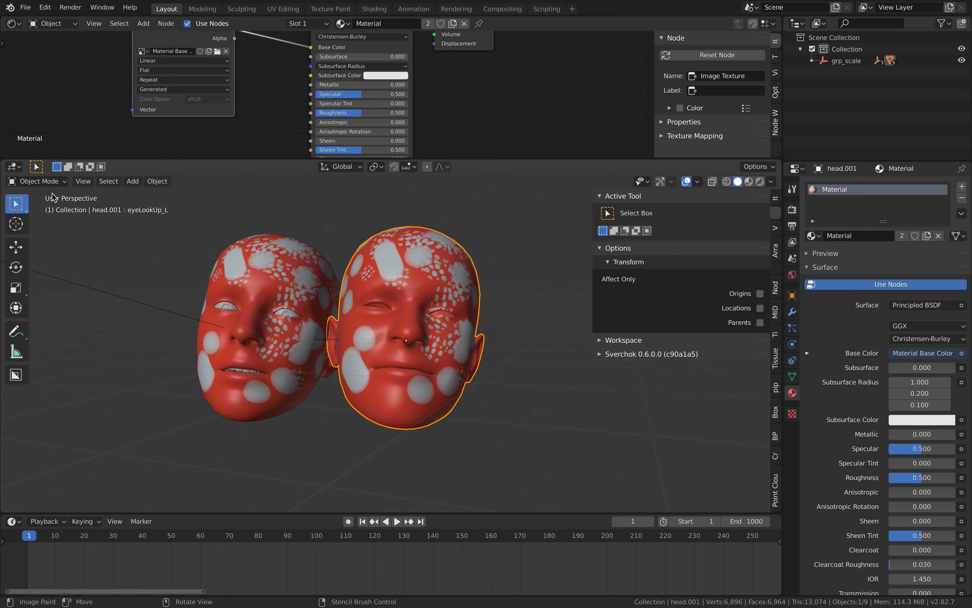
mouse_move(290, 260)
middle_down()
mouse_move(271, 284)
mouse_move(305, 274)
middle_up()
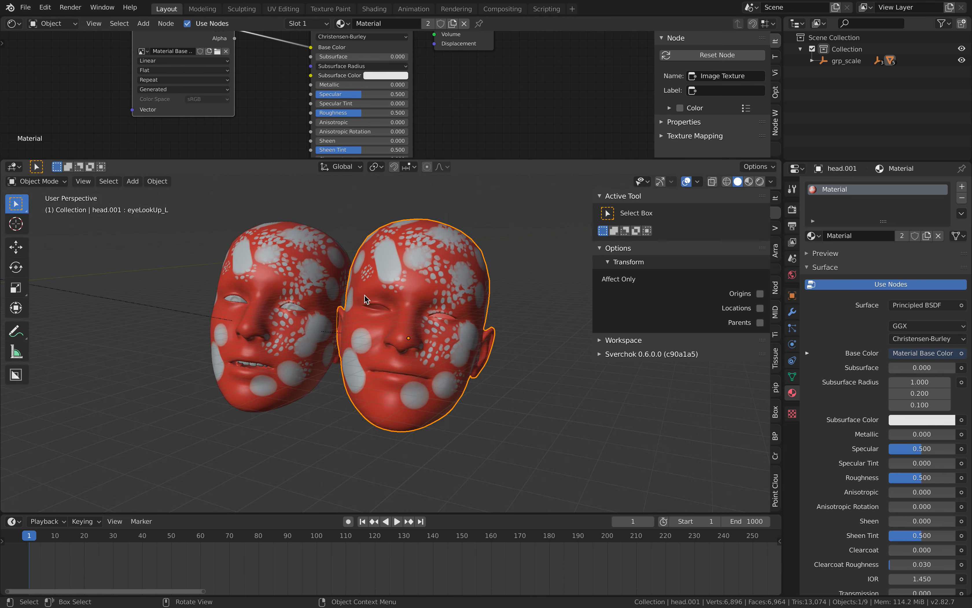
Switch to the browser, look over the ArmorPaint product and Armory pages, and return to Blender.
key(ctrl+Right)
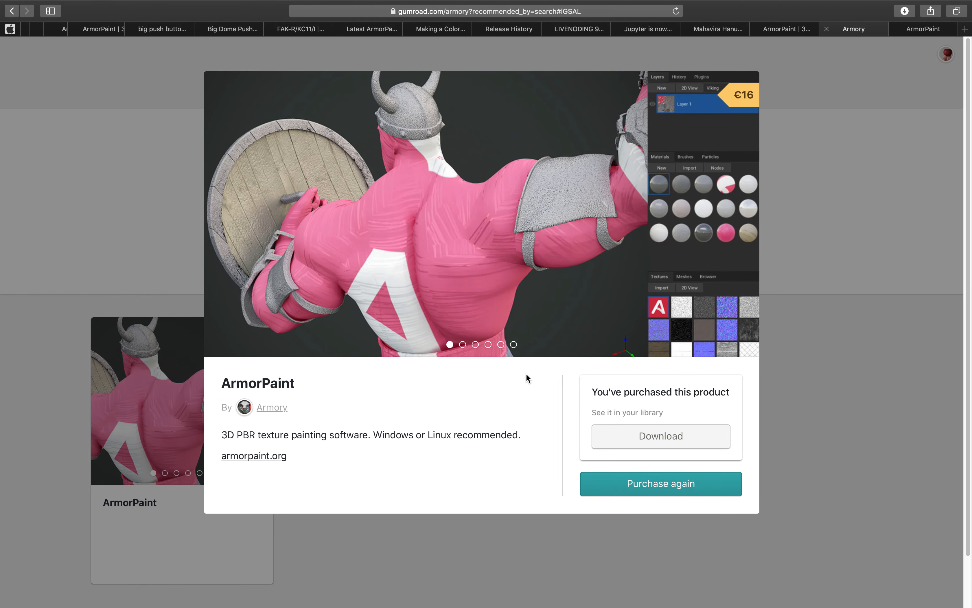
click(869, 197)
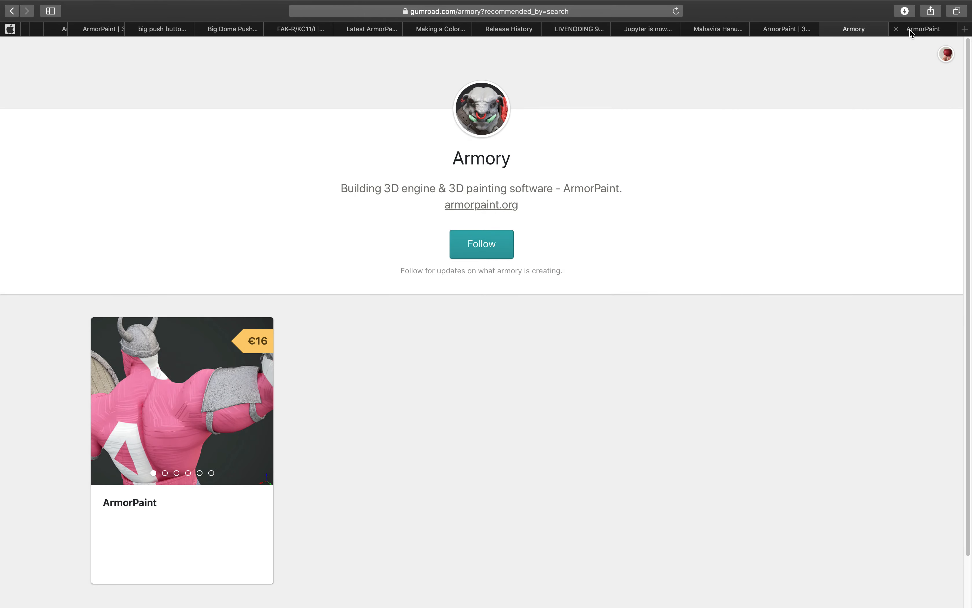
click(793, 30)
click(844, 32)
key(ctrl+Left)
middle_drag(501, 291, 488, 300)
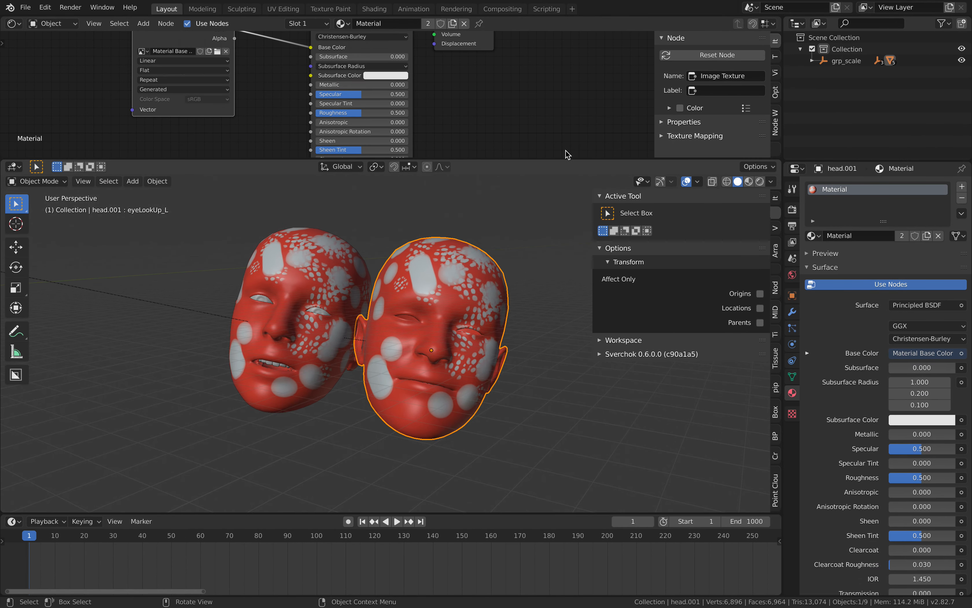
Enlarge the shader editor and reposition the Principled BSDF and Material Base Color nodes.
drag(482, 160, 458, 277)
scroll(482, 189, down, 1)
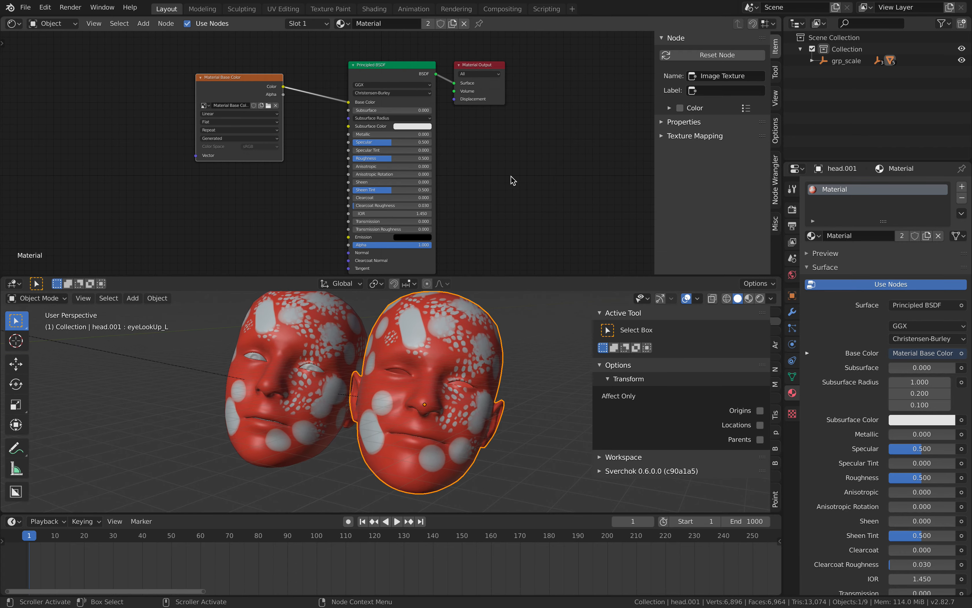
drag(383, 70, 367, 56)
drag(248, 82, 254, 77)
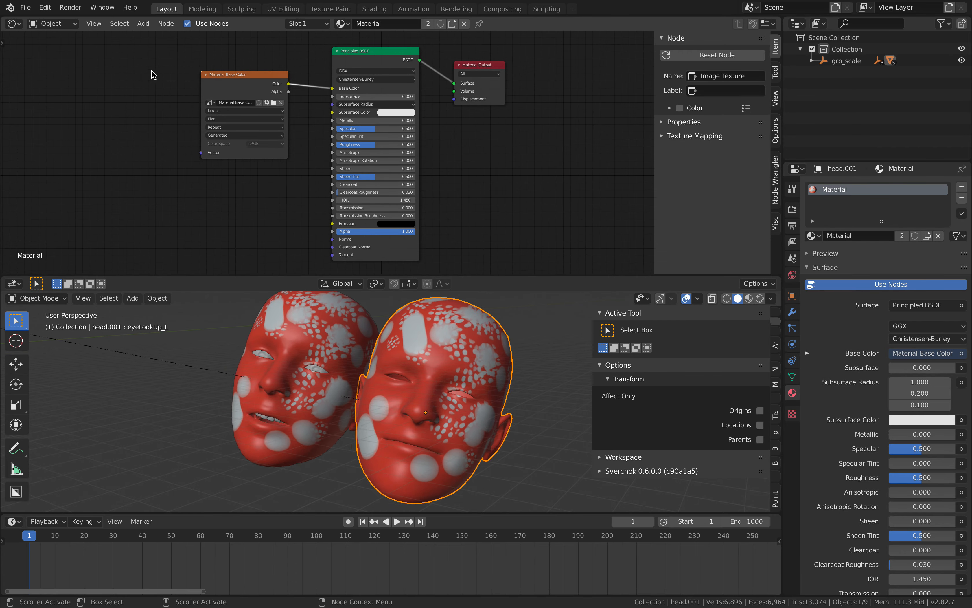
scroll(224, 107, up, 1)
middle_drag(224, 107, 312, 119)
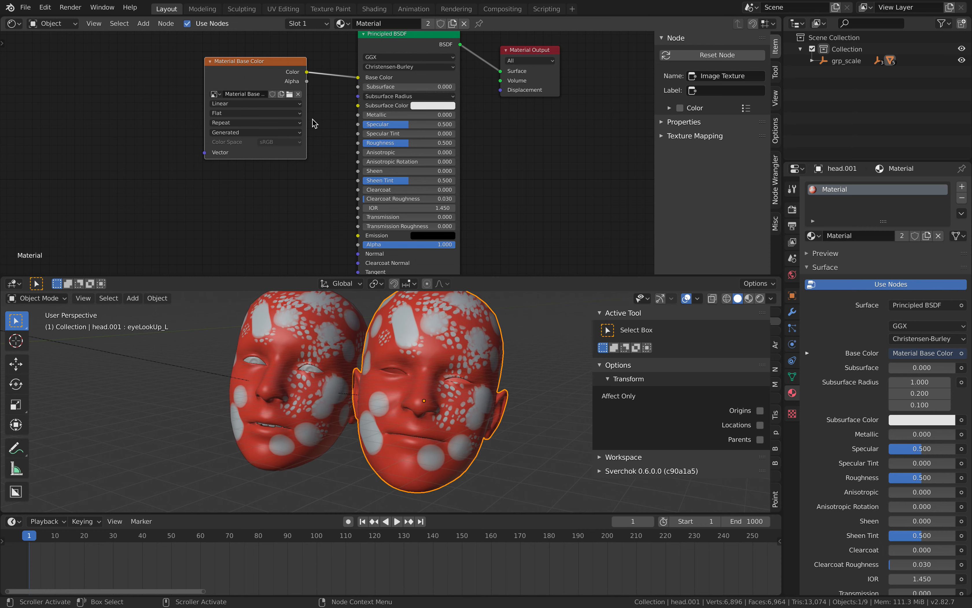
scroll(519, 201, down, 2)
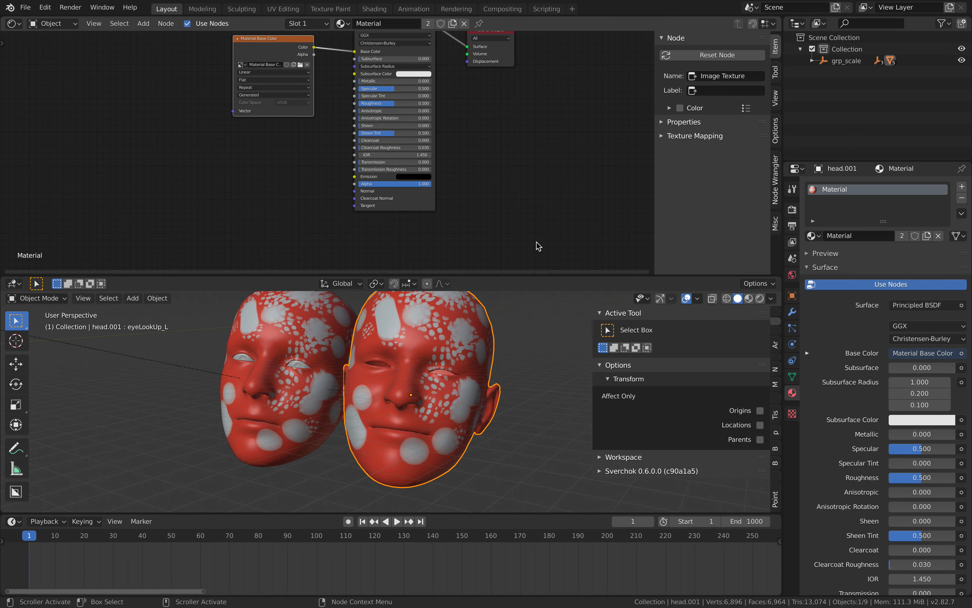
Shrink the shader editor in favour of the 3D viewport and show the BPainter 2.0.2 add-on settings.
drag(533, 277, 532, 218)
scroll(488, 133, down, 2)
middle_drag(481, 123, 450, 149)
ctrl+scroll(775, 277, down, 7)
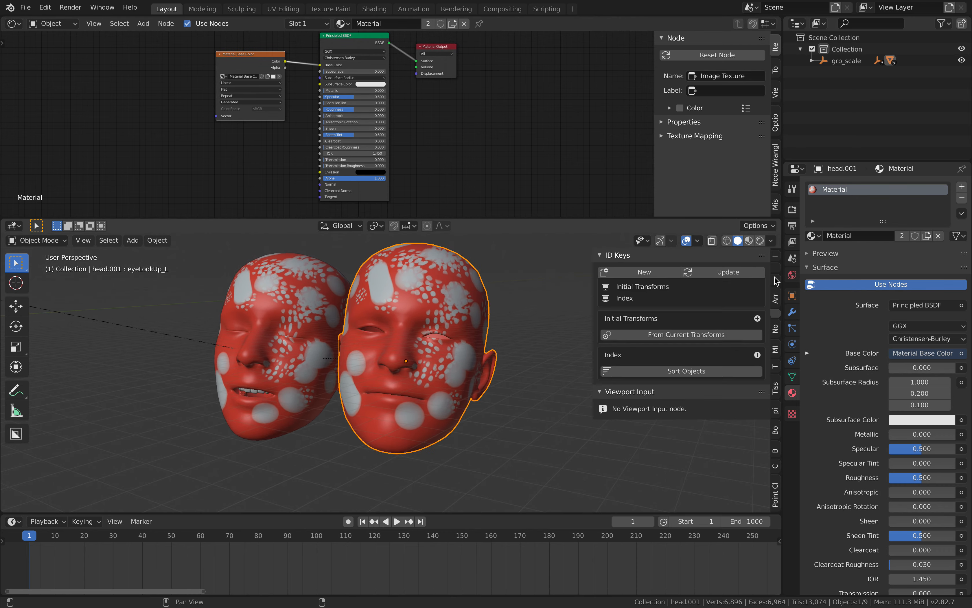
ctrl+scroll(777, 280, down, 3)
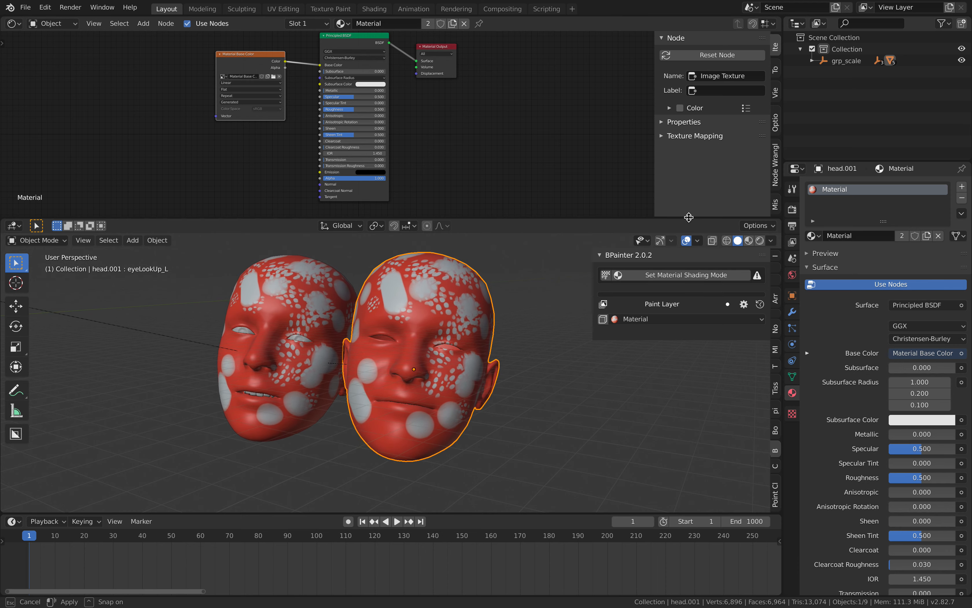
drag(692, 219, 689, 197)
middle_drag(482, 140, 483, 130)
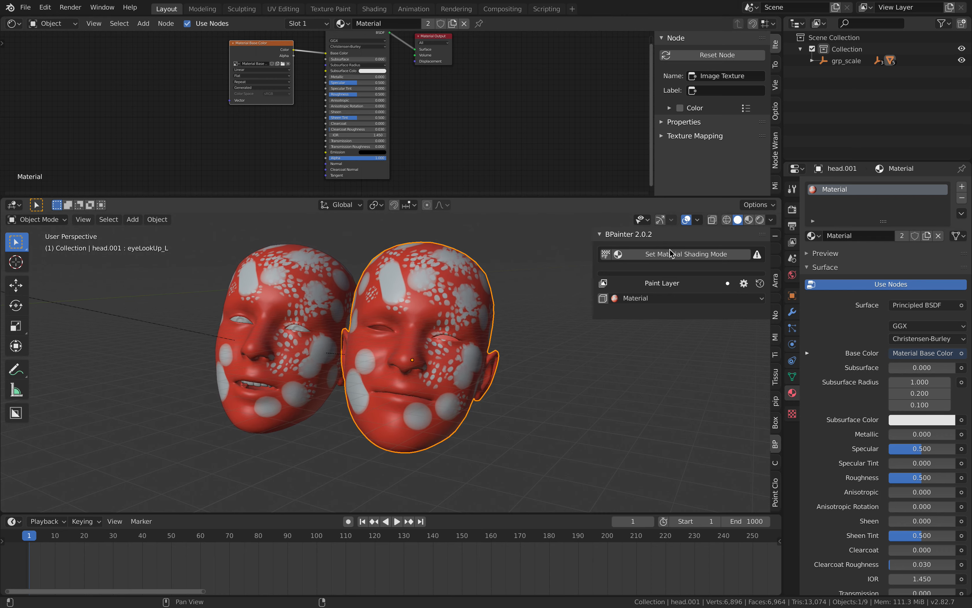
Set BPainter's material shading mode and refresh the paint layers of the duplicated head's material.
click(498, 283)
click(480, 282)
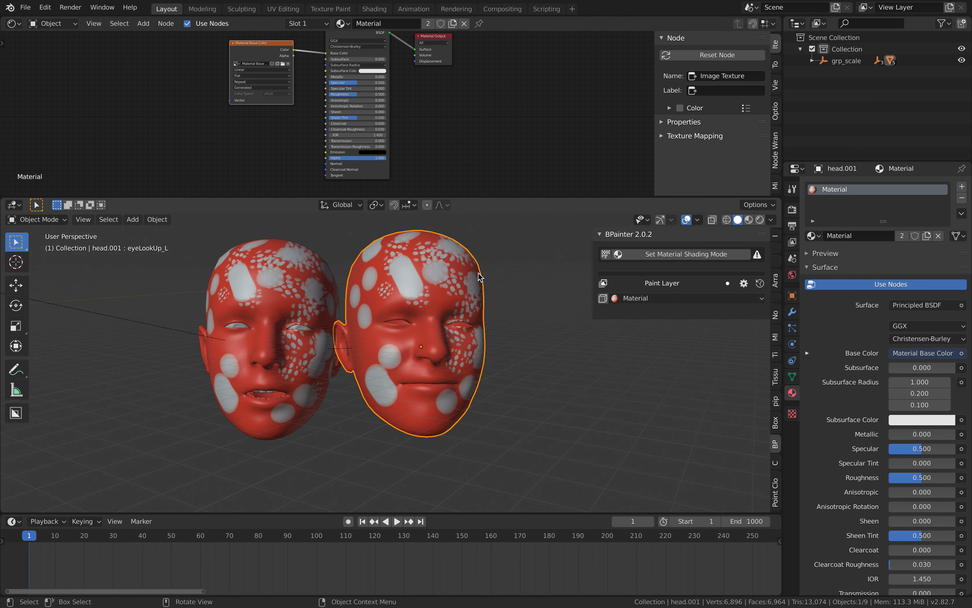
click(671, 255)
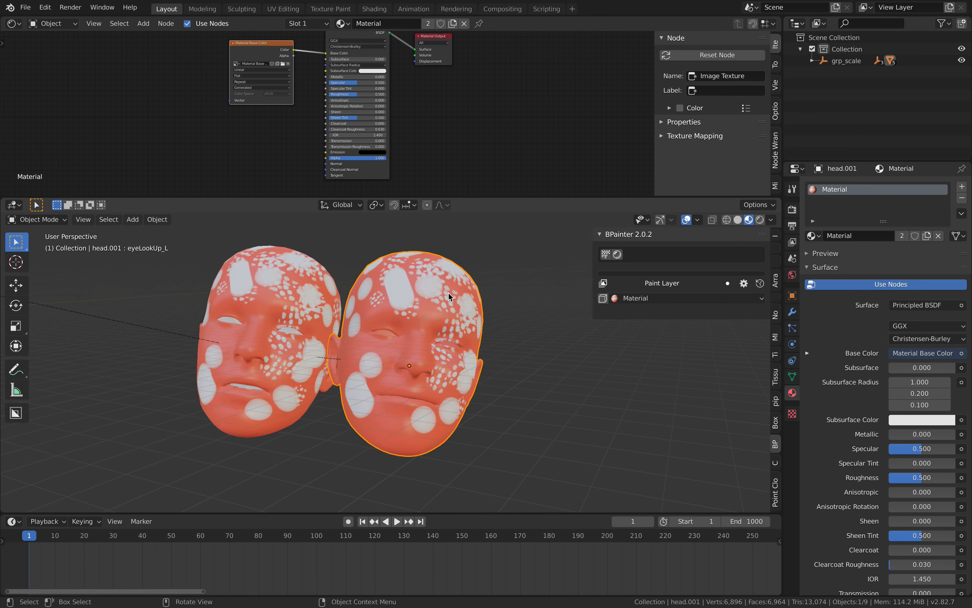
click(760, 283)
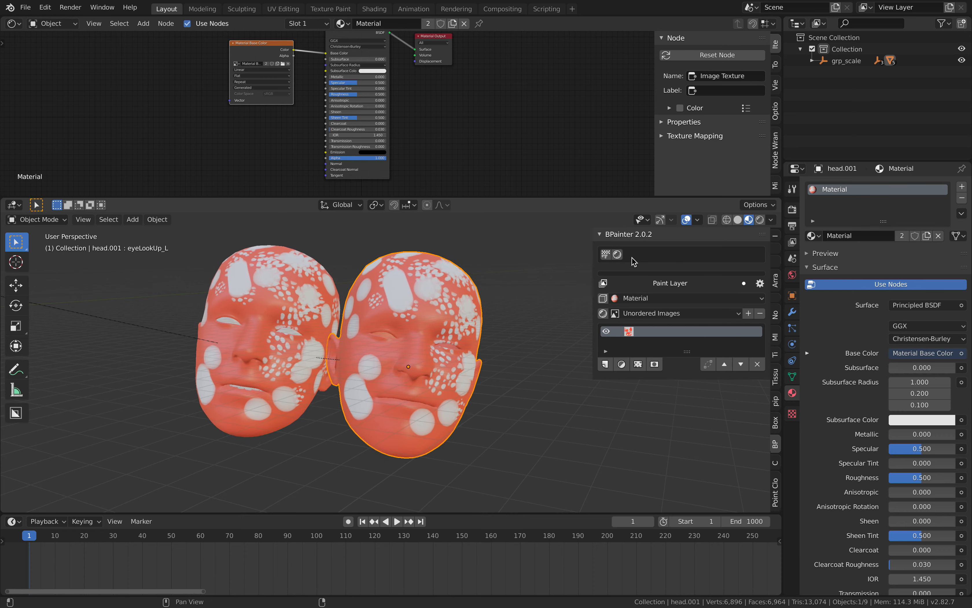
Lengthen the BPainter paint layer list to make room for more layers.
scroll(502, 118, down, 1)
scroll(501, 114, down, 1)
scroll(518, 237, up, 1)
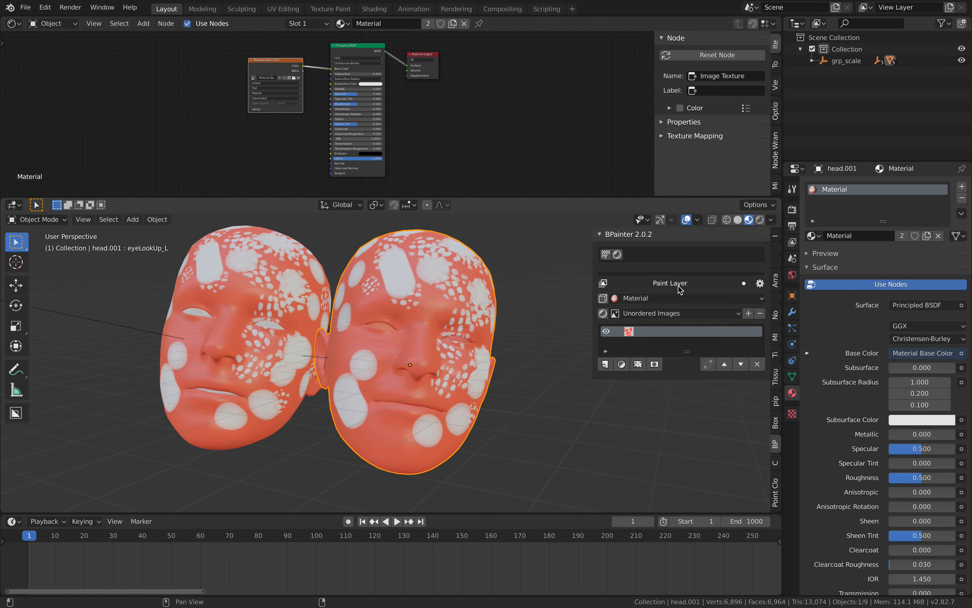
drag(687, 352, 688, 412)
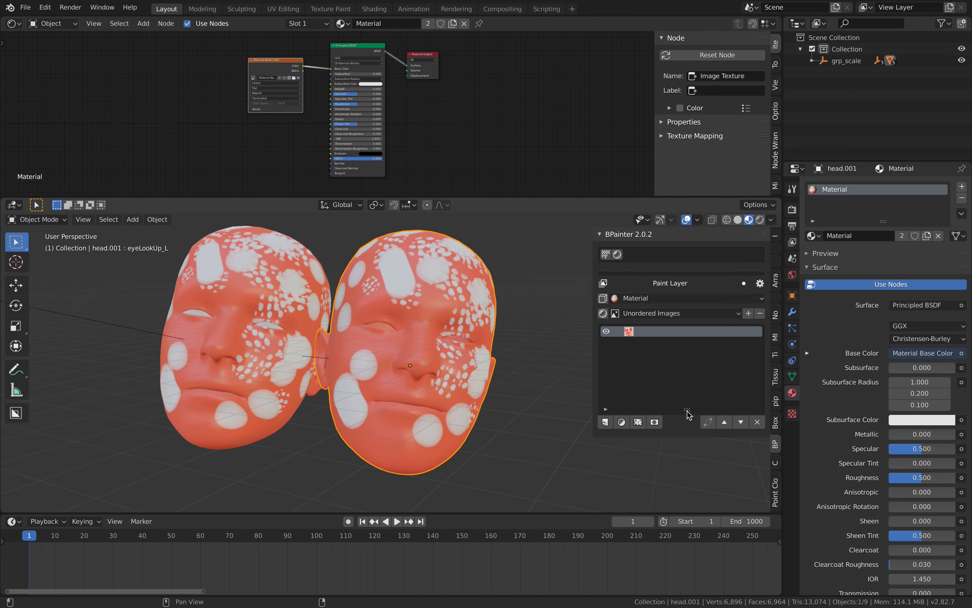
Create a BPainter paint channel named Diffuse Channel and place its node below the Material Base Color node.
click(748, 313)
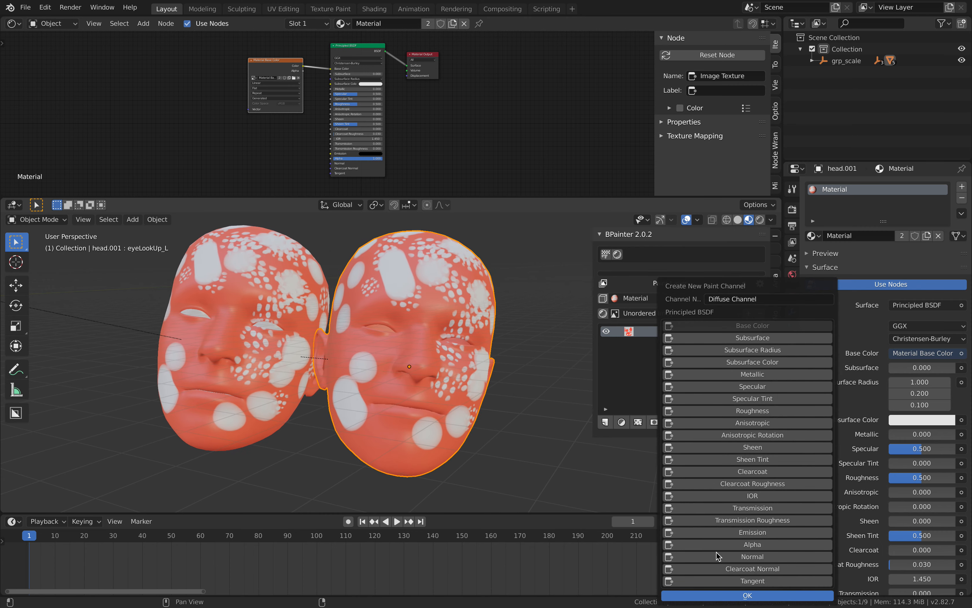
click(720, 595)
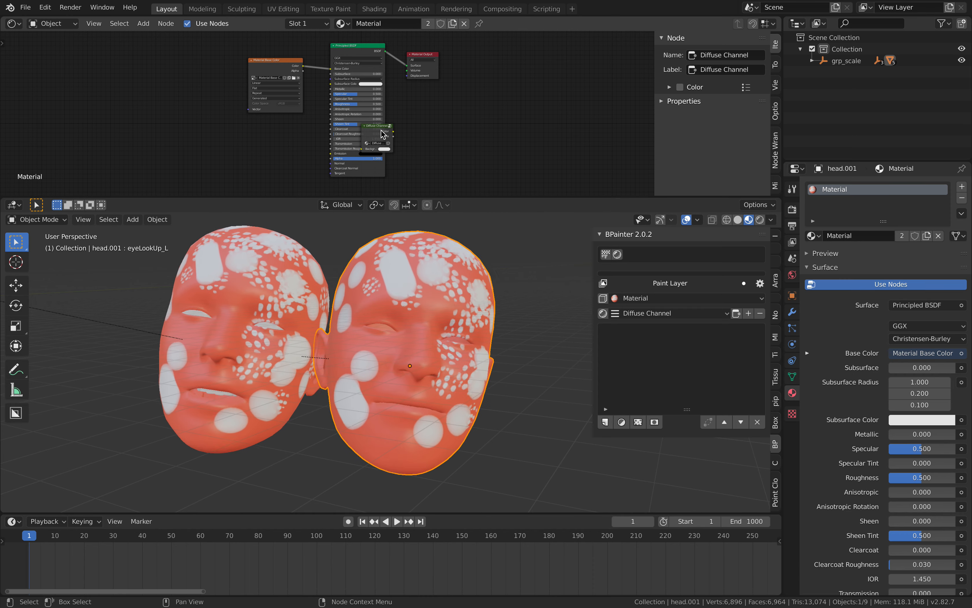
click(253, 119)
Delete the Material Base Color image node and the Diffuse Channel node from the material.
click(263, 69)
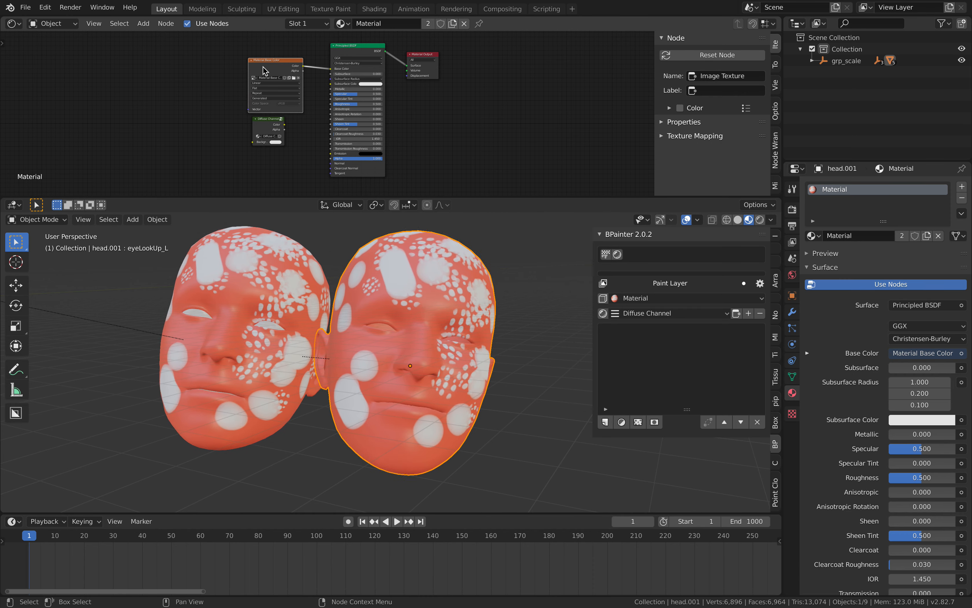
key(x)
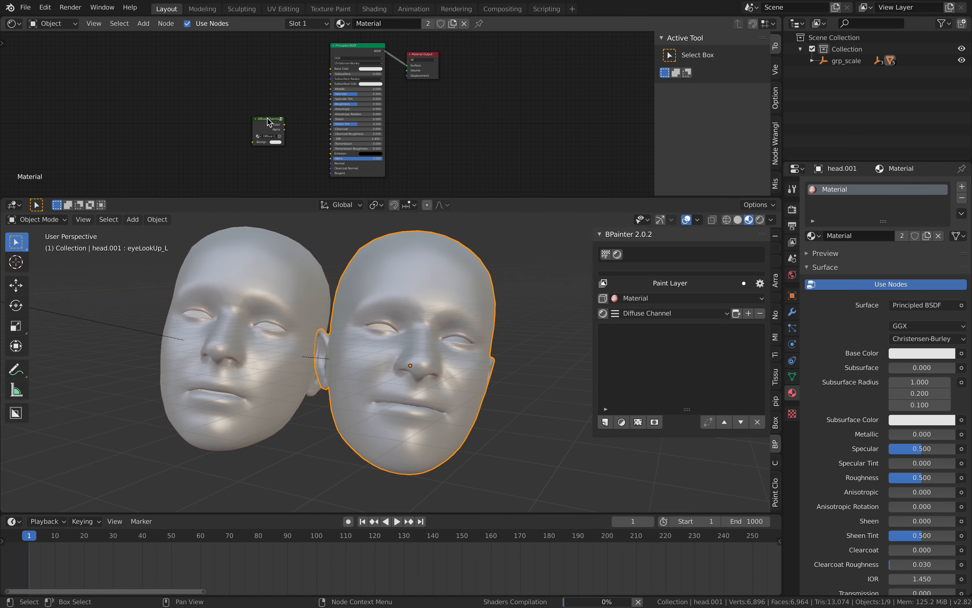
click(268, 121)
key(x)
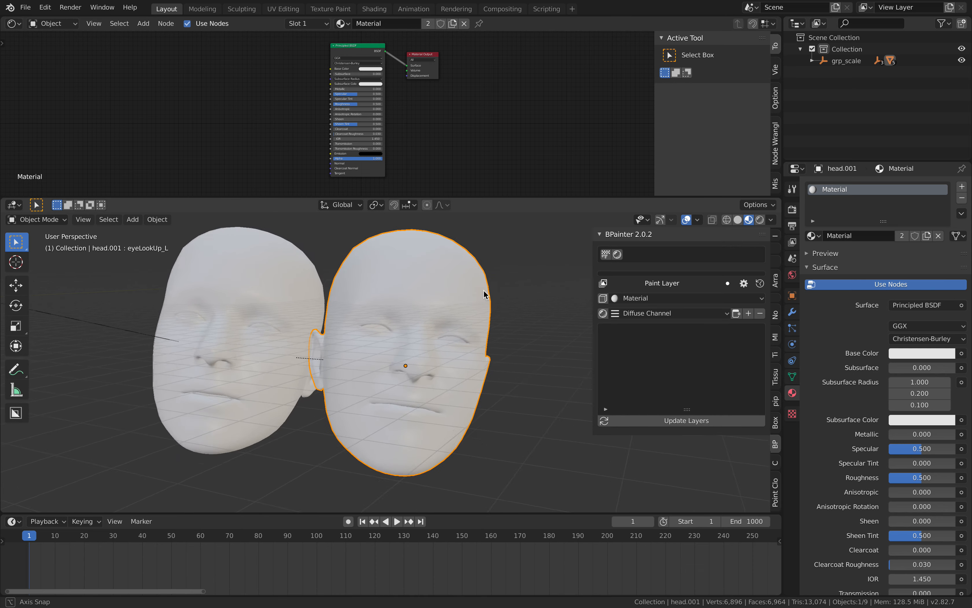
Move the duplicated head farther away from the original head.
middle_drag(484, 289, 469, 323)
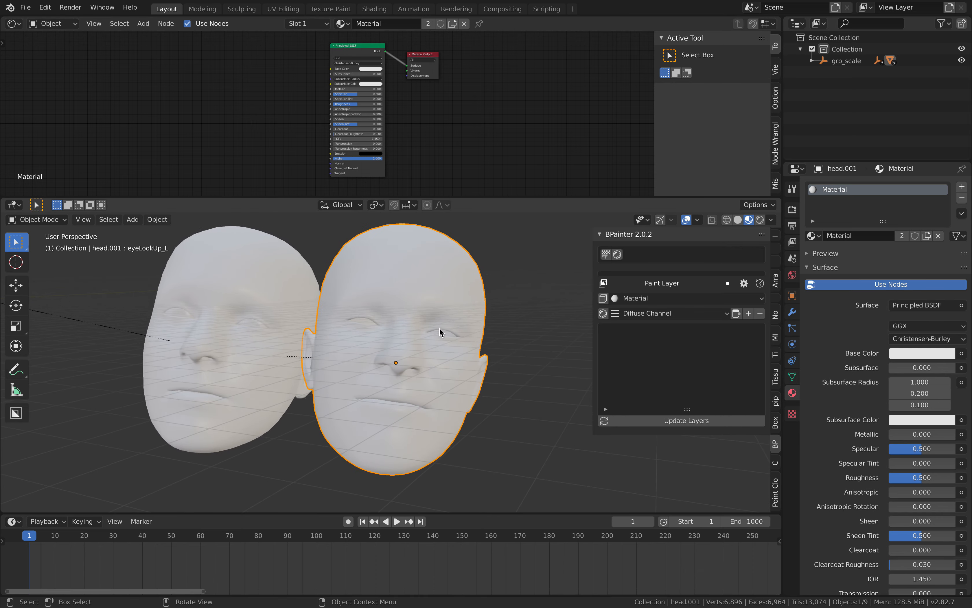
key(g)
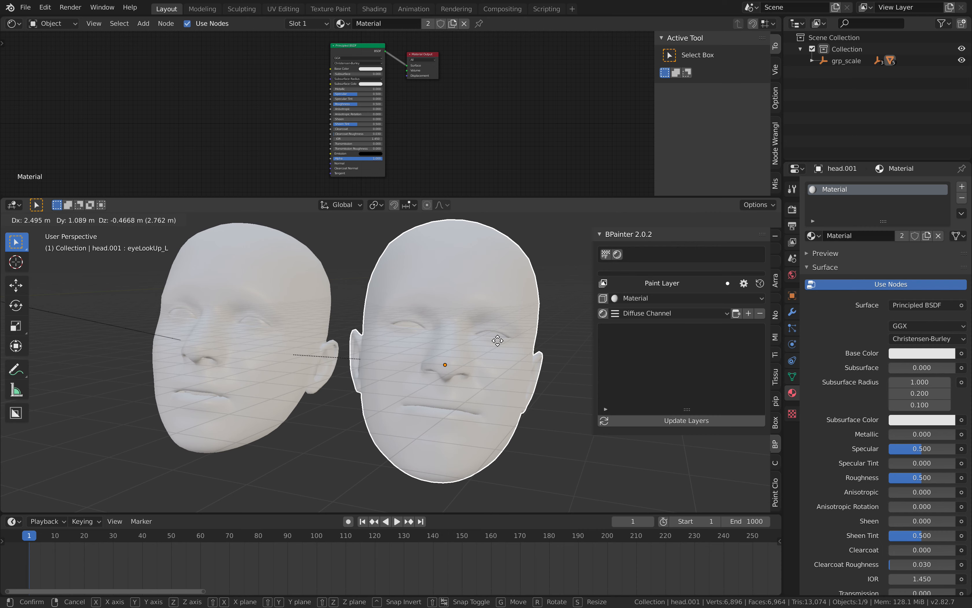
click(498, 341)
middle_drag(466, 326, 420, 313)
key(g)
click(472, 329)
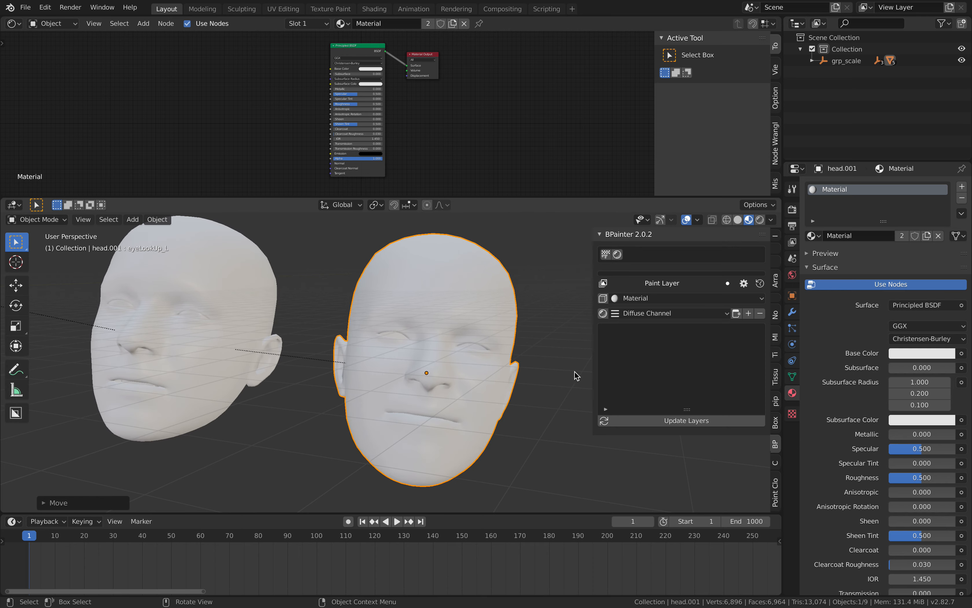
Delete the leftover Diffuse Channel paint channel and create a new Diffuse Channel for the Base Color input.
click(760, 314)
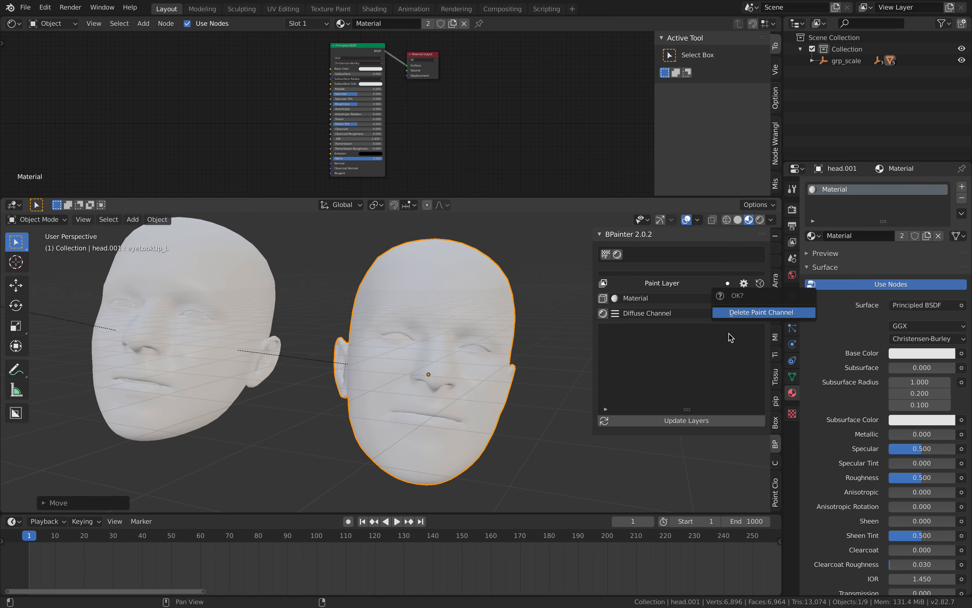
click(740, 314)
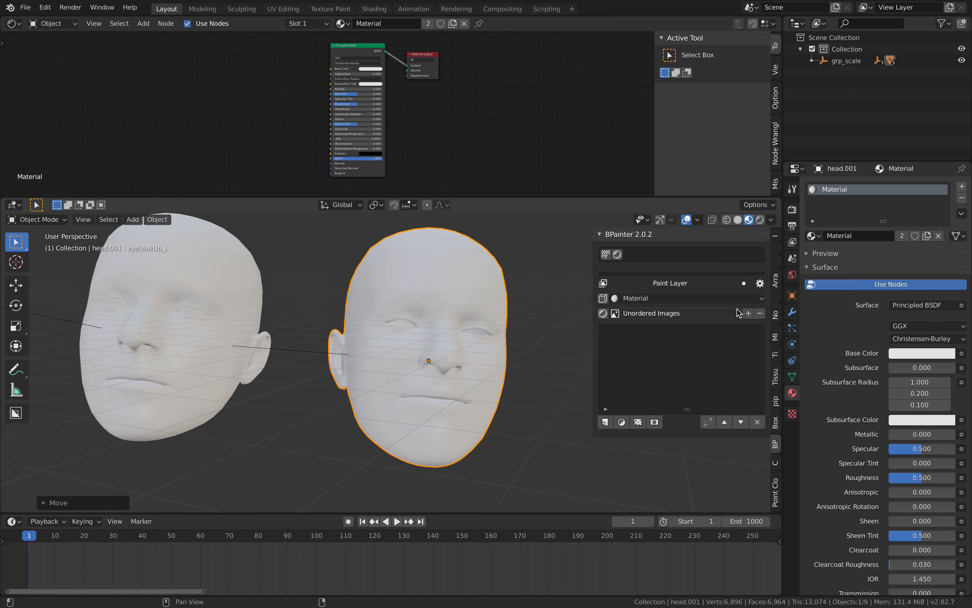
click(748, 313)
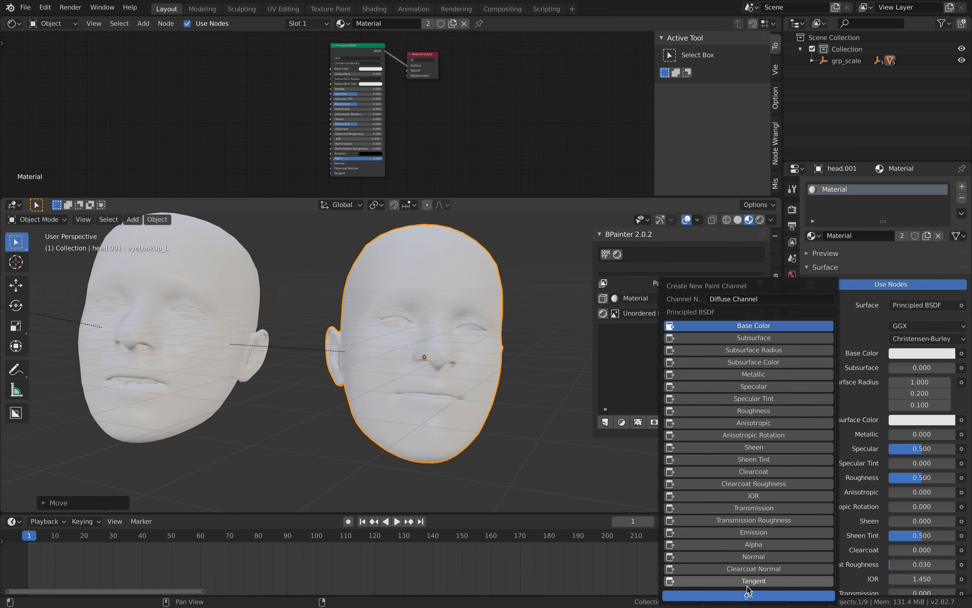
click(747, 595)
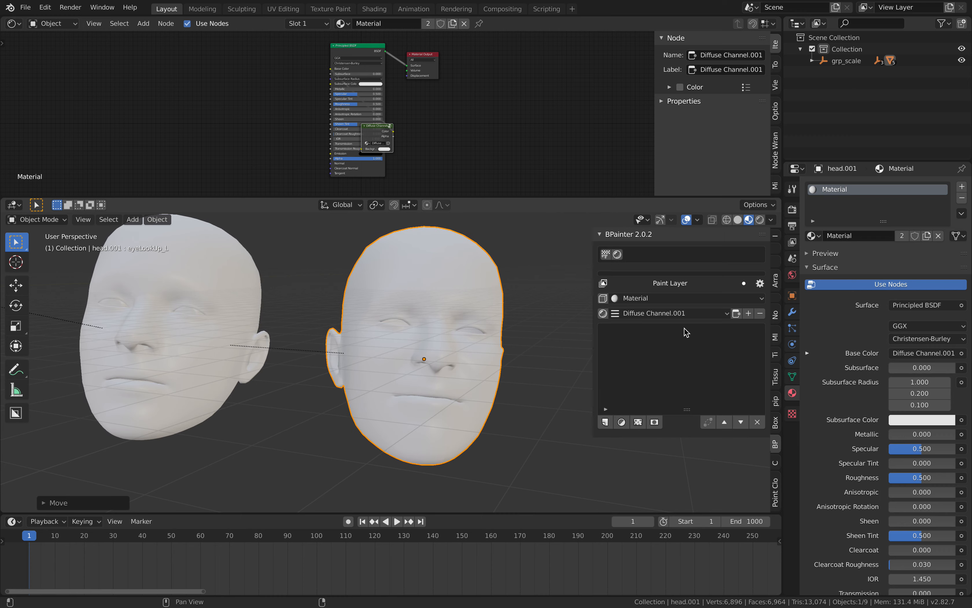
Place the Diffuse Channel.001 node in front of the Principled BSDF node and space out the material's nodes.
drag(372, 129, 274, 98)
middle_drag(312, 99, 327, 115)
scroll(328, 115, up, 5)
drag(276, 108, 286, 59)
middle_drag(352, 63, 335, 80)
drag(364, 54, 353, 60)
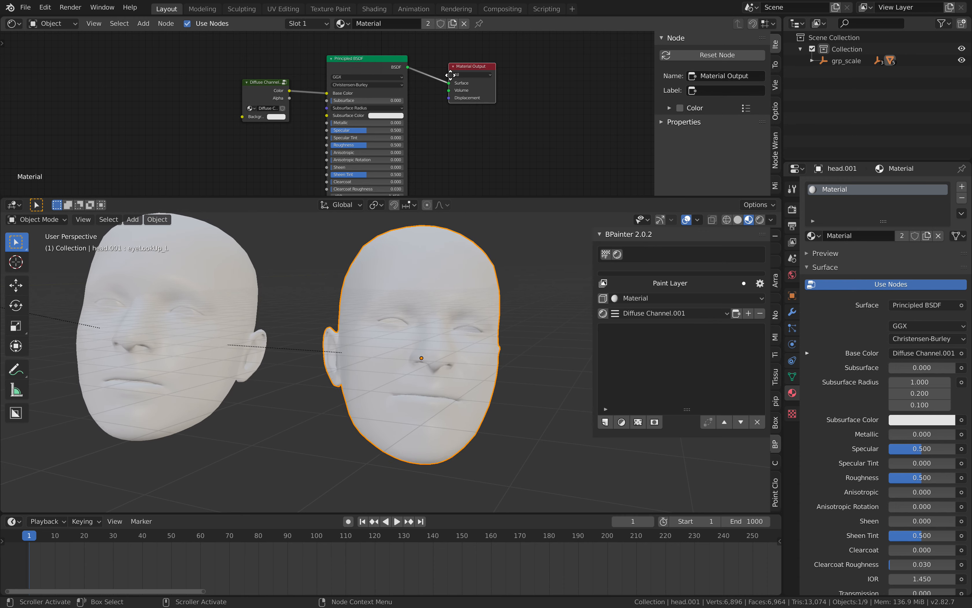
drag(451, 75, 434, 81)
scroll(268, 81, up, 3)
middle_drag(266, 80, 306, 89)
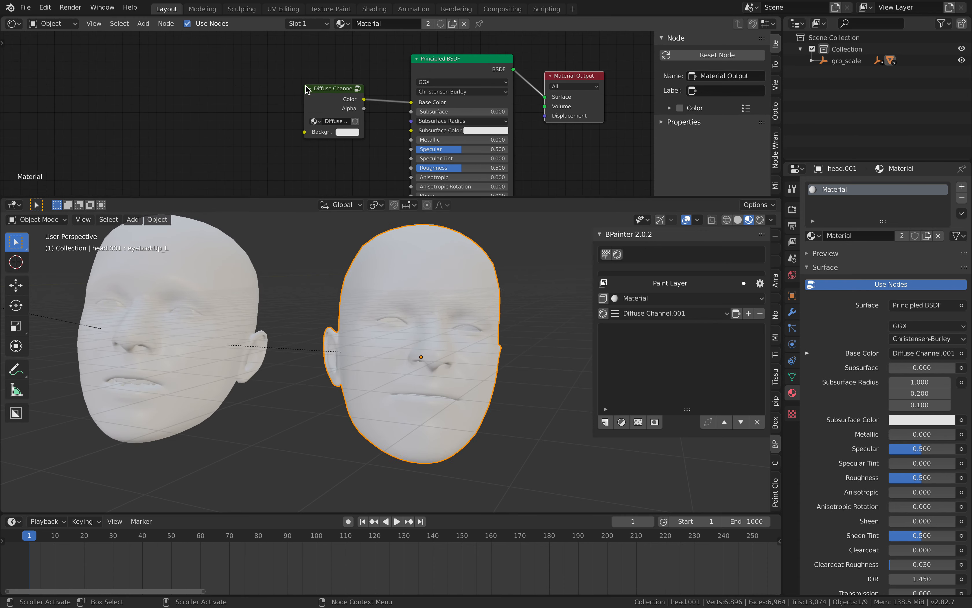
Look inside the Diffuse Channel.001 node group, then return to the main material node tree.
scroll(327, 86, up, 1)
click(326, 90)
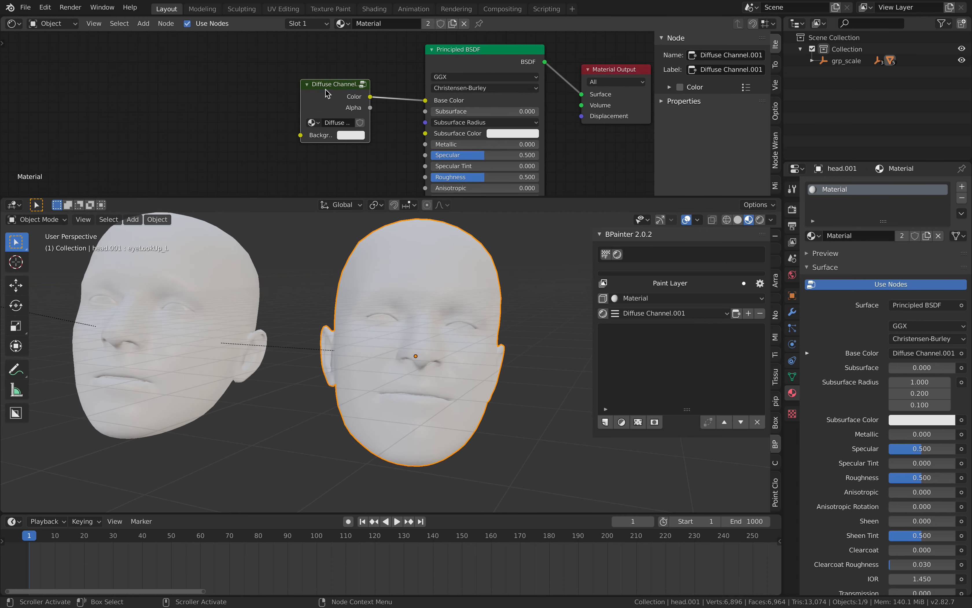
key(Tab)
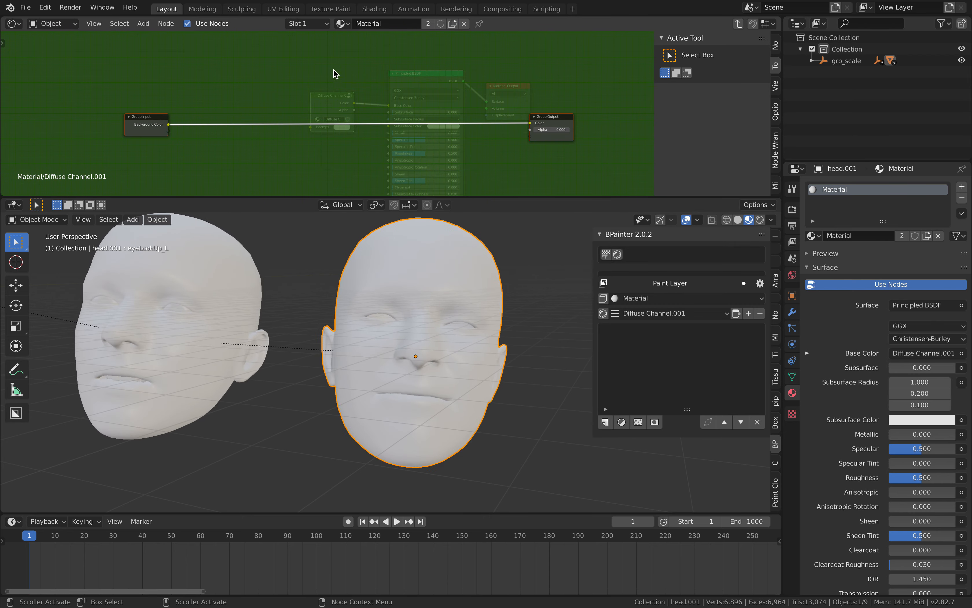
key(Tab)
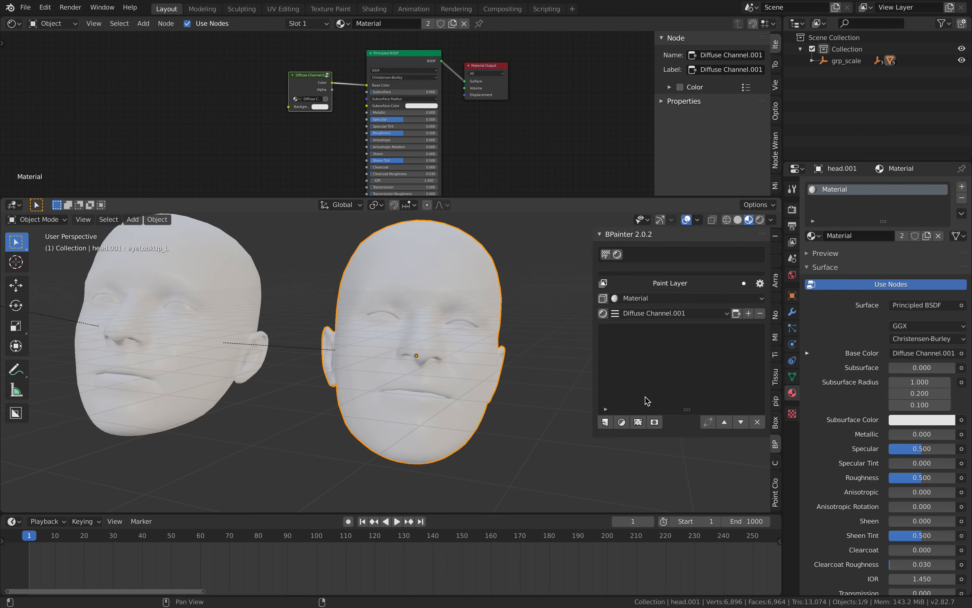
Add a 1024 by 1024 paint layer to Diffuse Channel.001 and switch the duplicated head to Texture Paint mode.
click(605, 422)
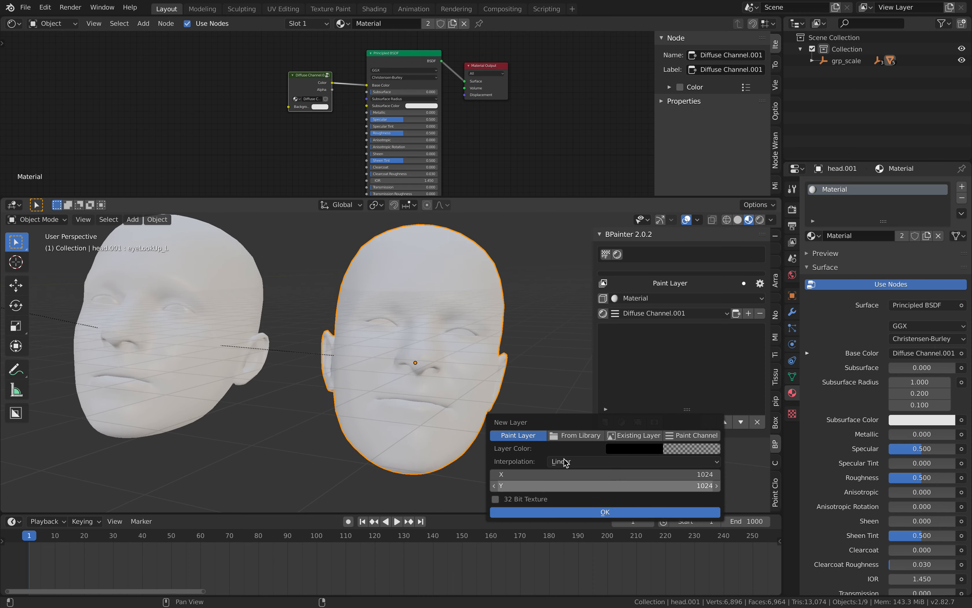
click(611, 513)
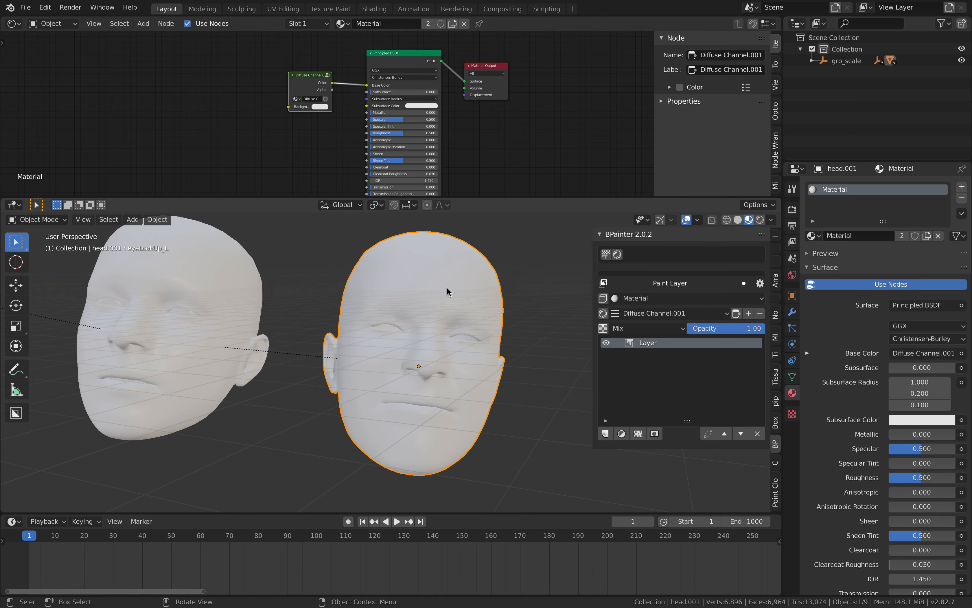
click(47, 220)
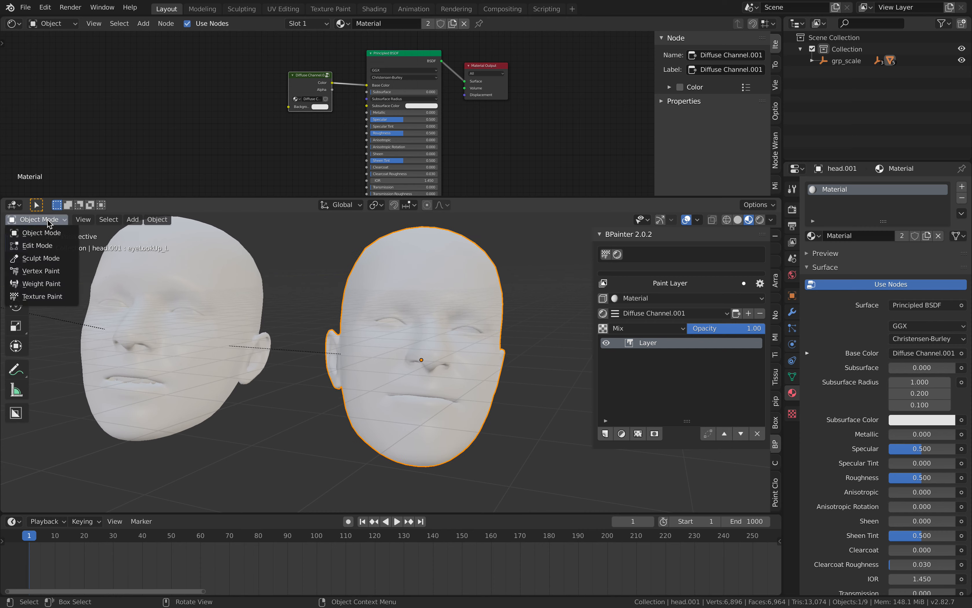
click(48, 297)
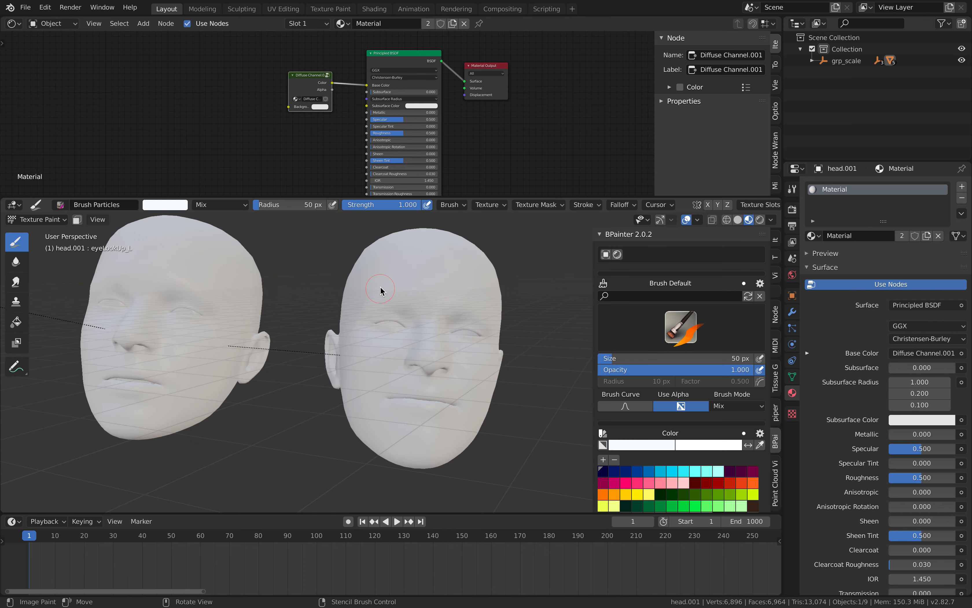
Paint a white Brush Particles stroke on the duplicated head's forehead, then cyan Brush Hair strokes over the forehead and one side of the face.
drag(380, 290, 388, 270)
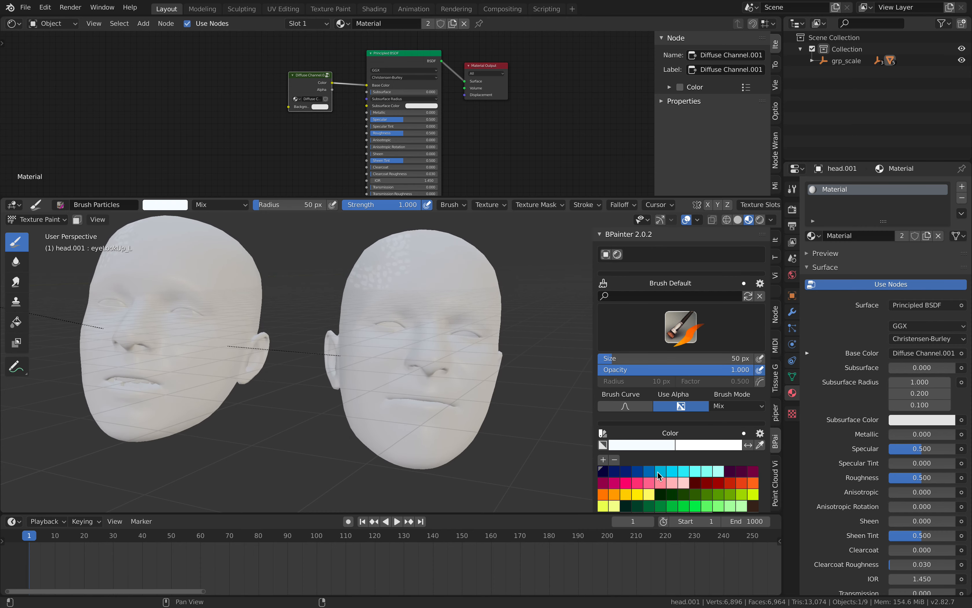
click(696, 330)
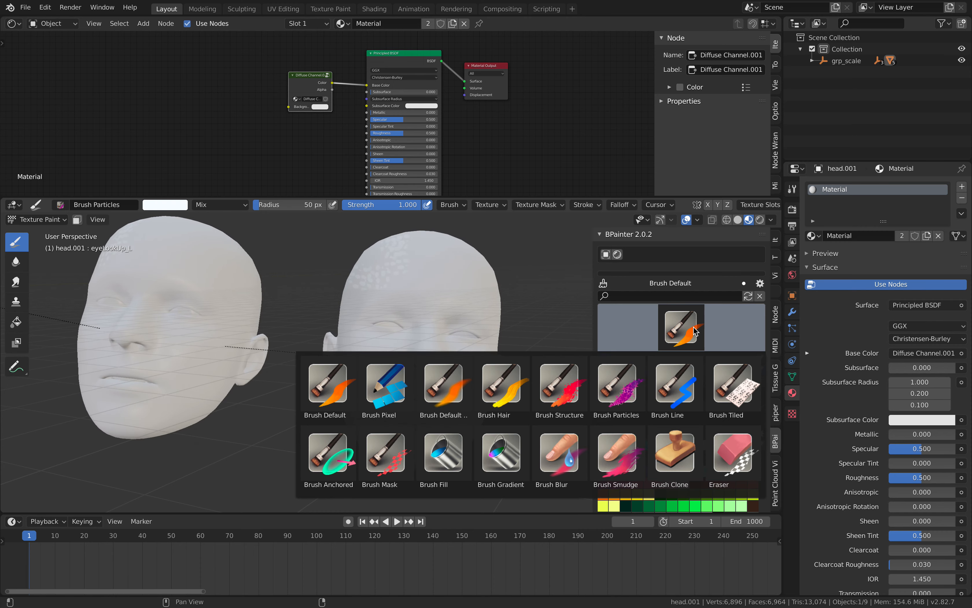
click(493, 390)
mouse_move(437, 270)
mouse_down()
mouse_move(442, 315)
mouse_move(385, 233)
mouse_move(398, 272)
mouse_move(436, 281)
mouse_move(384, 287)
mouse_up()
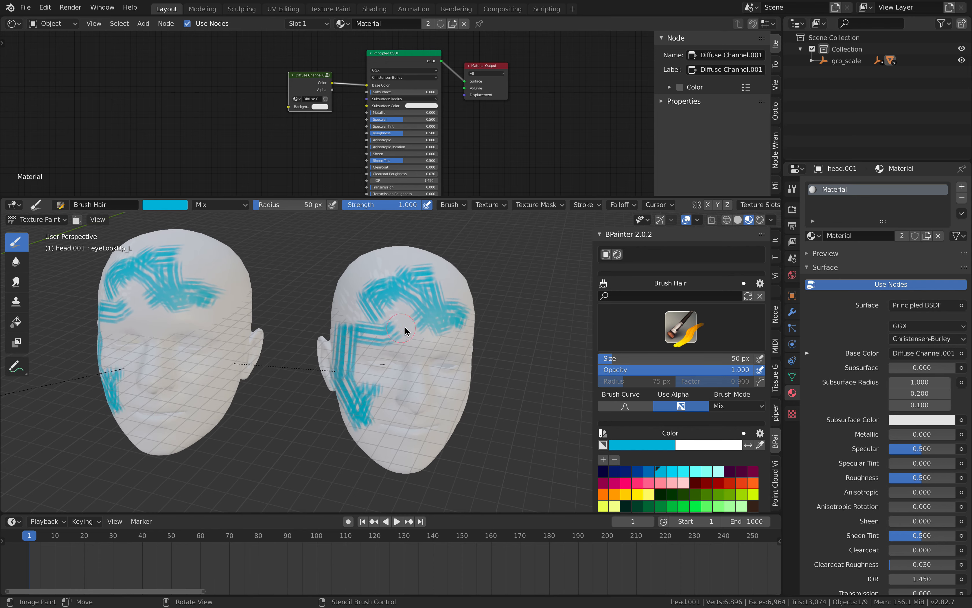
mouse_move(405, 330)
mouse_down()
mouse_move(467, 309)
mouse_move(433, 272)
mouse_up()
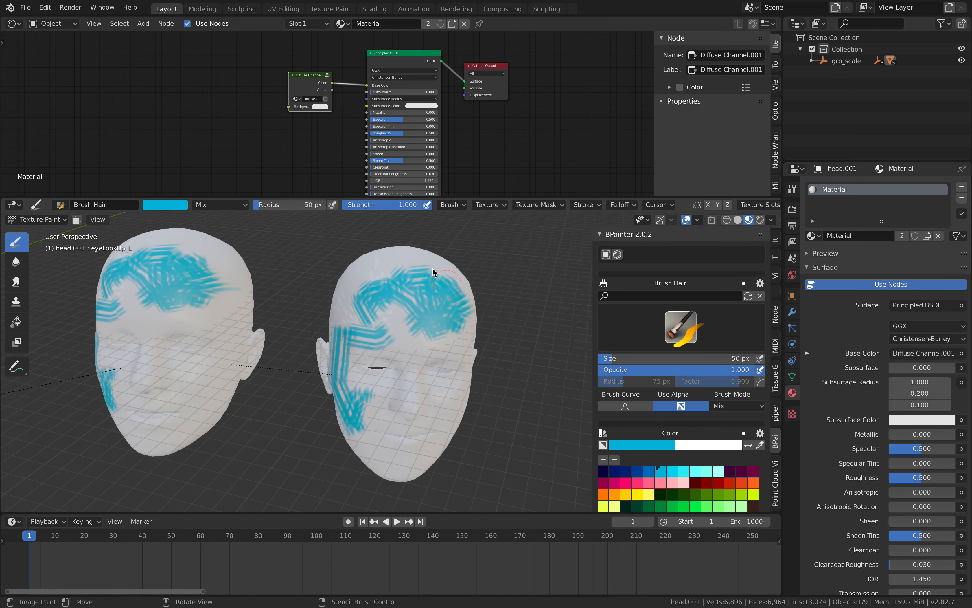
Add a second 1024 by 1024 paint layer with Linear interpolation above the first one in Diffuse Channel.001.
scroll(691, 389, down, 10)
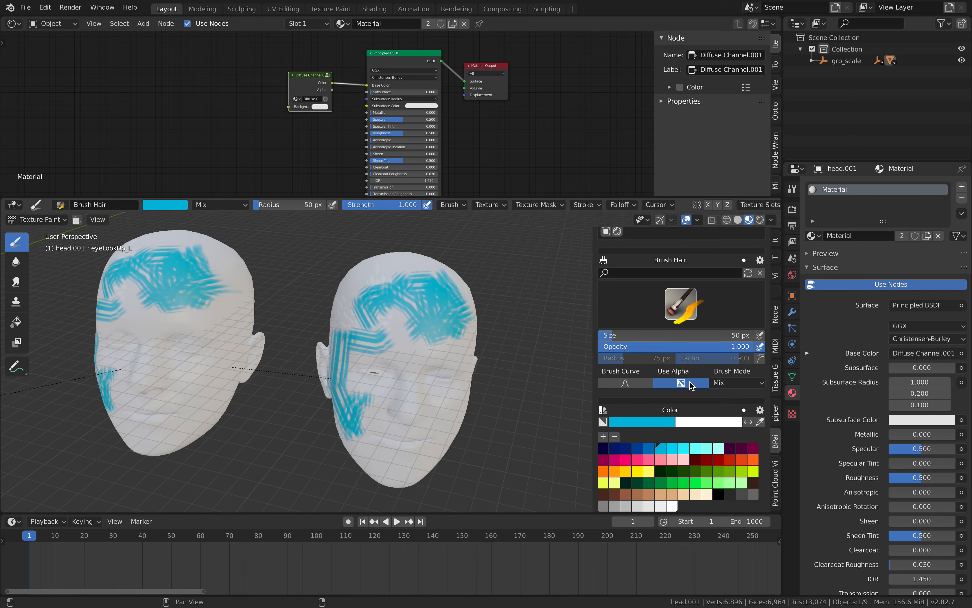
scroll(689, 360, up, 8)
scroll(678, 341, up, 2)
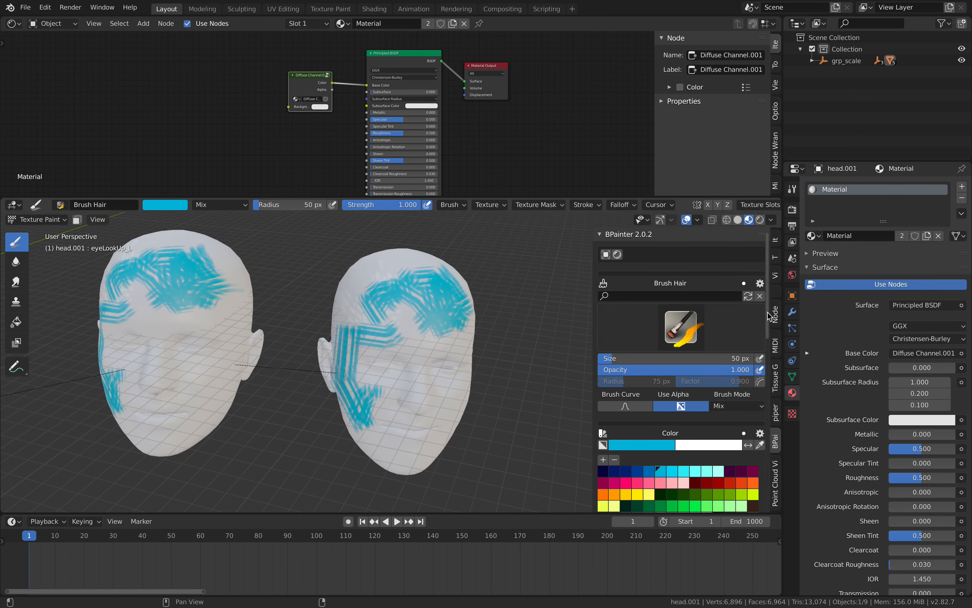
drag(769, 314, 785, 515)
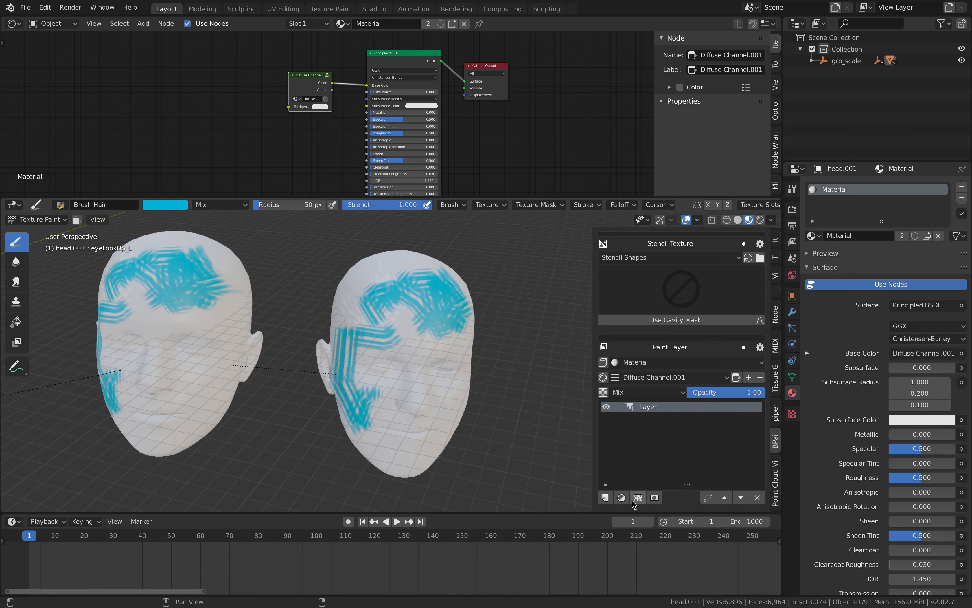
click(609, 499)
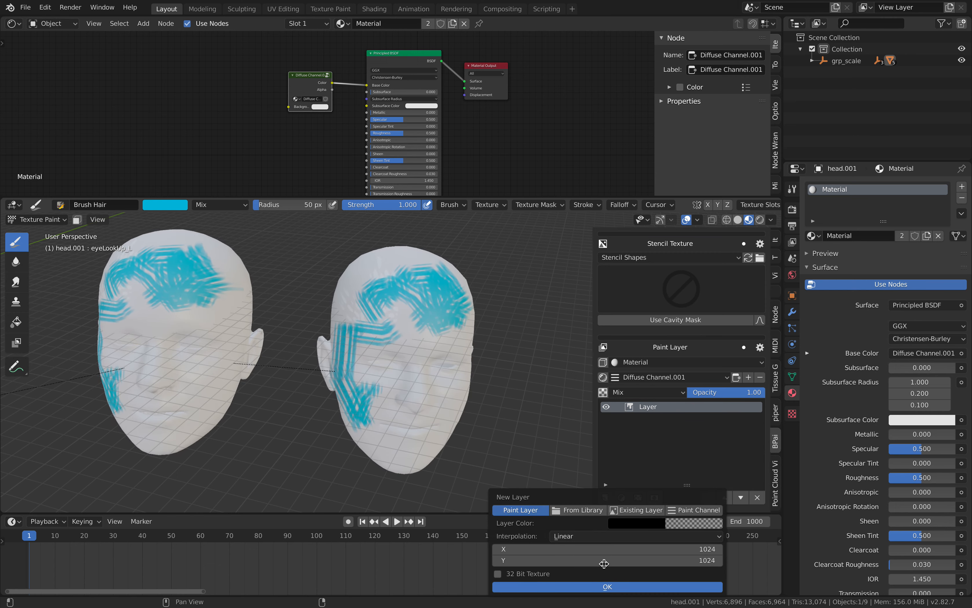
click(605, 586)
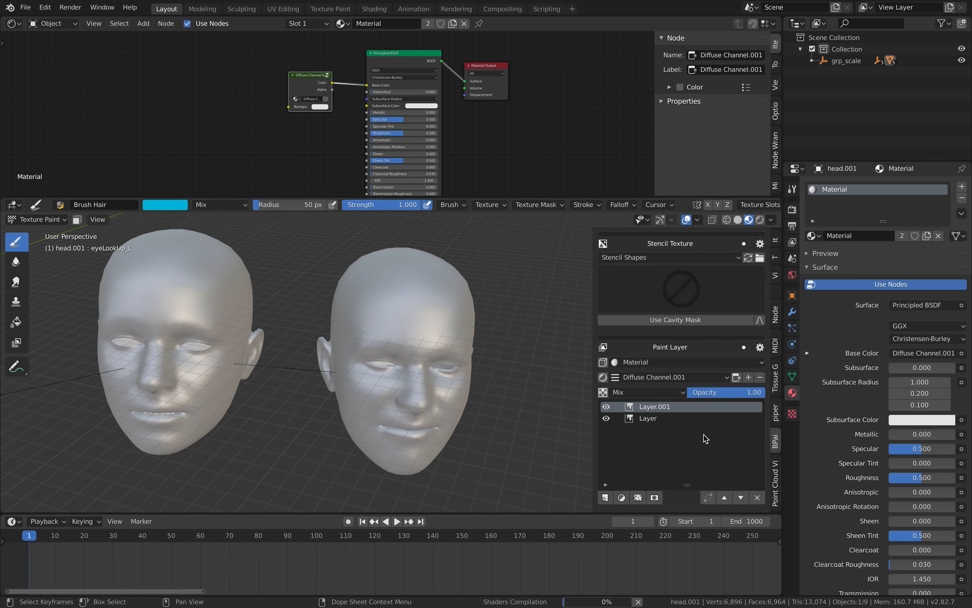
Set the brush color to pink and paint looping hair strokes across the duplicated head's forehead on Layer.001.
drag(768, 434, 774, 286)
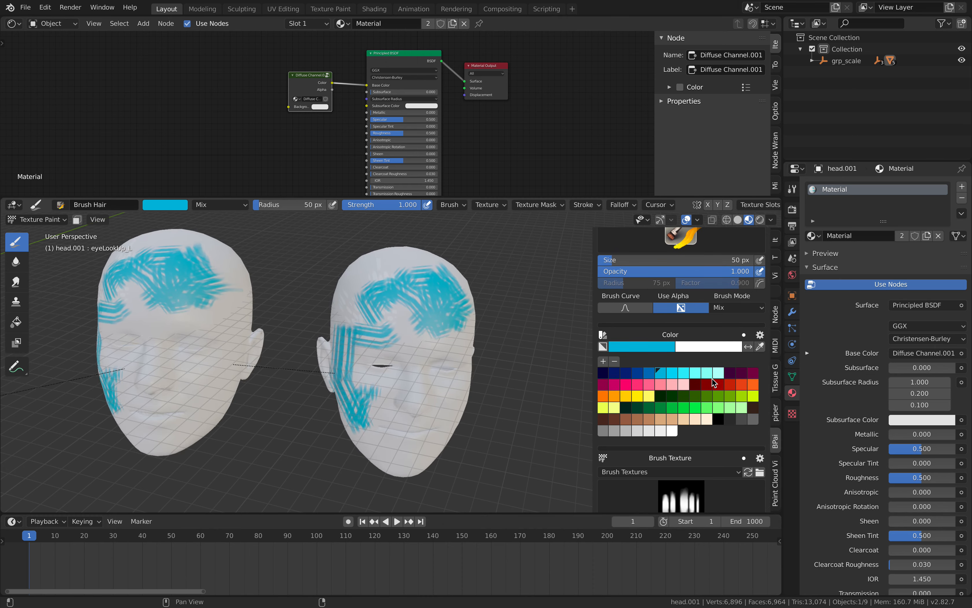
click(628, 385)
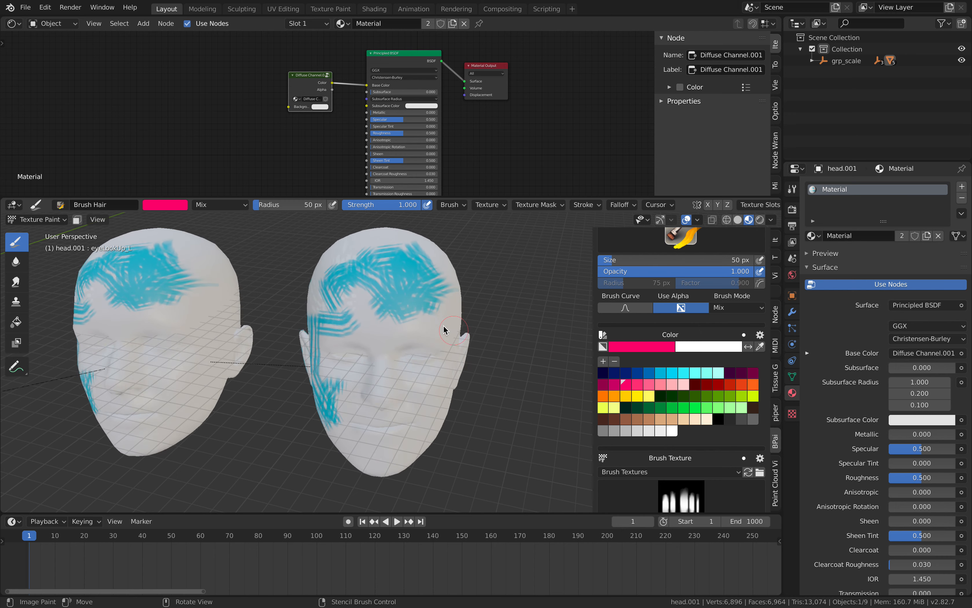
drag(433, 309, 377, 268)
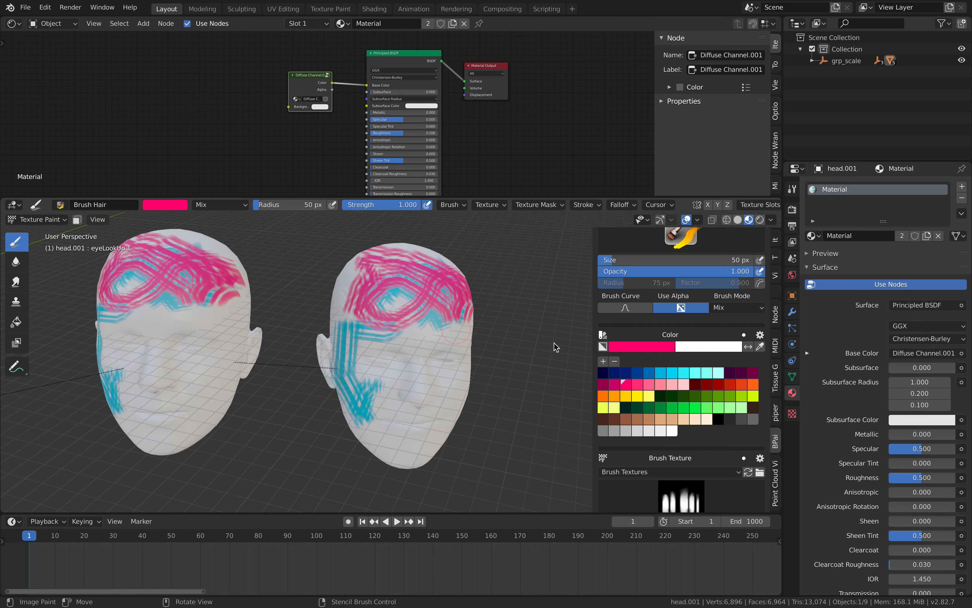
Inspect the two-layer stack and the nodes inside the Diffuse Channel.001 group, then return to the main material node tree.
drag(767, 366, 765, 437)
scroll(743, 422, down, 6)
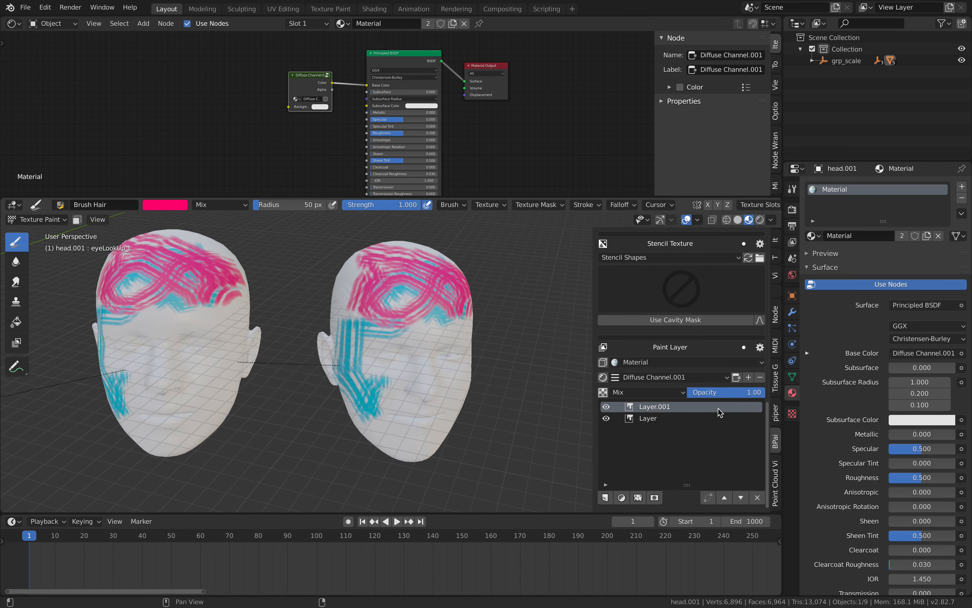
drag(312, 75, 297, 76)
drag(377, 53, 363, 40)
scroll(331, 87, up, 1)
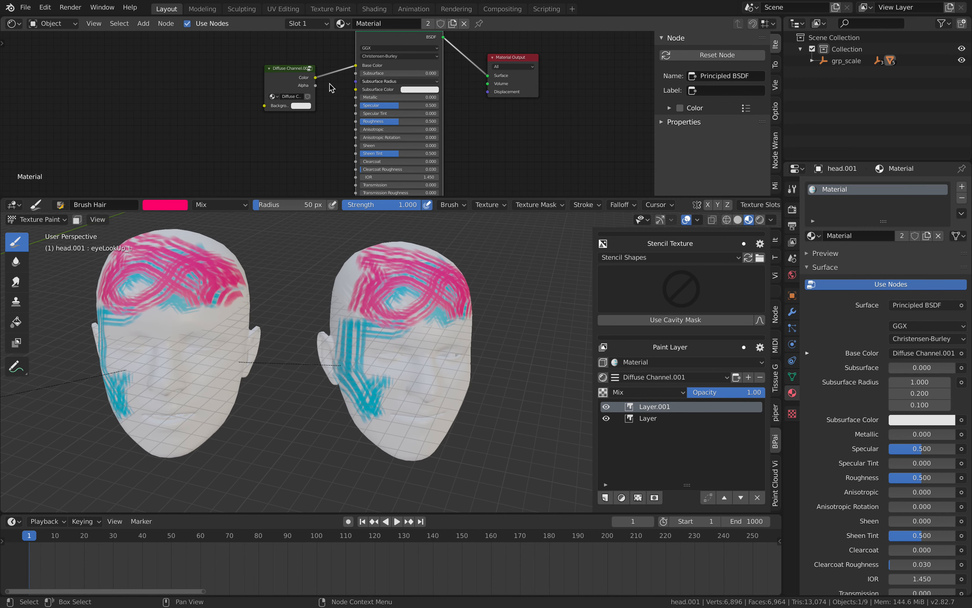
click(289, 76)
key(Tab)
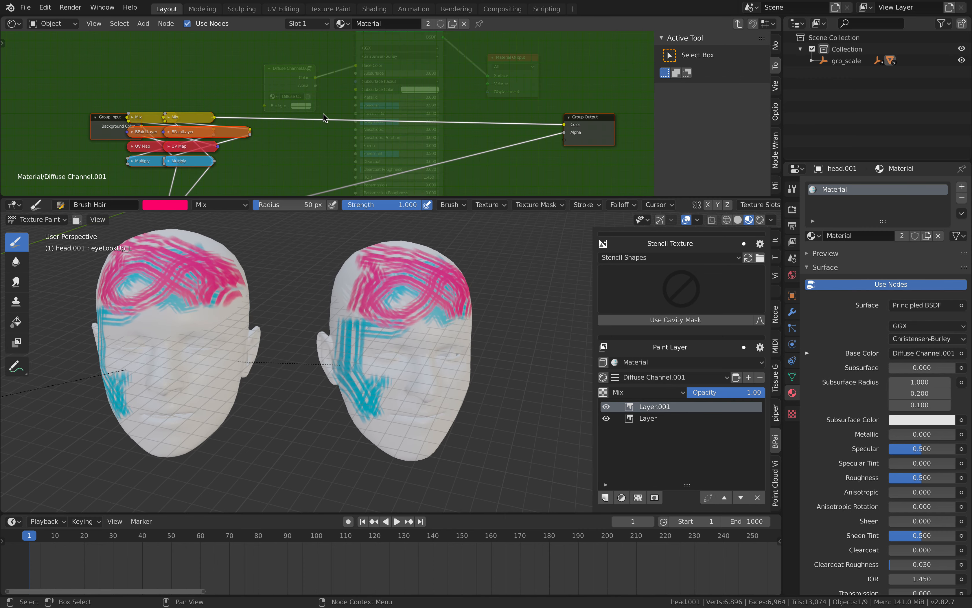
key(Home)
key(Tab)
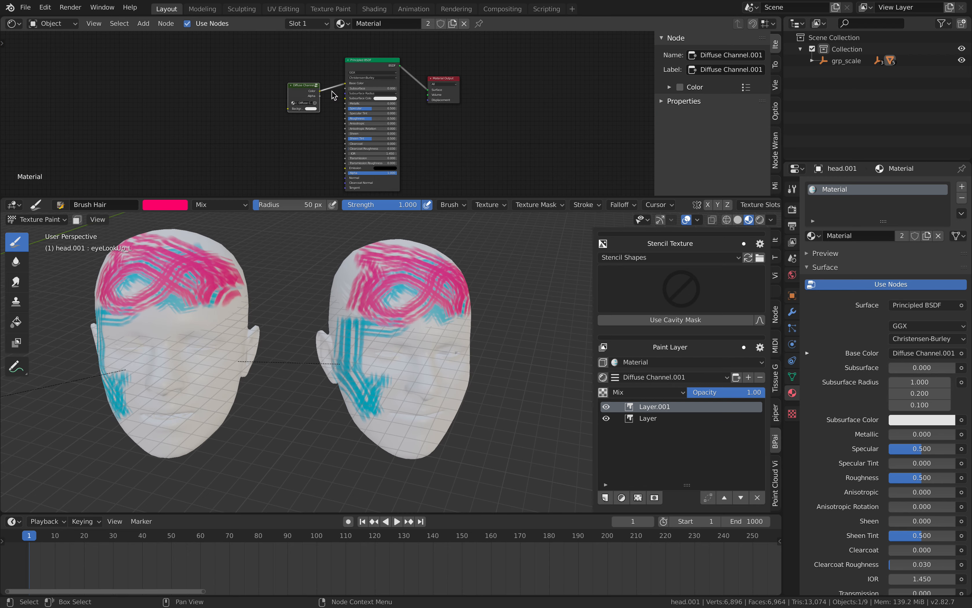
Toggle the visibility of Layer.001 and of Layer off and on again to compare their paint.
click(606, 406)
click(607, 408)
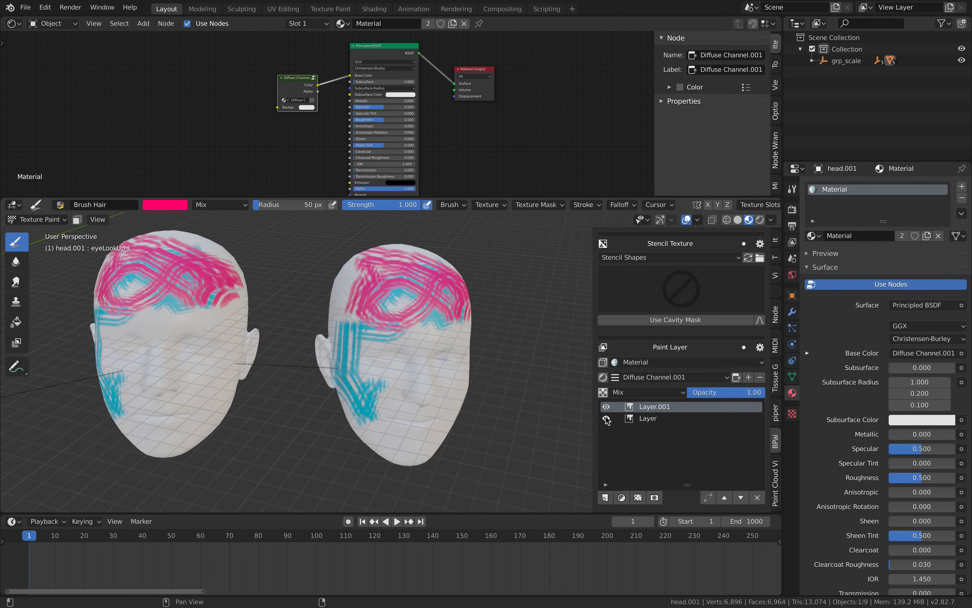
click(607, 418)
click(606, 418)
Select Layer, move it above Layer.001 in the stack, and move it back down below.
click(624, 420)
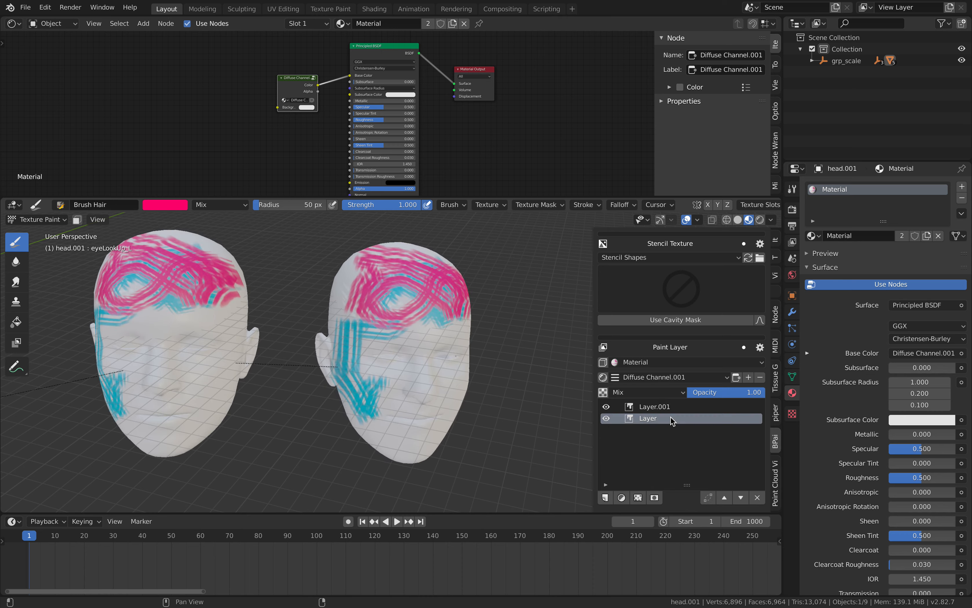
click(725, 498)
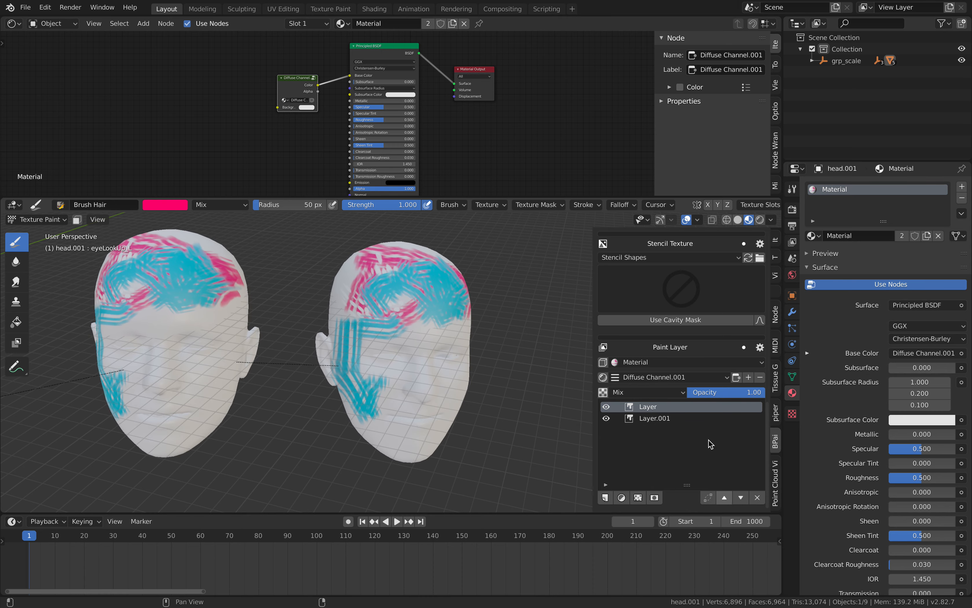
click(742, 498)
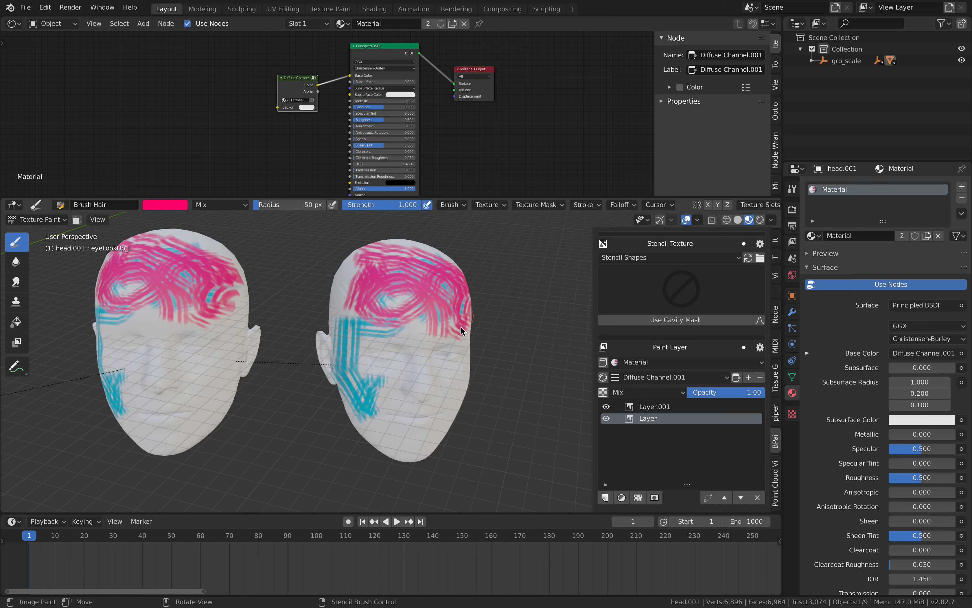
Paint more pink hair strokes on Layer, over the forehead and down the unpainted side of the duplicated head's face.
mouse_move(436, 303)
middle_down()
mouse_move(445, 306)
mouse_move(420, 326)
middle_up()
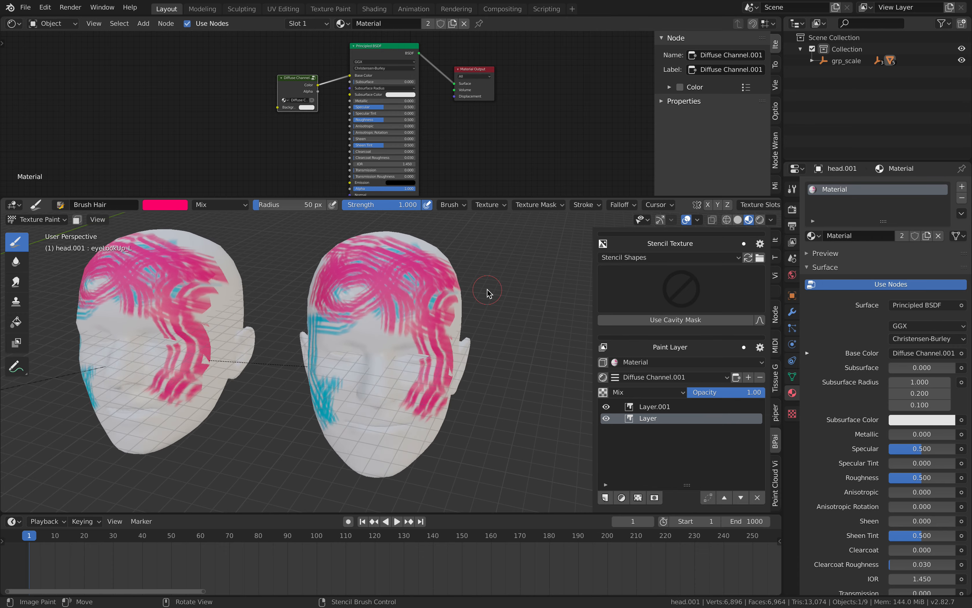
Switch to the browser to view the Armory page with ArmorPaint on Gumroad, then return to Blender.
key(ctrl+Right)
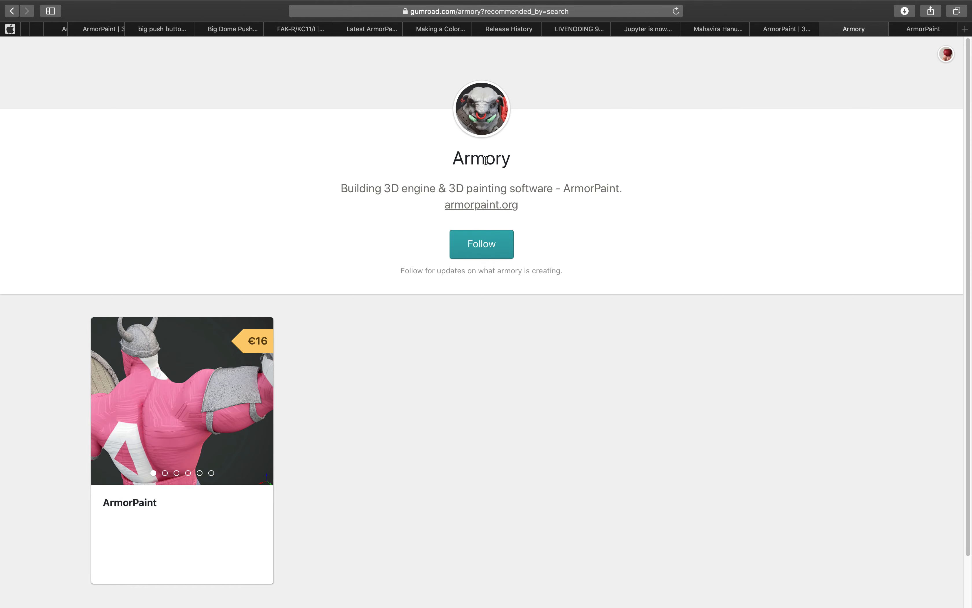
key(ctrl+Left)
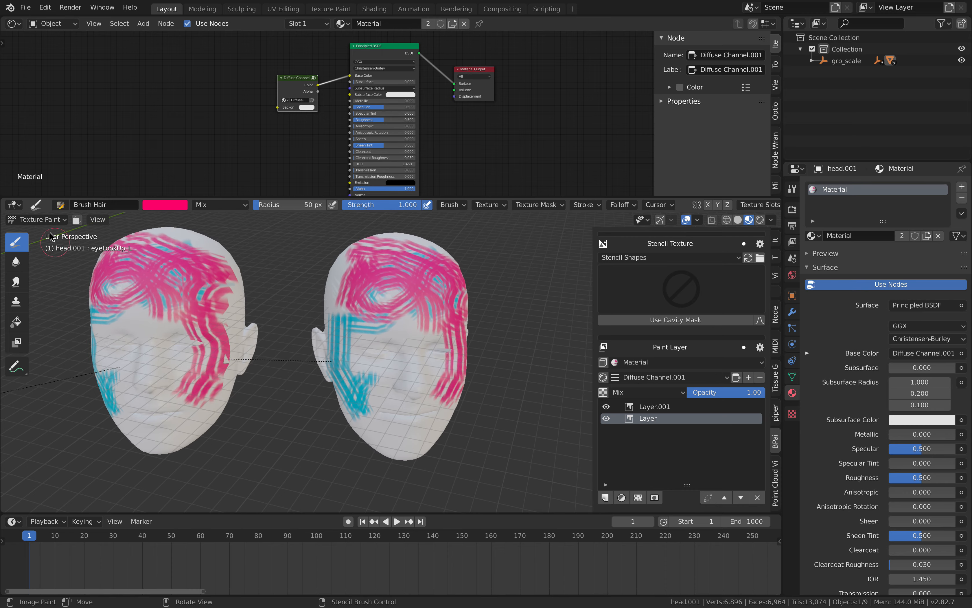
Return to Object Mode, deselect the duplicated head and view both painted heads from a new angle.
click(40, 219)
click(36, 234)
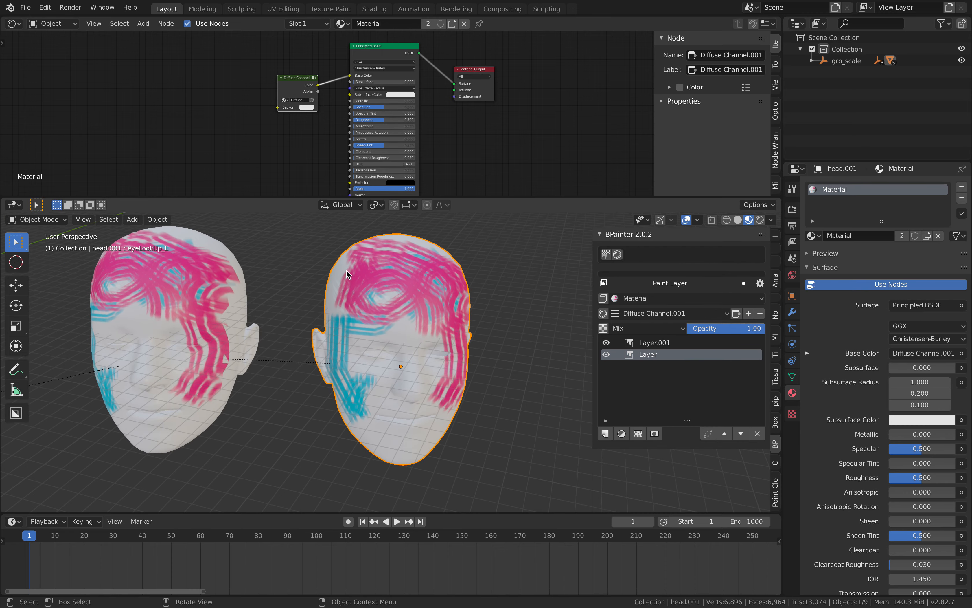
click(325, 265)
middle_drag(325, 265, 299, 262)
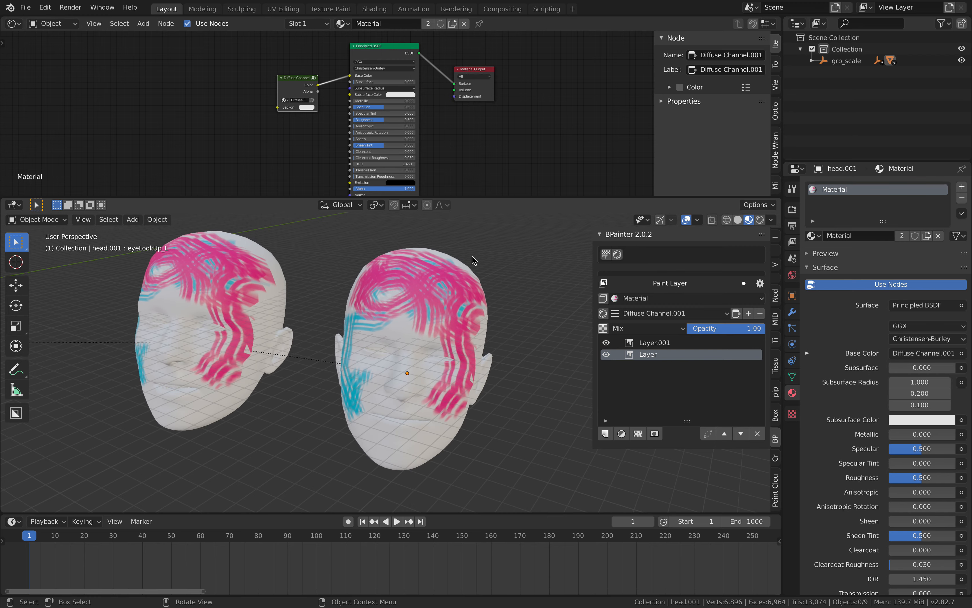
Save the Blender file under the new name painting_face_001.blend in the Downloads folder.
click(25, 8)
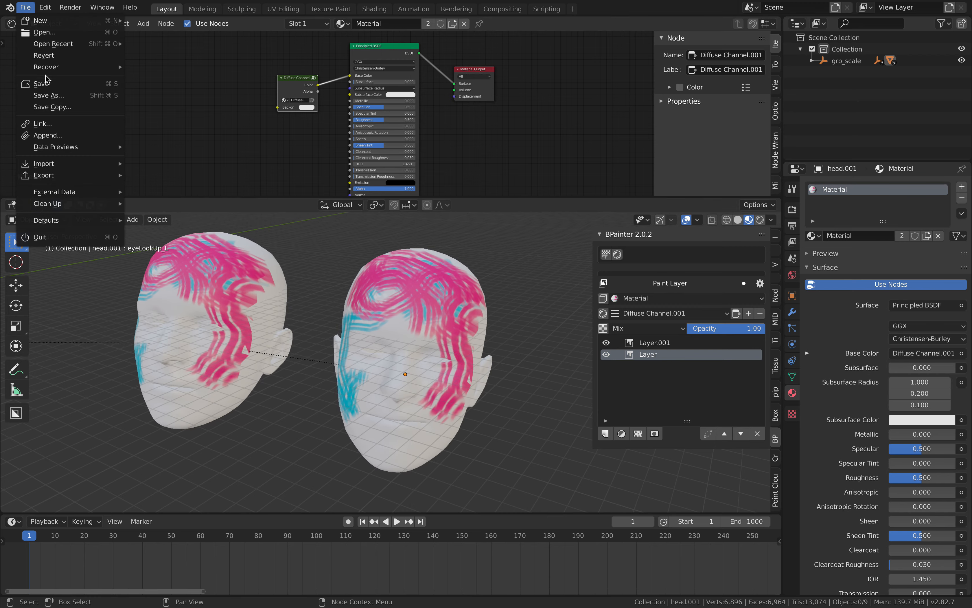
click(49, 92)
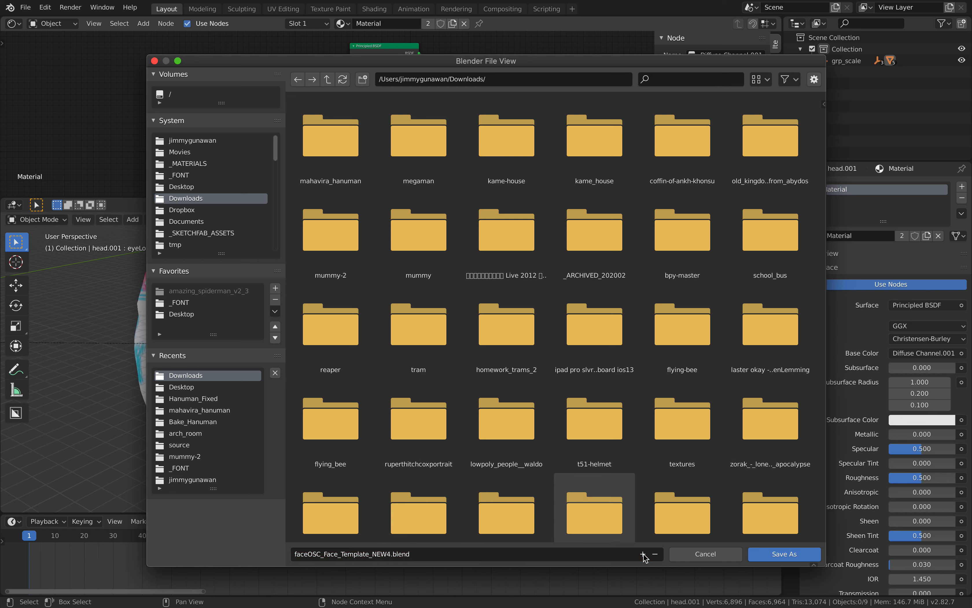
click(400, 554)
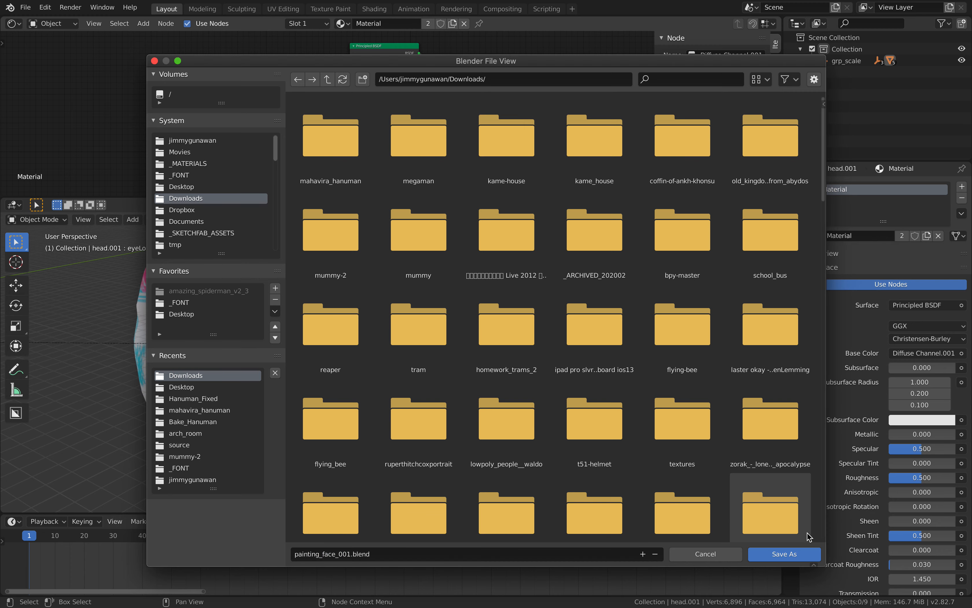
click(789, 553)
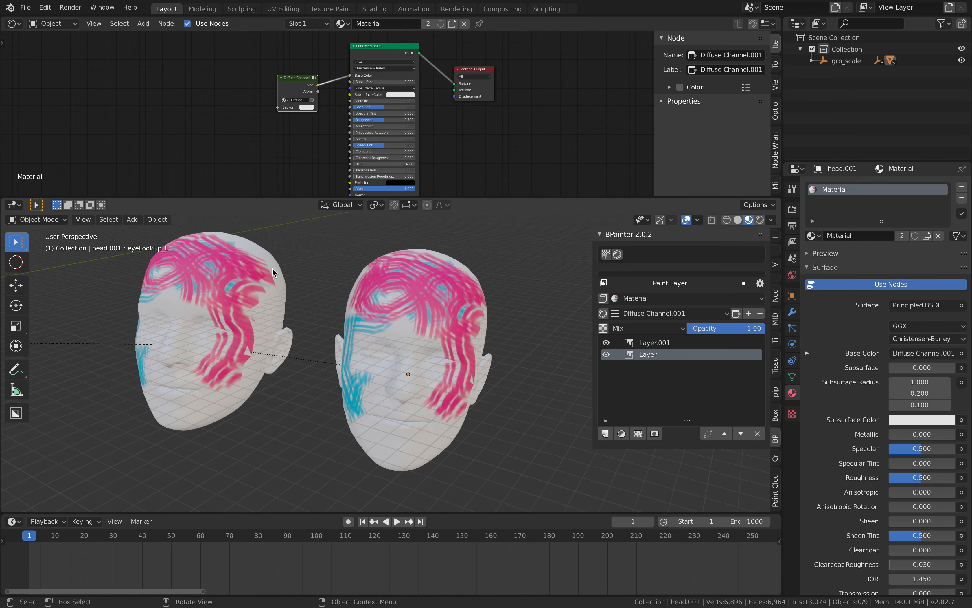
Quit Blender without saving the remaining changes and launch ArmorPaint.
click(25, 7)
click(76, 238)
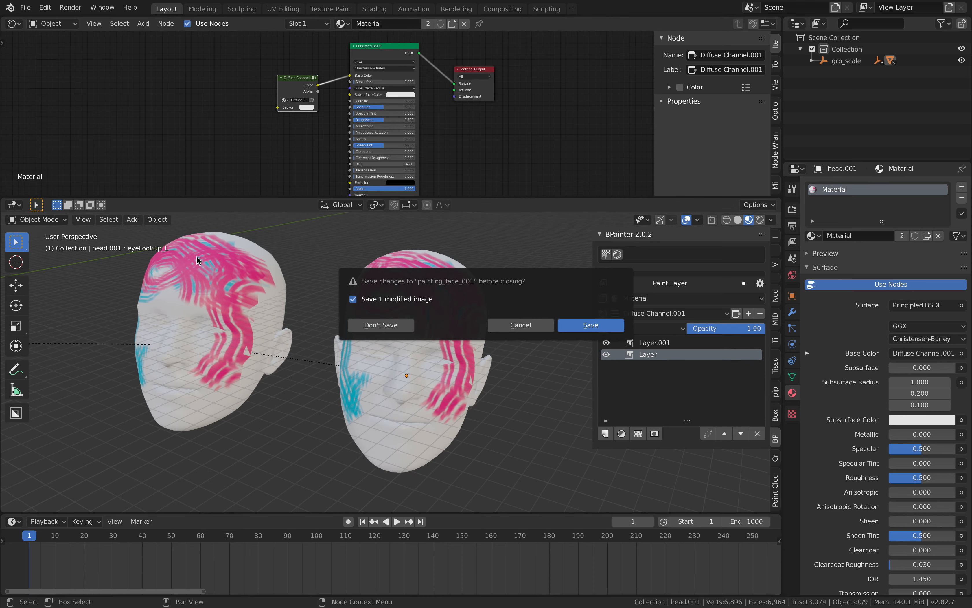
click(386, 325)
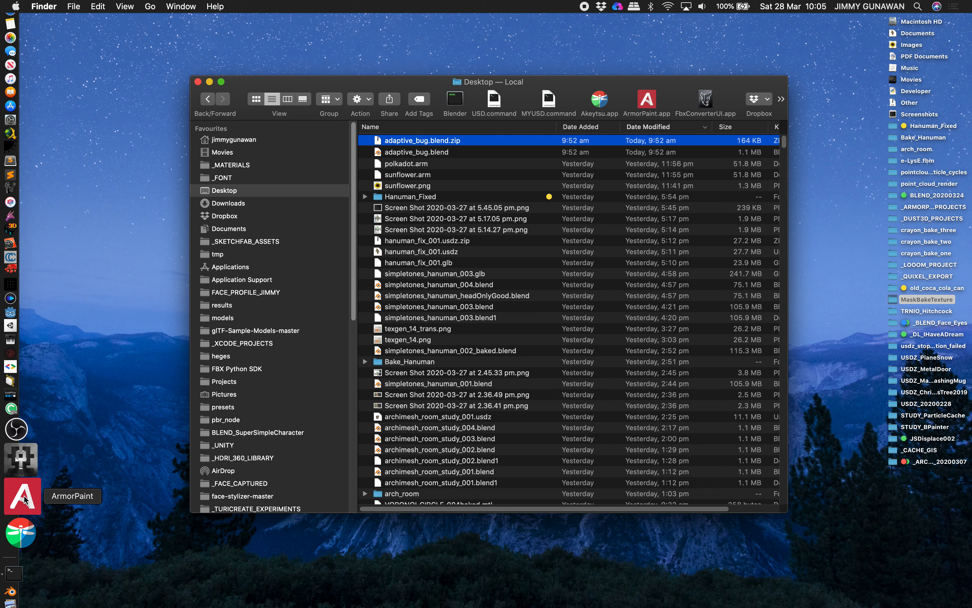
click(23, 498)
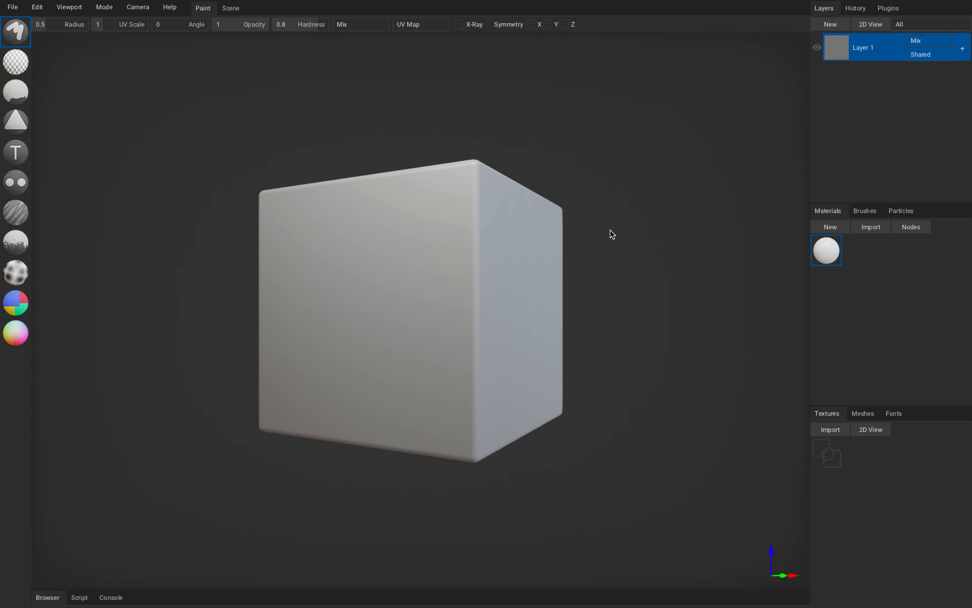
Switch to the Finder, move and enlarge its window, and search the Desktop folder for "obj".
key(ctrl+Left)
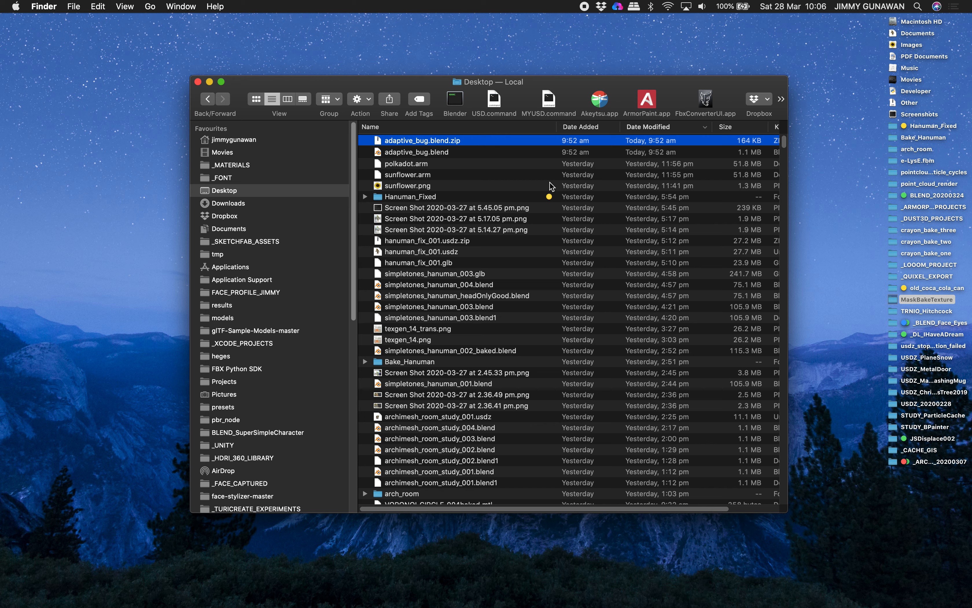
scroll(548, 255, down, 10)
scroll(549, 254, up, 10)
drag(537, 84, 462, 46)
drag(714, 475, 785, 542)
click(745, 64)
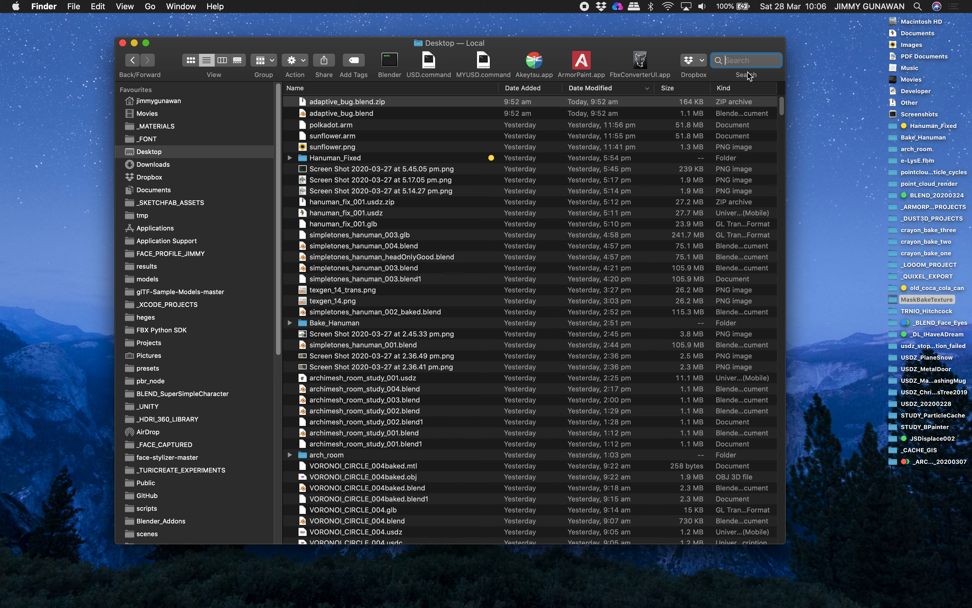
text(obj)
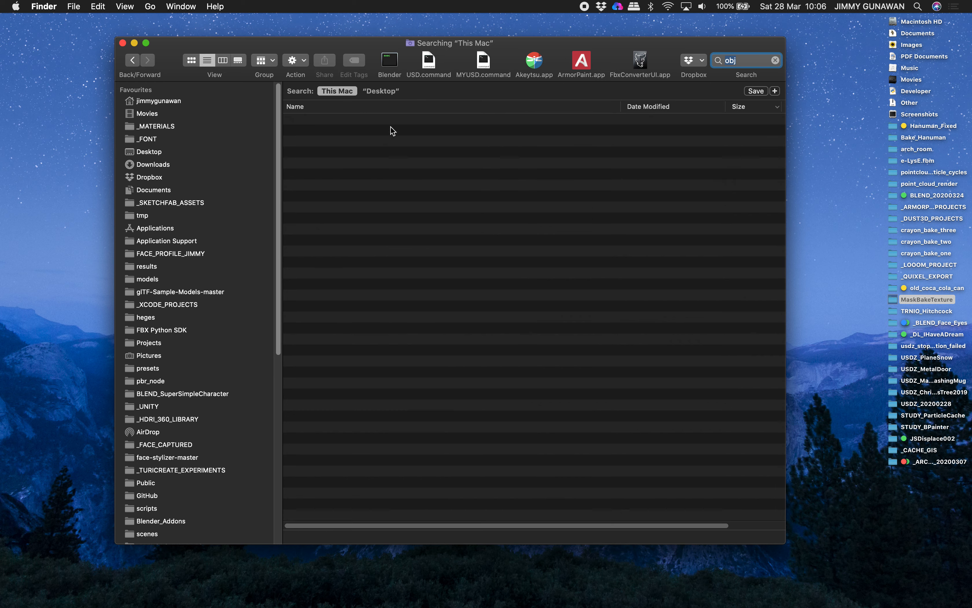
click(381, 90)
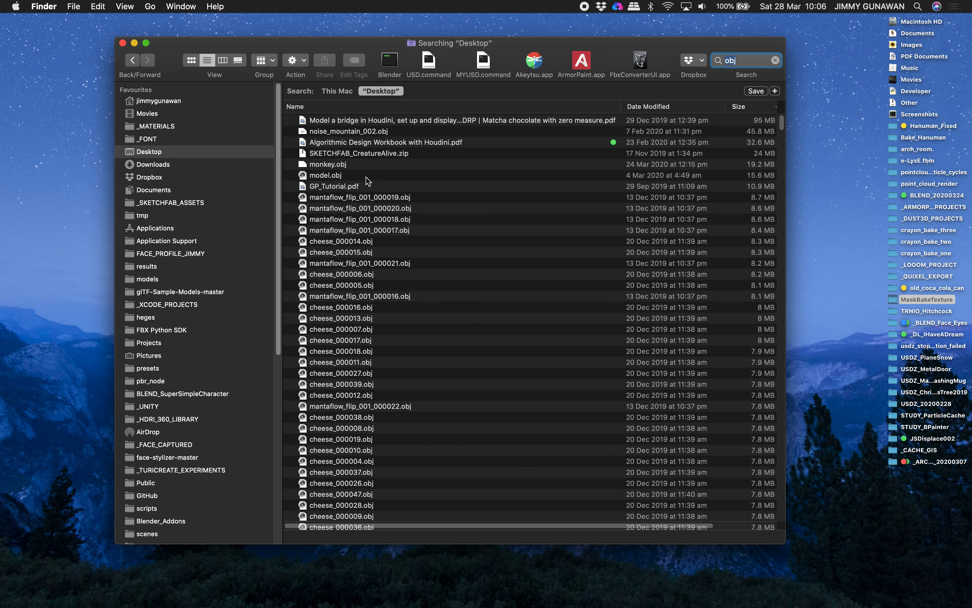
Browse the OBJ search results and import monkey.obj into ArmorPaint, replacing the default cube.
click(367, 177)
scroll(398, 239, down, 15)
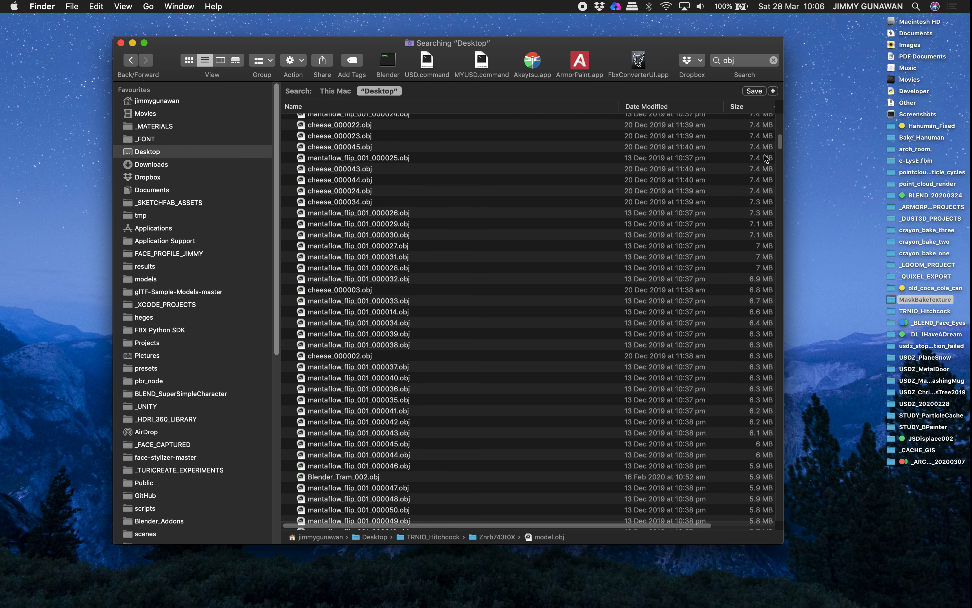
drag(782, 144, 785, 160)
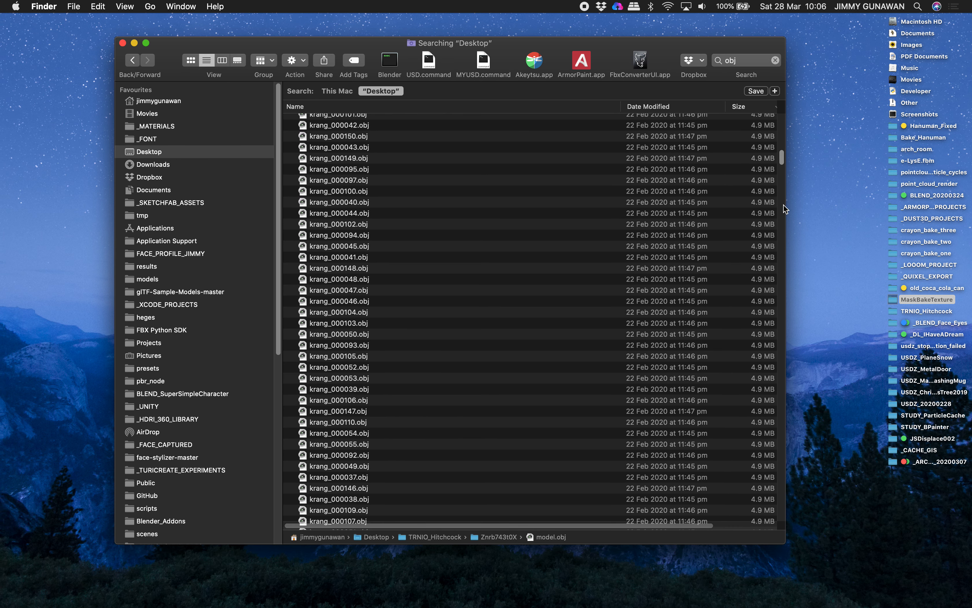
drag(784, 205, 762, 82)
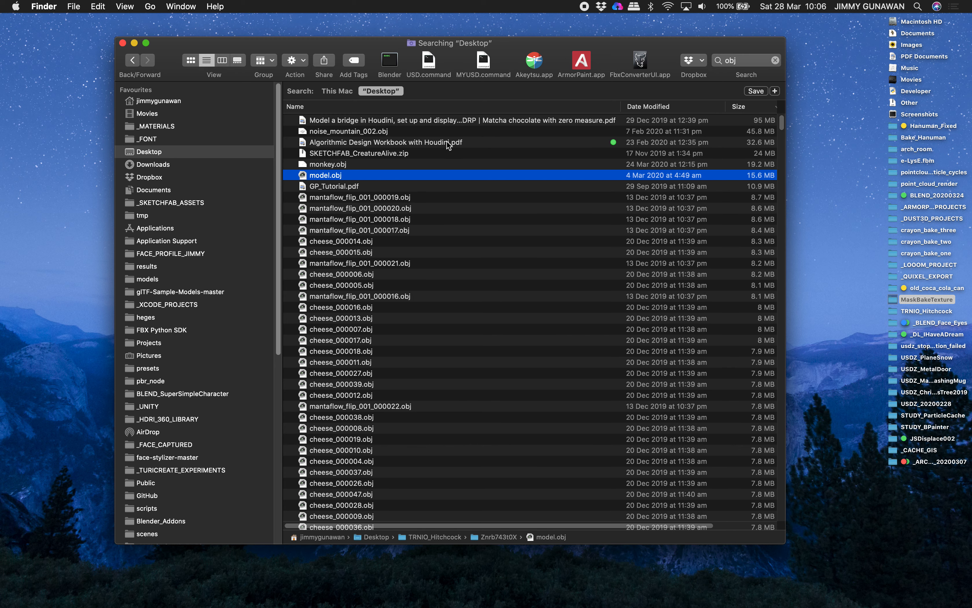
drag(341, 166, 414, 186)
key(ctrl+Right)
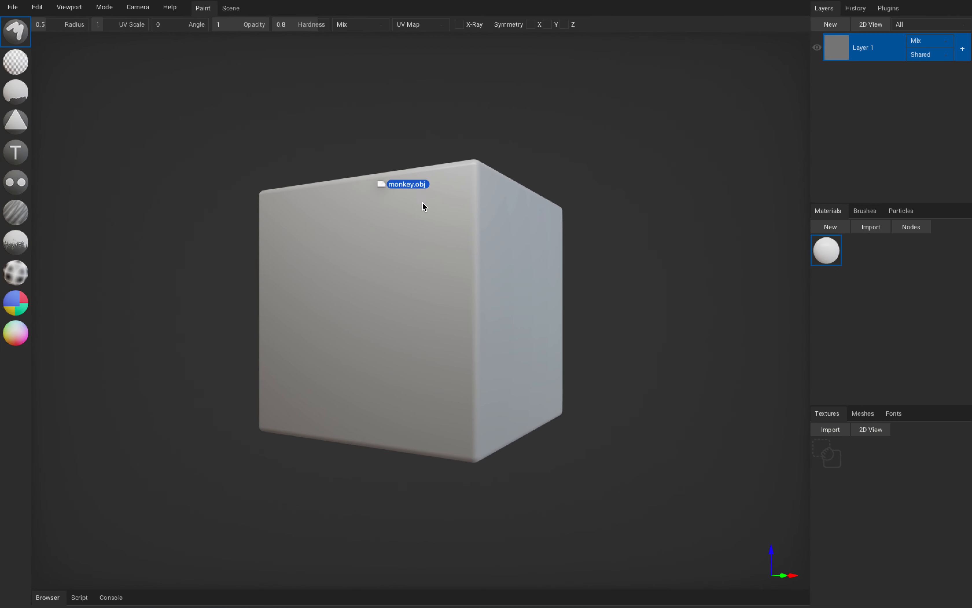
key(ctrl+Right)
drag(461, 262, 510, 299)
click(520, 310)
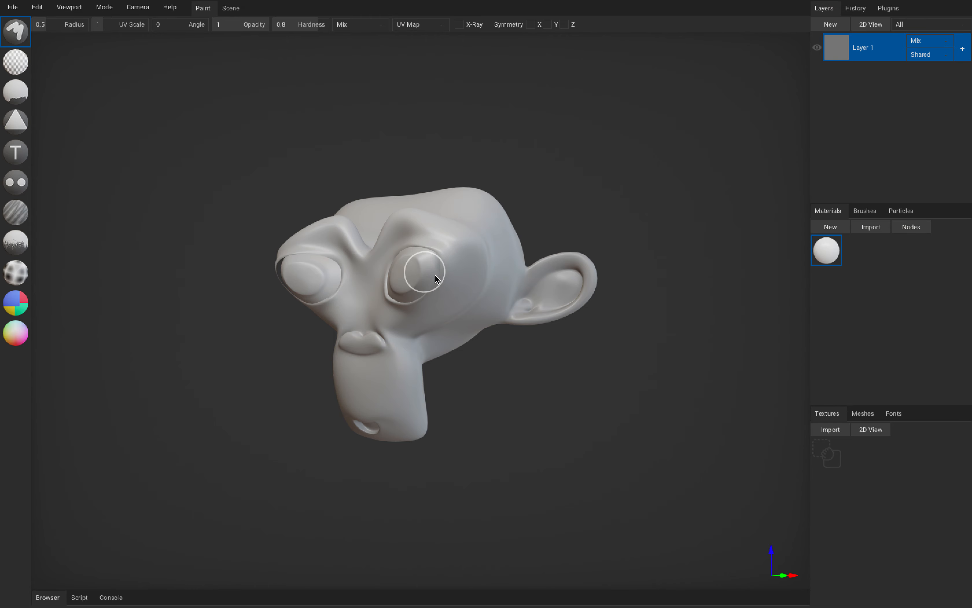
Paint white test strokes over the monkey's forehead and around its eye, and widen the layers and materials area.
mouse_move(426, 233)
mouse_down()
mouse_move(373, 264)
mouse_move(384, 279)
mouse_up()
mouse_move(499, 266)
right_down()
mouse_move(525, 261)
mouse_move(481, 277)
right_up()
mouse_move(438, 237)
right_down()
mouse_move(415, 250)
mouse_move(410, 214)
mouse_move(464, 212)
mouse_move(406, 277)
mouse_move(373, 234)
mouse_move(427, 279)
mouse_move(413, 274)
mouse_move(467, 258)
mouse_move(474, 223)
right_up()
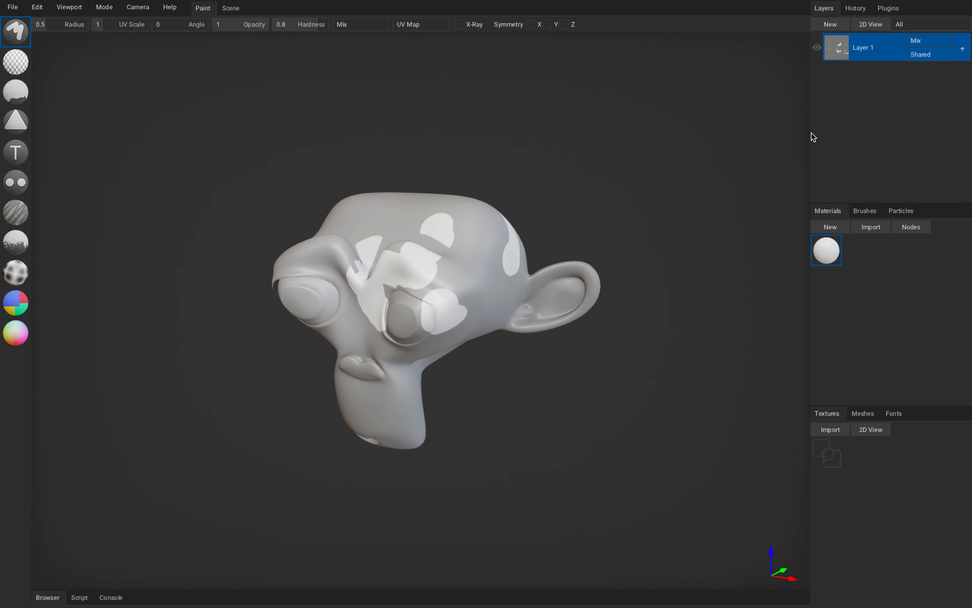
drag(811, 136, 767, 128)
right_drag(530, 215, 584, 196)
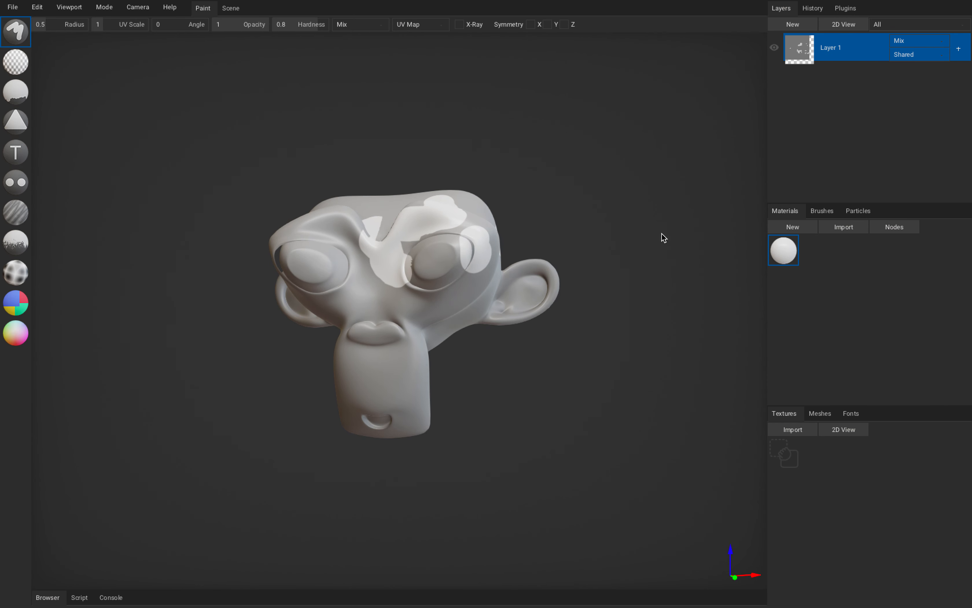
Open the node editor for Material 1 and set its RGB base color to red.
double_click(784, 254)
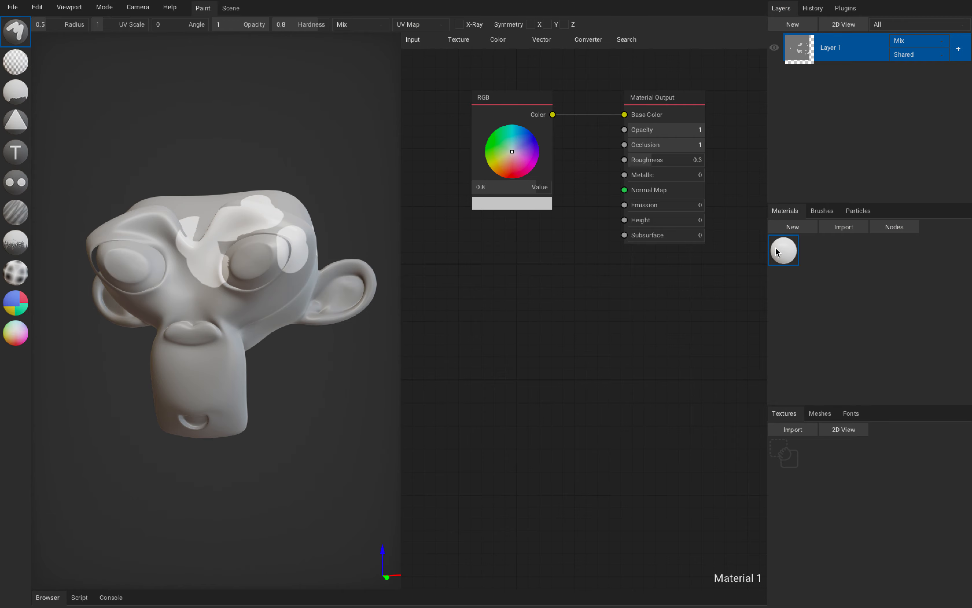
double_click(779, 252)
double_click(779, 252)
click(509, 178)
Paint red brush strokes across the monkey's forehead, brow, nose, eye and both sides of the head.
mouse_move(303, 215)
mouse_down()
mouse_move(245, 227)
mouse_move(203, 286)
mouse_move(217, 328)
mouse_up()
right_drag(246, 331, 277, 350)
mouse_move(217, 282)
mouse_down()
mouse_move(183, 210)
mouse_move(136, 219)
mouse_up()
right_drag(172, 253, 244, 262)
drag(244, 258, 212, 320)
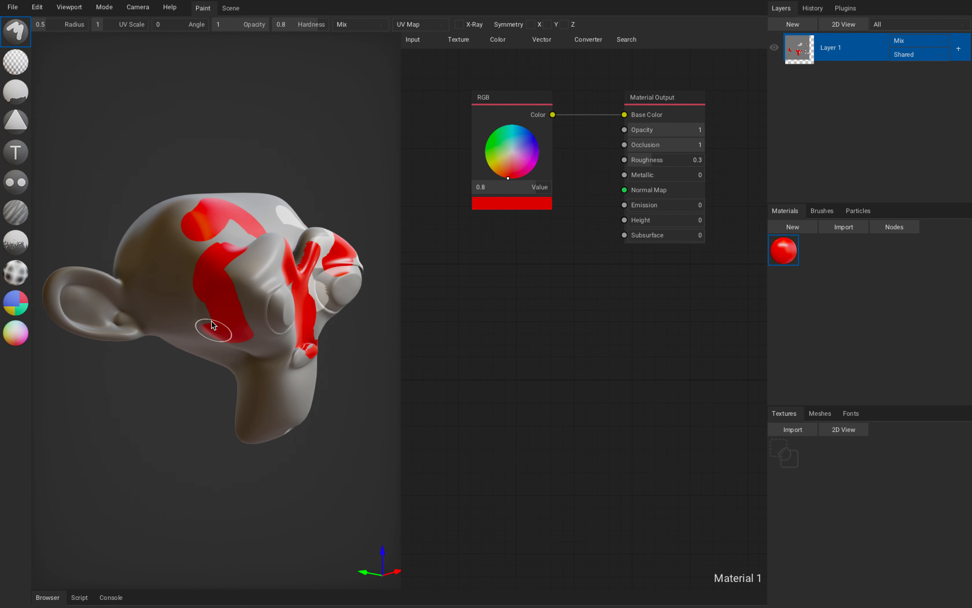
right_drag(237, 299, 180, 260)
drag(180, 260, 248, 203)
right_drag(285, 229, 263, 228)
drag(265, 229, 226, 310)
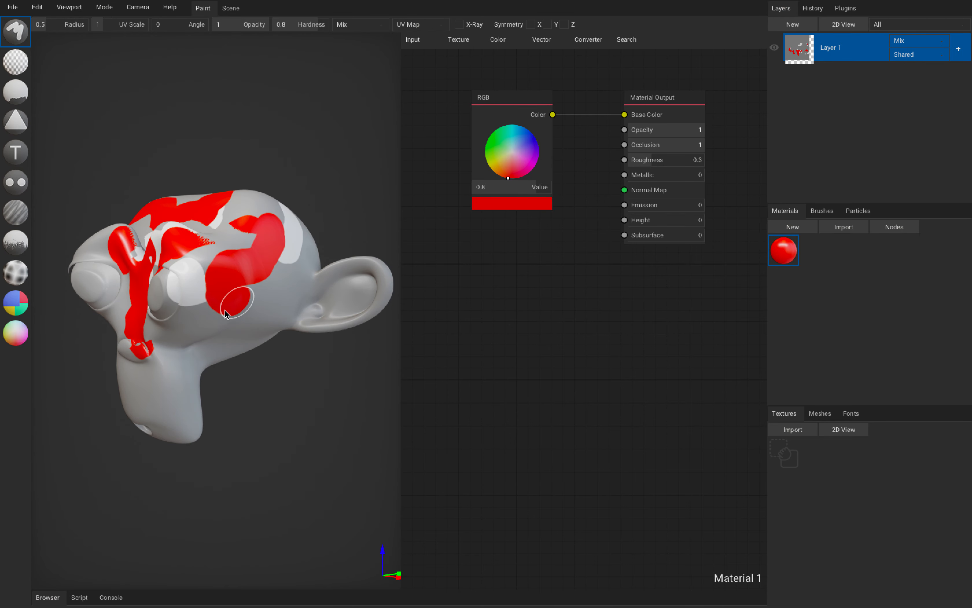
right_drag(226, 311, 287, 268)
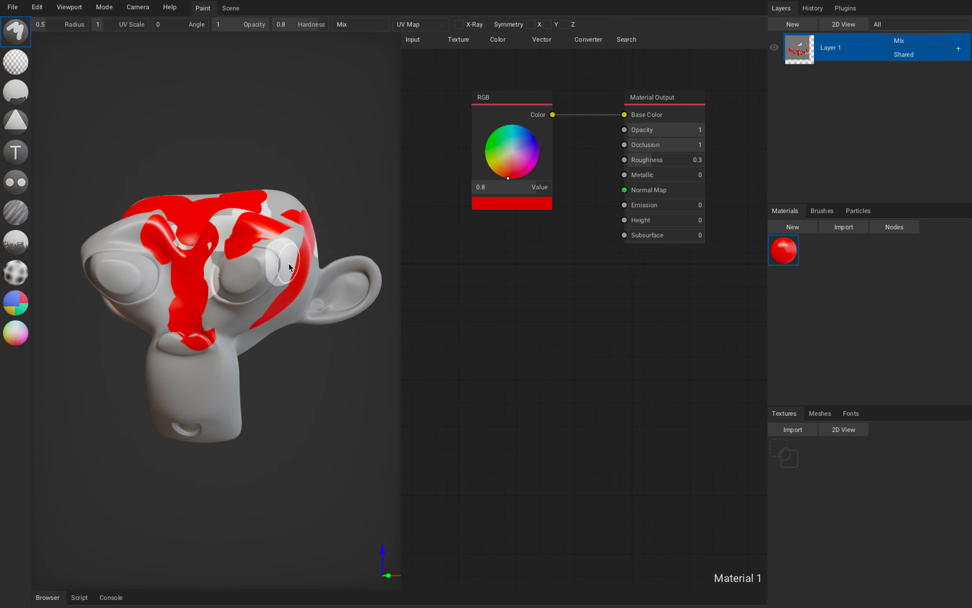
drag(258, 276, 210, 322)
right_drag(211, 336, 250, 314)
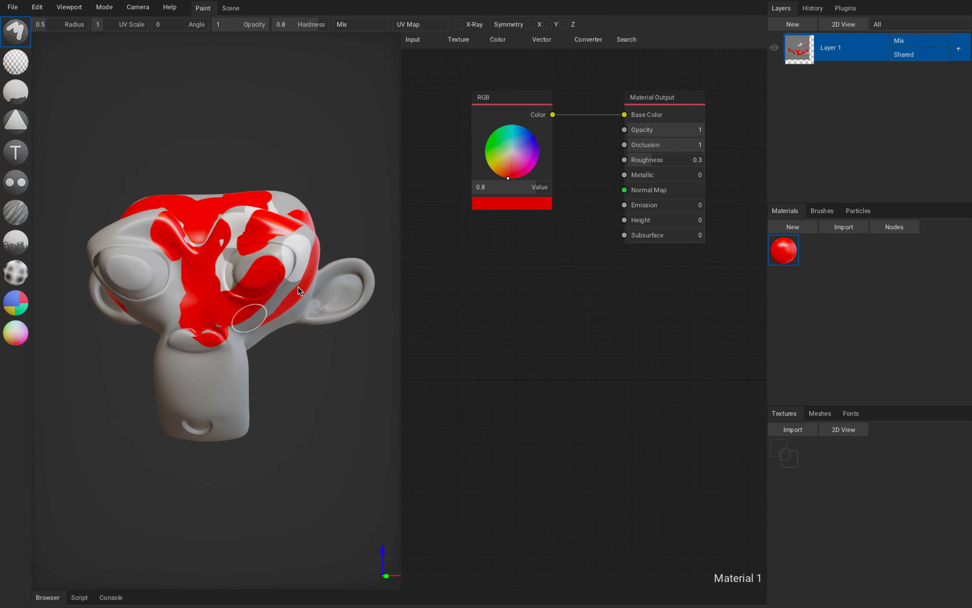
Change the RGB base color to blue and paint a stroke from the brow down over the muzzle.
click(531, 141)
mouse_move(259, 225)
mouse_down()
mouse_move(185, 278)
mouse_move(177, 368)
mouse_up()
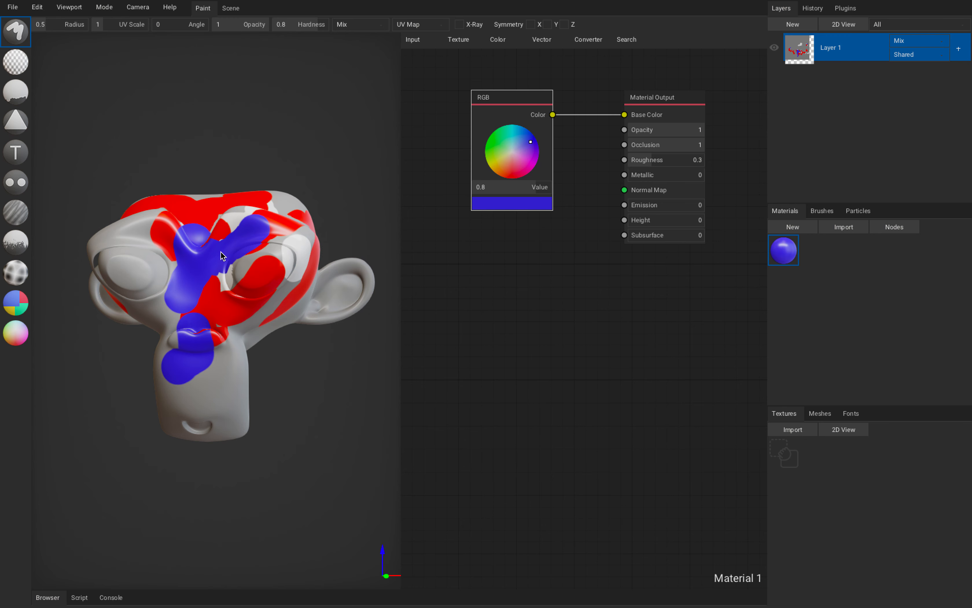
Switch to the Fill tool, set the base color to pale green and fill the whole monkey head on Layer 1.
click(22, 102)
click(506, 150)
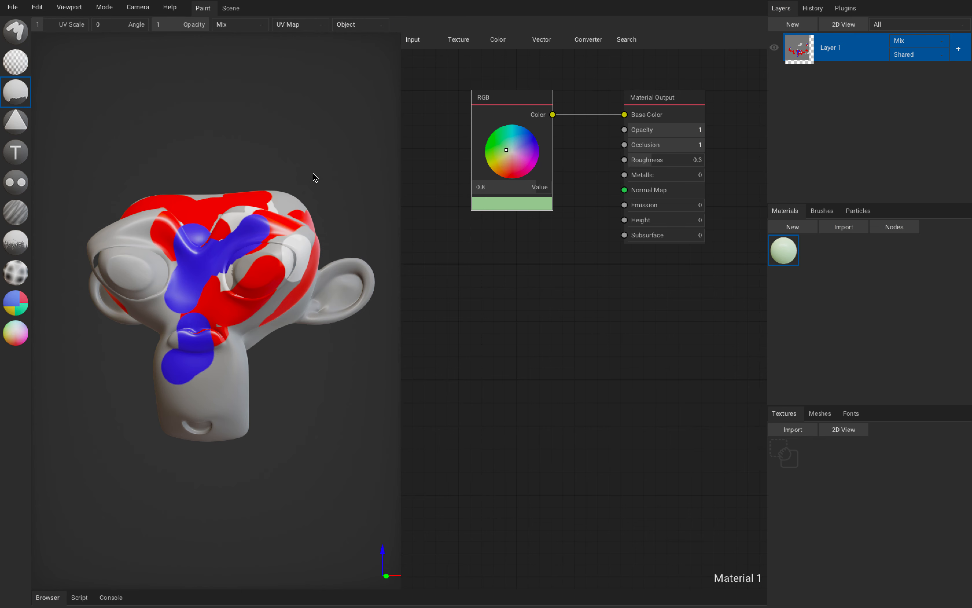
click(285, 213)
right_drag(313, 231, 301, 234)
Set the base color to dark red with a value of 0.41 and refill the whole monkey head.
click(503, 161)
drag(502, 162, 507, 188)
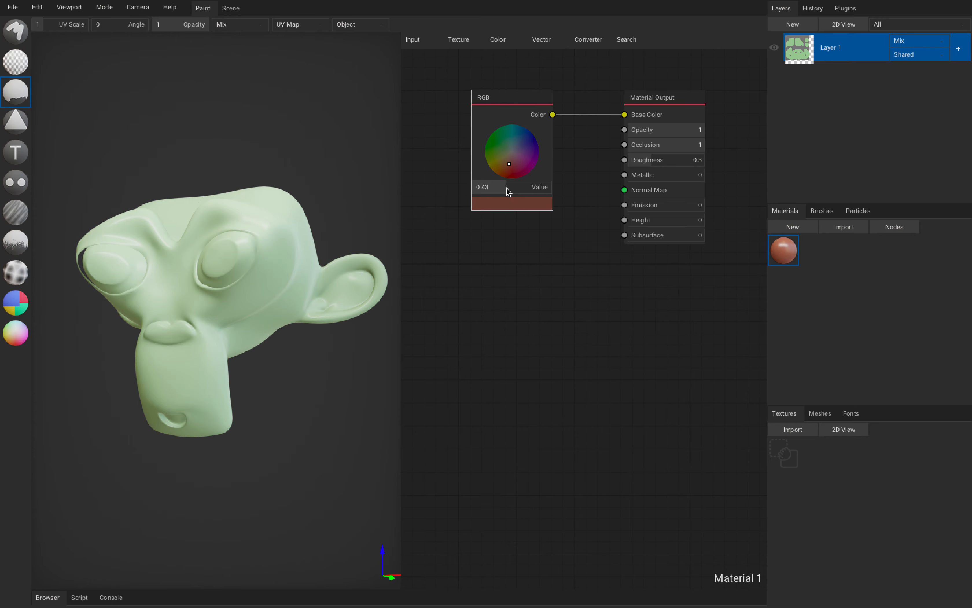
click(166, 288)
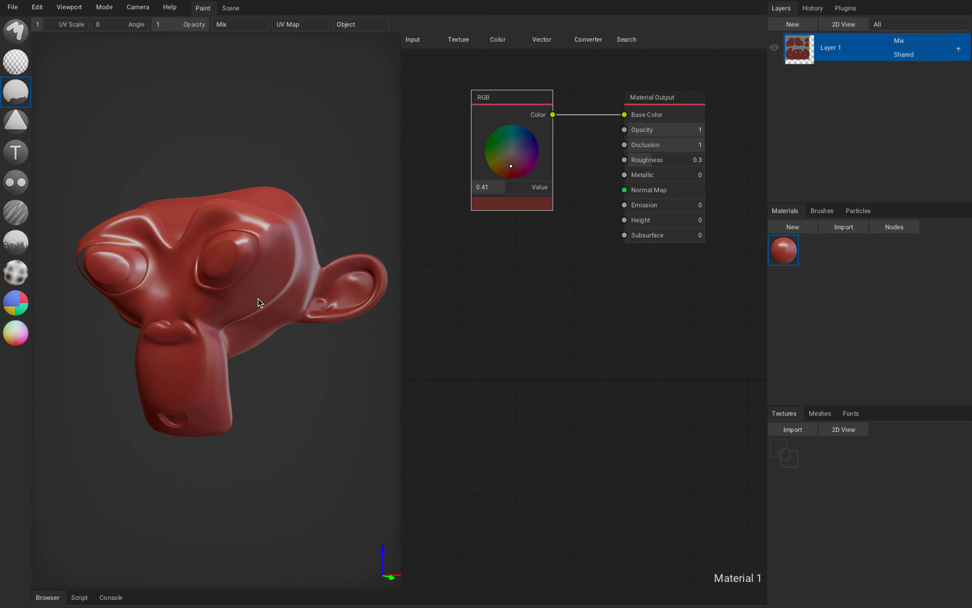
mouse_move(260, 301)
right_down()
mouse_move(263, 314)
mouse_move(252, 301)
right_up()
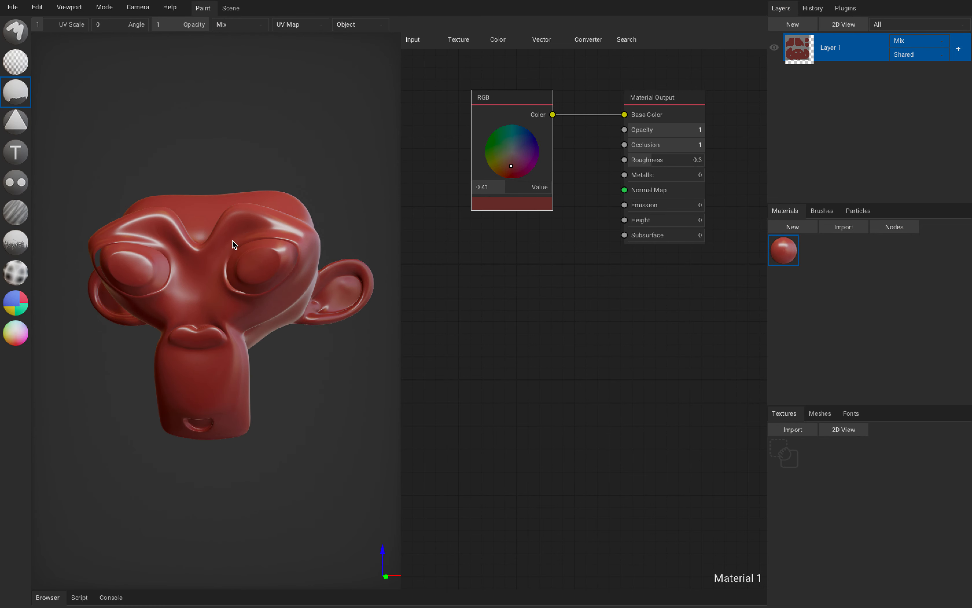
right_drag(241, 240, 243, 272)
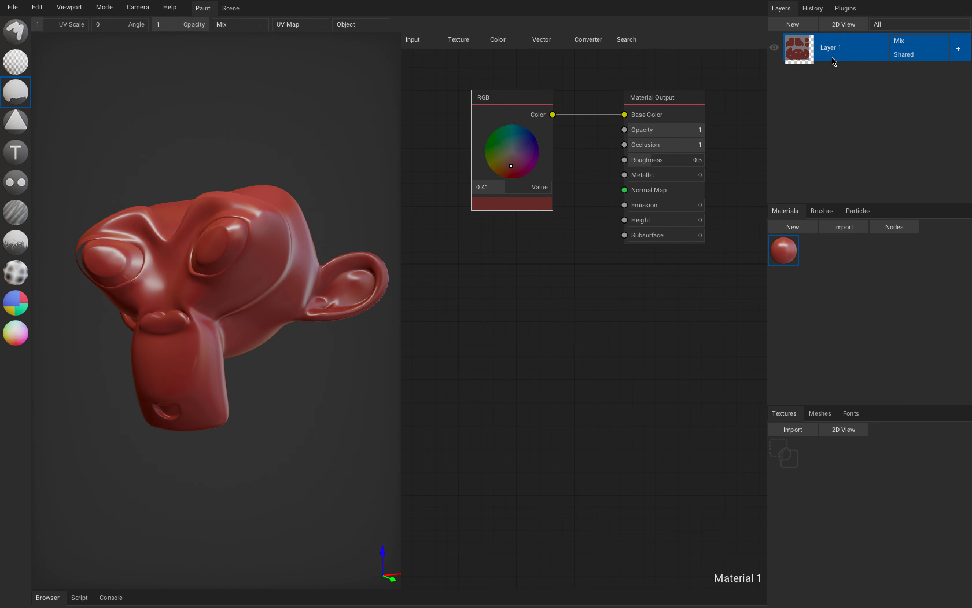
Add Layer 2 above Layer 1 and set the material's base color to teal.
click(799, 25)
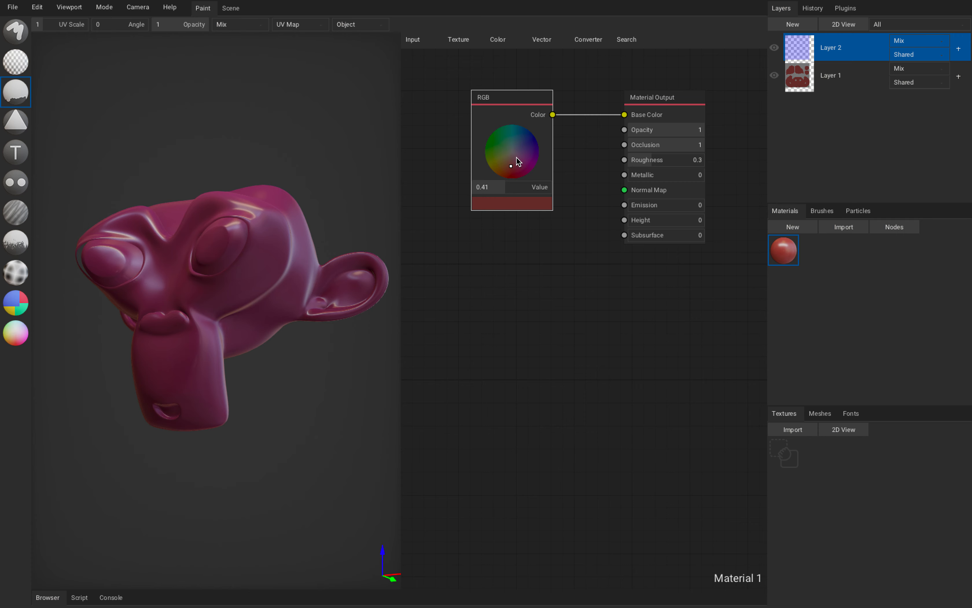
drag(515, 153, 522, 140)
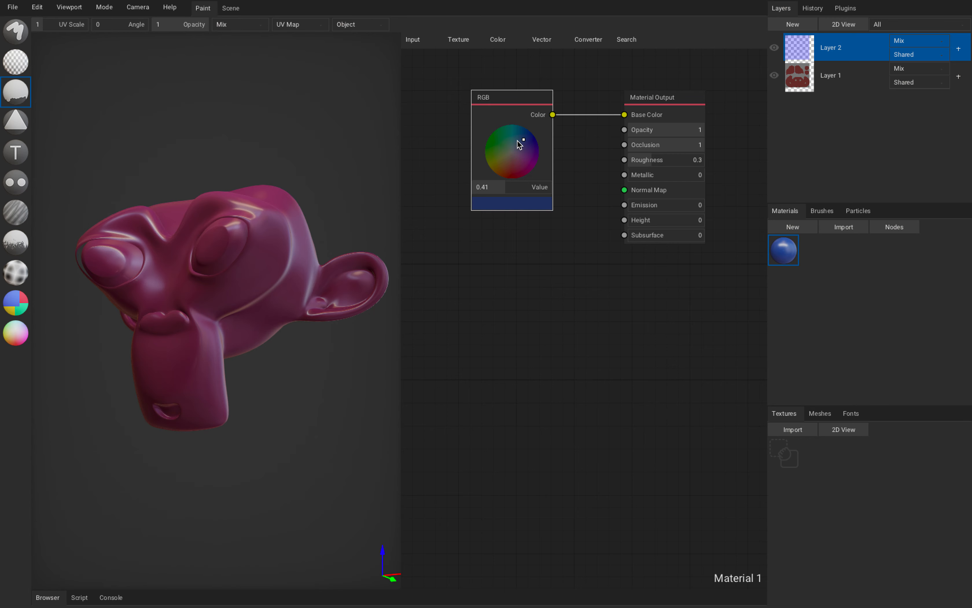
drag(518, 140, 518, 135)
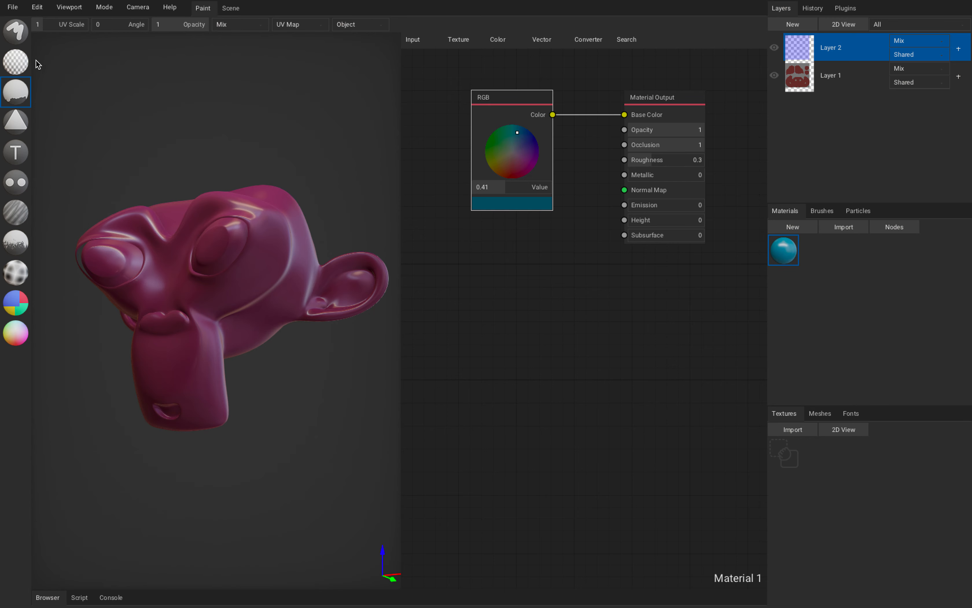
Paint teal strokes with the Brush tool on Layer 2 over the monkey's forehead, brow, eyes, nose and muzzle.
click(16, 39)
right_drag(257, 232, 292, 290)
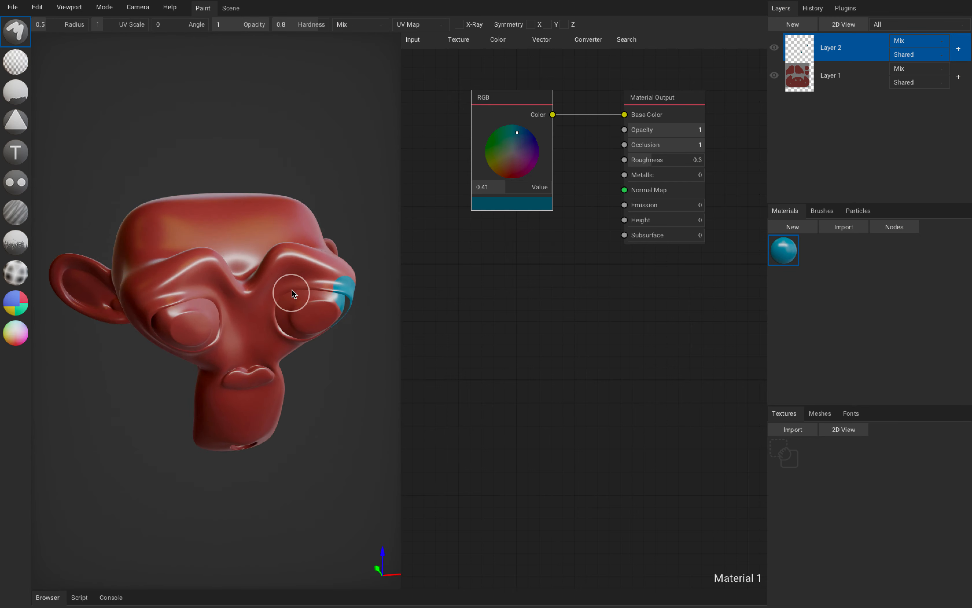
mouse_move(277, 279)
mouse_down()
mouse_move(208, 213)
mouse_move(149, 295)
mouse_up()
right_drag(213, 329, 198, 242)
mouse_move(197, 237)
mouse_down()
mouse_move(246, 281)
mouse_move(230, 334)
mouse_up()
right_drag(284, 343, 212, 338)
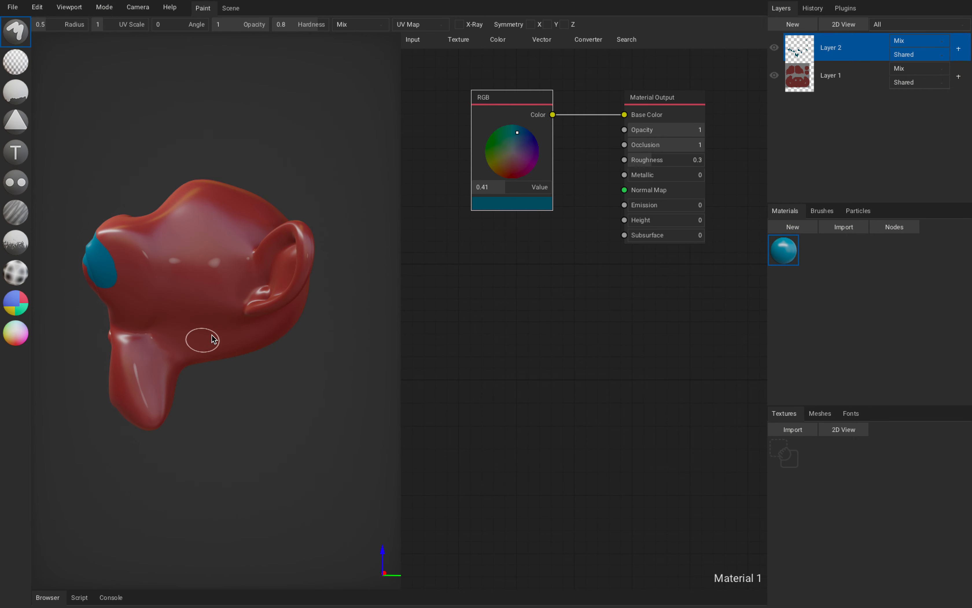
drag(212, 337, 202, 267)
right_drag(202, 268, 241, 275)
drag(204, 269, 269, 214)
right_drag(225, 225, 263, 247)
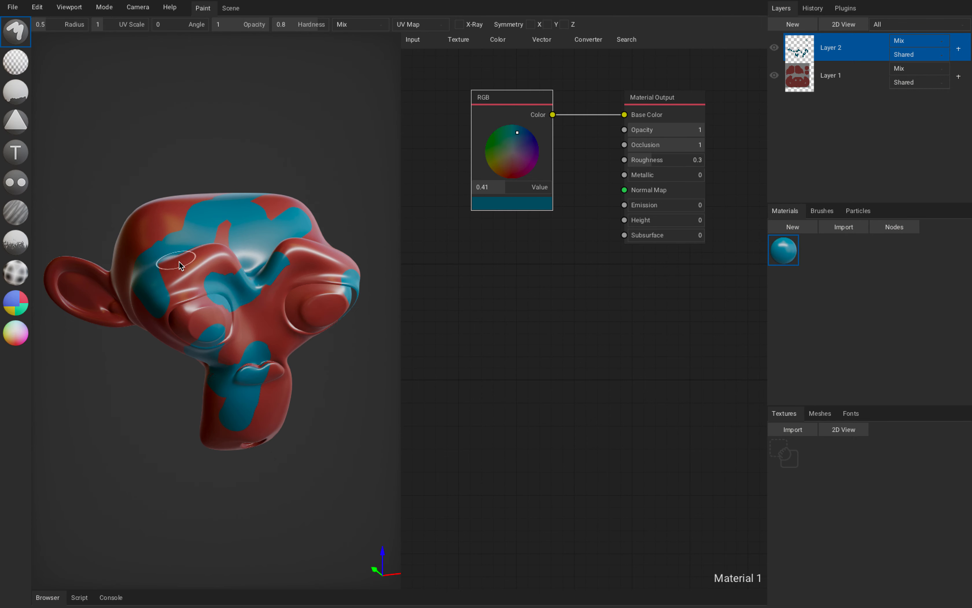
right_drag(178, 260, 213, 356)
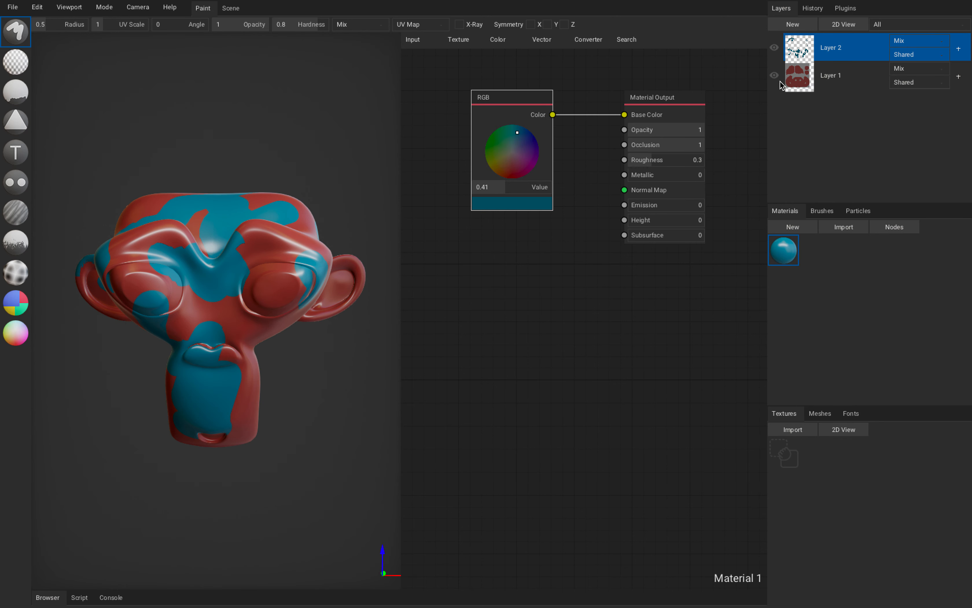
Toggle Layer 2's visibility off and on to compare the monkey head with and without the teal strokes.
click(774, 48)
click(775, 49)
click(774, 48)
click(775, 48)
mouse_move(324, 207)
right_down()
mouse_move(327, 179)
mouse_move(319, 217)
right_up()
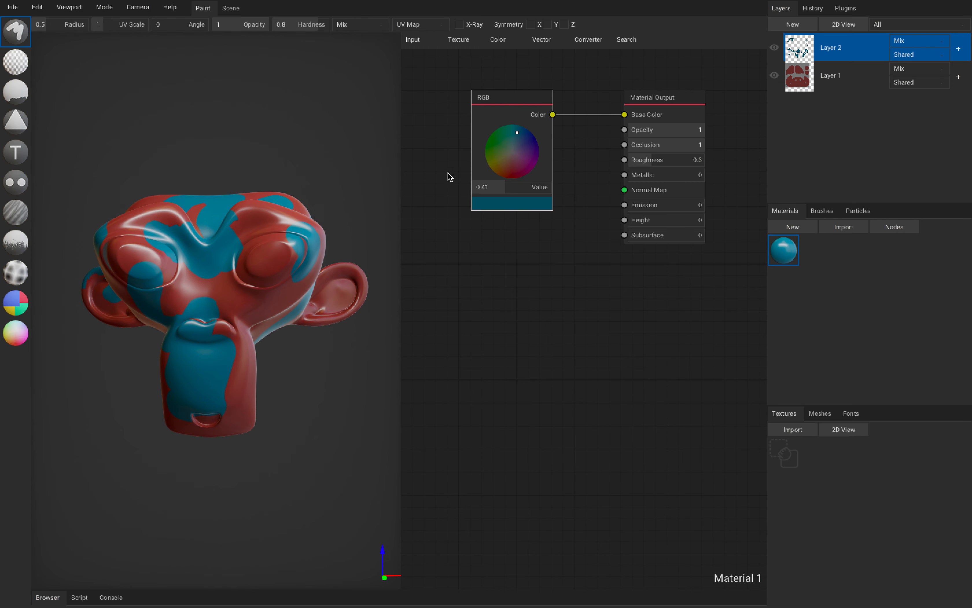
Add Layer 3 above Layer 2 and set the material's base color to green.
click(802, 28)
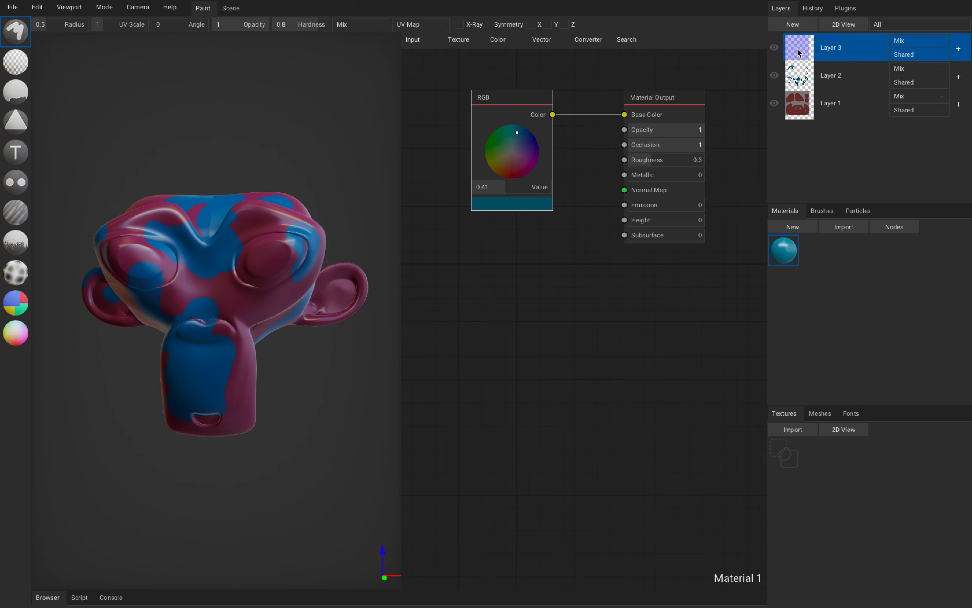
right_drag(315, 176, 353, 177)
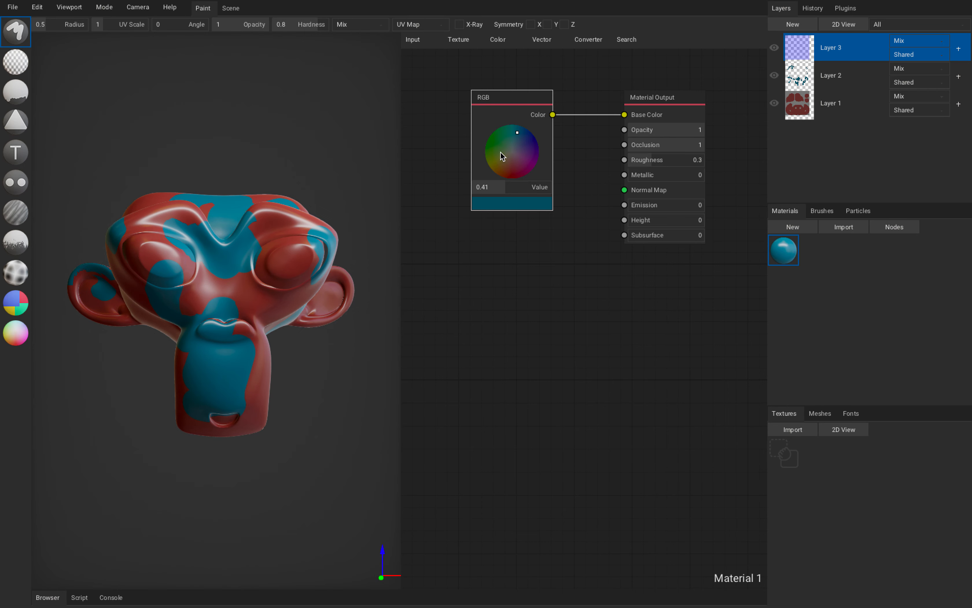
drag(500, 152, 495, 141)
Paint green strokes on Layer 3 over the monkey's eye, nose, cheek and muzzle.
mouse_move(201, 209)
mouse_down()
mouse_move(222, 248)
mouse_move(200, 352)
mouse_move(148, 265)
mouse_up()
right_drag(148, 265, 233, 289)
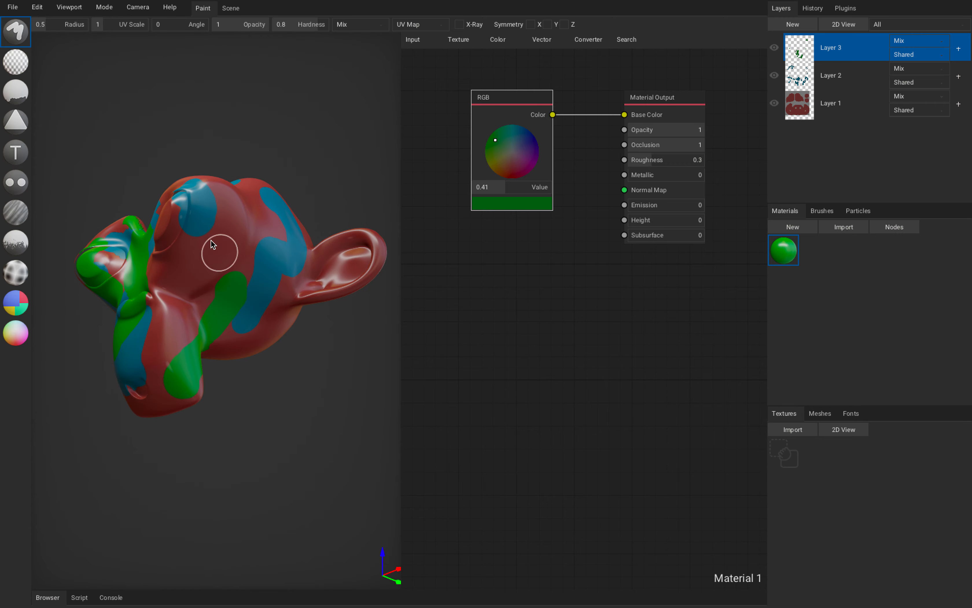
right_drag(217, 250, 219, 310)
mouse_move(219, 219)
right_down()
mouse_move(300, 273)
mouse_move(155, 278)
mouse_move(221, 270)
mouse_move(281, 305)
mouse_move(202, 281)
mouse_move(239, 282)
right_up()
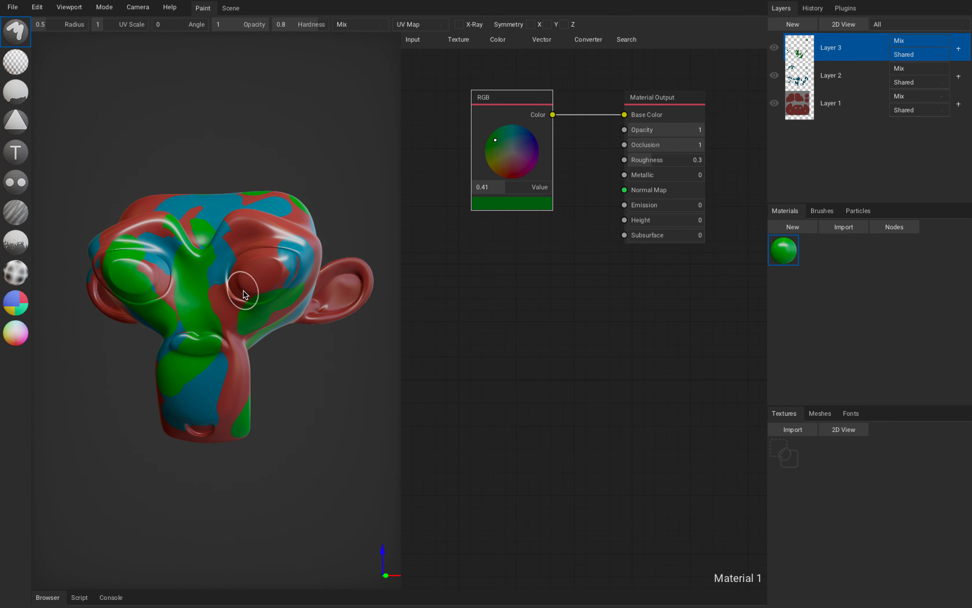
Toggle the visibility of Layer 2 and Layer 3 to compare their contributions to the paint.
click(774, 76)
click(775, 76)
click(775, 75)
click(775, 75)
click(775, 48)
click(775, 48)
click(775, 48)
click(775, 48)
Move Layer 2 above Layer 3 in the layer stack.
click(866, 77)
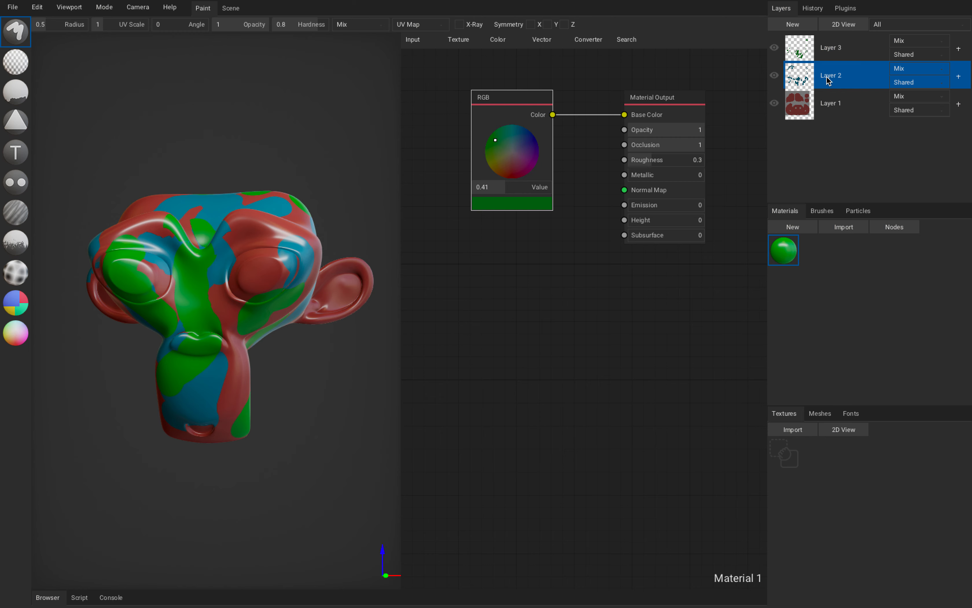
drag(828, 80, 810, 37)
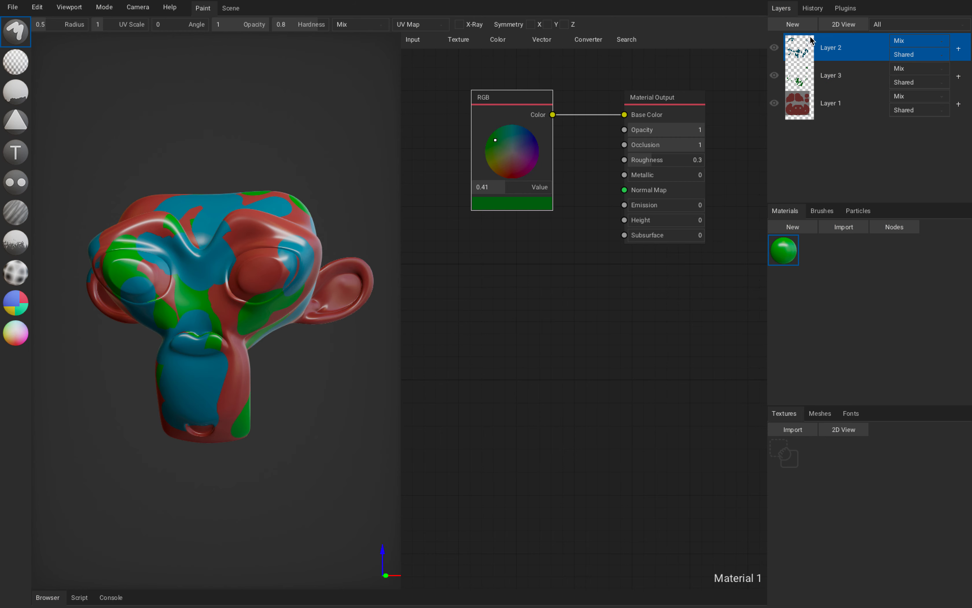
Examine Layer 2's available layer operations and its list of blending modes without changing them.
right_click(812, 52)
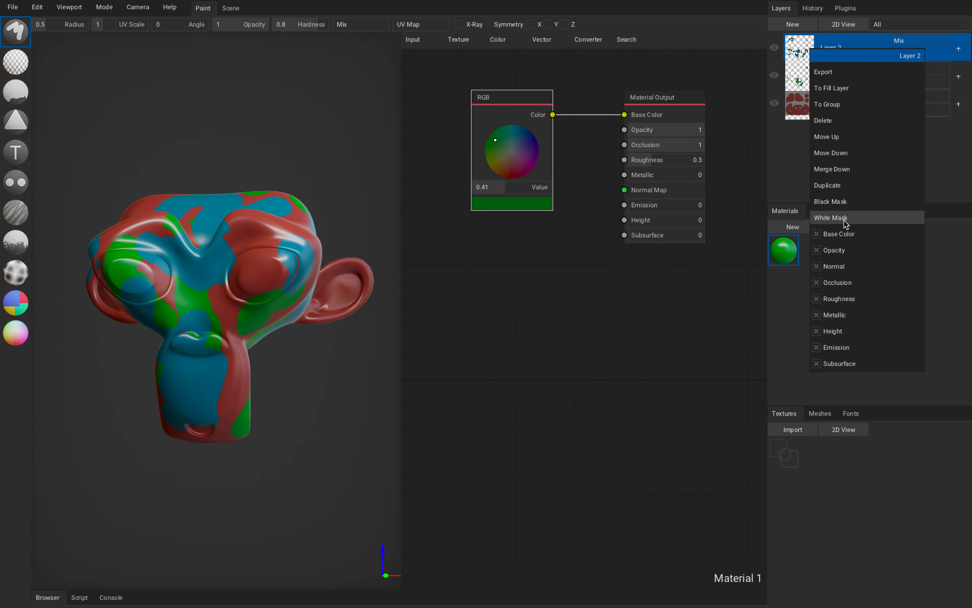
click(923, 43)
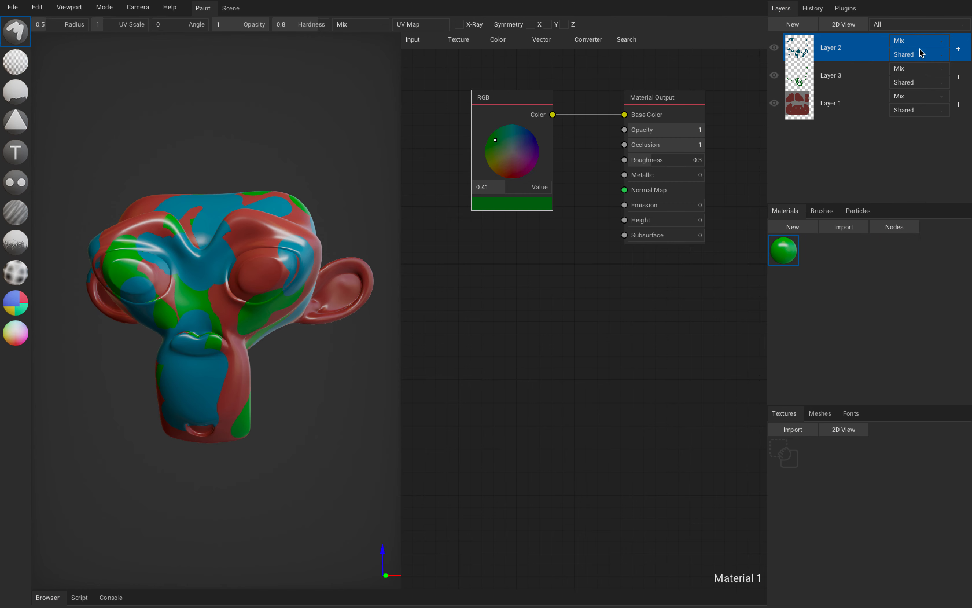
click(920, 42)
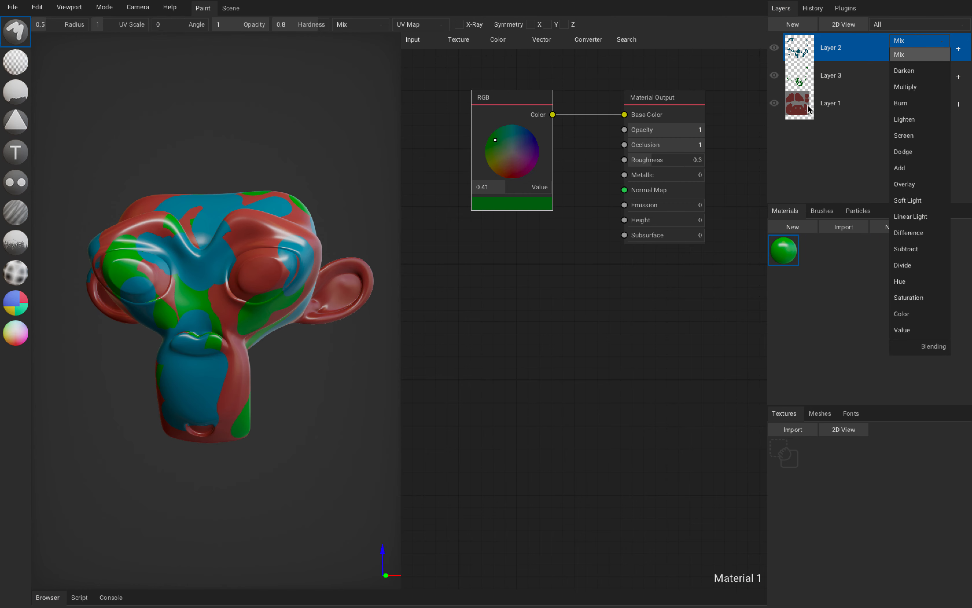
mouse_move(304, 173)
right_down()
mouse_move(323, 165)
mouse_move(306, 166)
right_up()
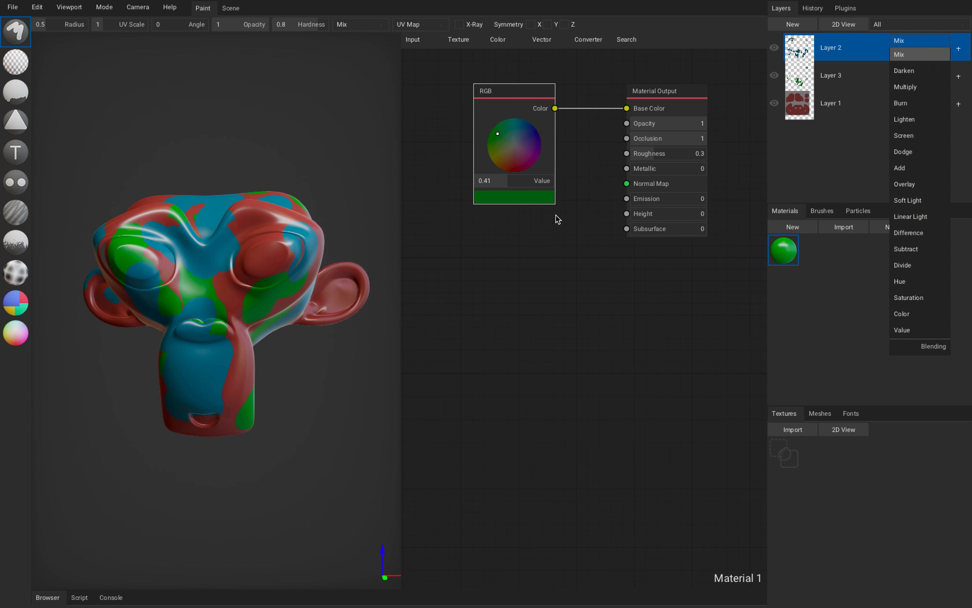
click(790, 150)
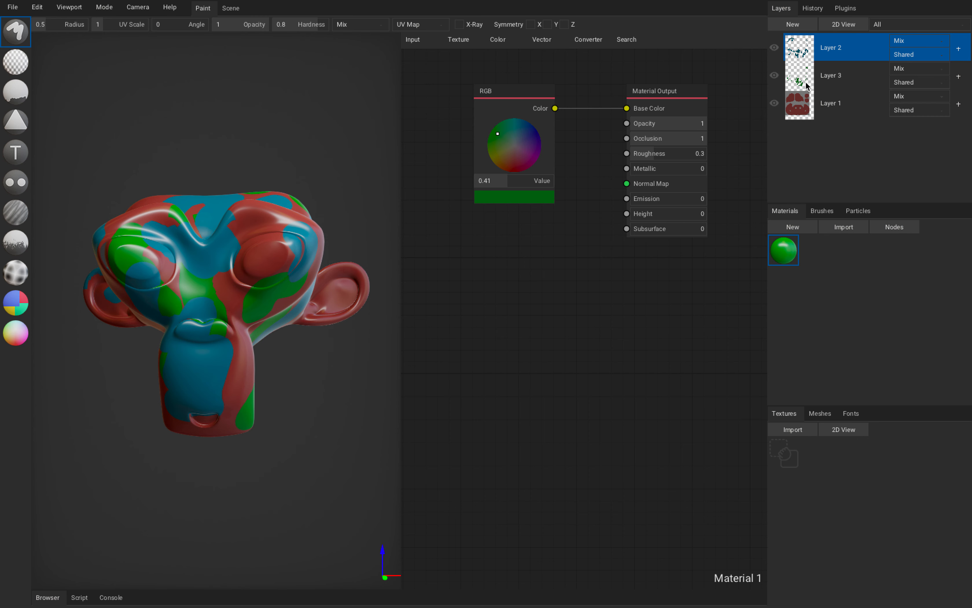
Add Layer 4 at the top of the layer stack.
click(804, 109)
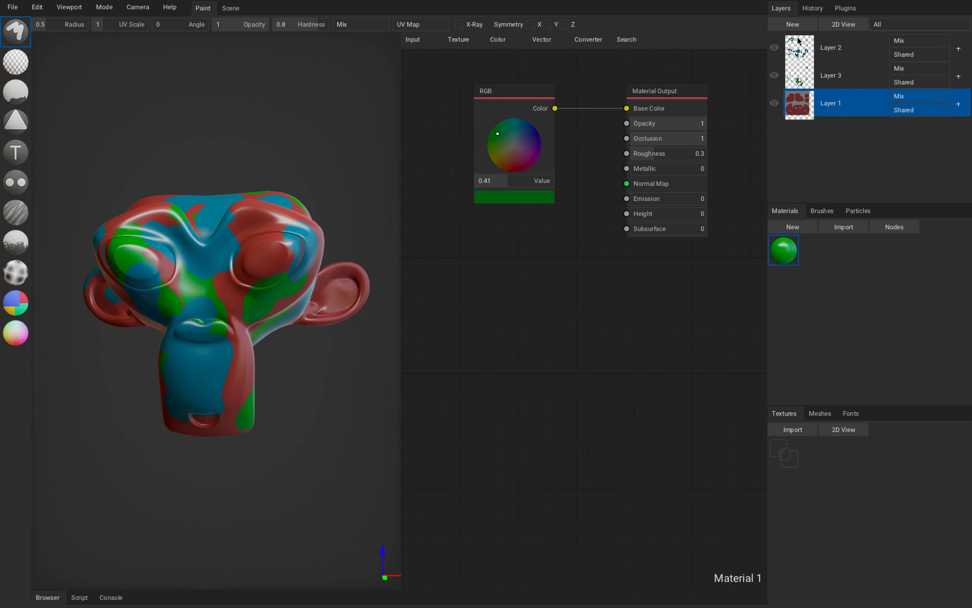
click(793, 25)
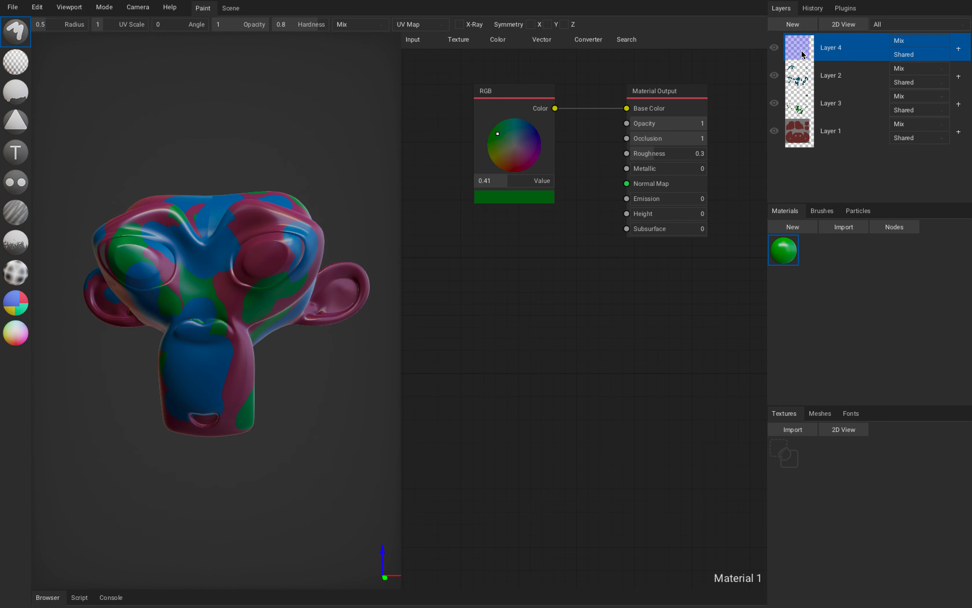
right_drag(258, 211, 293, 192)
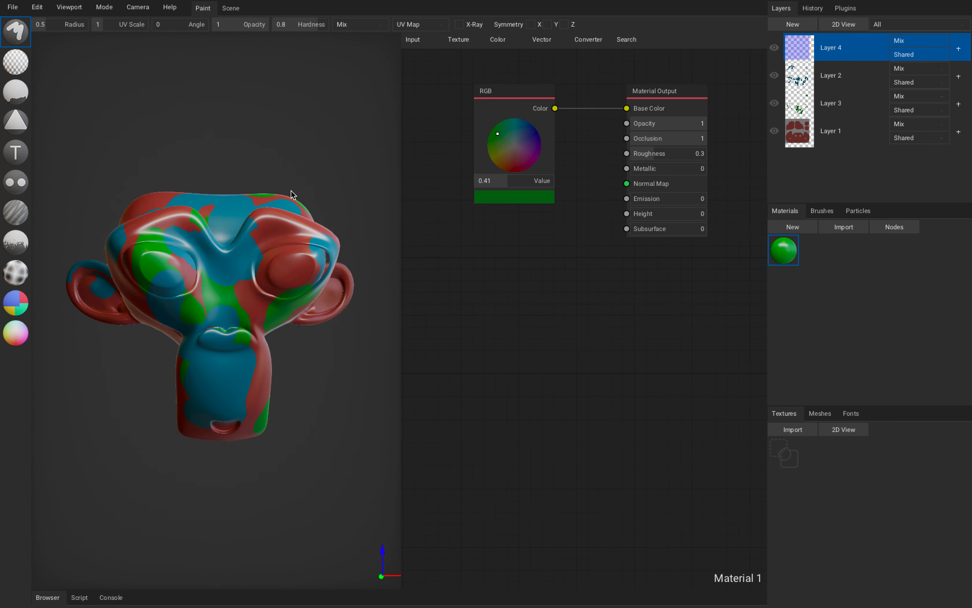
right_drag(282, 153, 243, 154)
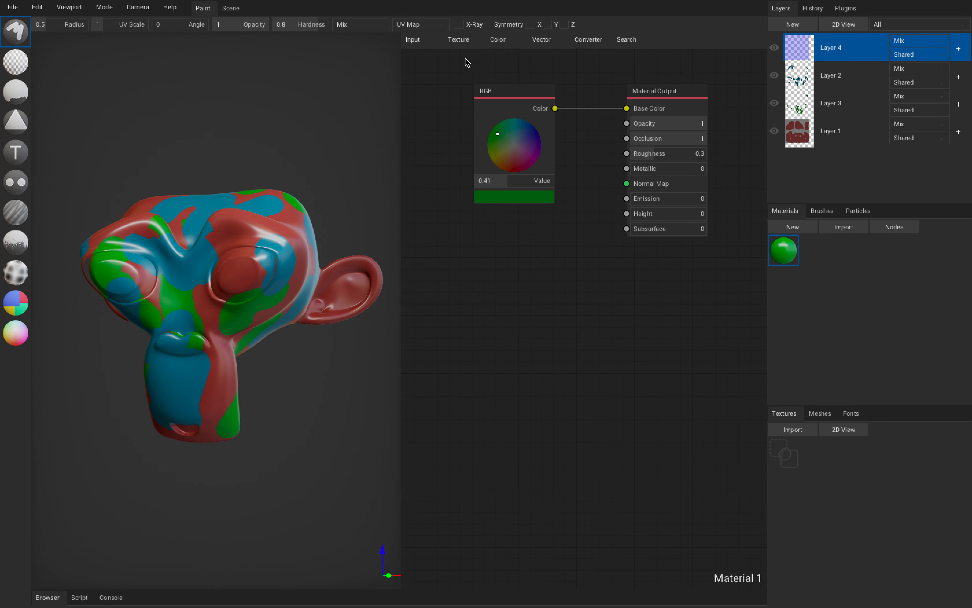
Add a Magic Texture node and connect its Color output to the material's Base Color.
click(464, 41)
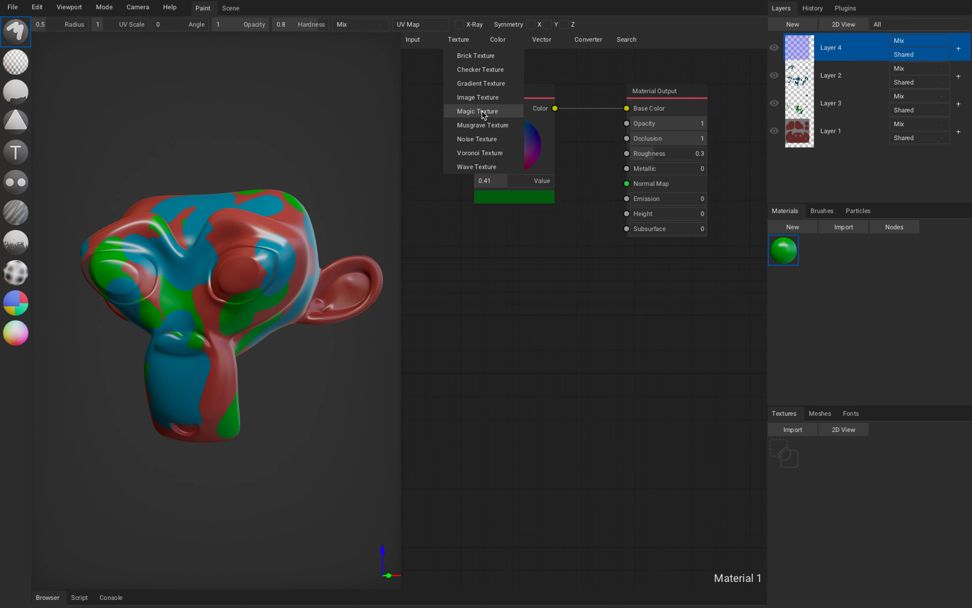
click(477, 111)
drag(540, 268, 627, 108)
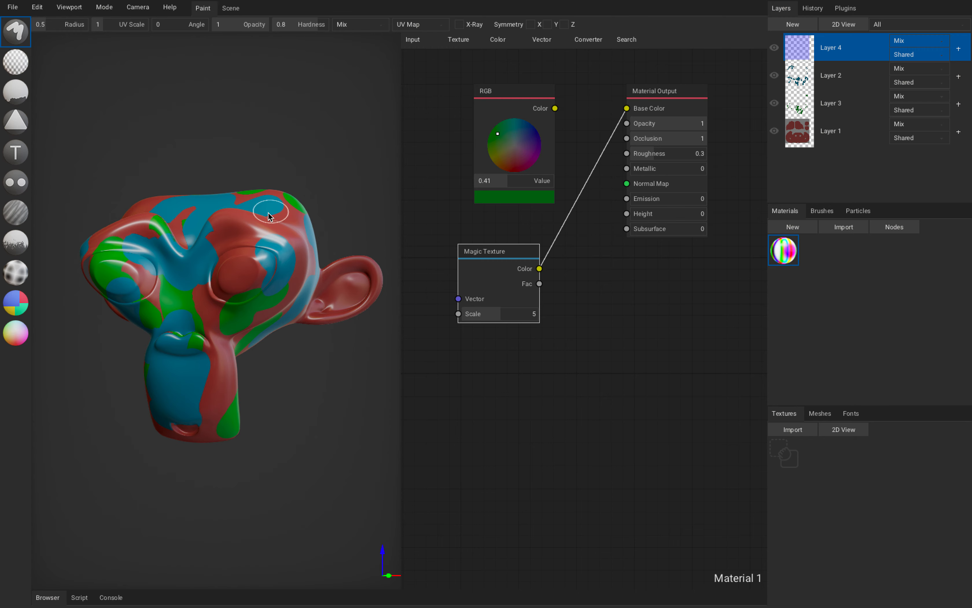
Paint Magic Texture strokes on Layer 4 over the monkey's forehead, brows, eyes, nose and cheek.
mouse_move(251, 213)
mouse_down()
mouse_move(176, 261)
mouse_move(219, 370)
mouse_up()
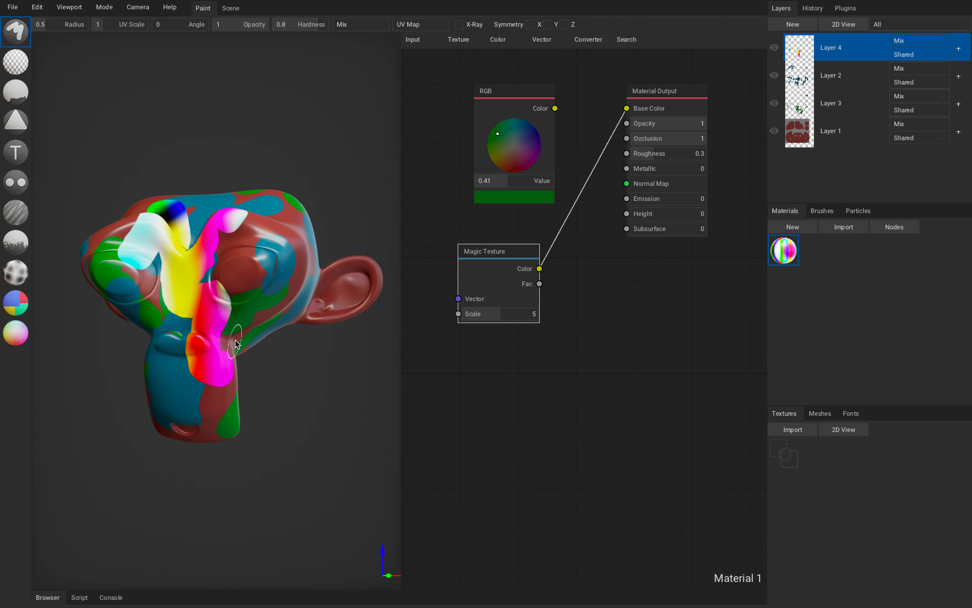
drag(278, 279, 170, 210)
right_drag(189, 287, 237, 241)
mouse_move(219, 221)
mouse_down()
mouse_move(178, 231)
mouse_move(223, 387)
mouse_up()
right_drag(223, 387, 165, 378)
mouse_move(192, 352)
mouse_down()
mouse_move(252, 289)
mouse_move(237, 238)
mouse_up()
right_drag(241, 241, 201, 287)
drag(213, 230, 173, 316)
right_drag(176, 309, 241, 241)
drag(243, 229, 219, 270)
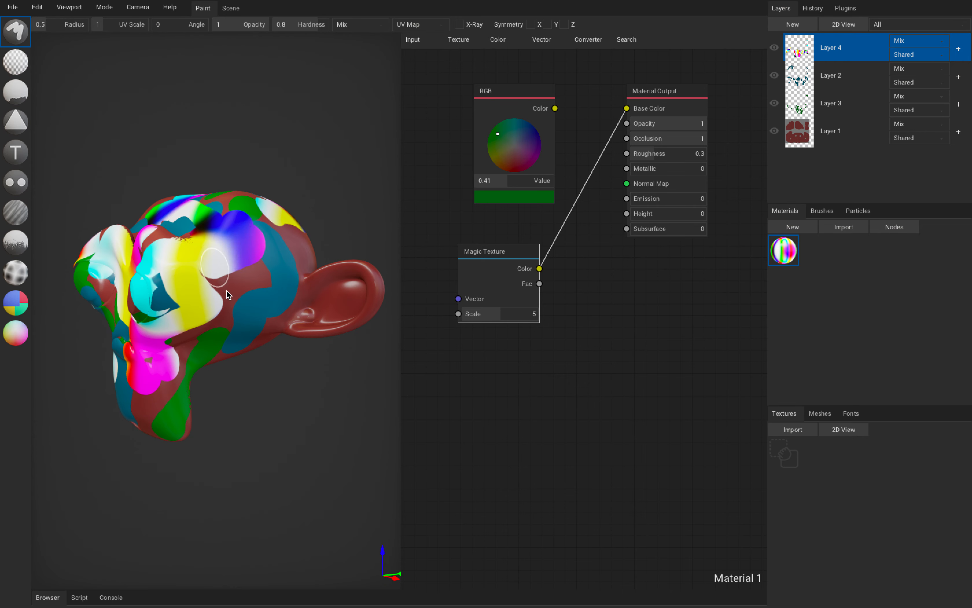
right_drag(219, 273, 261, 311)
Set the Magic Texture scale to 2.35 and paint more strokes over the monkey's face and muzzle.
drag(500, 313, 480, 316)
drag(223, 261, 206, 310)
drag(156, 252, 189, 313)
right_drag(181, 297, 241, 253)
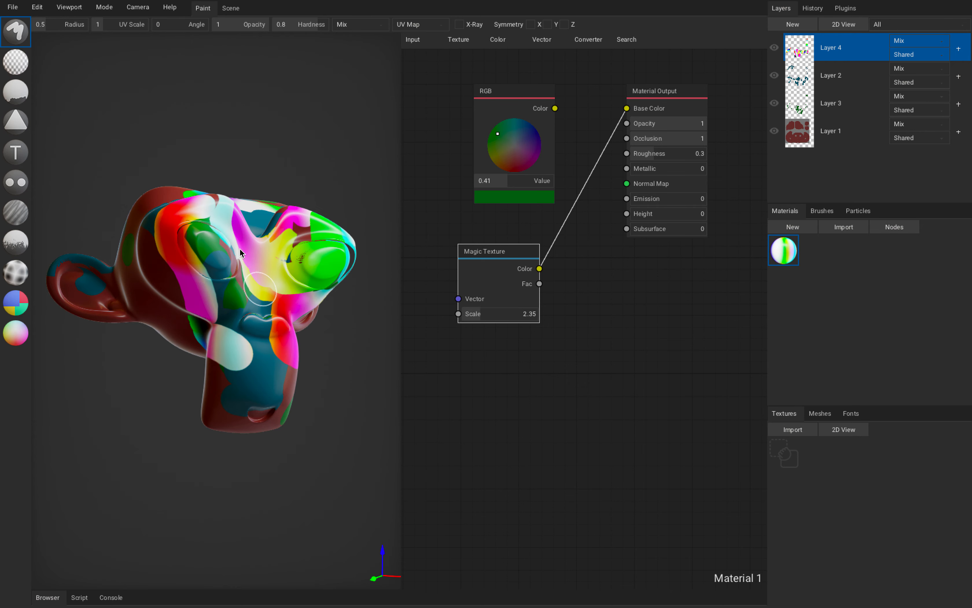
mouse_move(207, 227)
mouse_down()
mouse_move(247, 387)
mouse_move(287, 241)
mouse_move(242, 363)
mouse_move(263, 326)
mouse_up()
right_drag(263, 325, 213, 306)
drag(245, 274, 213, 186)
right_drag(210, 303, 234, 289)
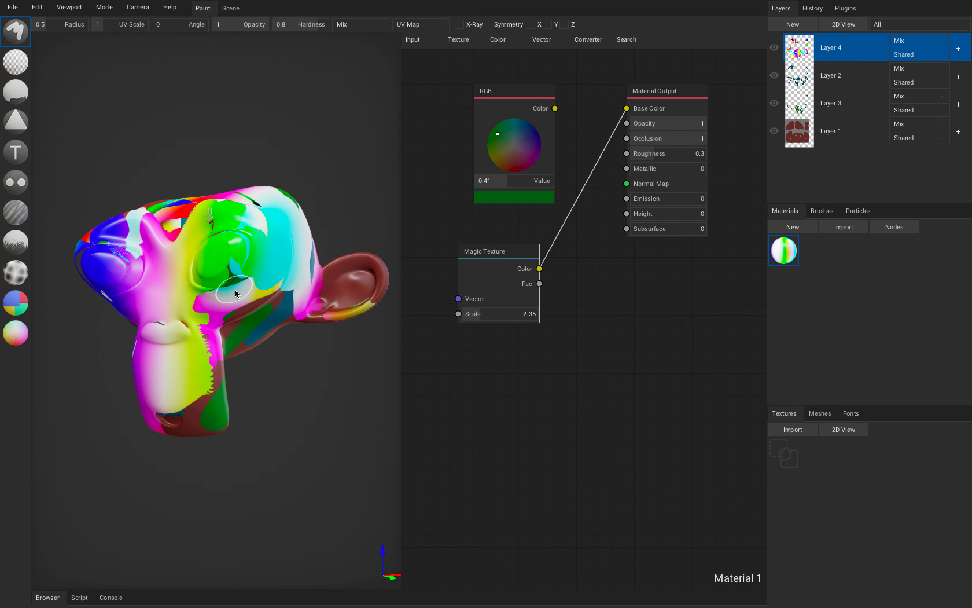
Add a Noise Texture node below the Magic Texture and connect its Color output to Base Color.
click(463, 42)
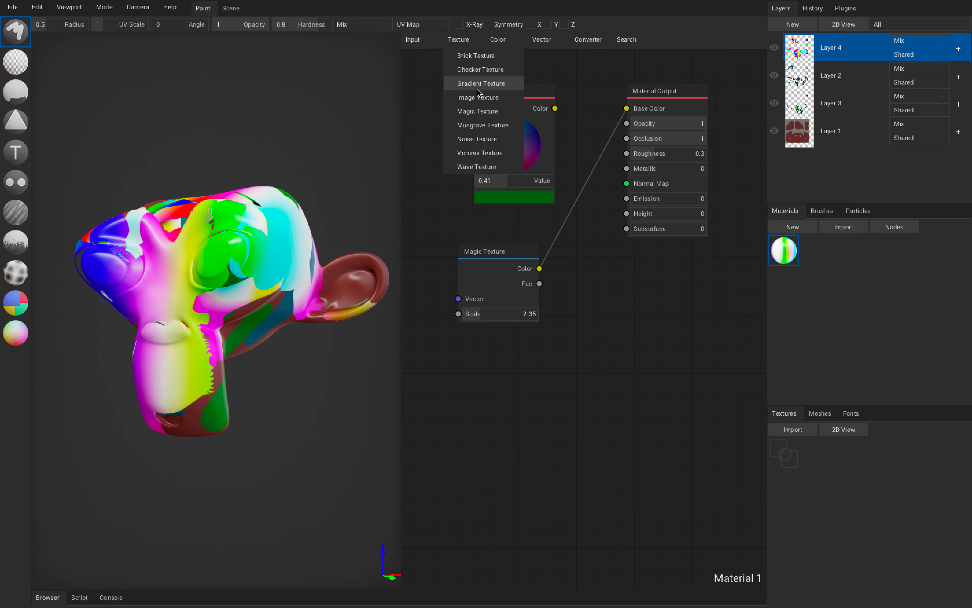
click(478, 140)
drag(561, 225, 473, 360)
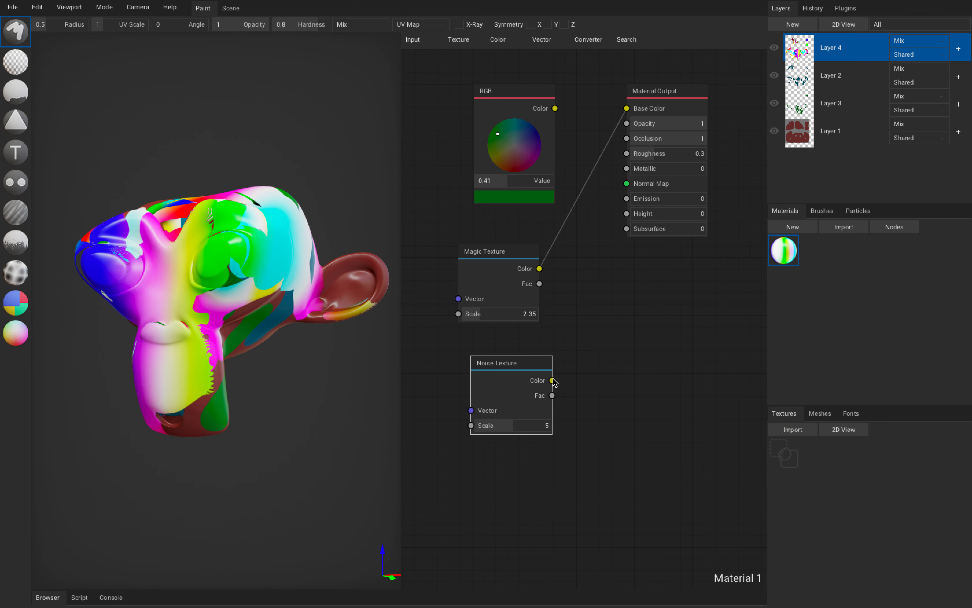
drag(553, 380, 627, 108)
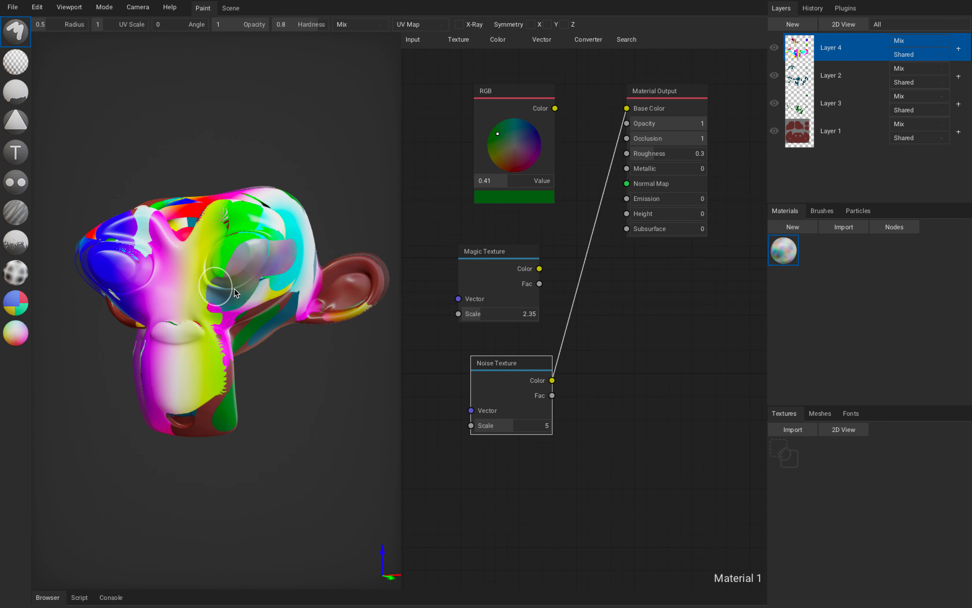
Paint Noise Texture strokes on Layer 4 over the monkey's eyes, forehead, nose and upper muzzle.
right_drag(235, 289, 266, 261)
mouse_move(266, 261)
mouse_down()
mouse_move(191, 317)
mouse_move(270, 262)
mouse_move(277, 330)
mouse_up()
right_drag(278, 329, 250, 282)
mouse_move(250, 281)
mouse_down()
mouse_move(202, 252)
mouse_move(226, 298)
mouse_up()
right_drag(209, 274, 227, 293)
mouse_move(201, 245)
mouse_down()
mouse_move(223, 236)
mouse_move(154, 217)
mouse_move(209, 190)
mouse_move(154, 317)
mouse_up()
right_drag(153, 318, 219, 283)
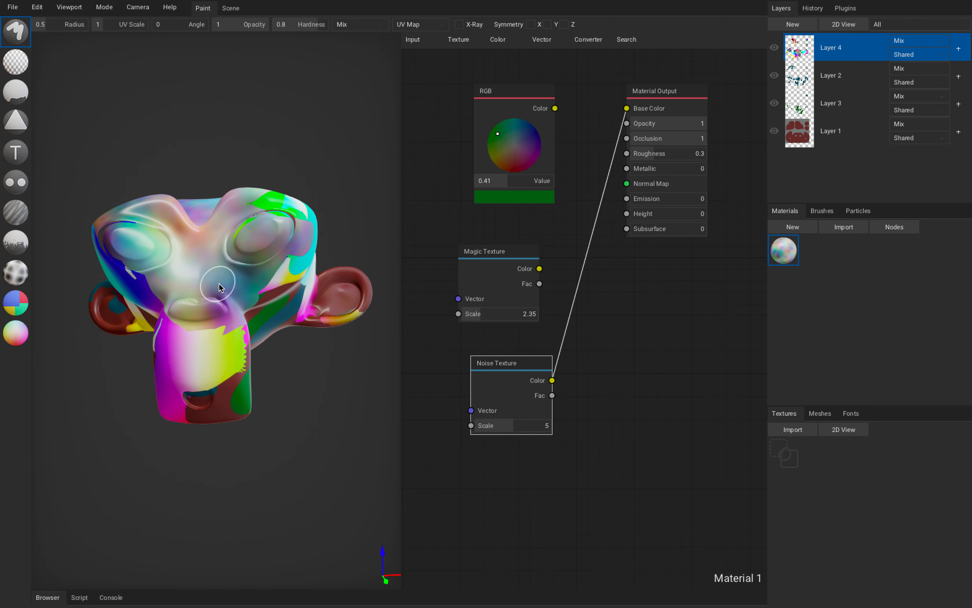
drag(171, 315, 221, 303)
right_drag(278, 308, 241, 217)
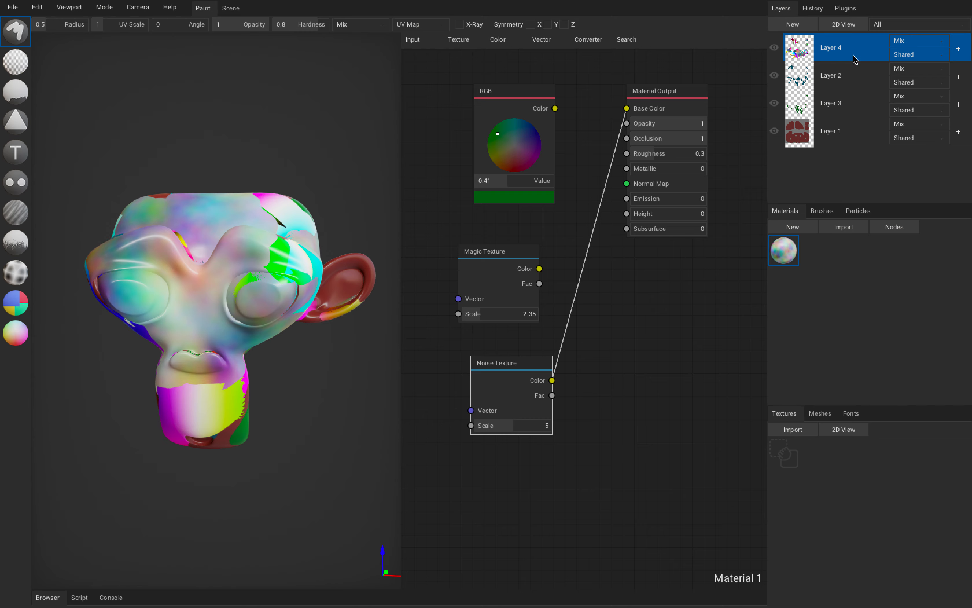
Move Layer 4 down between Layer 3 and Layer 1 and inspect the monkey head from several angles.
drag(805, 53, 814, 119)
right_drag(303, 232, 210, 282)
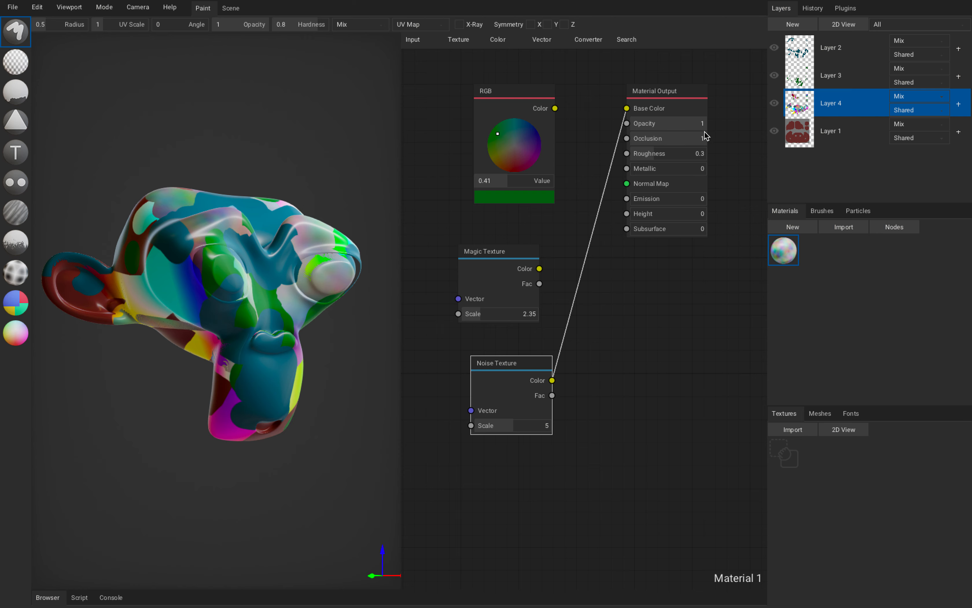
right_drag(217, 170, 178, 156)
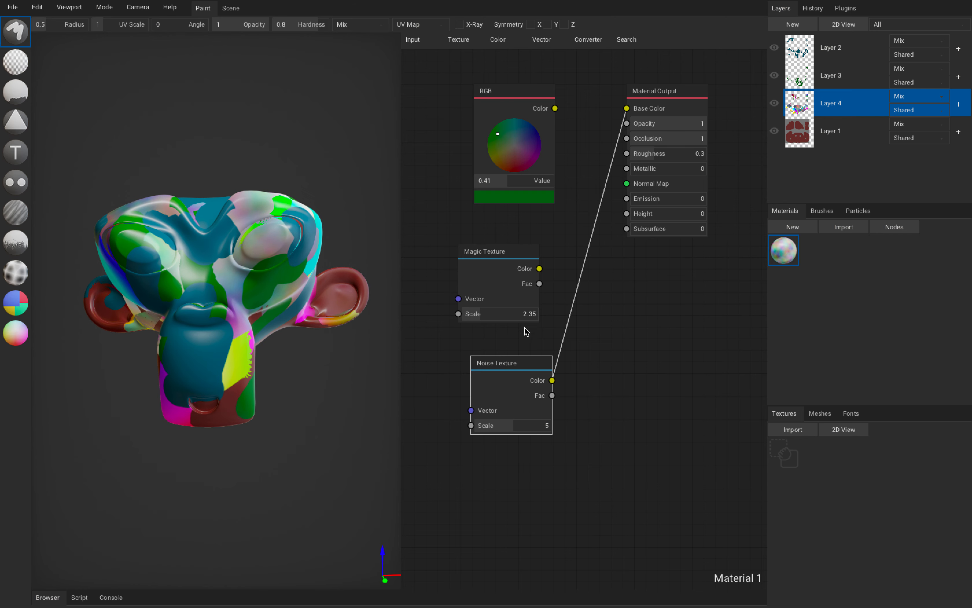
right_drag(294, 264, 288, 269)
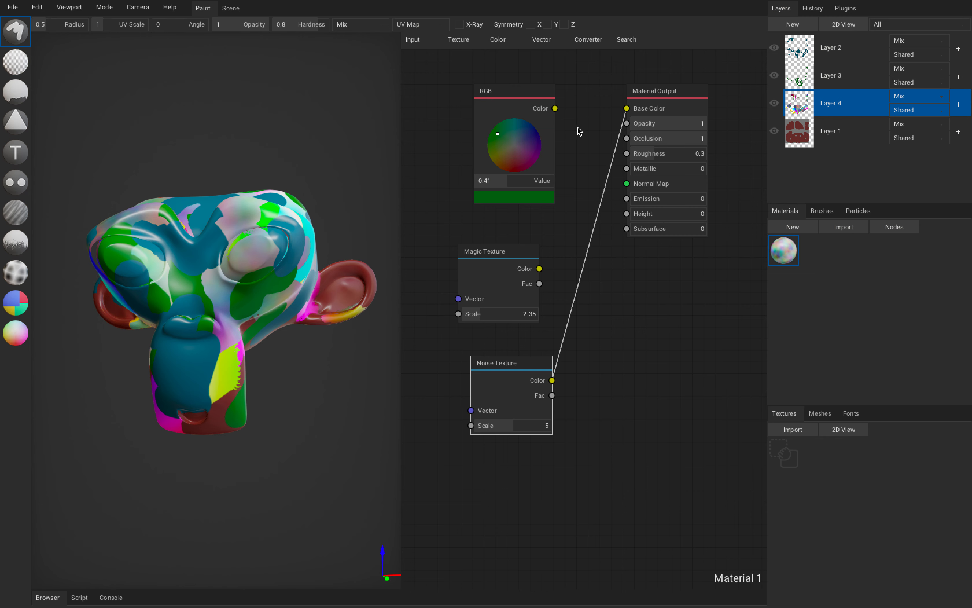
Create two new materials, select Material 2 for editing, and widen the 3D viewport beside the node editor.
click(800, 231)
click(799, 231)
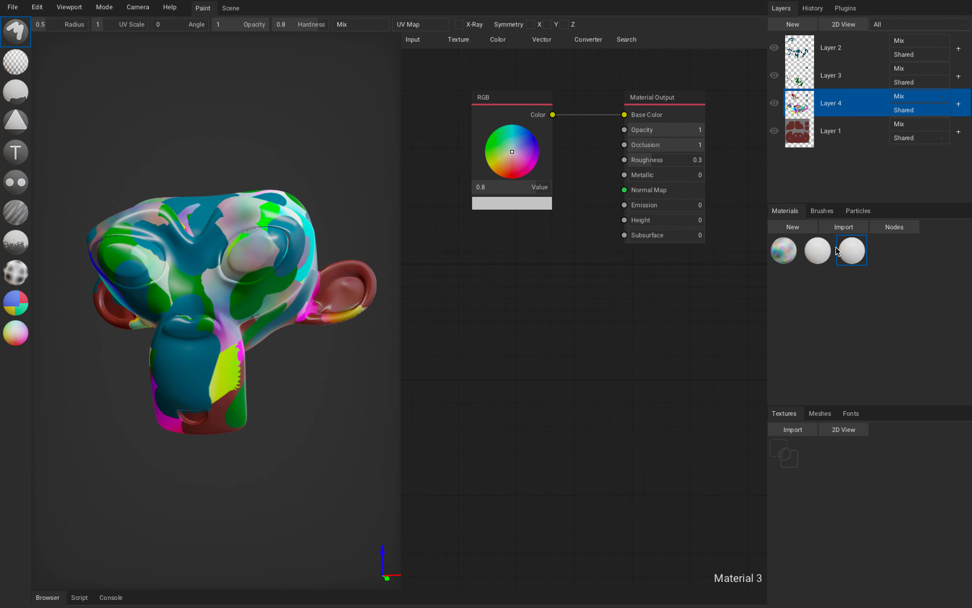
click(828, 252)
click(848, 251)
click(823, 250)
drag(402, 266, 444, 270)
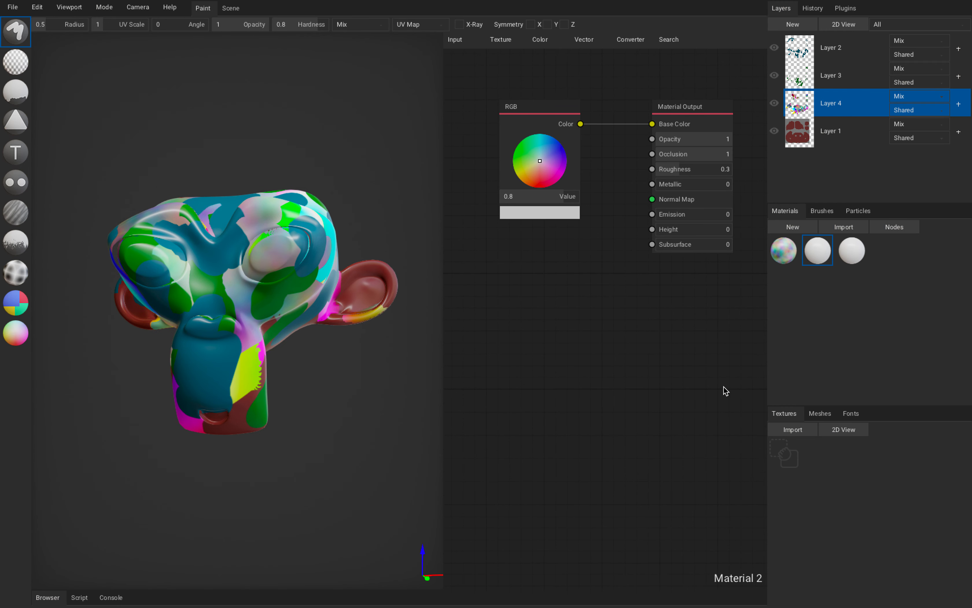
click(783, 430)
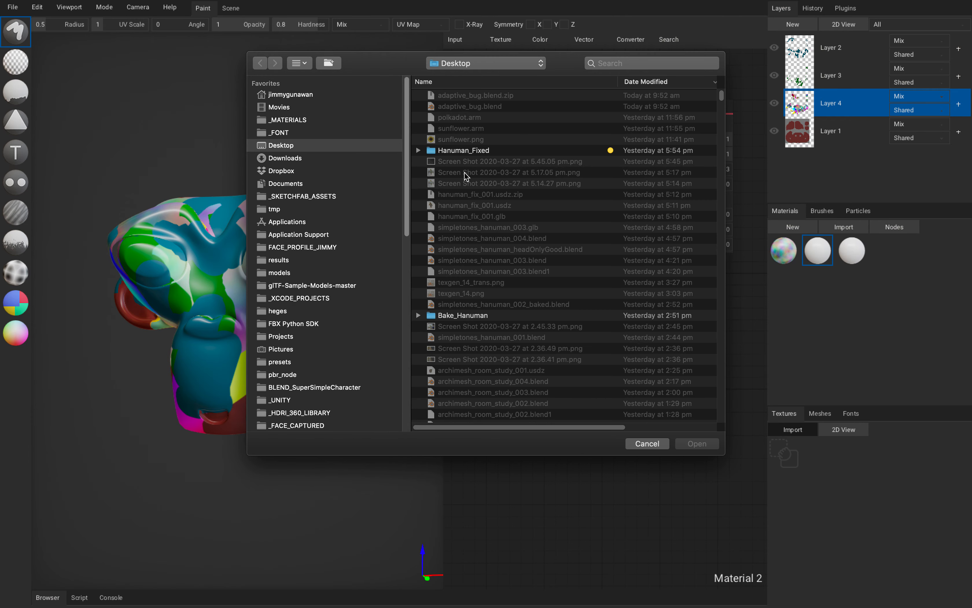
scroll(571, 320, down, 15)
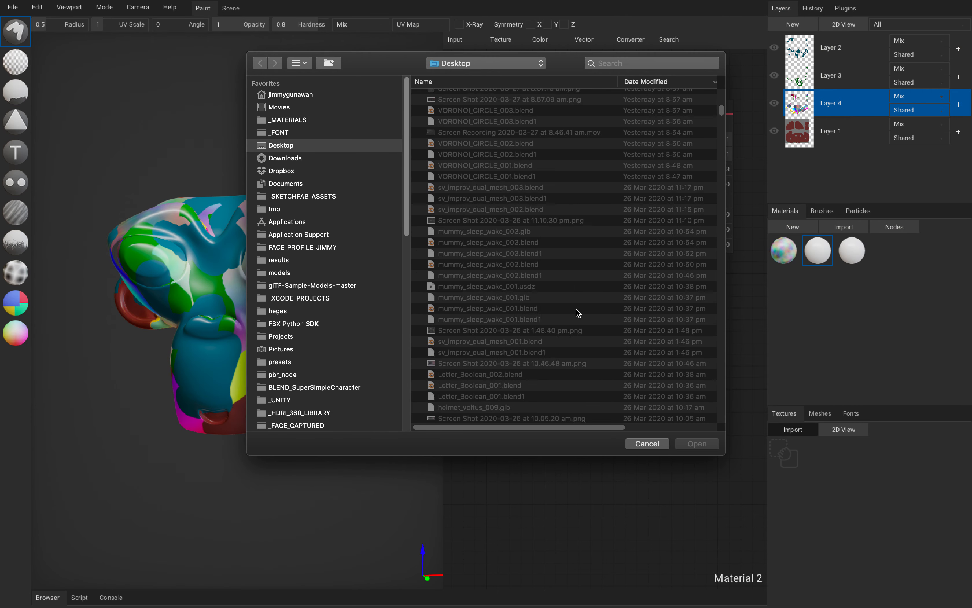
click(595, 177)
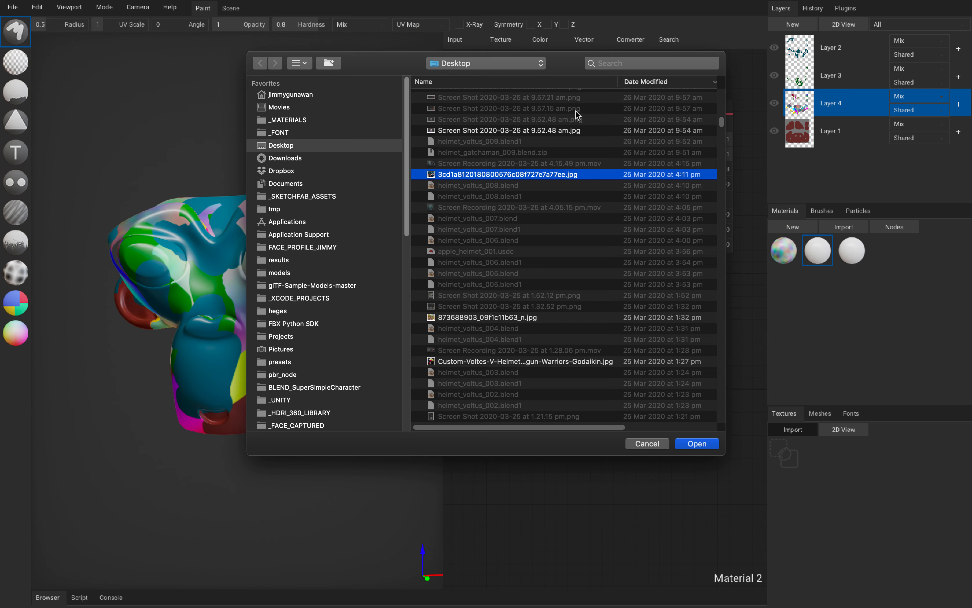
click(645, 443)
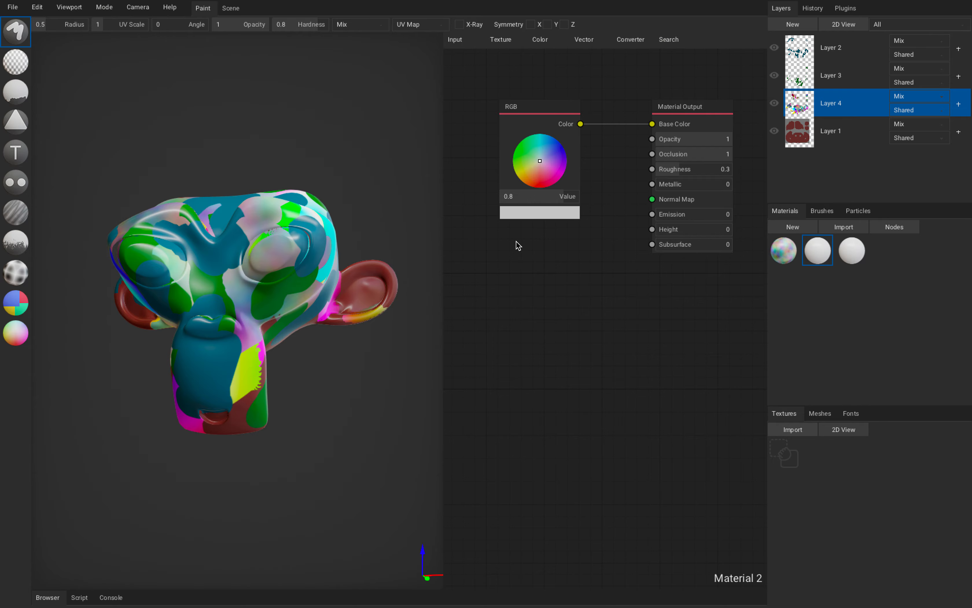
Switch to Finder and open the bamboo-wood-semigloss folder inside _MATERIALS.
scroll(423, 247, down, 1)
key(ctrl+Up)
key(ctrl+Up)
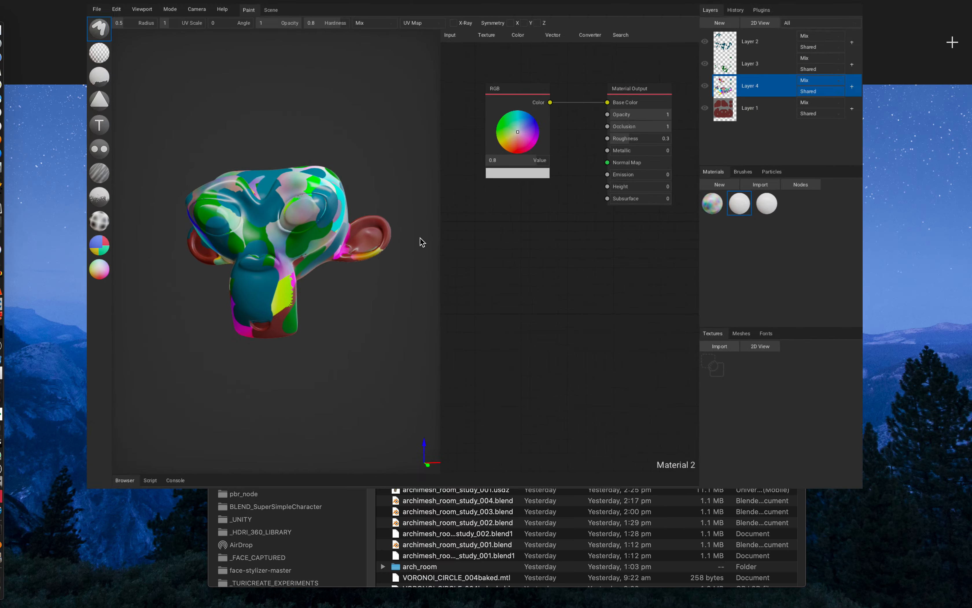
key(ctrl+Up)
click(290, 164)
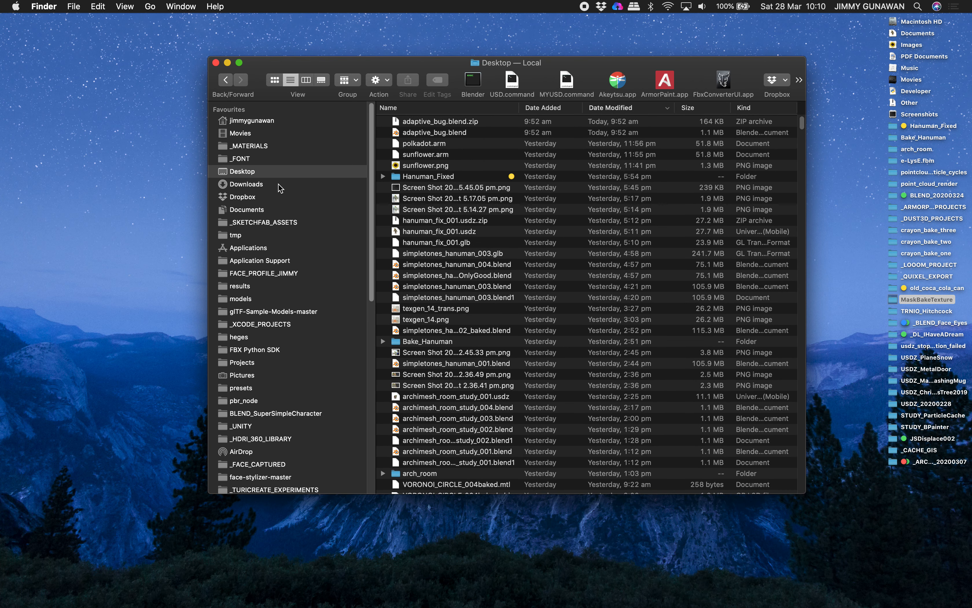
click(264, 152)
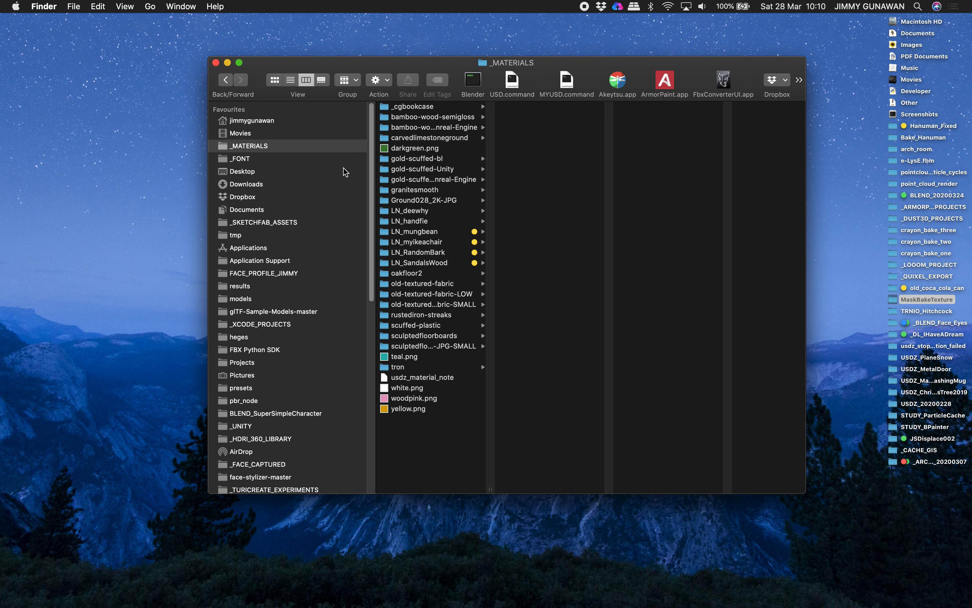
click(461, 120)
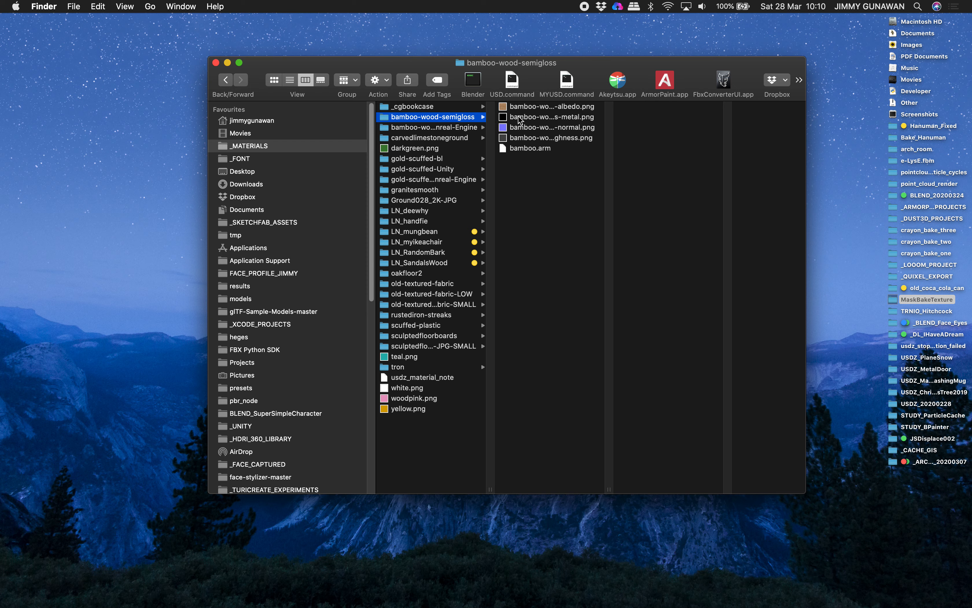
Switch back to ArmorPaint, take it out of full screen, and bring the Finder window forward beside it.
key(ctrl+Right)
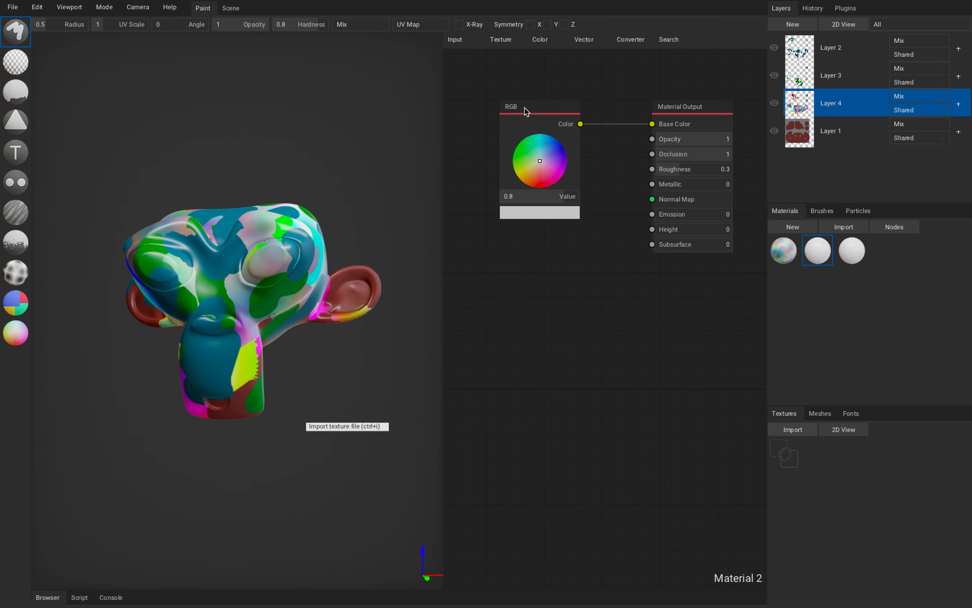
click(32, 18)
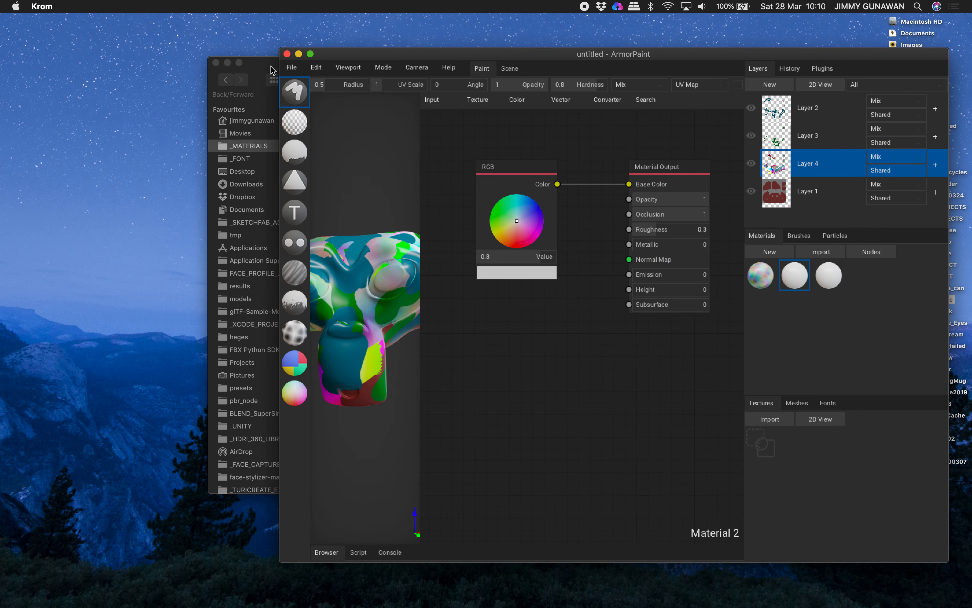
click(272, 70)
Import the bamboo-wood-semigloss albedo, metal, normal and roughness PNG files from Finder as ArmorPaint textures.
click(334, 127)
shift+click(340, 157)
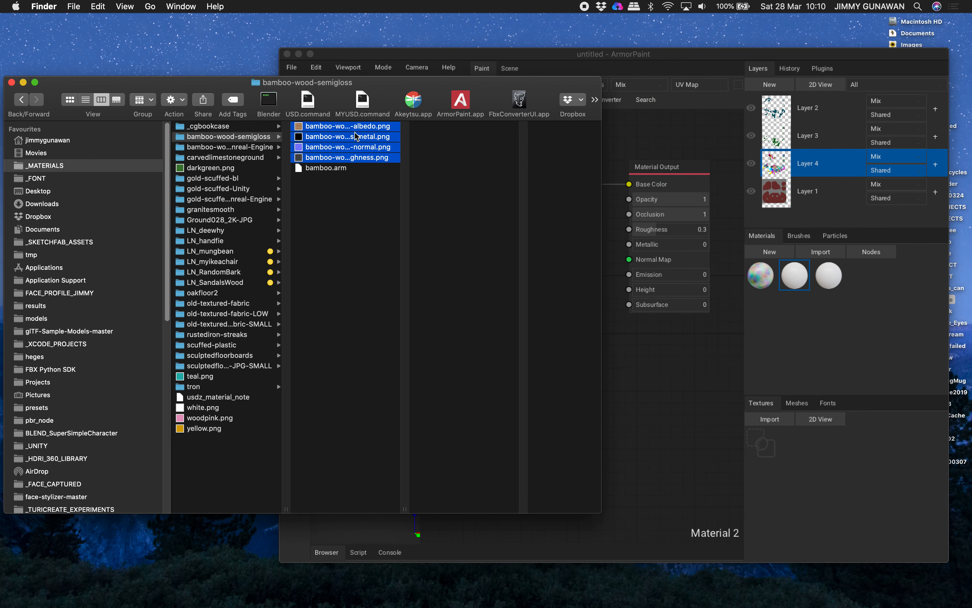
drag(320, 131, 809, 479)
click(396, 251)
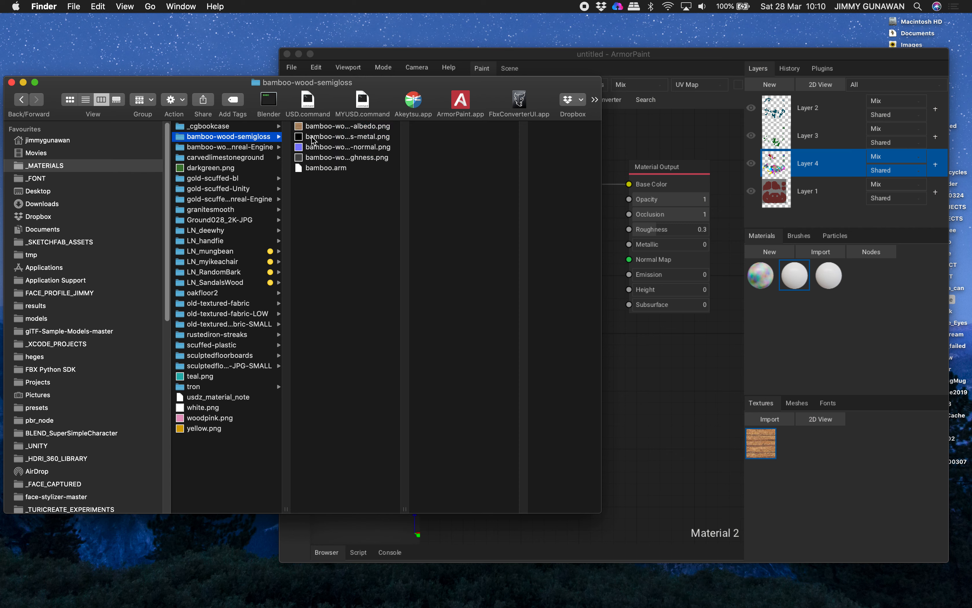
drag(313, 141, 803, 471)
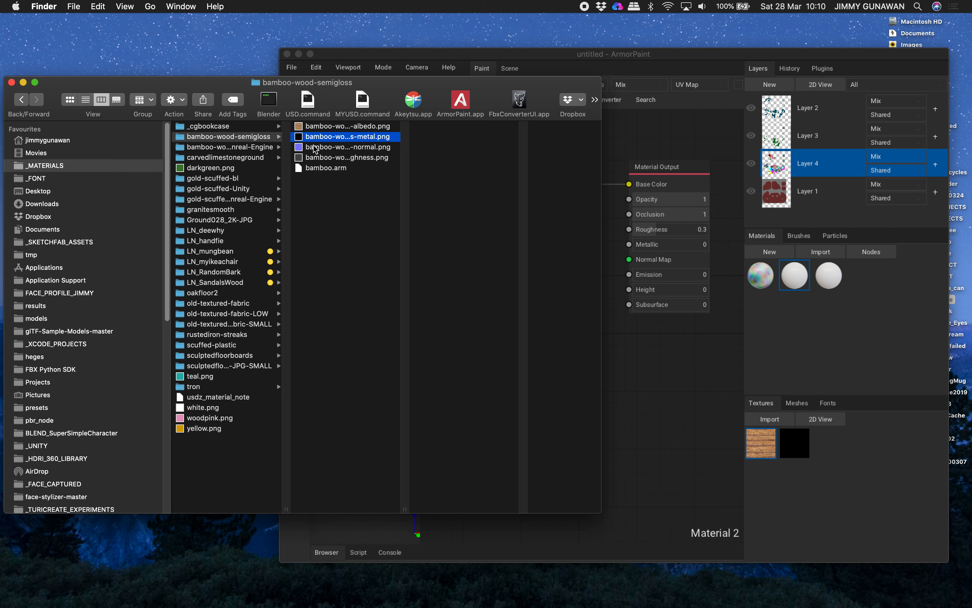
drag(315, 149, 830, 472)
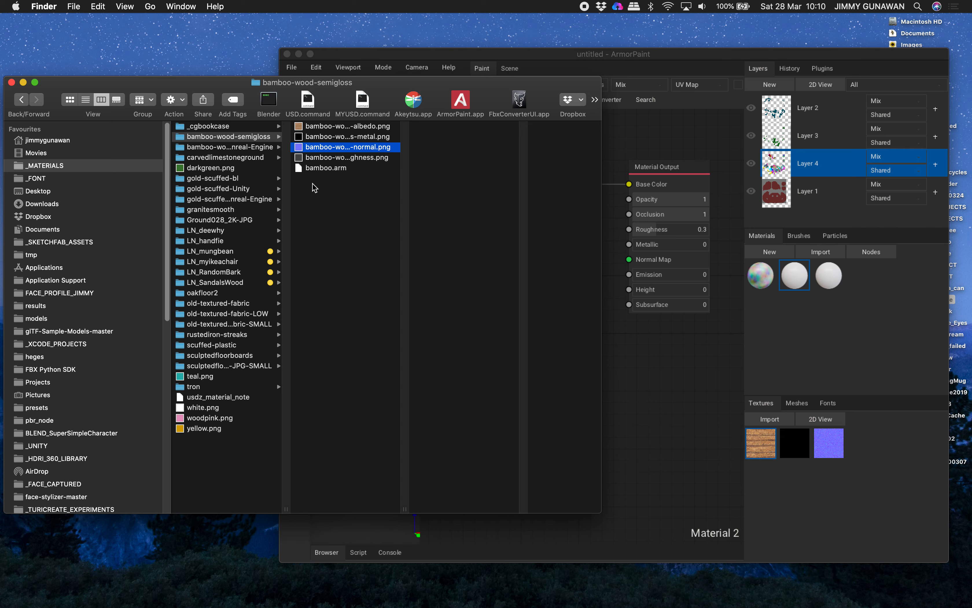
drag(314, 160, 864, 444)
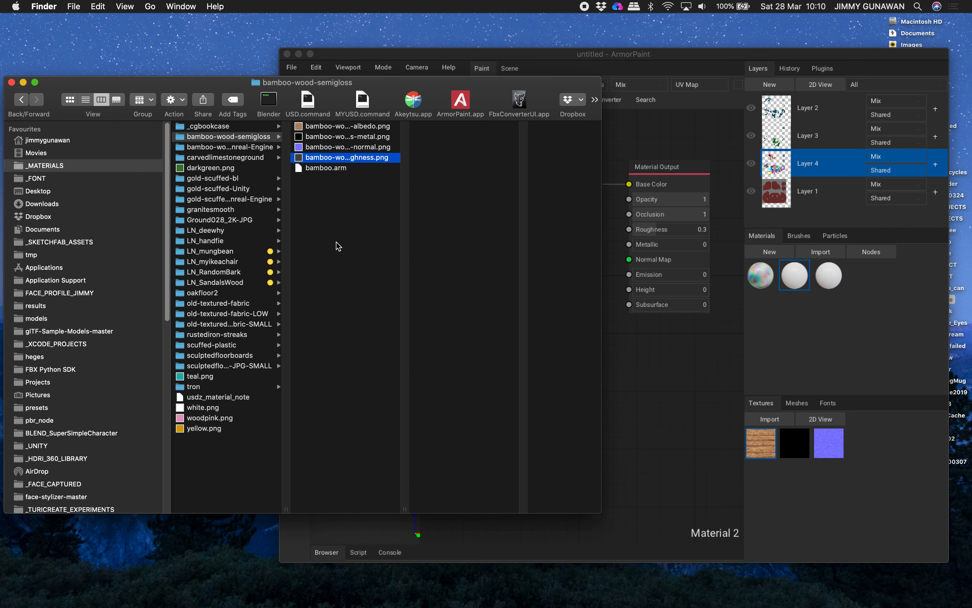
Move the Finder window out of the way and enlarge the ArmorPaint window across the desktop.
drag(62, 85, 13, 283)
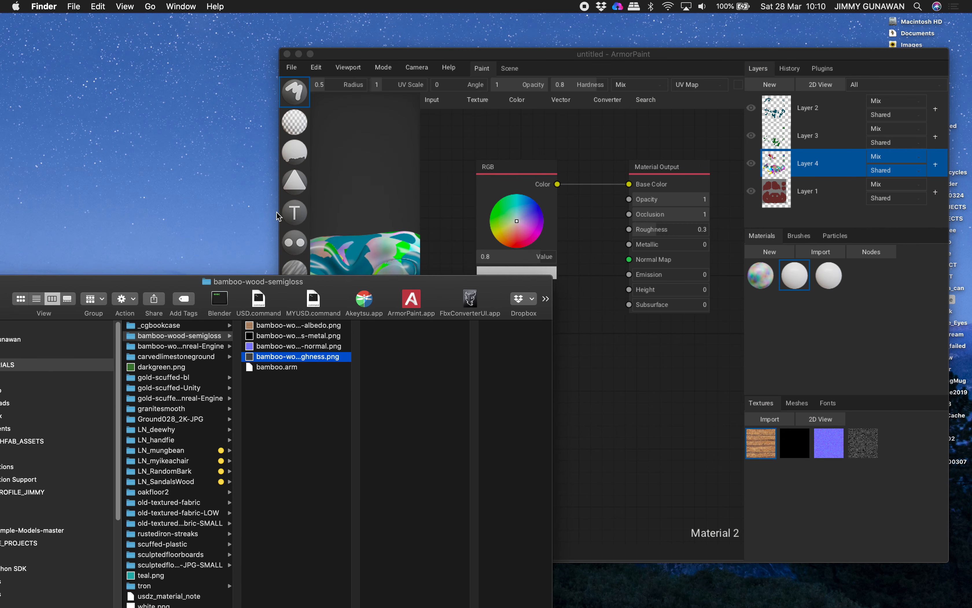
click(416, 63)
drag(278, 52, 9, 32)
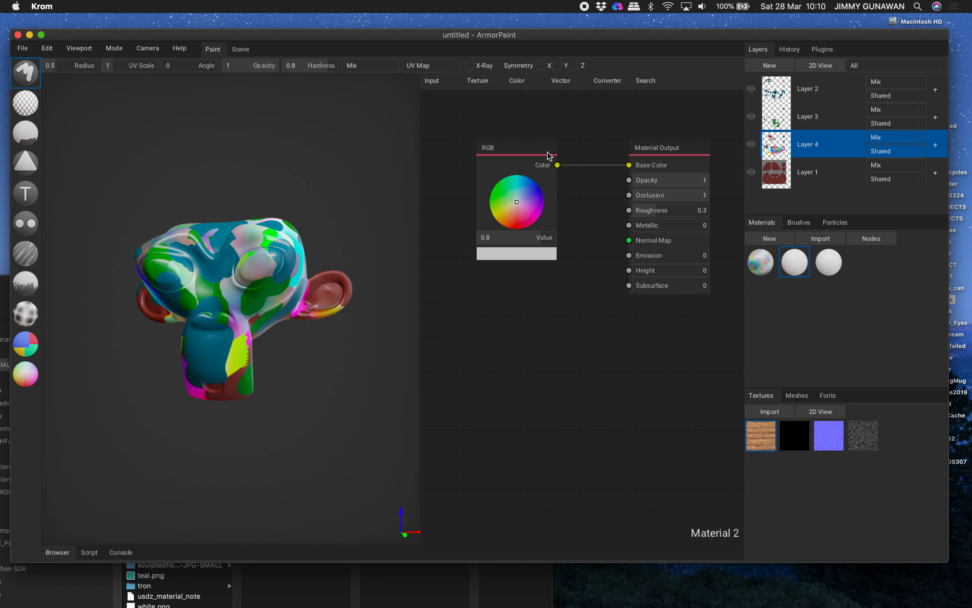
Replace Material 2's RGB node with an Image Texture of the bamboo albedo and connect its Color to Base Color.
drag(522, 153, 526, 156)
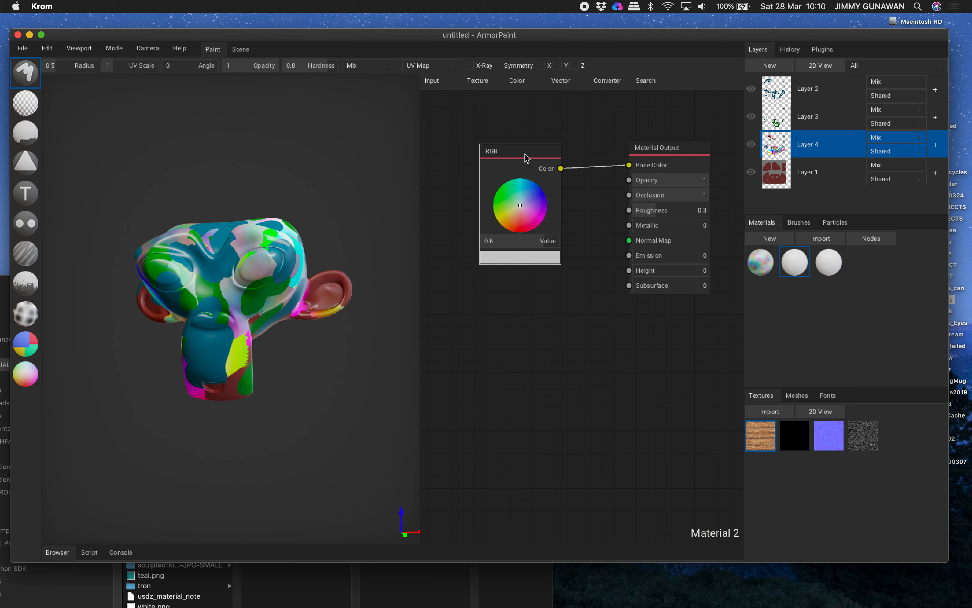
key(Delete)
drag(744, 425, 534, 180)
drag(592, 193, 629, 165)
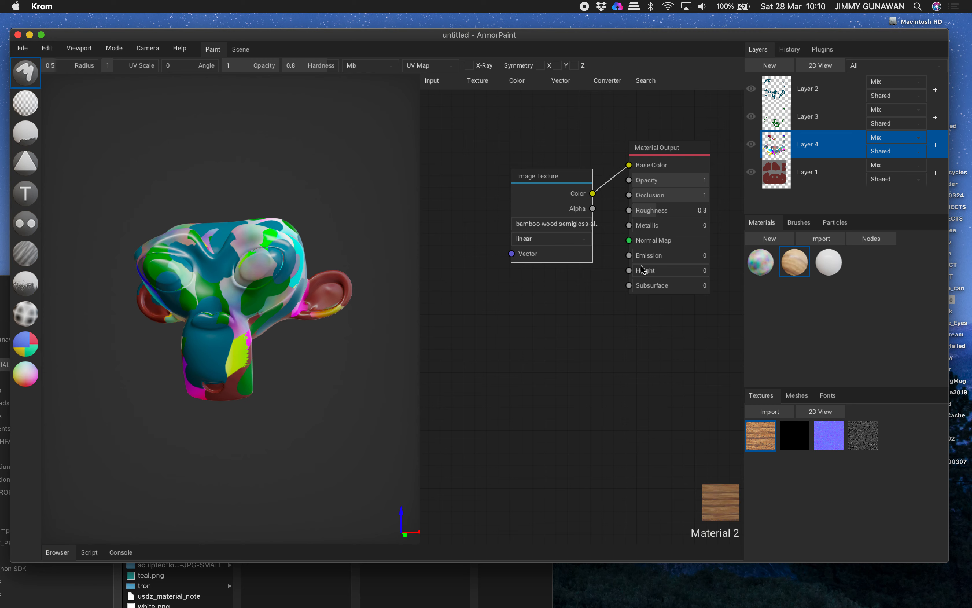
Add Image Texture nodes for the bamboo normal and roughness maps, connecting them to Normal Map and Metallic respectively.
drag(827, 436, 631, 241)
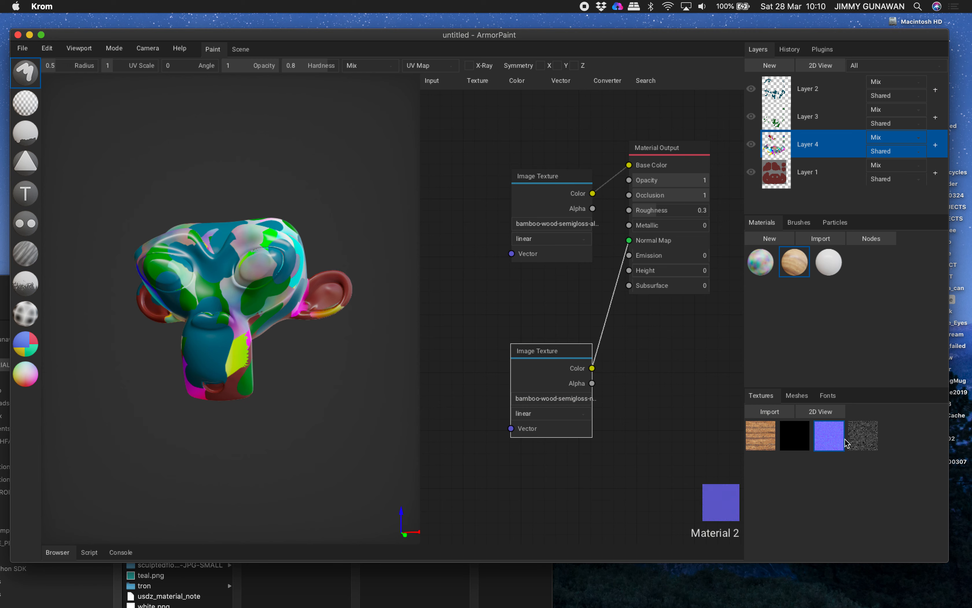
drag(798, 442, 629, 225)
drag(694, 385, 441, 270)
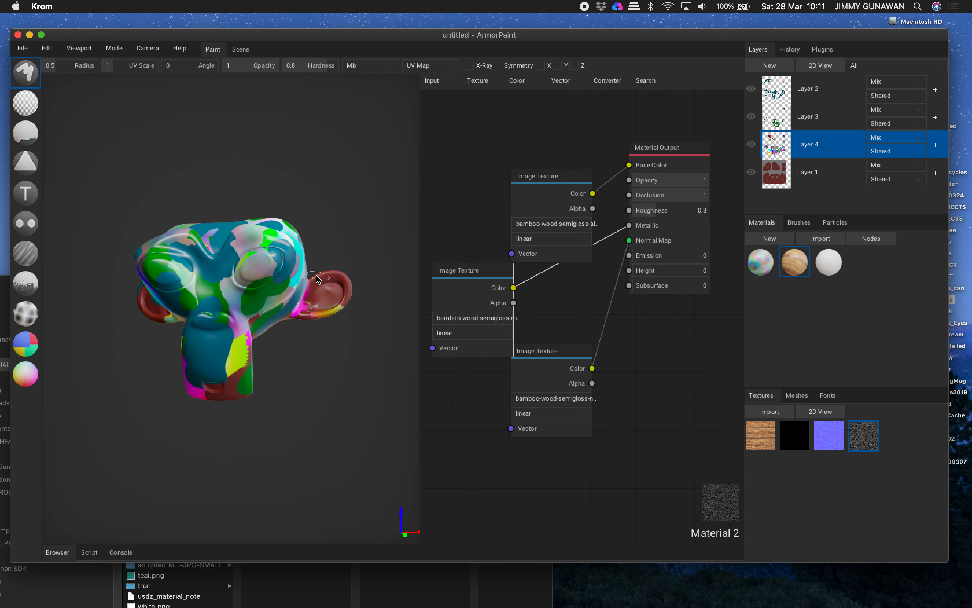
Add a new paint layer above Layer 2 and view the monkey from the front.
right_drag(250, 284, 289, 315)
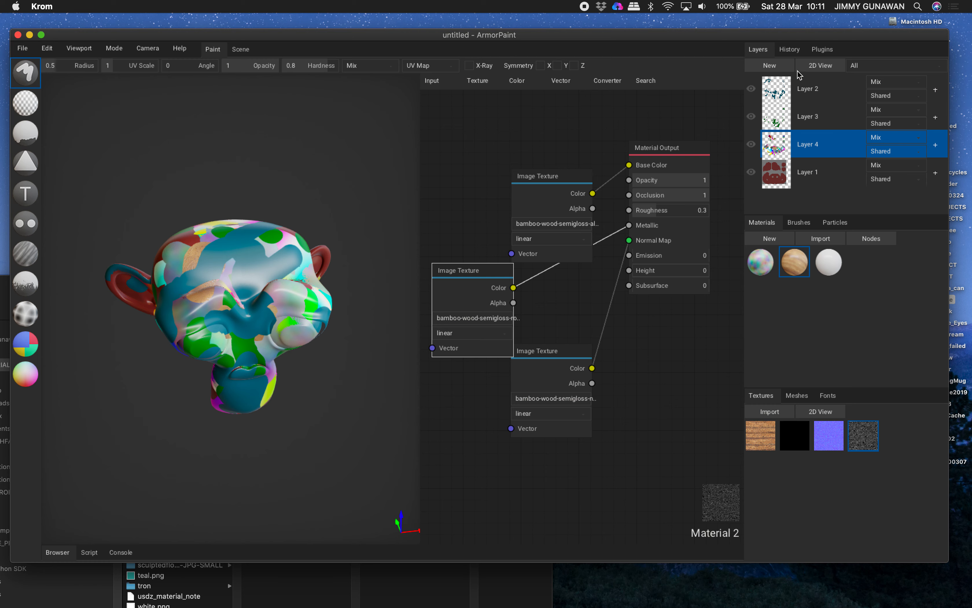
click(785, 67)
key(1)
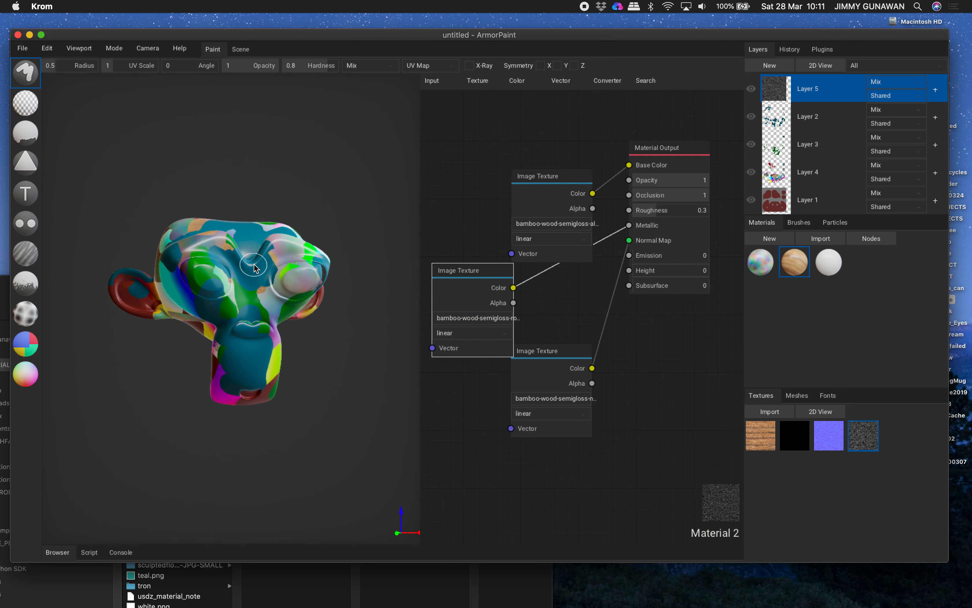
Paint the bamboo material on Layer 5 over the monkey's eyes, brow and forehead.
mouse_move(232, 248)
mouse_down()
mouse_move(191, 250)
mouse_move(188, 278)
mouse_up()
right_drag(197, 282, 266, 321)
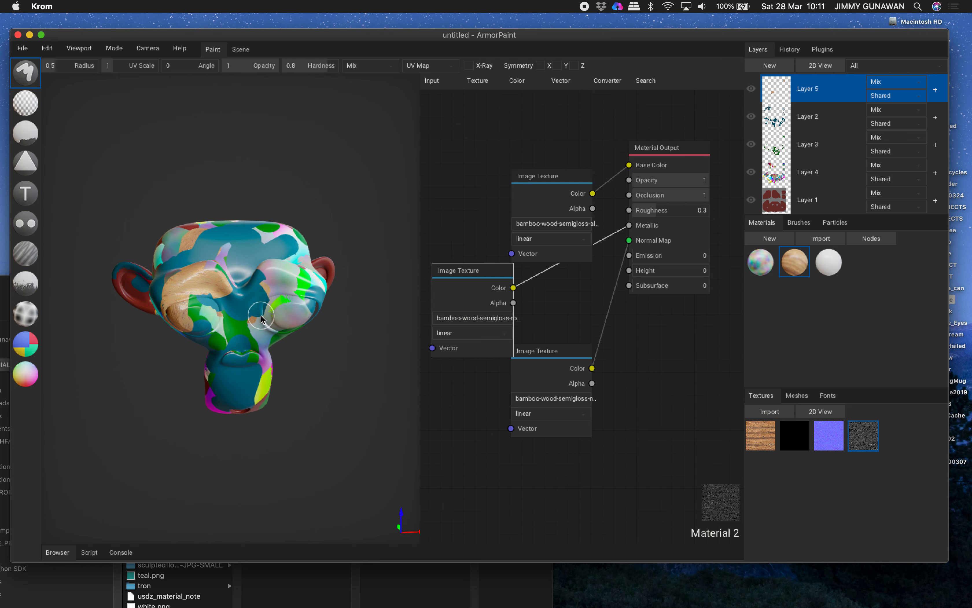
drag(214, 240, 243, 254)
right_drag(242, 258, 251, 290)
scroll(250, 290, up, 2)
drag(271, 236, 275, 313)
right_drag(281, 313, 259, 300)
mouse_move(263, 233)
mouse_down()
mouse_move(249, 286)
mouse_move(215, 341)
mouse_move(191, 318)
mouse_up()
Paint more bamboo strokes over the monkey's nose, upper muzzle and the side of its head.
key(1)
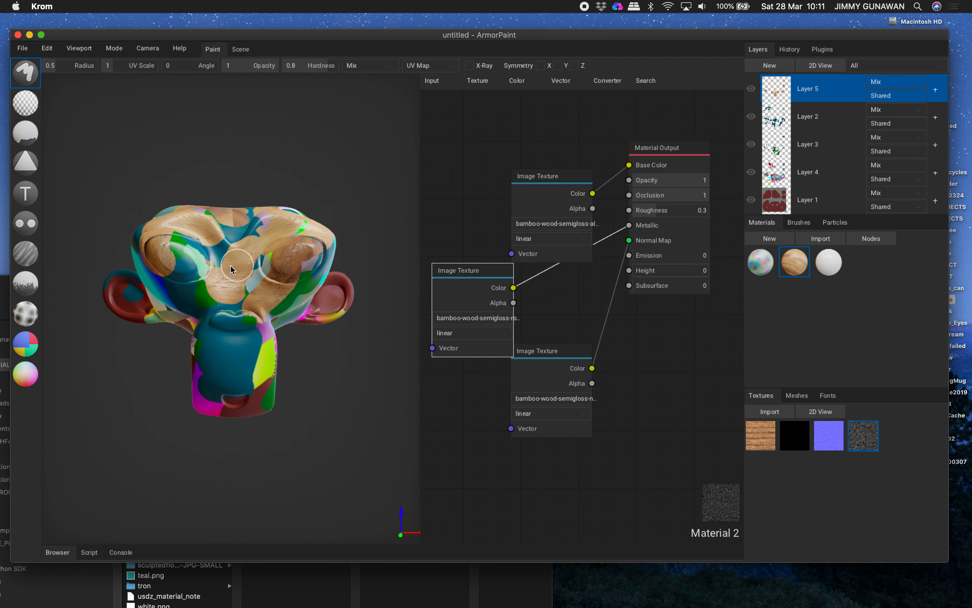
mouse_move(238, 266)
mouse_down()
mouse_move(216, 329)
mouse_move(239, 313)
mouse_up()
right_drag(243, 304, 270, 309)
mouse_move(223, 286)
mouse_down()
mouse_move(188, 279)
mouse_move(181, 257)
mouse_up()
mouse_move(243, 257)
right_down()
mouse_move(226, 275)
mouse_move(235, 262)
right_up()
drag(235, 263, 211, 271)
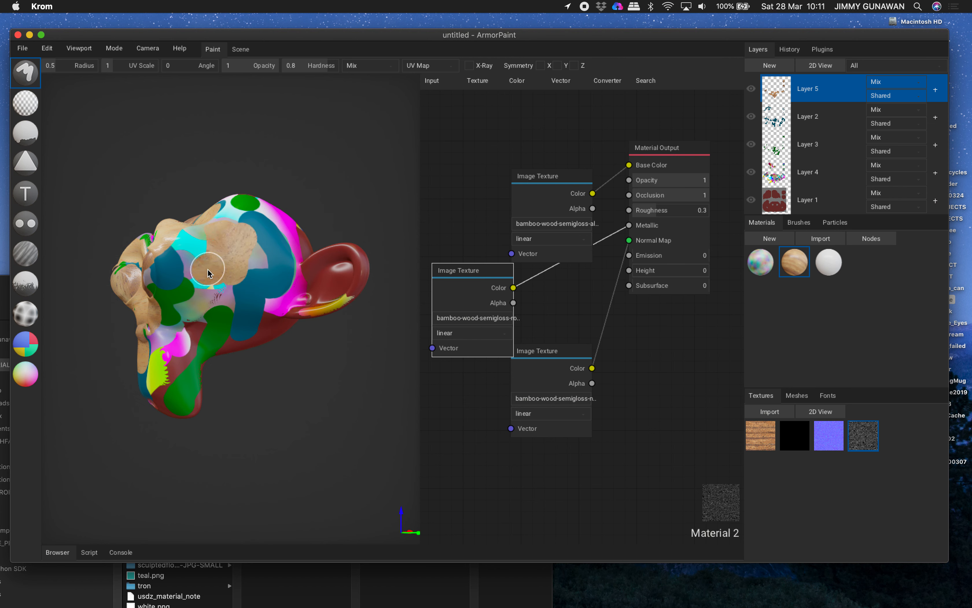
right_drag(213, 270, 263, 286)
scroll(265, 286, up, 1)
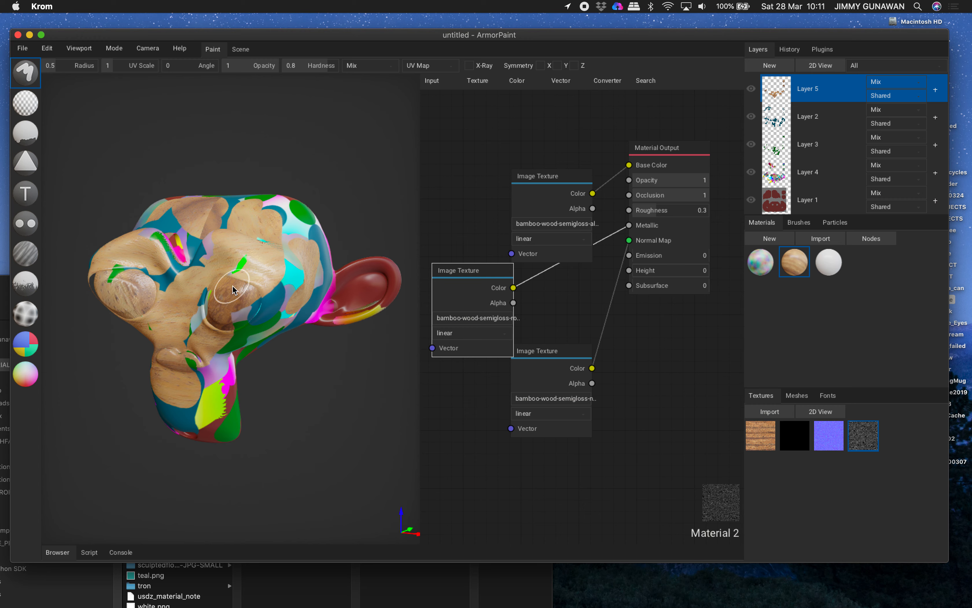
right_drag(222, 283, 169, 236)
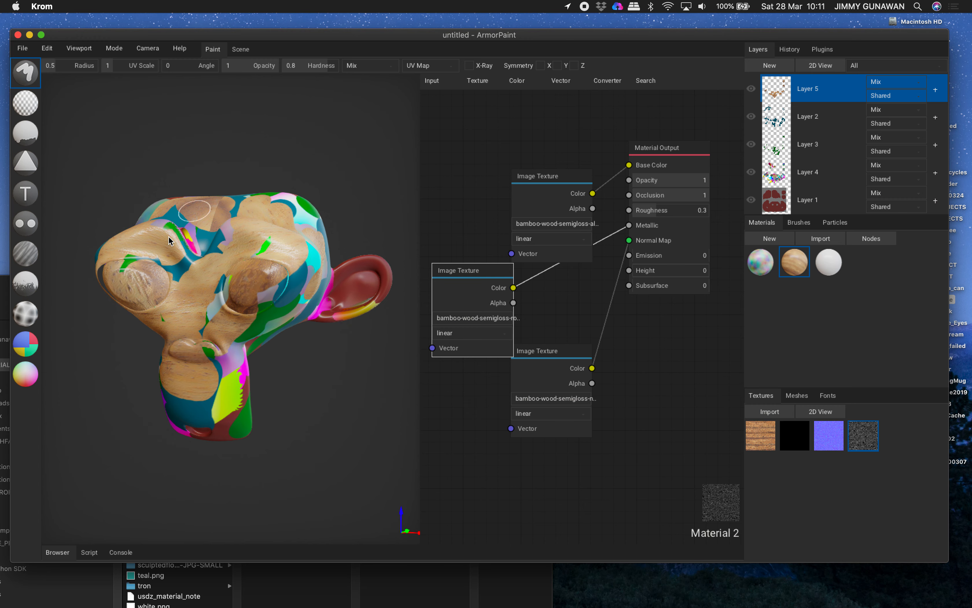
Set the brush's texture coordinates to Triplanar and repaint bamboo over the monkey's eyes, cheeks, nose and brow.
click(412, 67)
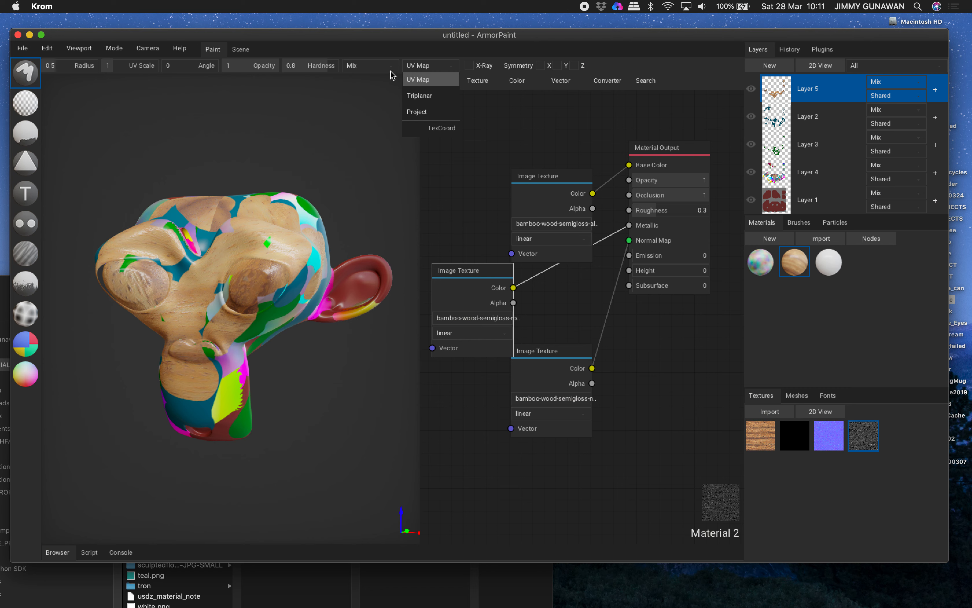
click(426, 96)
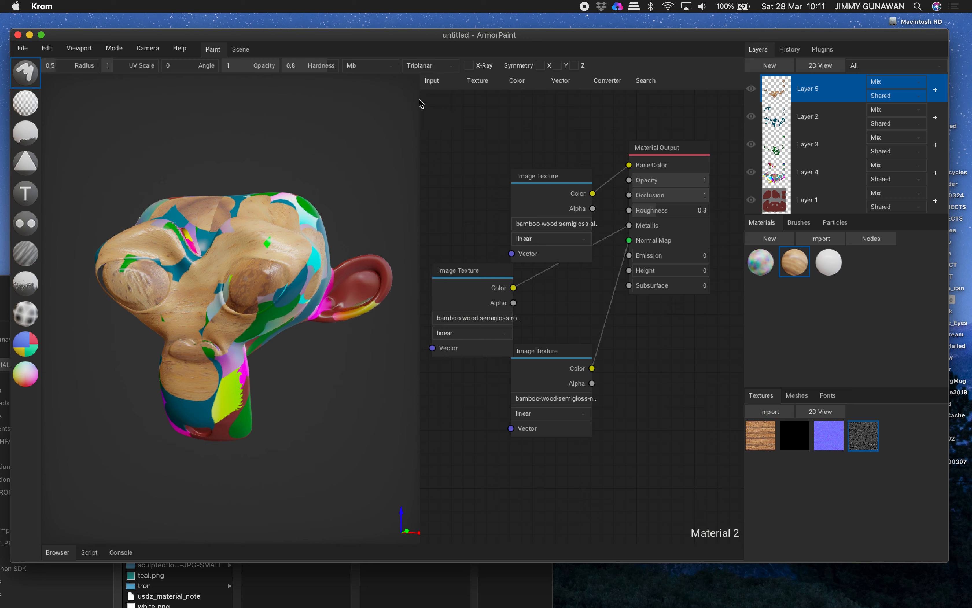
right_drag(223, 301, 269, 304)
mouse_move(168, 261)
mouse_down()
mouse_move(157, 319)
mouse_move(248, 247)
mouse_move(269, 346)
mouse_up()
right_drag(269, 345, 193, 318)
mouse_move(193, 317)
mouse_down()
mouse_move(198, 254)
mouse_move(294, 270)
mouse_move(226, 217)
mouse_up()
mouse_move(226, 225)
right_down()
mouse_move(285, 275)
mouse_move(334, 277)
right_up()
mouse_move(249, 273)
mouse_down()
mouse_move(221, 254)
mouse_move(279, 315)
mouse_up()
right_drag(281, 320, 167, 236)
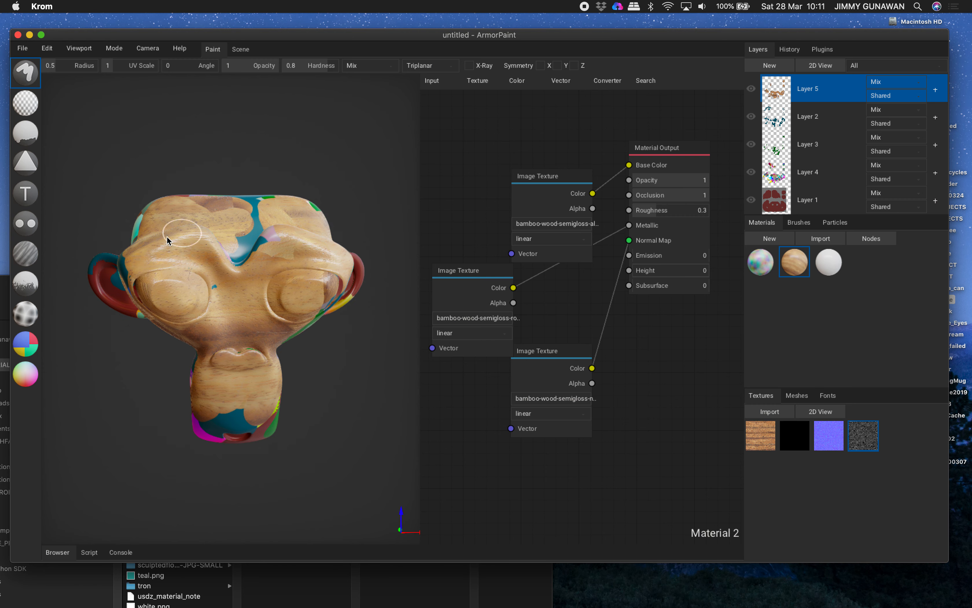
Cover the remaining forehead and brow patches with triplanar bamboo strokes and inspect the head from the side.
mouse_move(231, 208)
right_down()
mouse_move(235, 268)
mouse_move(297, 277)
right_up()
mouse_move(241, 258)
mouse_down()
mouse_move(272, 275)
mouse_move(311, 278)
mouse_up()
right_drag(262, 242, 302, 277)
mouse_move(224, 244)
mouse_down()
mouse_move(184, 272)
mouse_move(240, 295)
mouse_up()
right_drag(300, 279, 165, 288)
drag(171, 240, 213, 246)
right_drag(217, 250, 224, 206)
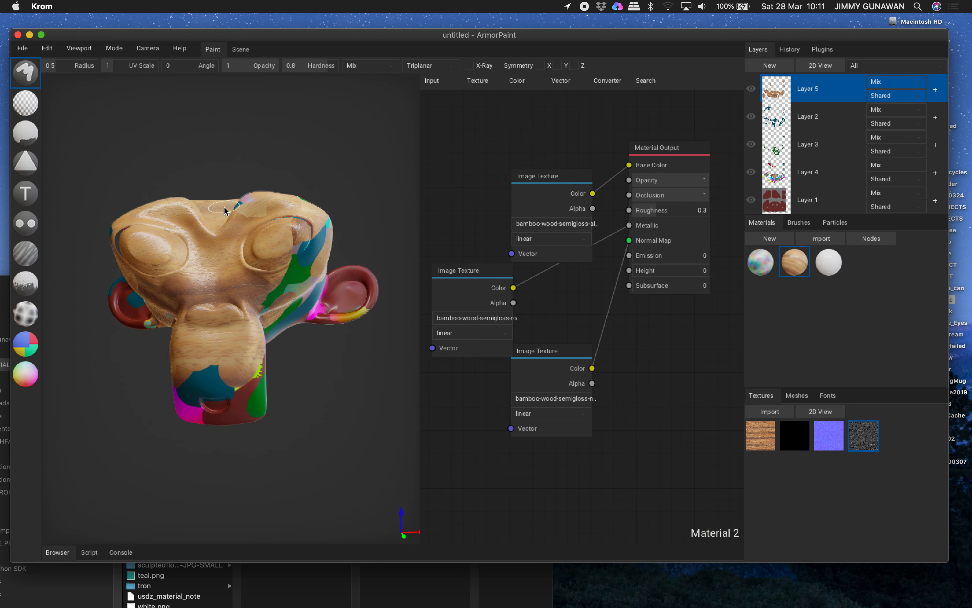
right_drag(285, 283, 232, 269)
mouse_move(174, 282)
right_down()
mouse_move(281, 306)
mouse_move(247, 251)
mouse_move(362, 281)
right_up()
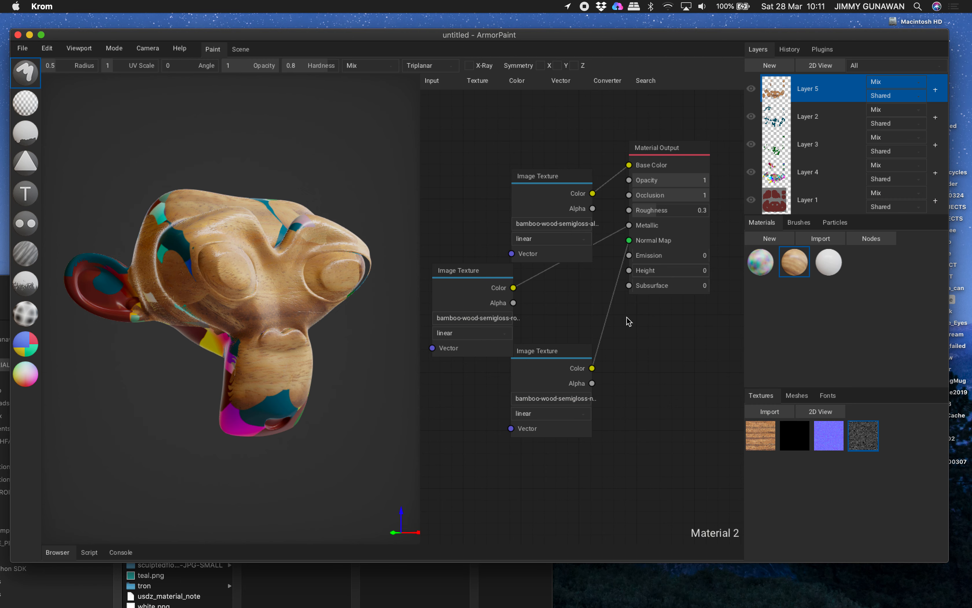
Paint the noise-texture Material 1 over the monkey's eyes, brow and one side of the nose on Layer 5.
click(763, 262)
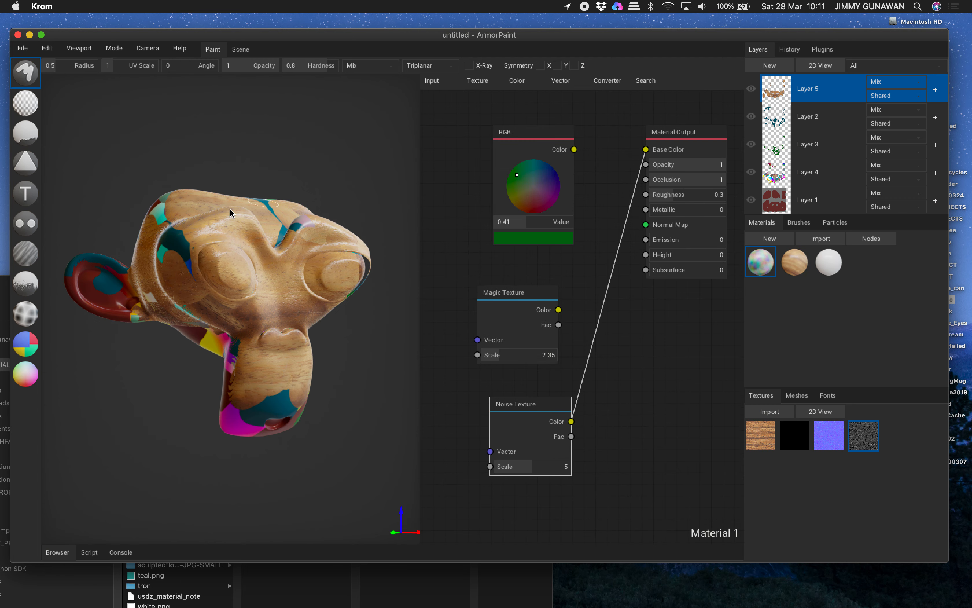
drag(260, 235, 263, 281)
drag(195, 262, 205, 247)
drag(229, 313, 256, 320)
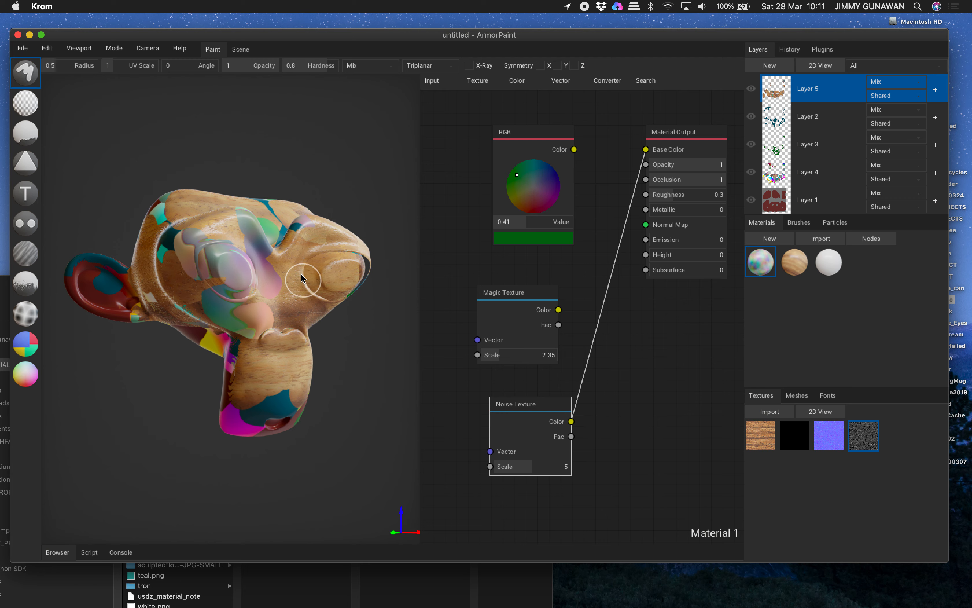
drag(301, 277, 324, 236)
mouse_move(354, 253)
right_down()
mouse_move(278, 271)
mouse_move(261, 258)
right_up()
drag(264, 260, 282, 280)
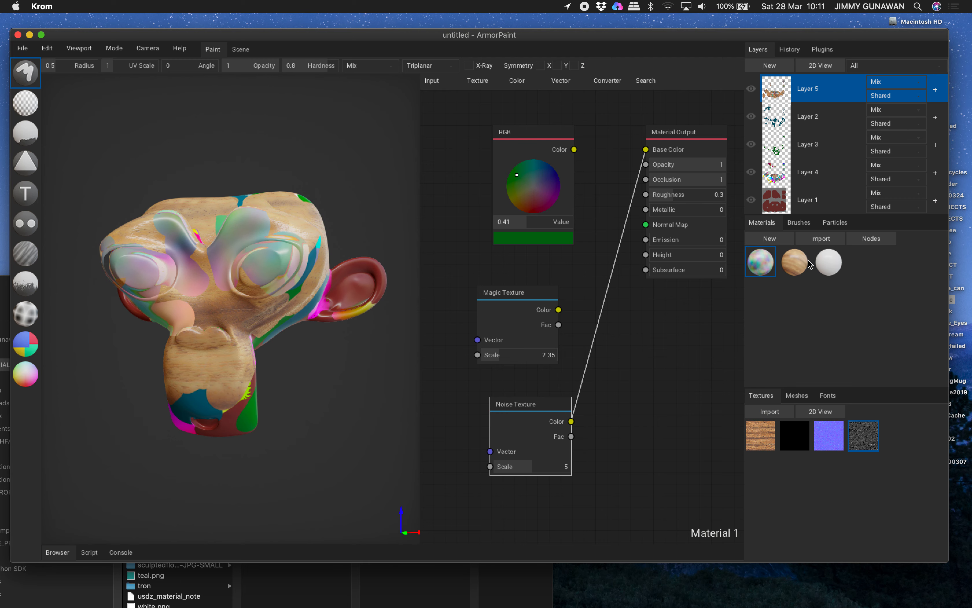
Select the plain white Material 3, then switch to Finder and open the Ground028_2K-JPG texture folder.
click(825, 263)
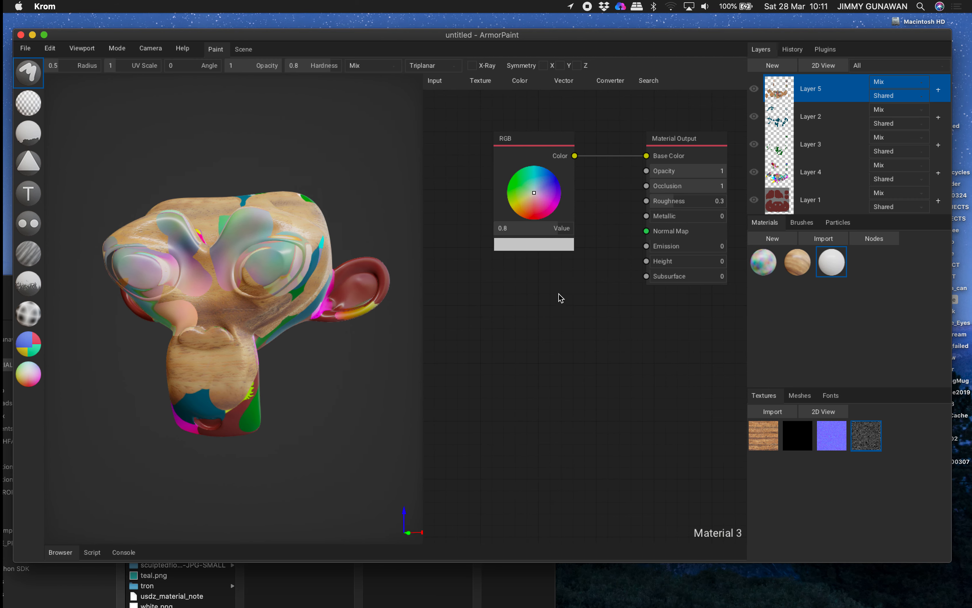
drag(193, 35, 532, 31)
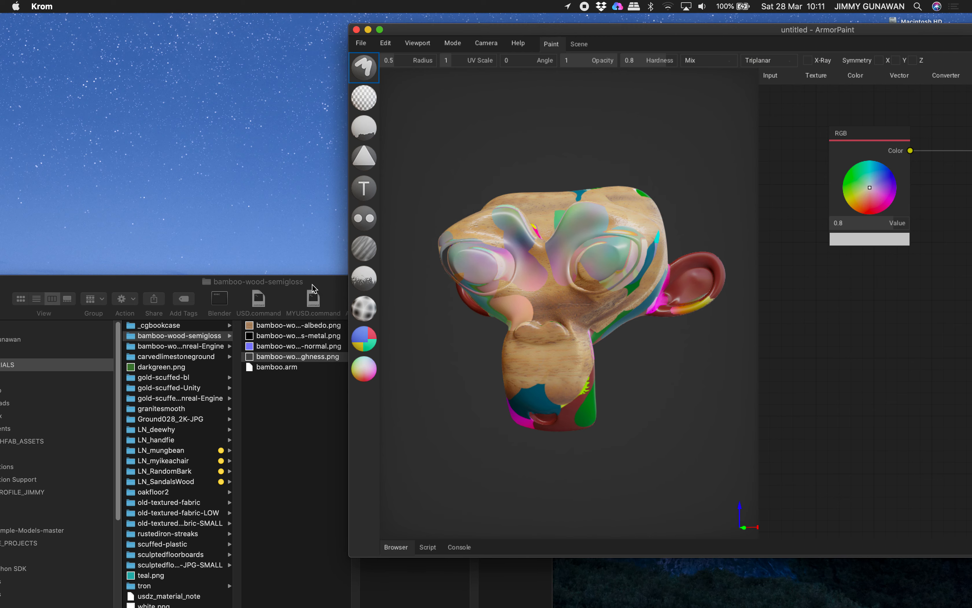
drag(311, 285, 350, 193)
click(233, 265)
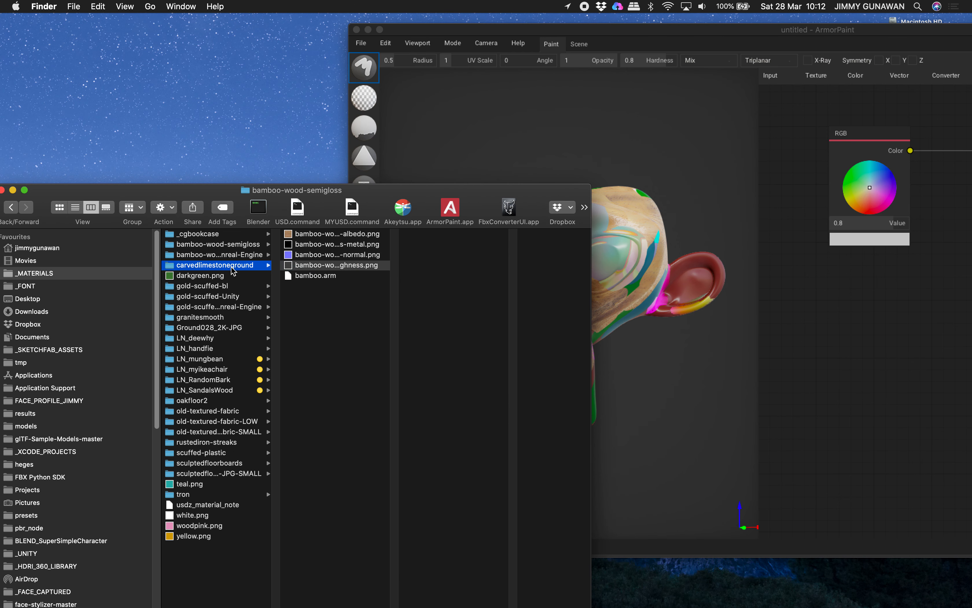
click(234, 328)
drag(432, 204, 260, 163)
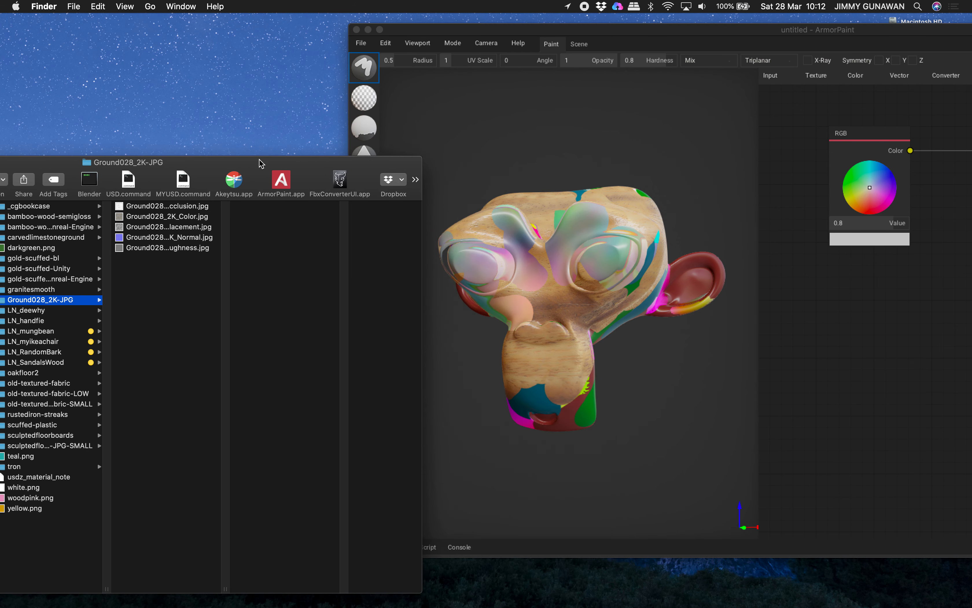
Arrange the Finder and ArmorPaint windows side by side and widen the file column to show the full texture names.
drag(526, 31, 397, 29)
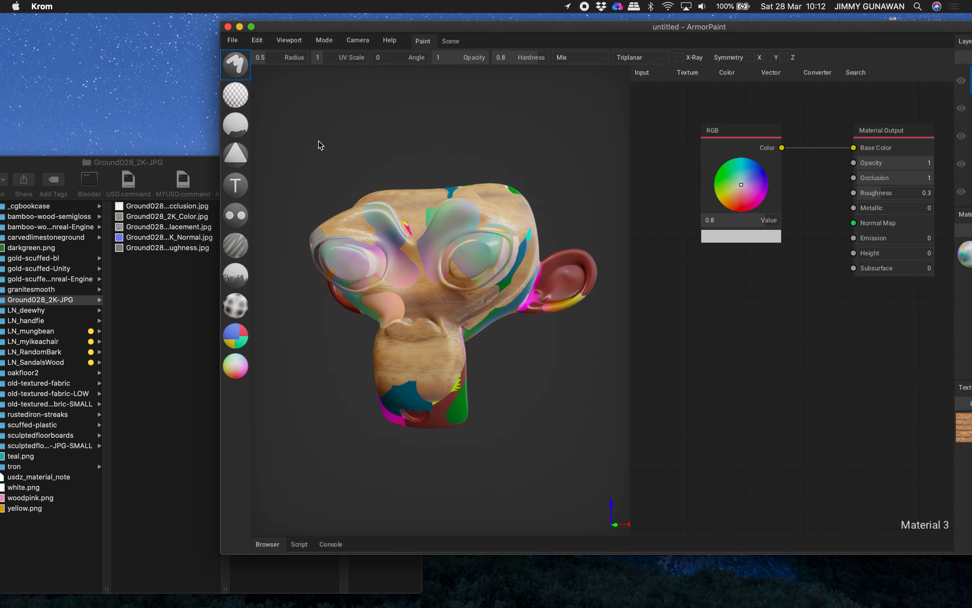
click(172, 165)
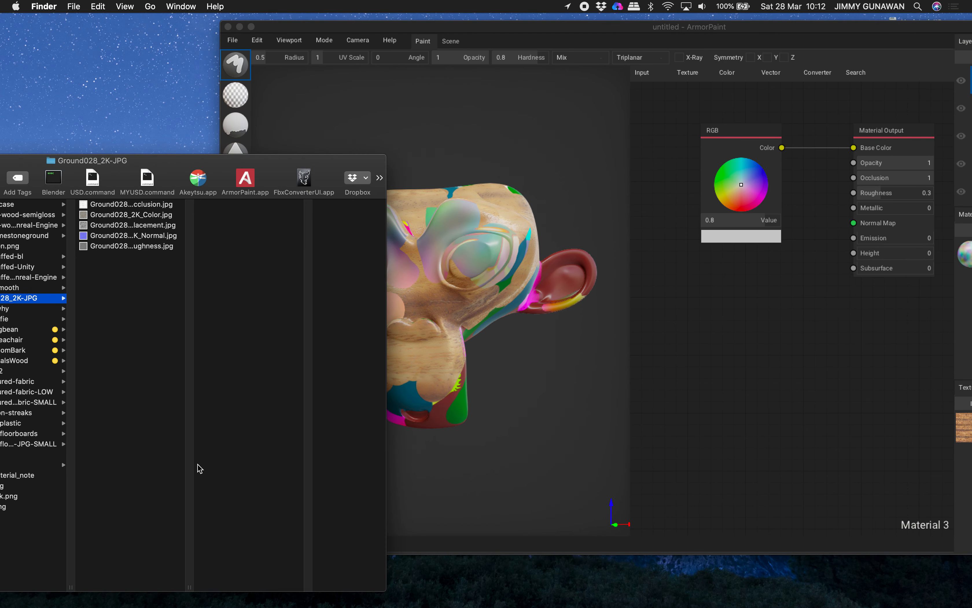
drag(193, 583, 226, 583)
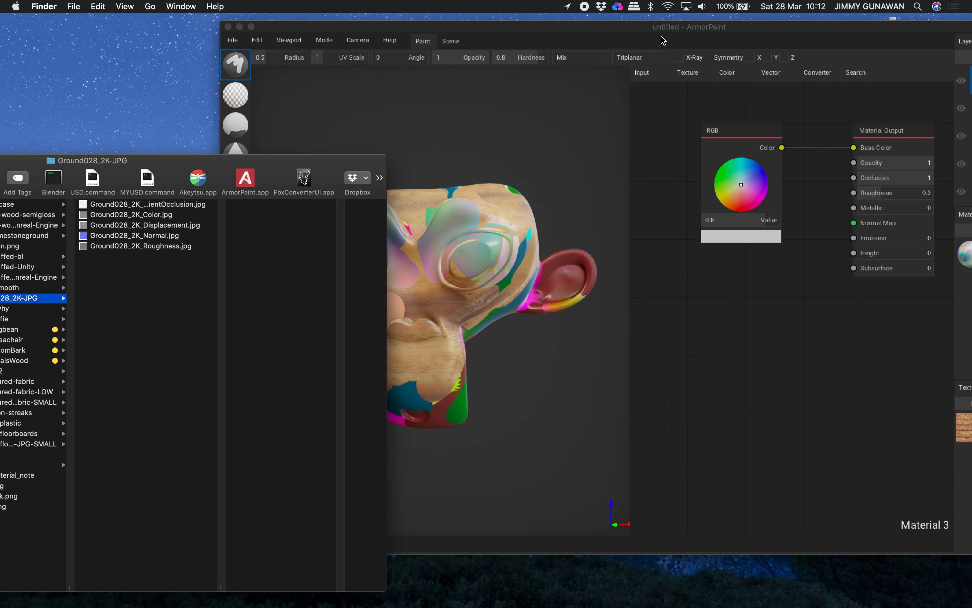
drag(663, 40, 599, 39)
click(133, 159)
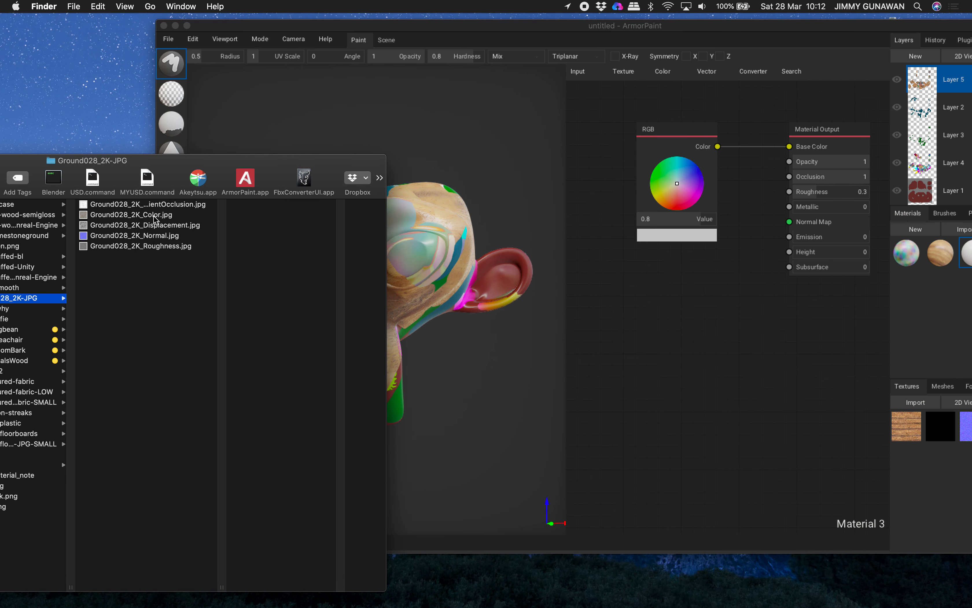
Import the Ground028_2K Color, Displacement, Normal and Roughness images into ArmorPaint's texture library.
drag(156, 219, 945, 476)
mouse_move(780, 27)
mouse_down()
mouse_move(643, 43)
mouse_move(773, 35)
mouse_up()
click(125, 163)
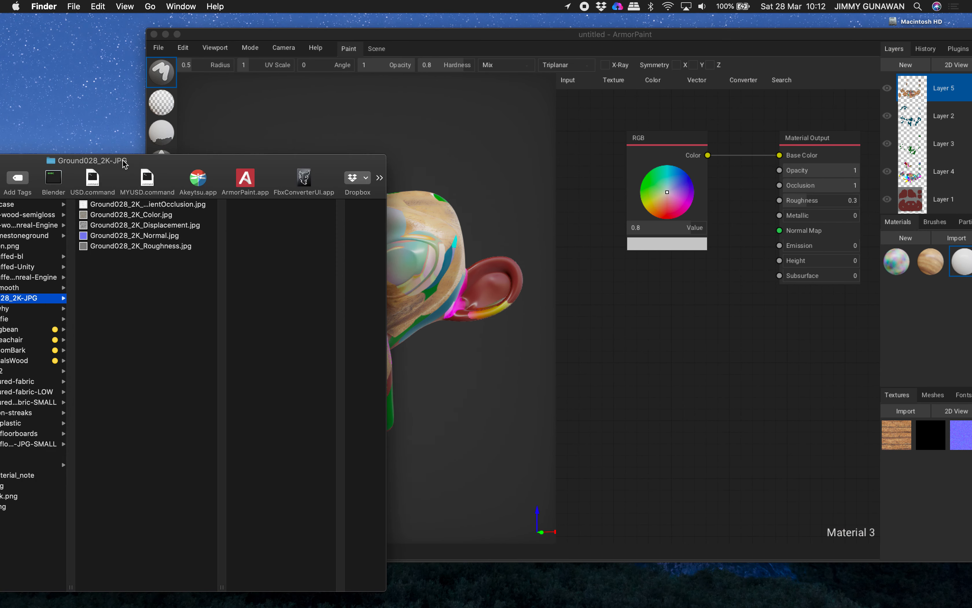
drag(148, 223, 958, 506)
drag(154, 234, 943, 501)
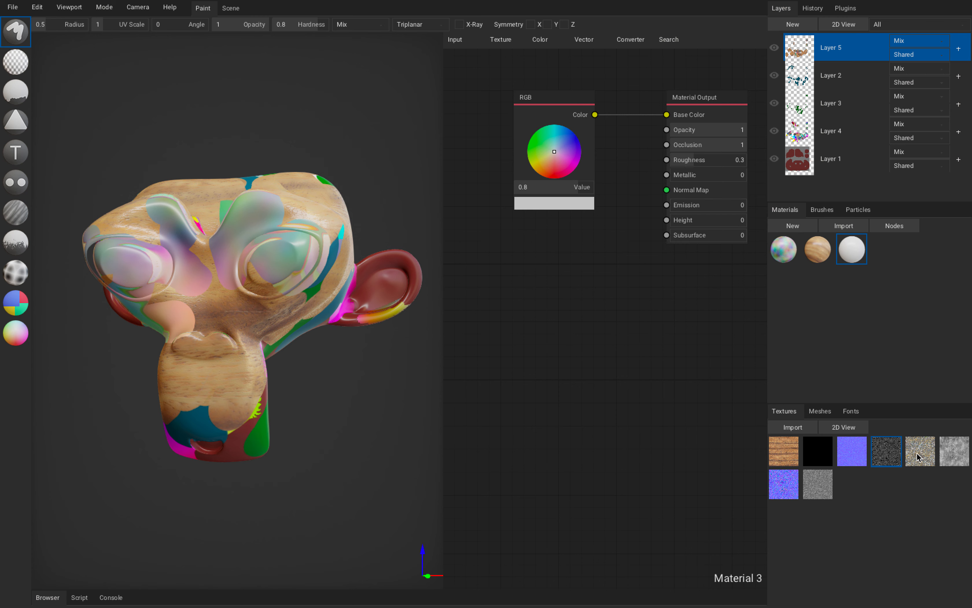
Feed Ground028_2K_Color.jpg into Material 3's base color and paint it over the monkey's brow and nose on a new layer.
drag(922, 459, 666, 115)
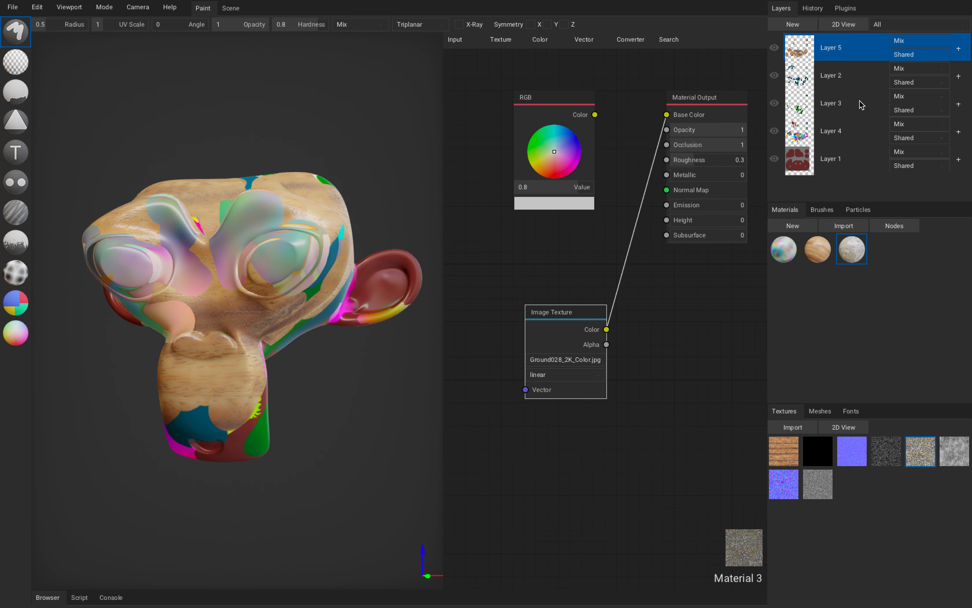
click(793, 24)
mouse_move(248, 210)
mouse_down()
mouse_move(212, 316)
mouse_move(177, 315)
mouse_move(169, 205)
mouse_up()
mouse_move(241, 257)
right_down()
mouse_move(346, 287)
mouse_move(263, 261)
right_up()
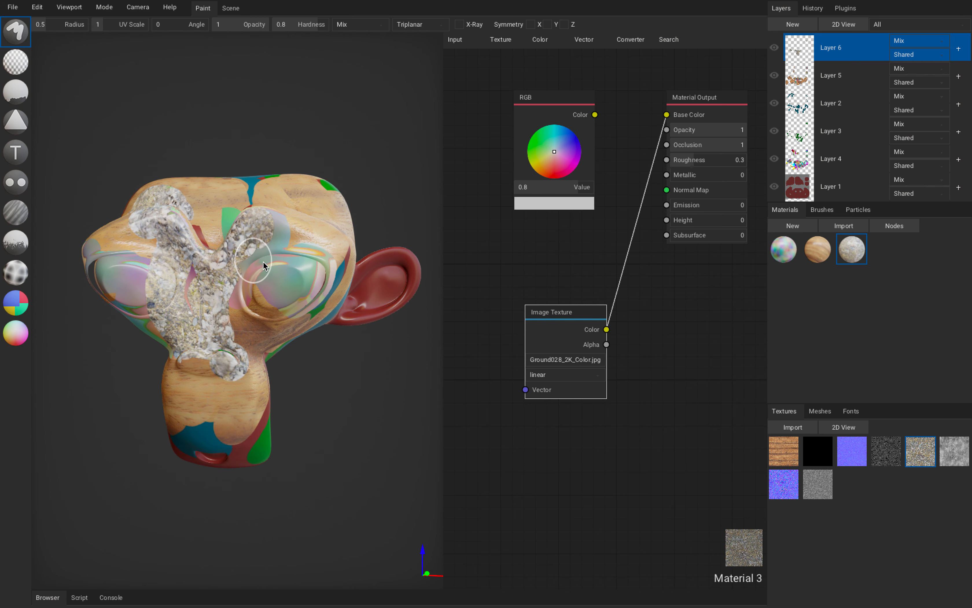
Add image texture nodes for the Ground028 displacement and normal maps and try to wire them into the Material Output.
drag(956, 454, 657, 315)
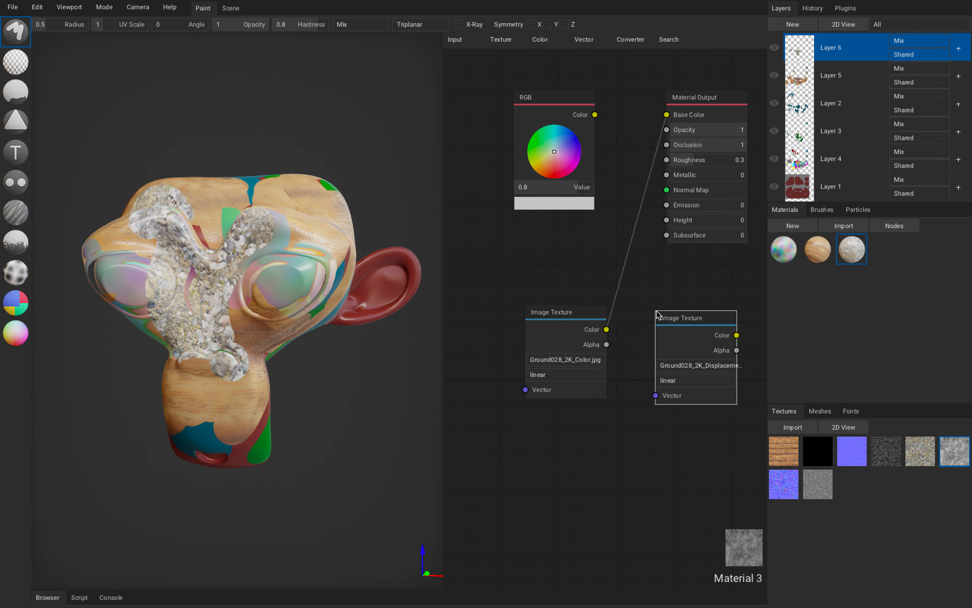
right_drag(691, 306, 654, 295)
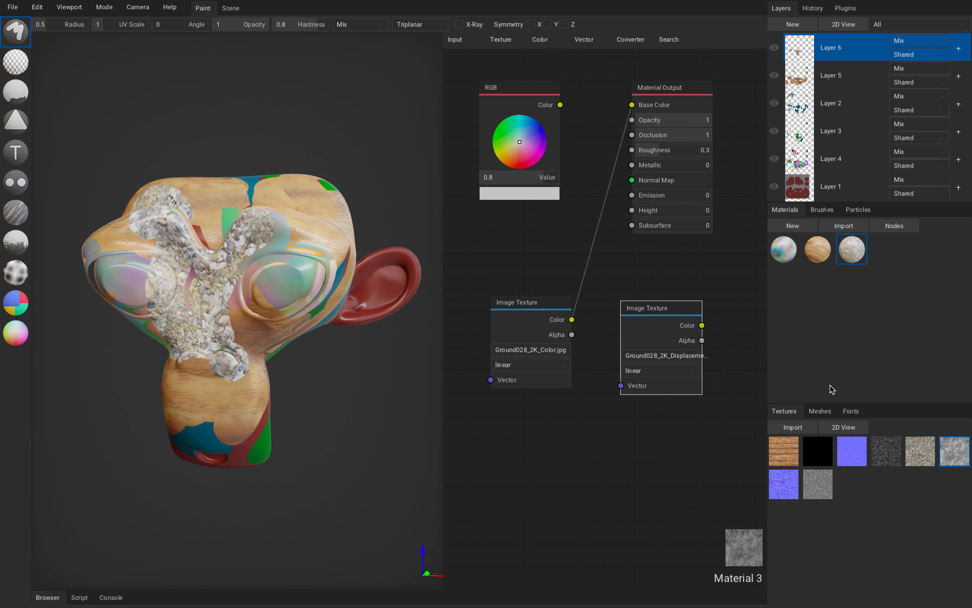
drag(784, 487, 569, 442)
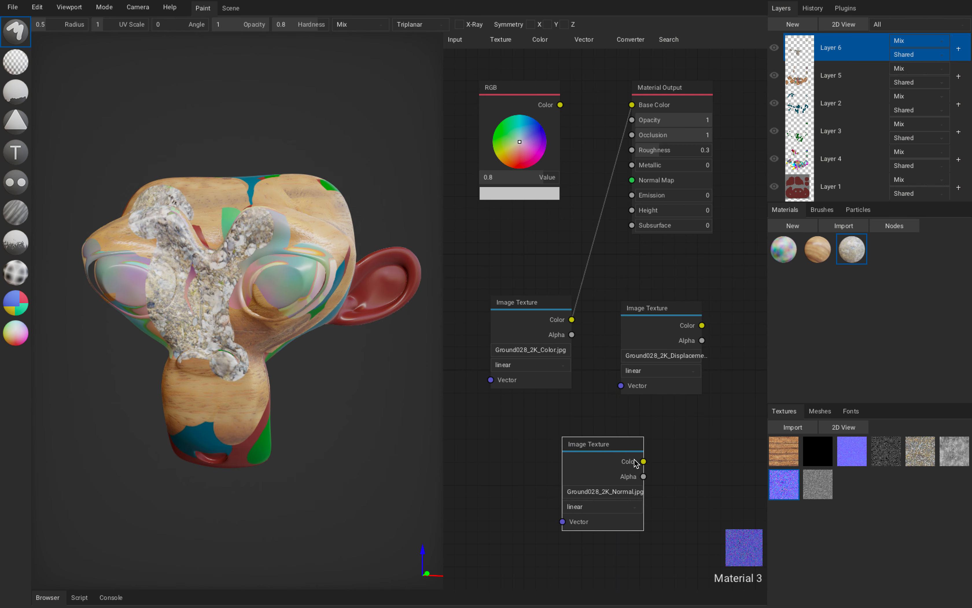
drag(643, 461, 635, 208)
drag(616, 443, 544, 420)
drag(658, 318, 633, 211)
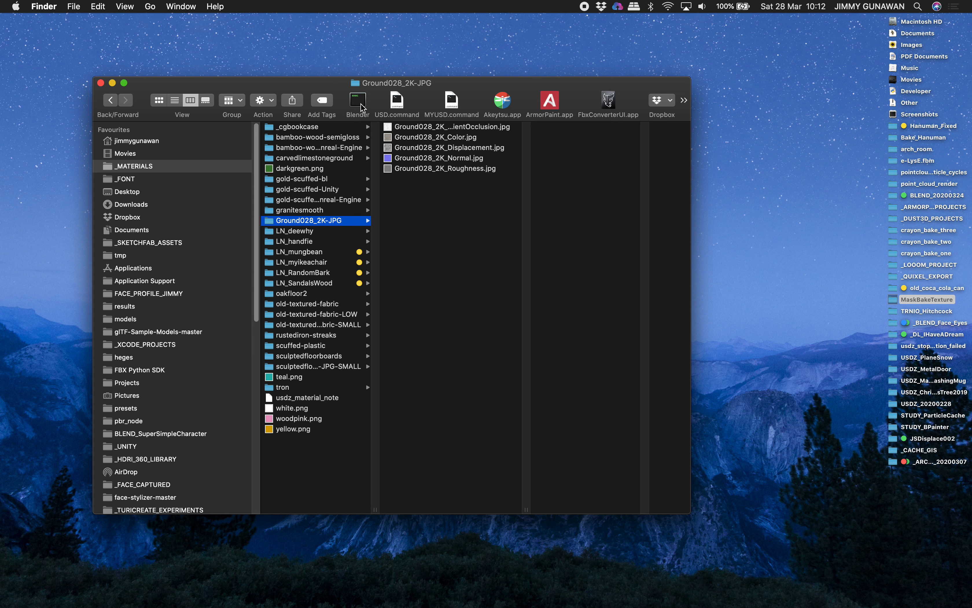
Launch Blender from Finder, dismiss the Krom problem report and minimize the Finder window.
click(358, 100)
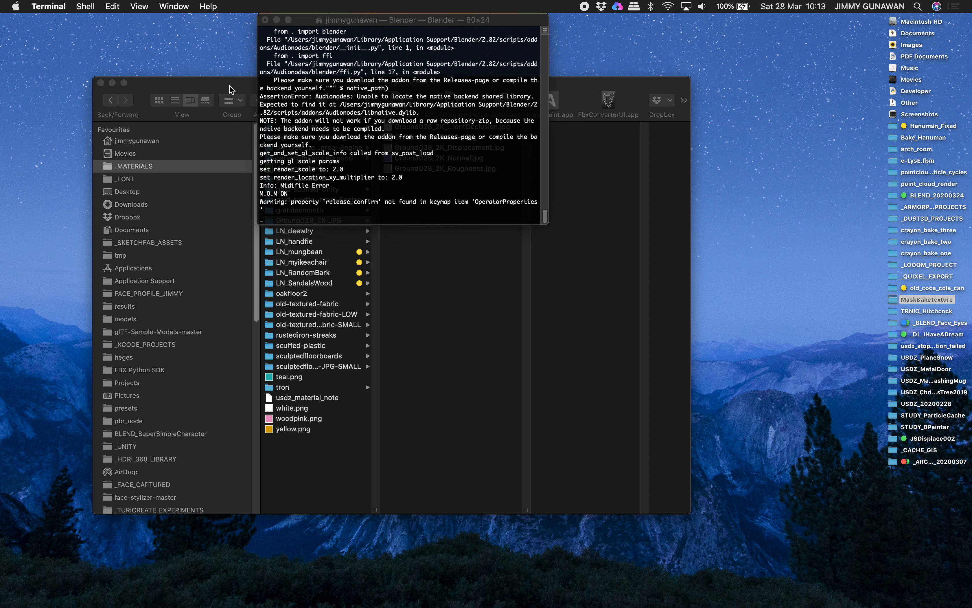
drag(224, 85, 222, 102)
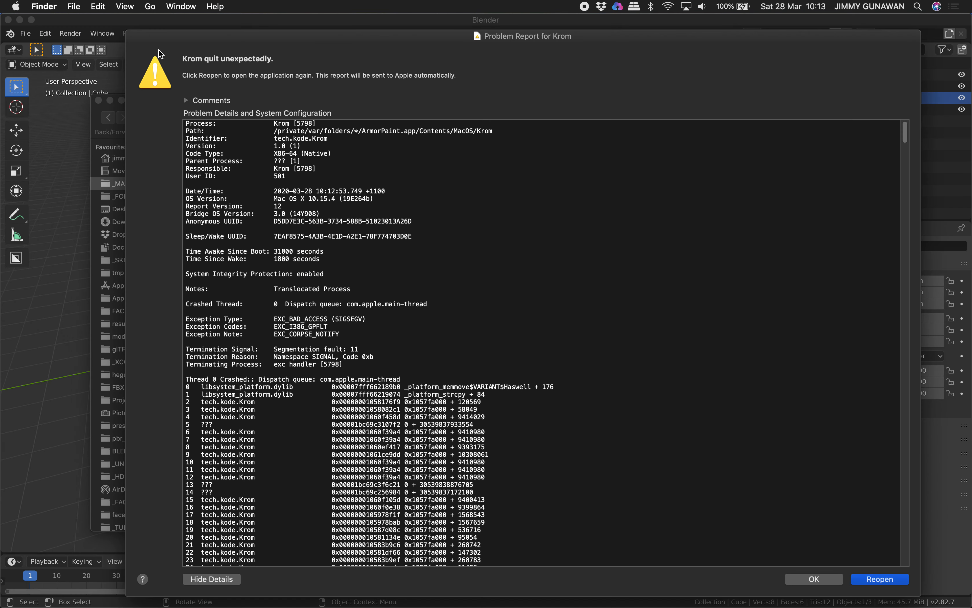
click(827, 578)
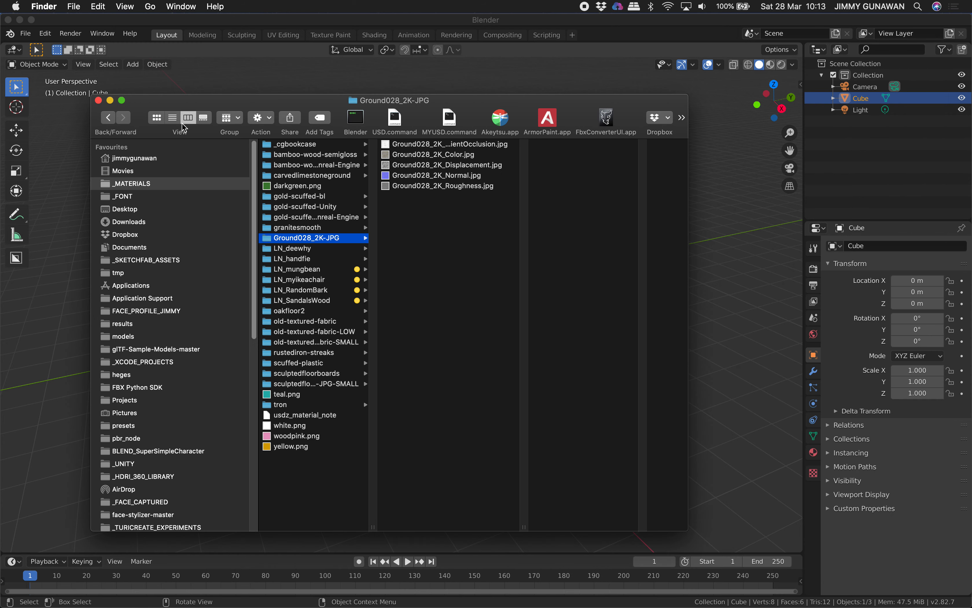
click(108, 101)
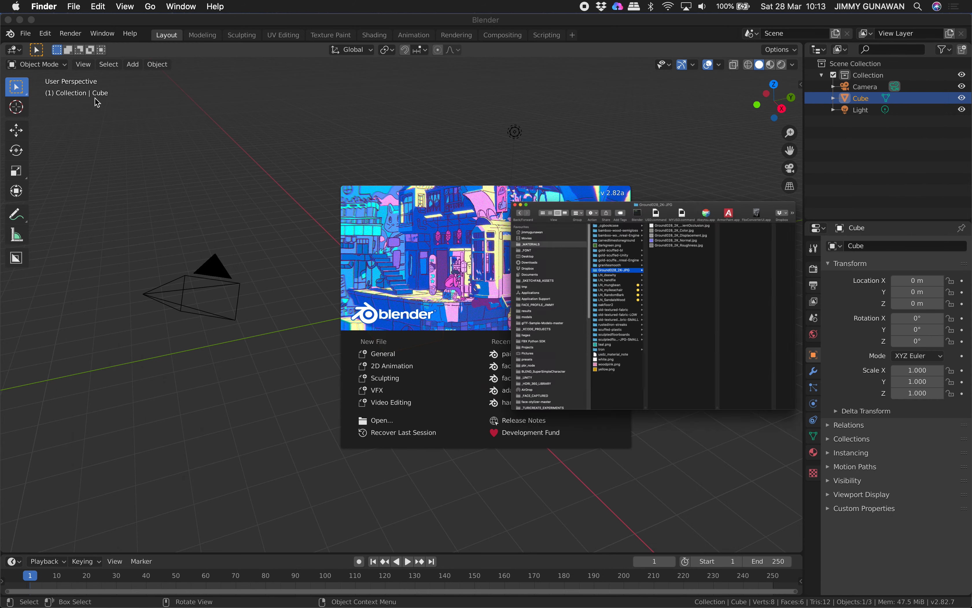
Open the recent file faceOSC_Face_Template_NEW3.blend and make the Blender window full screen.
click(26, 28)
click(27, 31)
mouse_move(71, 73)
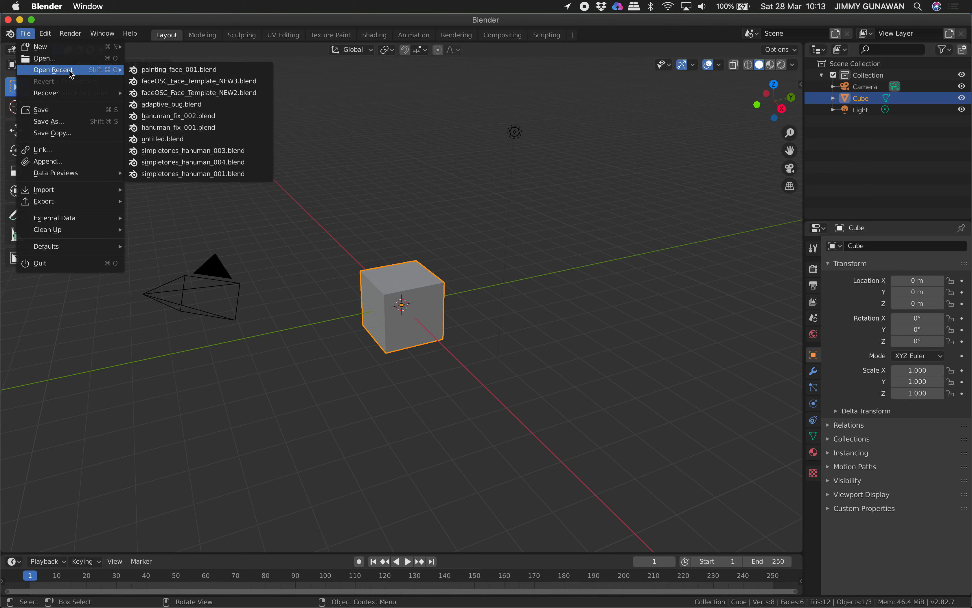
click(211, 82)
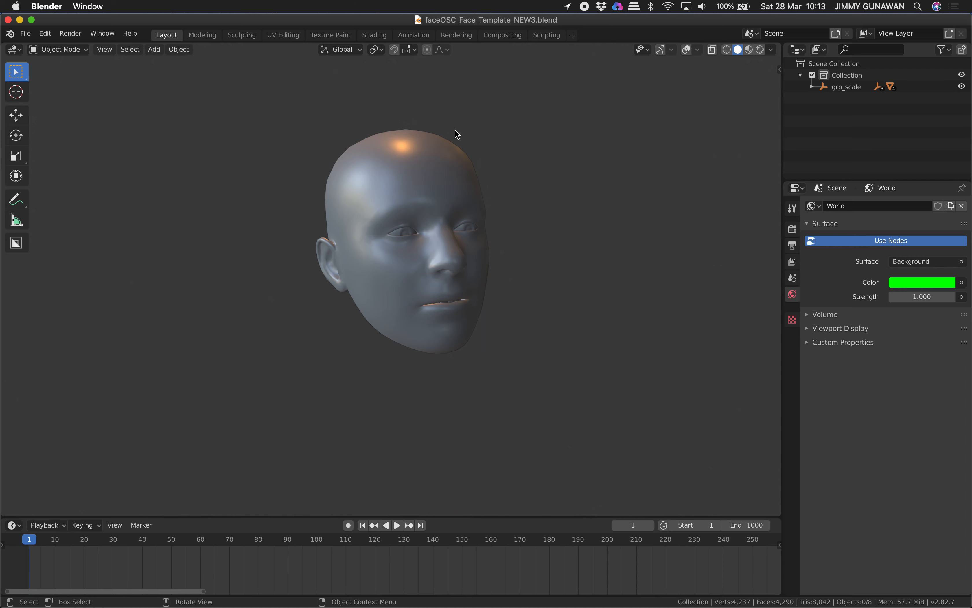
click(31, 19)
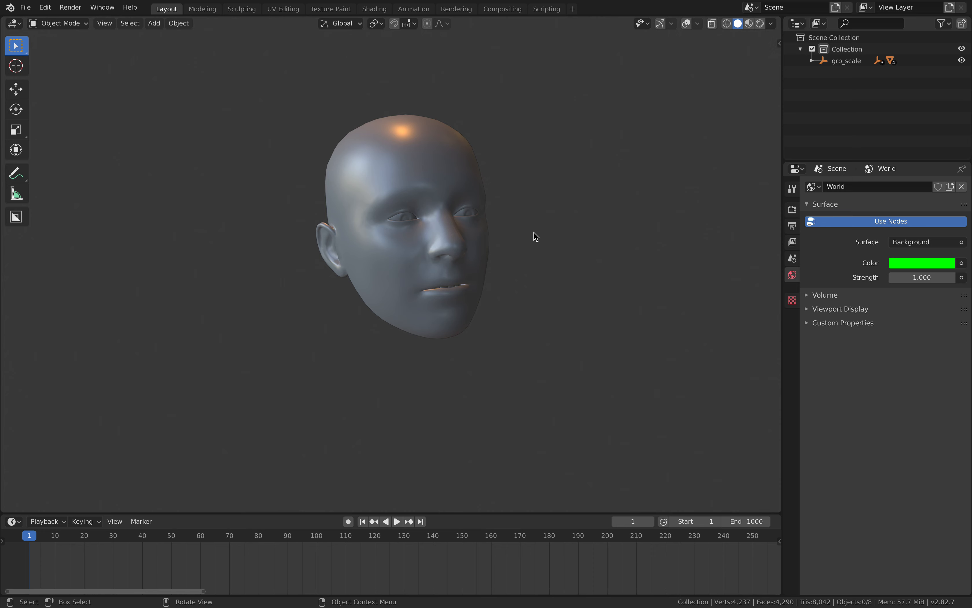
Examine the MIDI OSC add-on's routes, MIDI and OSC configuration and tools settings for the face template.
click(780, 43)
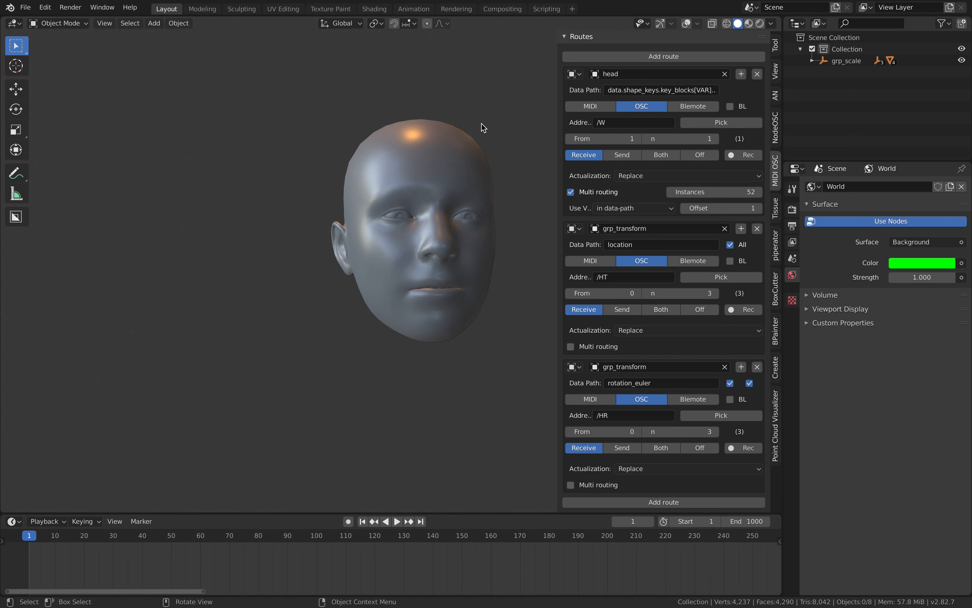
scroll(760, 70, up, 5)
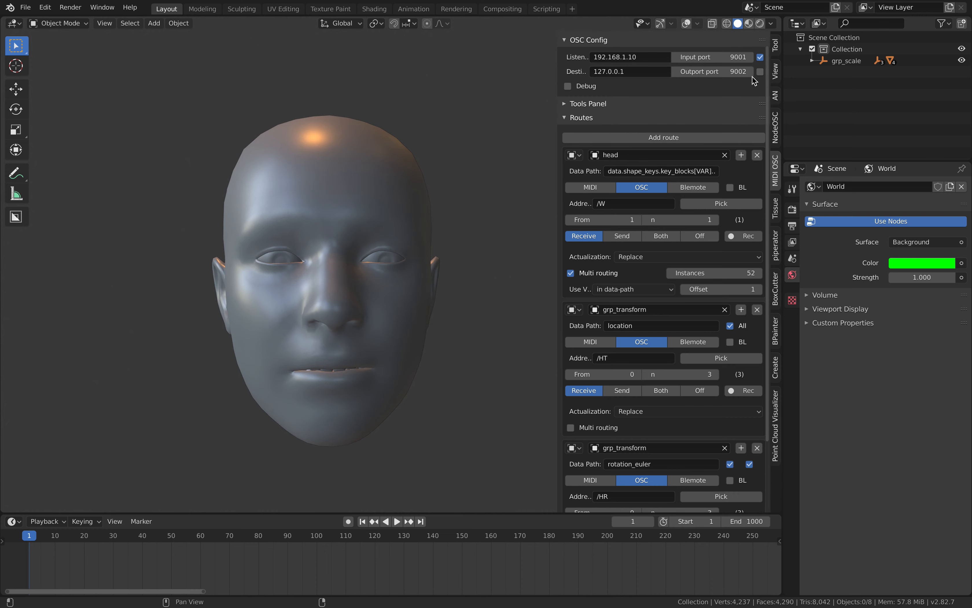
scroll(752, 76, up, 1)
click(582, 47)
click(581, 48)
click(586, 42)
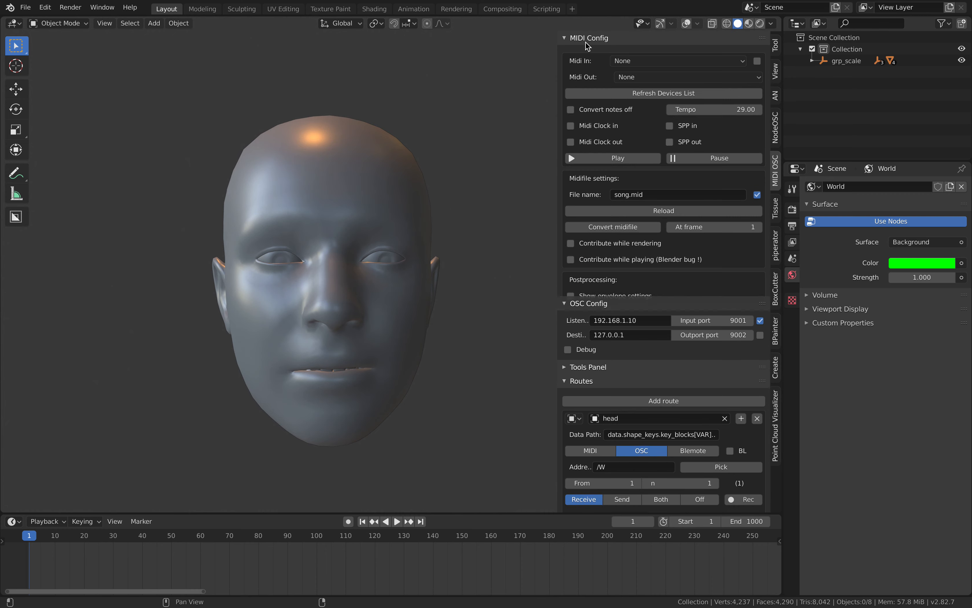
click(586, 40)
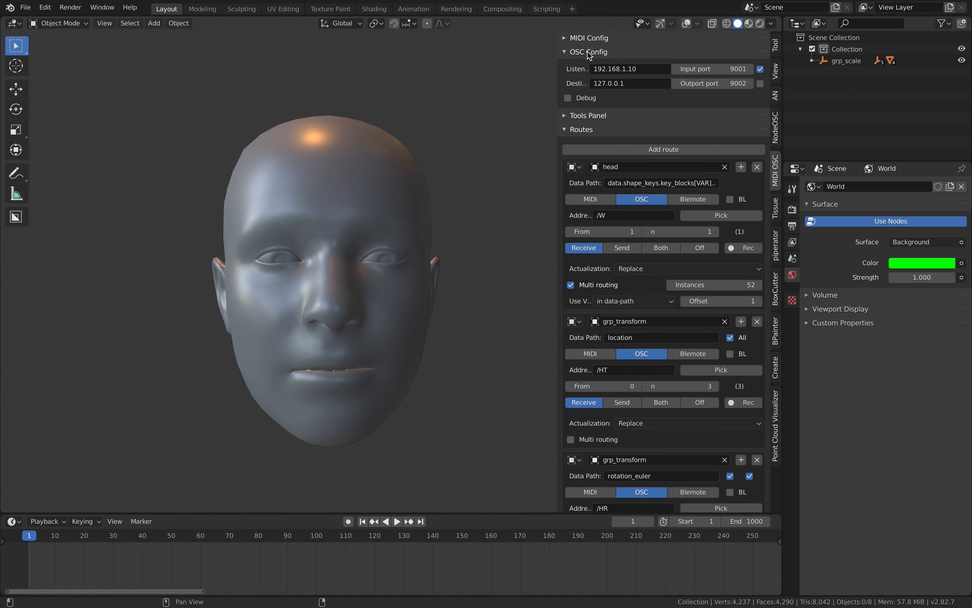
click(585, 116)
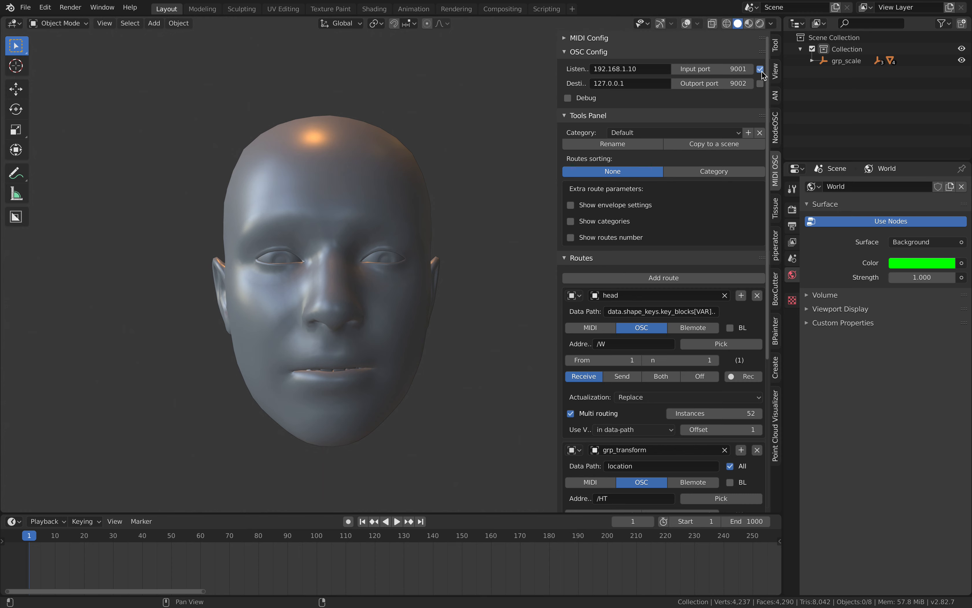
Show the active tool settings, select the head mesh and turn on the viewport overlays.
click(776, 47)
click(376, 210)
middle_drag(376, 211, 427, 143)
click(686, 23)
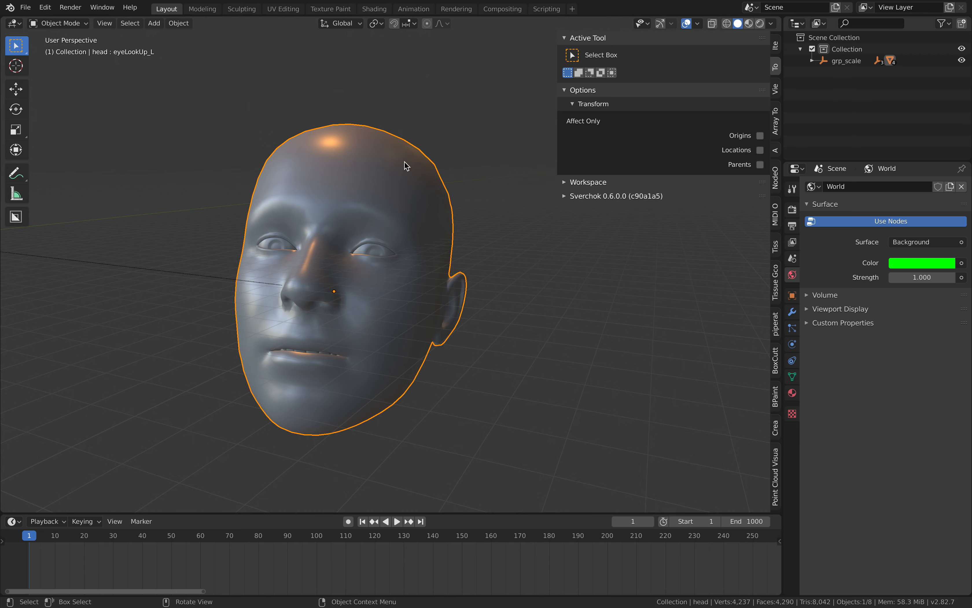
middle_drag(406, 163, 278, 102)
Switch the head to Vertex Paint mode and paint black strokes on the forehead.
click(60, 23)
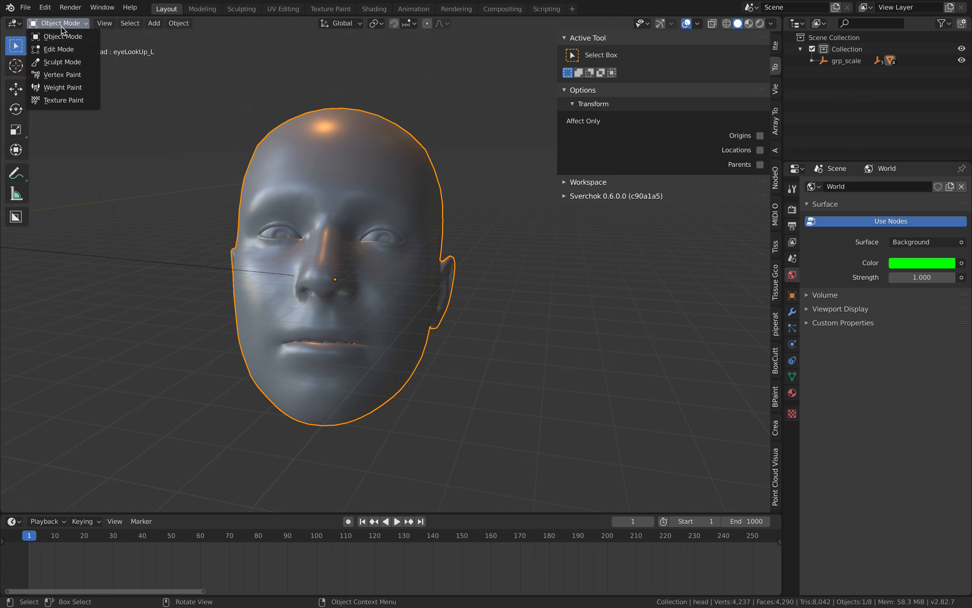
click(66, 74)
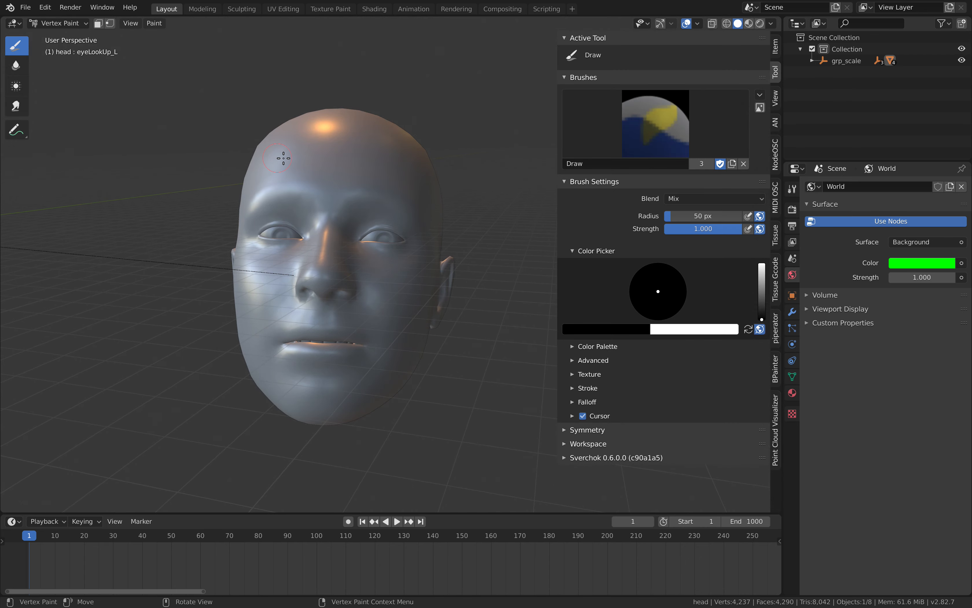
mouse_move(284, 156)
mouse_down()
mouse_move(362, 172)
mouse_move(378, 193)
mouse_move(336, 111)
mouse_up()
right_click(337, 111)
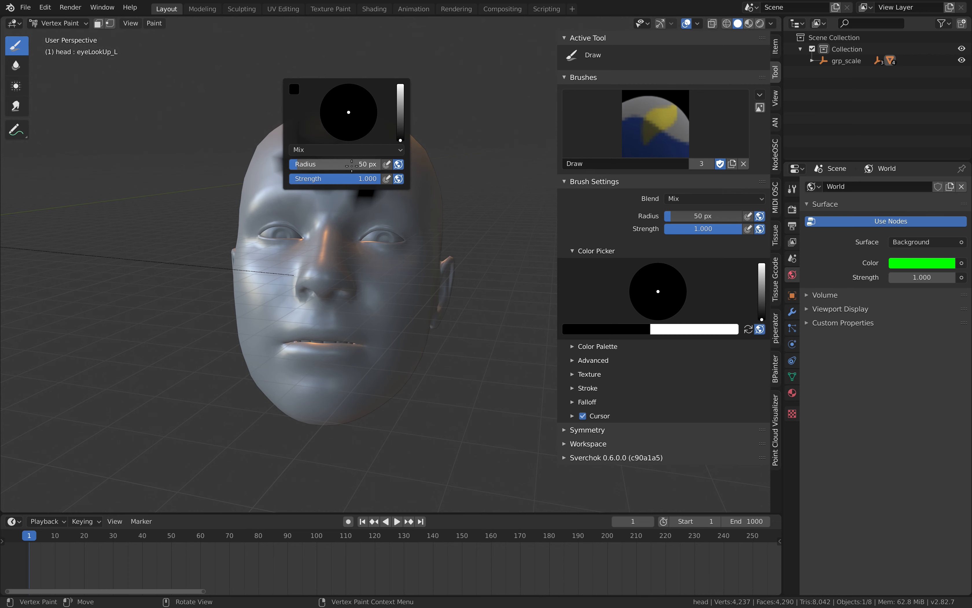
click(341, 149)
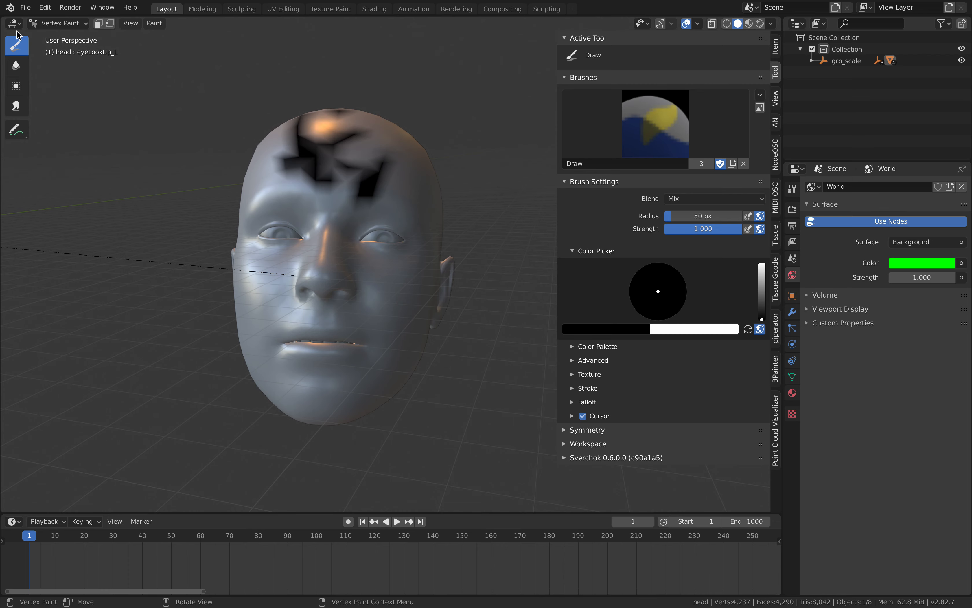
Paint more black strokes over the brows, the upper lip, the cheek and the side of the head.
click(17, 25)
click(34, 64)
mouse_move(276, 142)
middle_down()
mouse_move(197, 139)
mouse_move(249, 133)
middle_up()
scroll(281, 148, up, 1)
scroll(408, 189, down, 2)
mouse_move(355, 158)
mouse_down()
mouse_move(402, 191)
mouse_move(413, 328)
mouse_move(316, 290)
mouse_up()
scroll(411, 186, down, 1)
right_click(271, 277)
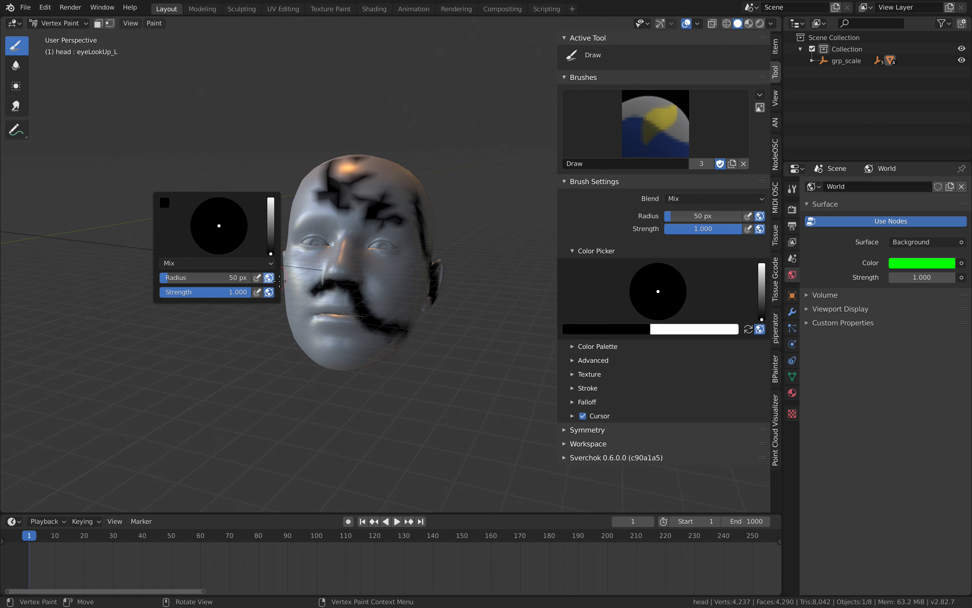
Set the brush colour to pinkish red and paint strokes beside the eye and on the cheek.
right_click(374, 189)
click(373, 121)
drag(331, 148, 326, 157)
mouse_move(397, 224)
mouse_down()
mouse_move(391, 261)
mouse_move(416, 279)
mouse_up()
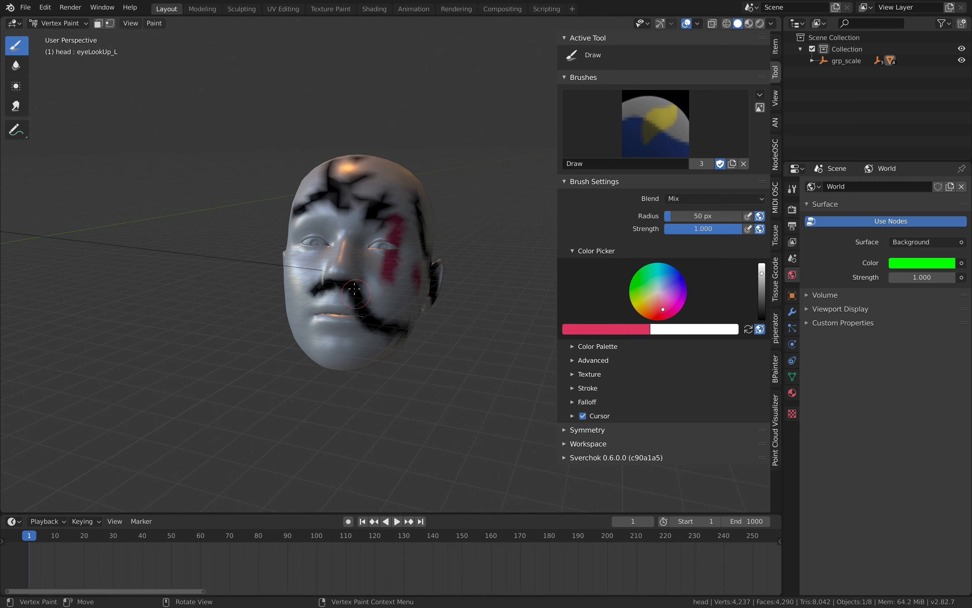
Soften the black paint on the forehead with the Blur tool.
click(16, 66)
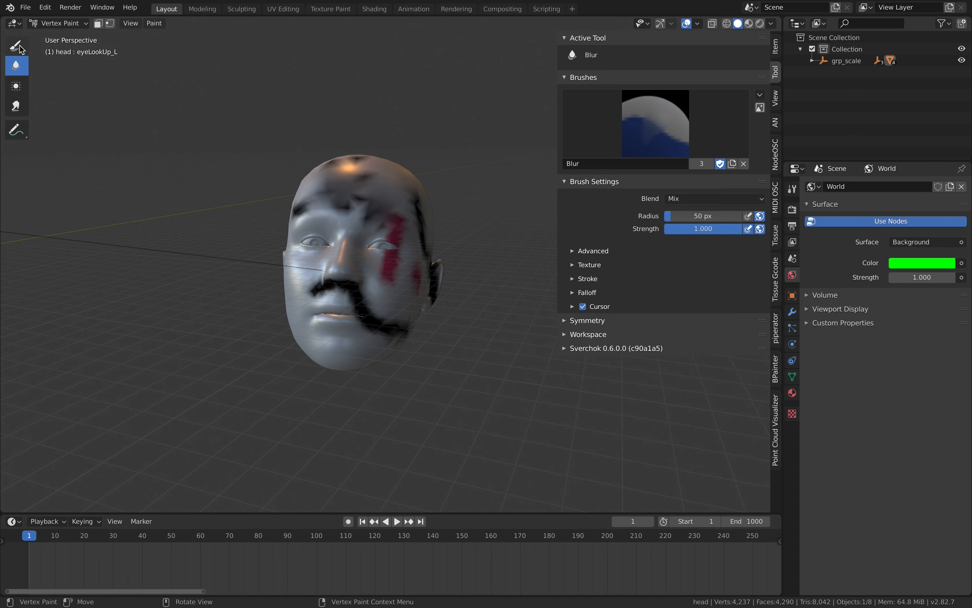
click(14, 23)
click(42, 68)
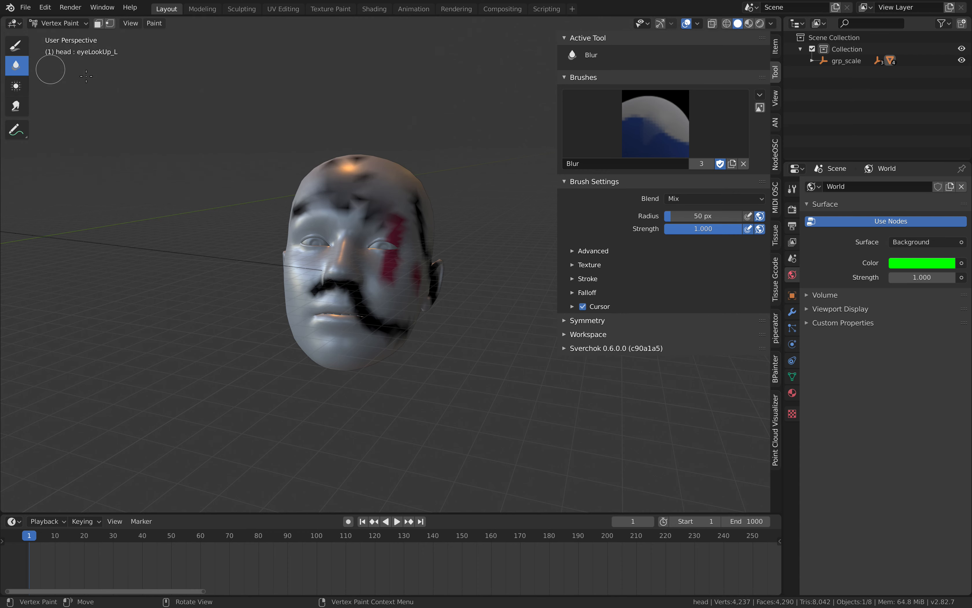
Return to Object Mode and place a duplicate of the head beside the original.
click(58, 23)
click(61, 35)
middle_drag(421, 216, 260, 230)
key(shift+d)
click(450, 256)
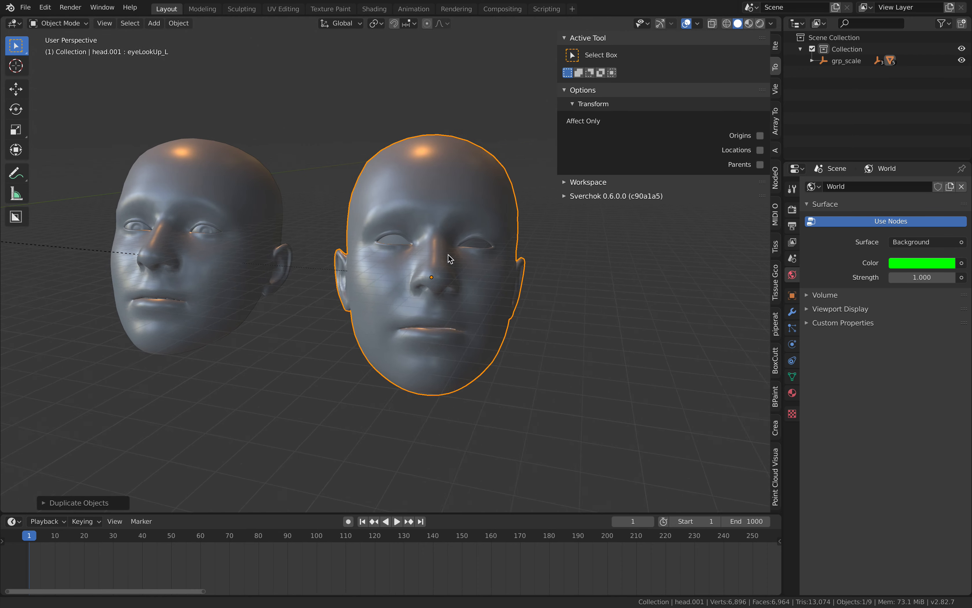
Add a Subdivision Surface modifier to the duplicated head and try to apply it.
scroll(662, 321, up, 2)
click(798, 378)
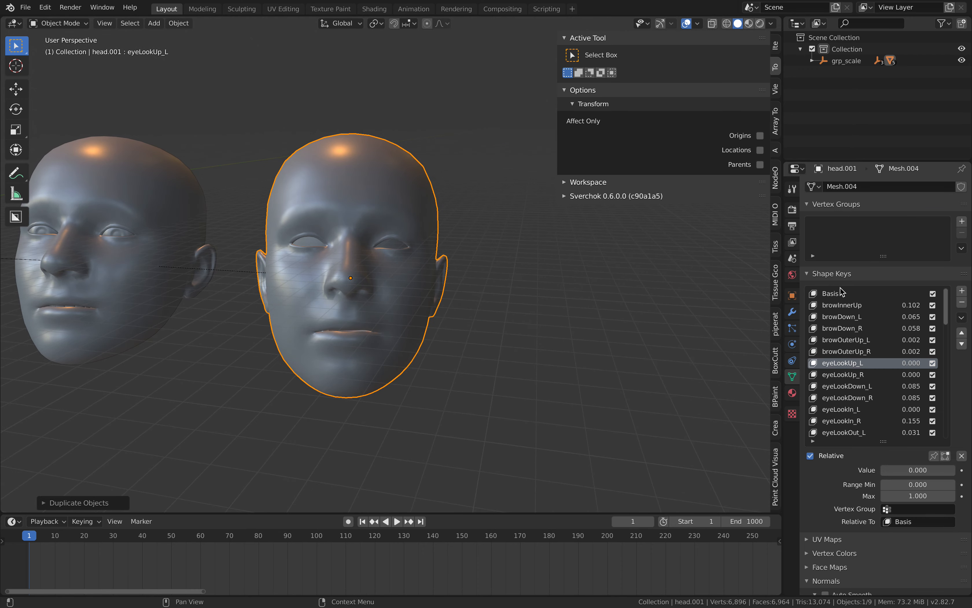
click(793, 311)
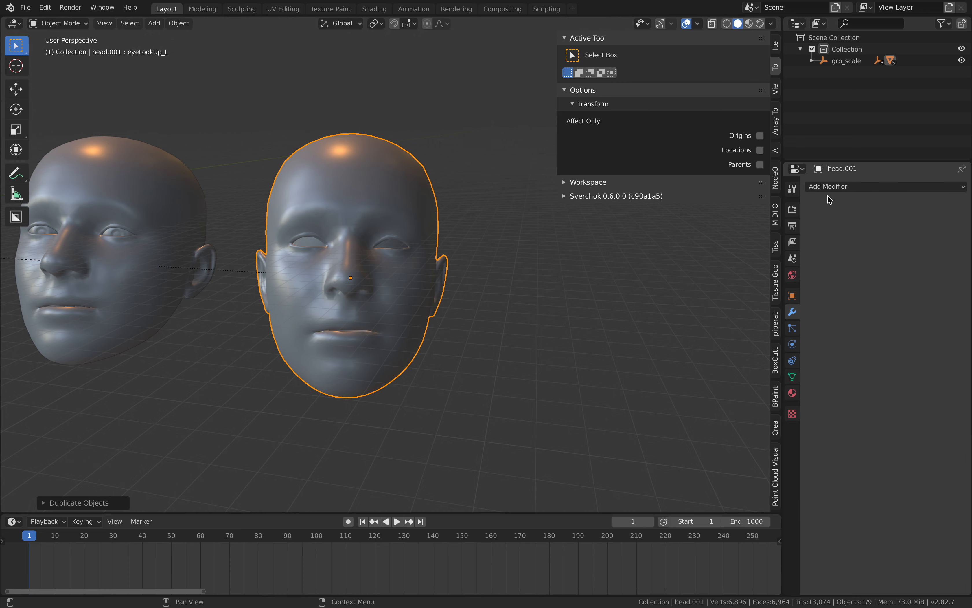
click(831, 187)
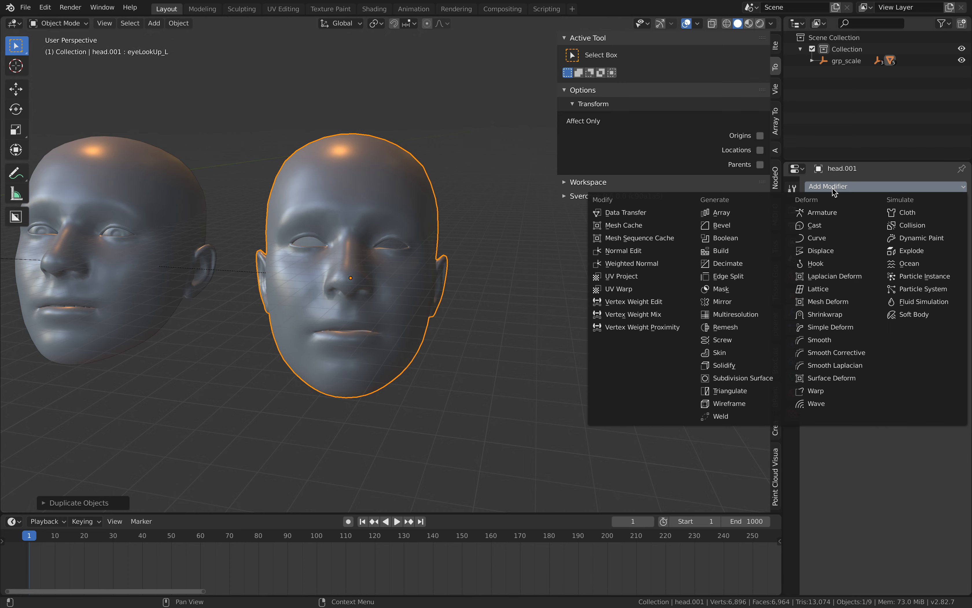
click(753, 379)
click(840, 221)
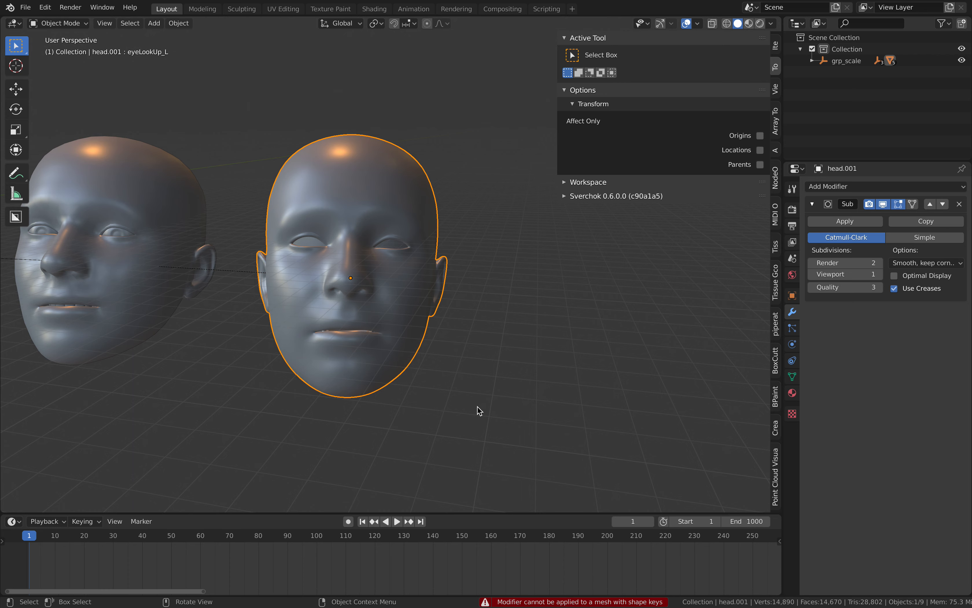
scroll(420, 308, down, 1)
middle_drag(416, 304, 420, 308)
scroll(420, 308, up, 1)
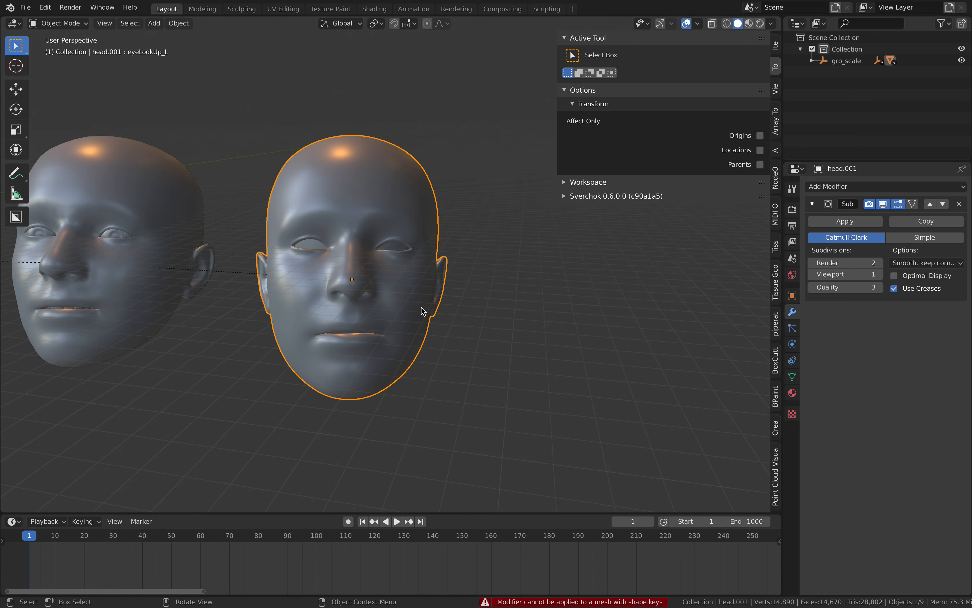
Convert the duplicated head with Convert to, using the Mesh from Curve/Meta/Surf/Text option.
key(F3)
text(convert)
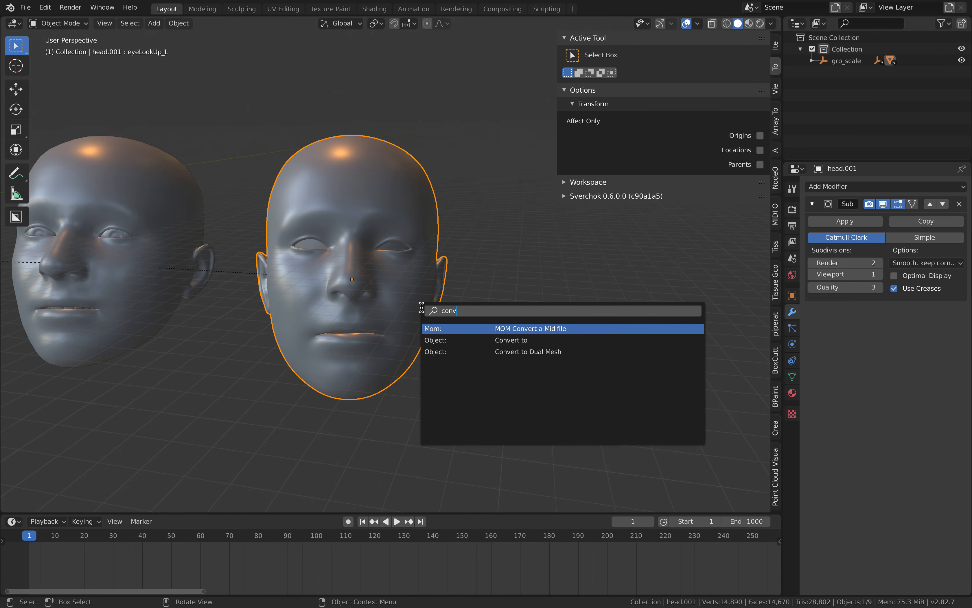
key(Down)
key(Return)
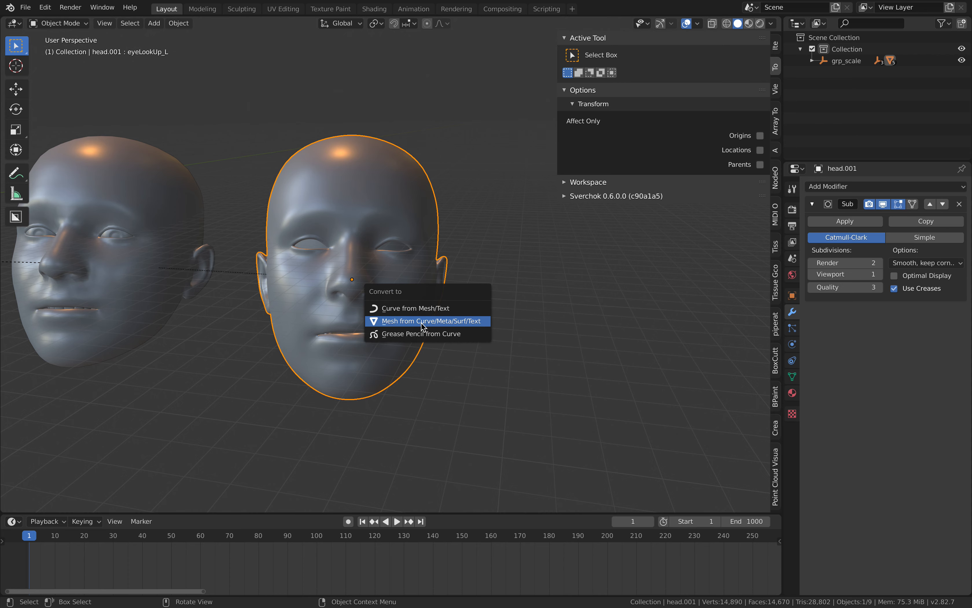
click(419, 321)
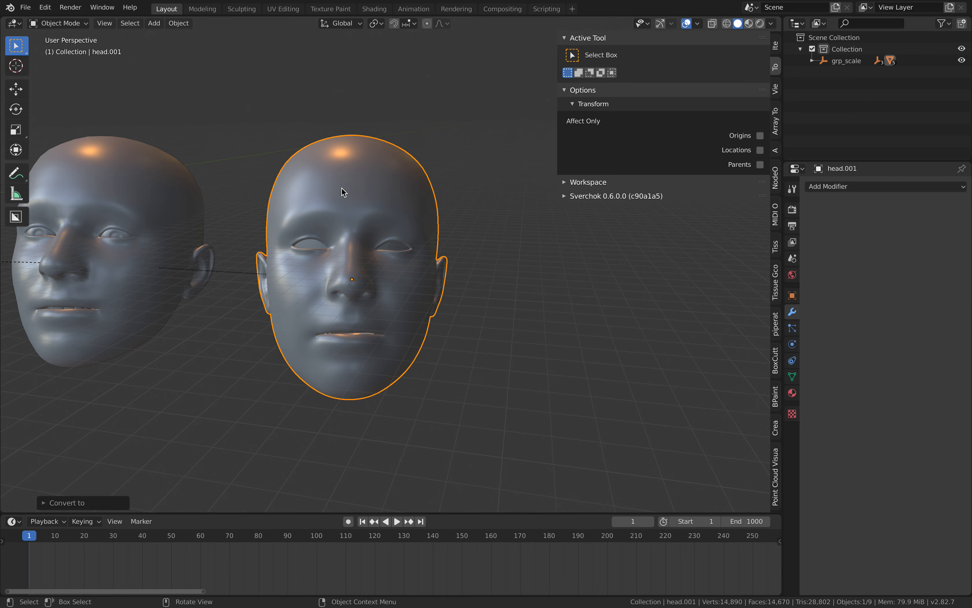
Try Texture Paint mode on the converted head and change it to Vertex Paint mode.
scroll(364, 217, up, 3)
scroll(281, 161, down, 2)
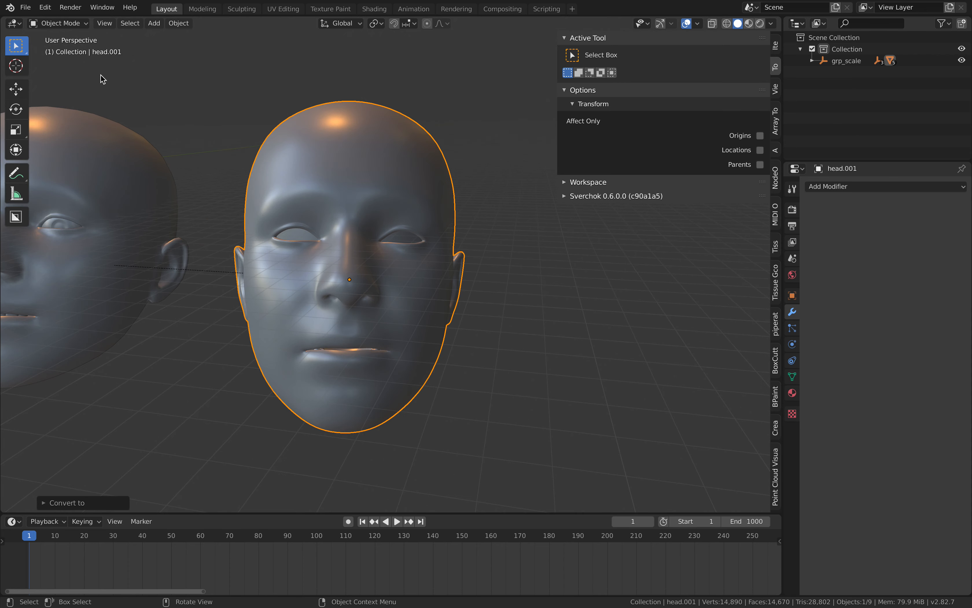
click(58, 22)
click(62, 101)
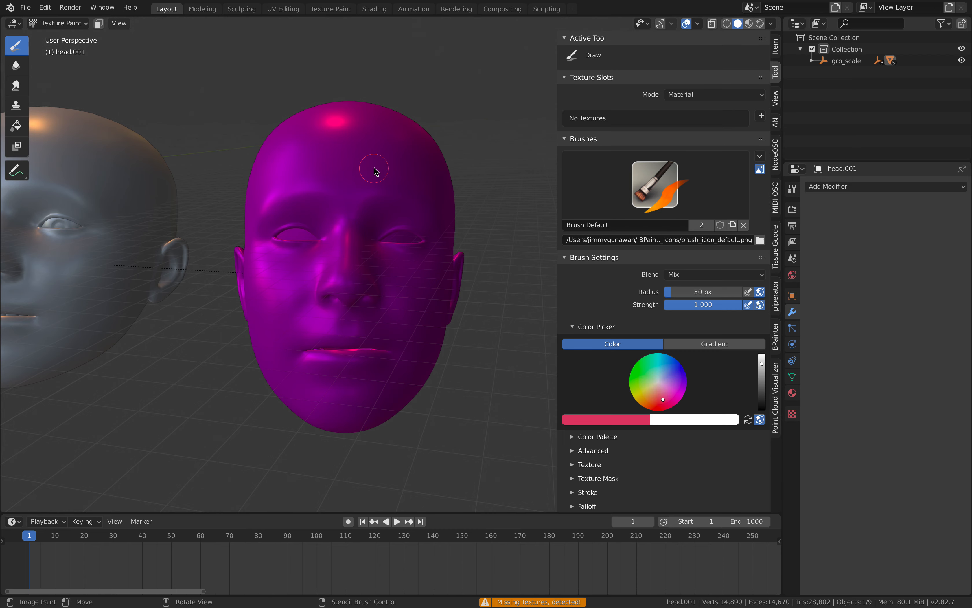
click(61, 23)
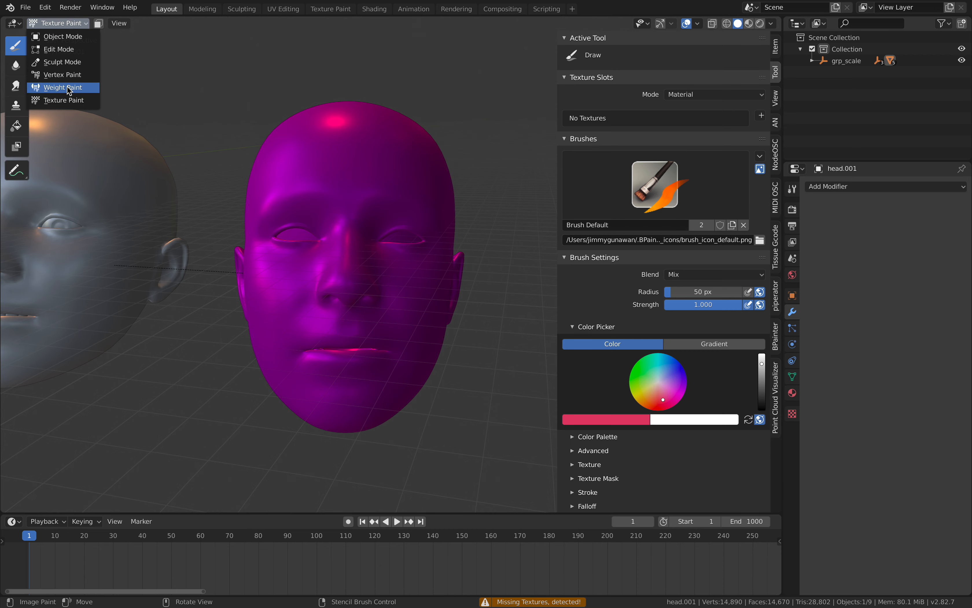
click(65, 74)
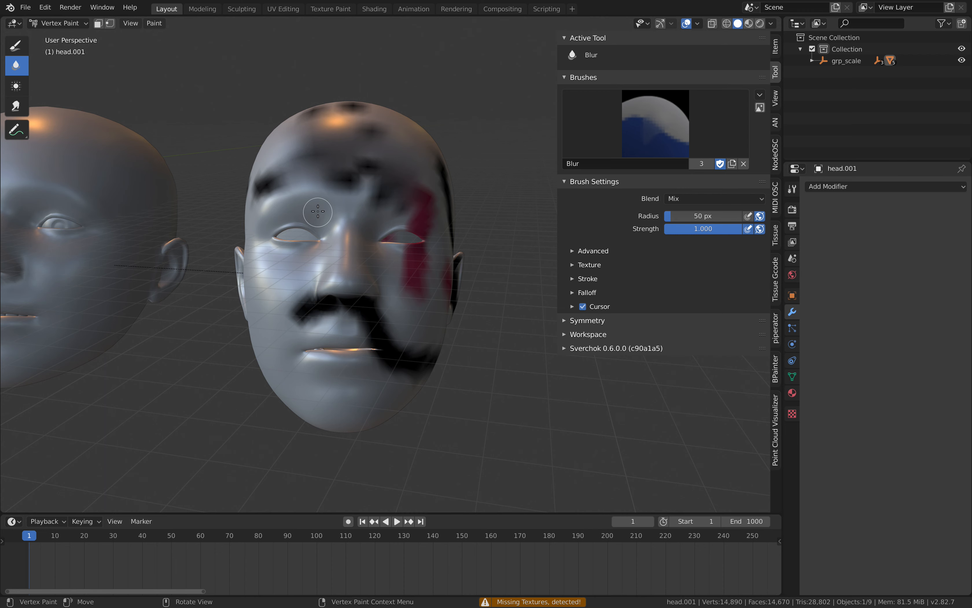
Paint yellow strokes on the converted head's forehead with the Draw brush.
right_click(284, 161)
click(16, 45)
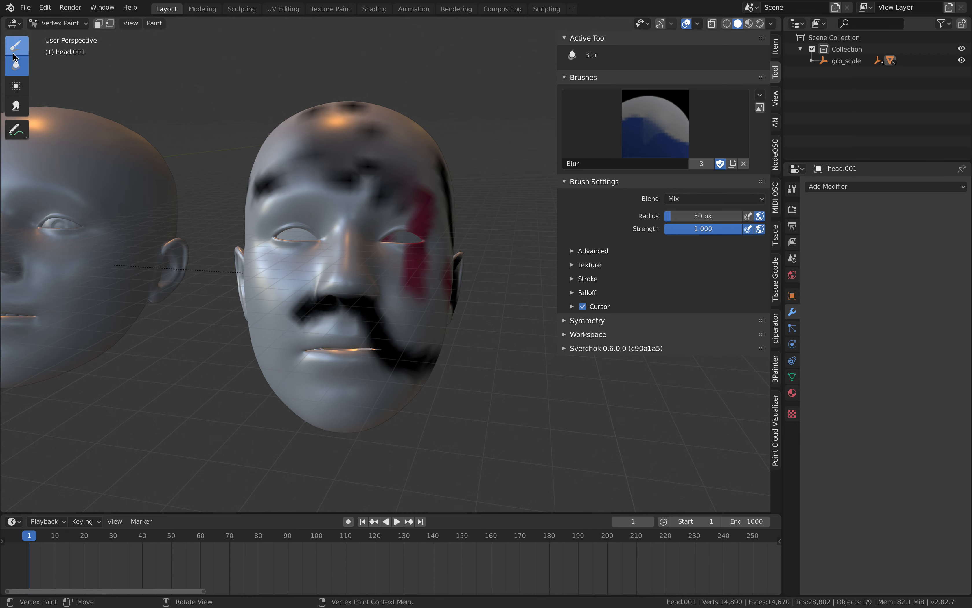
drag(647, 294, 648, 300)
mouse_move(369, 179)
mouse_down()
mouse_move(345, 144)
mouse_move(307, 156)
mouse_move(323, 102)
mouse_up()
Paint blue strokes over the converted head's forehead, nose, eye area and moustache area.
right_click(330, 186)
right_click(350, 167)
drag(403, 155, 422, 192)
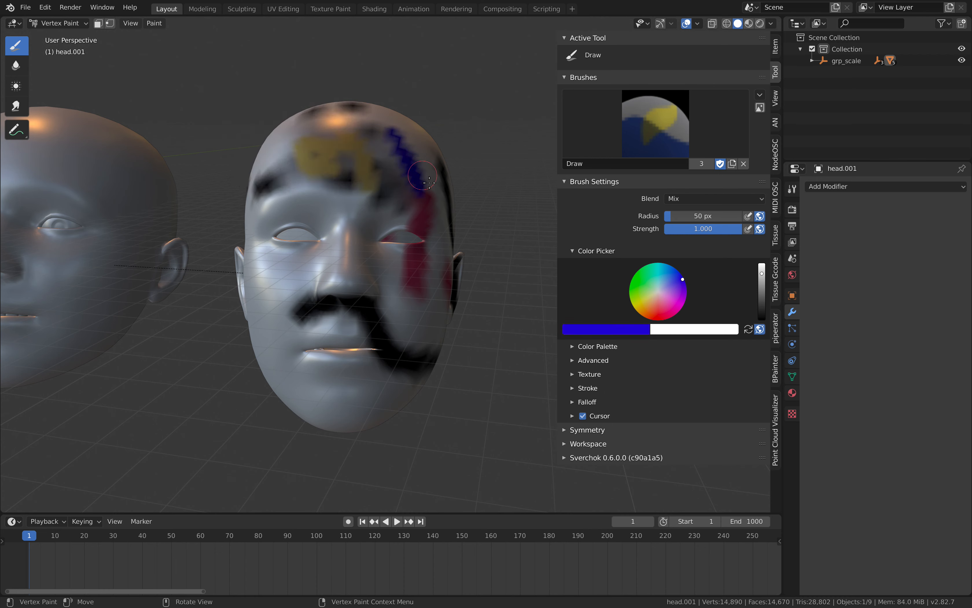
mouse_move(331, 186)
mouse_down()
mouse_move(327, 242)
mouse_move(309, 296)
mouse_move(417, 316)
mouse_up()
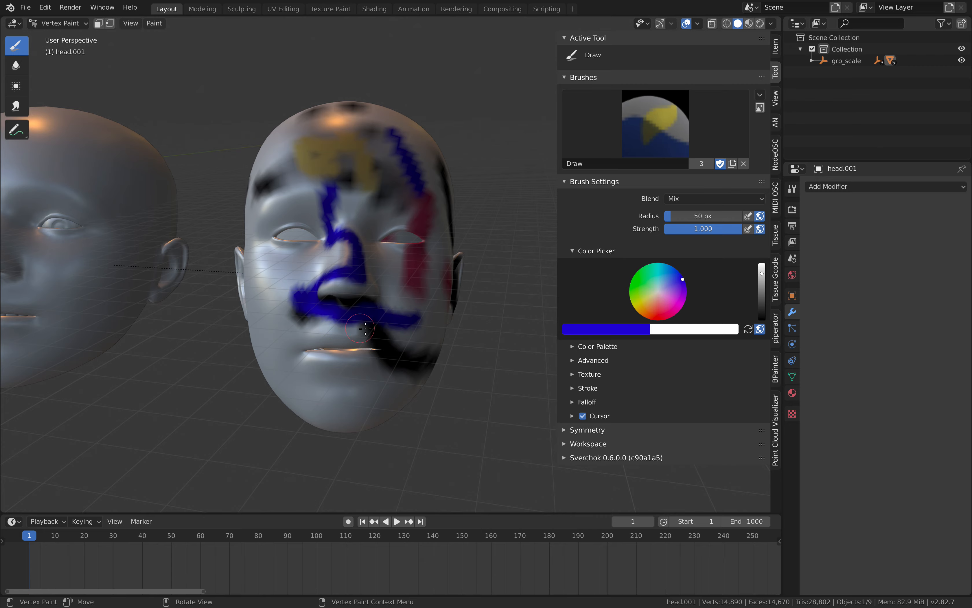
middle_drag(324, 301, 354, 293)
drag(350, 291, 341, 241)
middle_drag(340, 241, 382, 265)
mouse_move(394, 241)
mouse_down()
mouse_move(359, 227)
mouse_move(397, 195)
mouse_up()
middle_drag(397, 195, 353, 231)
mouse_move(340, 207)
mouse_down()
mouse_move(365, 154)
mouse_move(354, 167)
mouse_up()
middle_drag(354, 167, 312, 159)
mouse_move(308, 159)
mouse_down()
mouse_move(319, 193)
mouse_move(305, 253)
mouse_up()
middle_drag(304, 254, 257, 201)
mouse_move(295, 203)
mouse_down()
mouse_move(286, 241)
mouse_move(312, 328)
mouse_up()
middle_drag(311, 328, 388, 296)
mouse_move(322, 243)
mouse_down()
mouse_move(367, 336)
mouse_move(340, 283)
mouse_up()
middle_drag(294, 237, 331, 184)
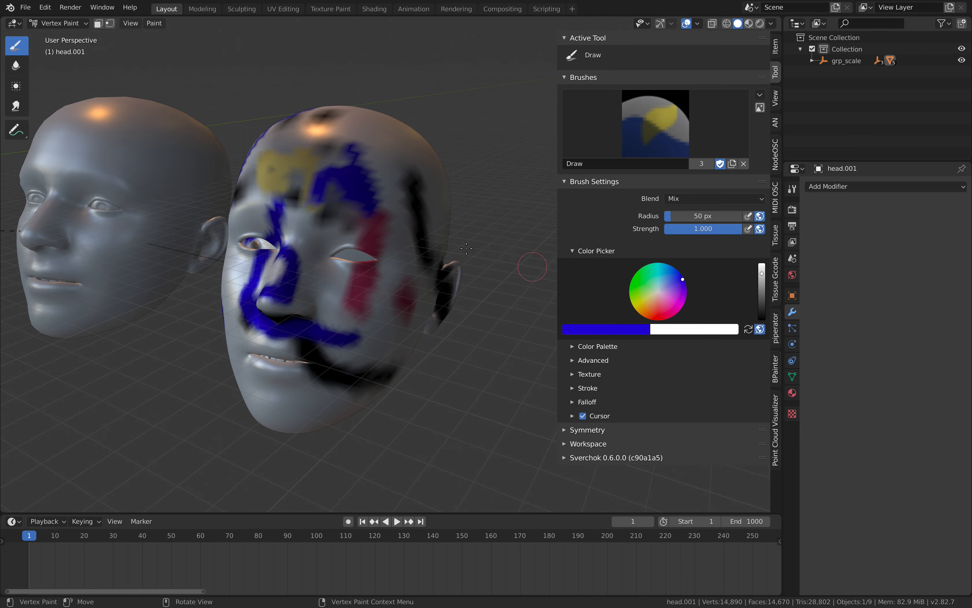
Set the brush colour to magenta and paint strokes over the face, cheek, chin and scalp.
right_click(403, 217)
click(365, 186)
click(249, 172)
drag(342, 152, 304, 360)
mouse_move(356, 336)
mouse_down()
mouse_move(241, 374)
mouse_move(362, 213)
mouse_move(386, 145)
mouse_move(345, 122)
mouse_move(392, 137)
mouse_up()
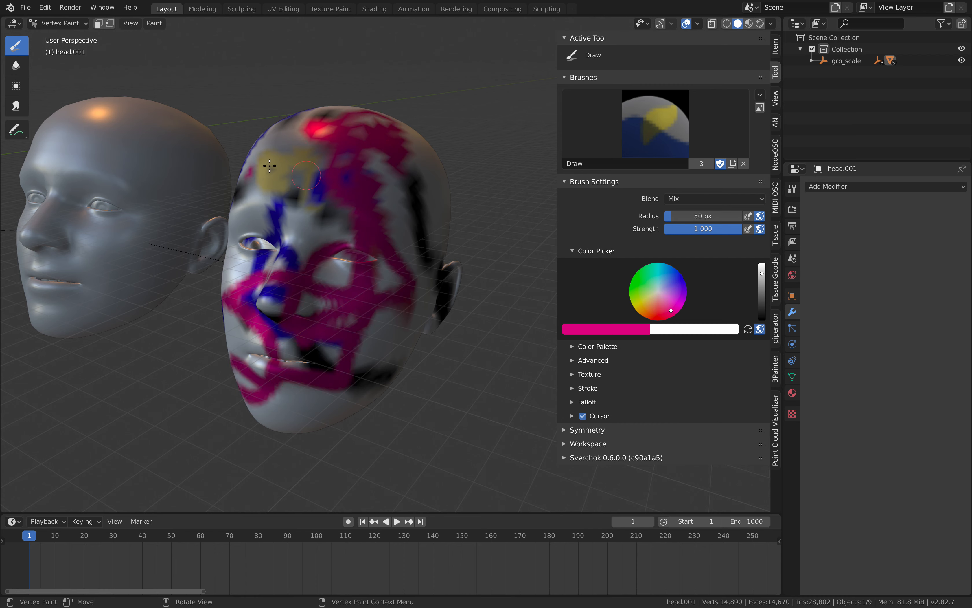
Return to Object Mode and add a blank Grease Pencil object to the scene.
click(58, 23)
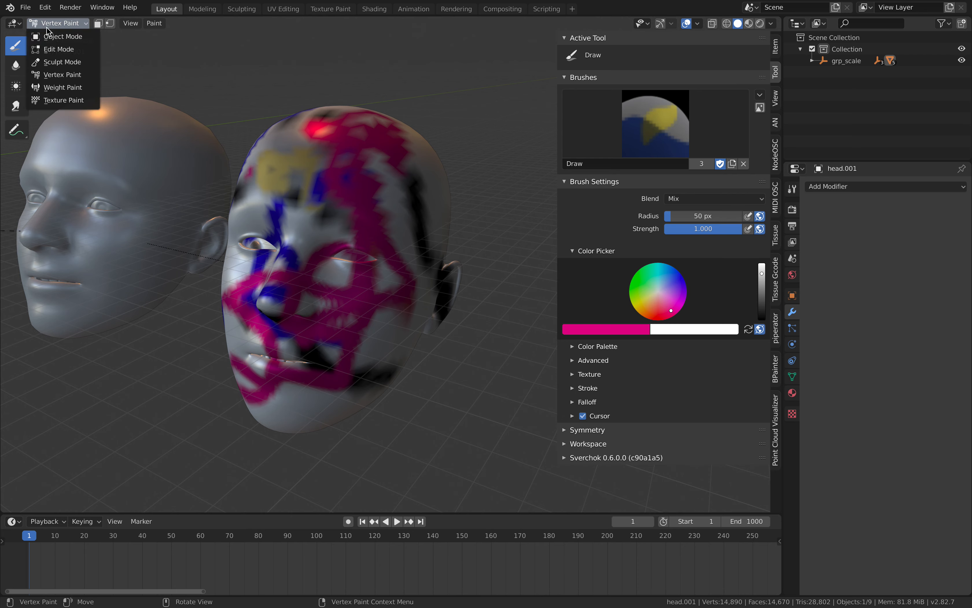
click(56, 34)
mouse_move(352, 126)
middle_down()
mouse_move(425, 115)
mouse_move(374, 164)
mouse_move(389, 177)
middle_up()
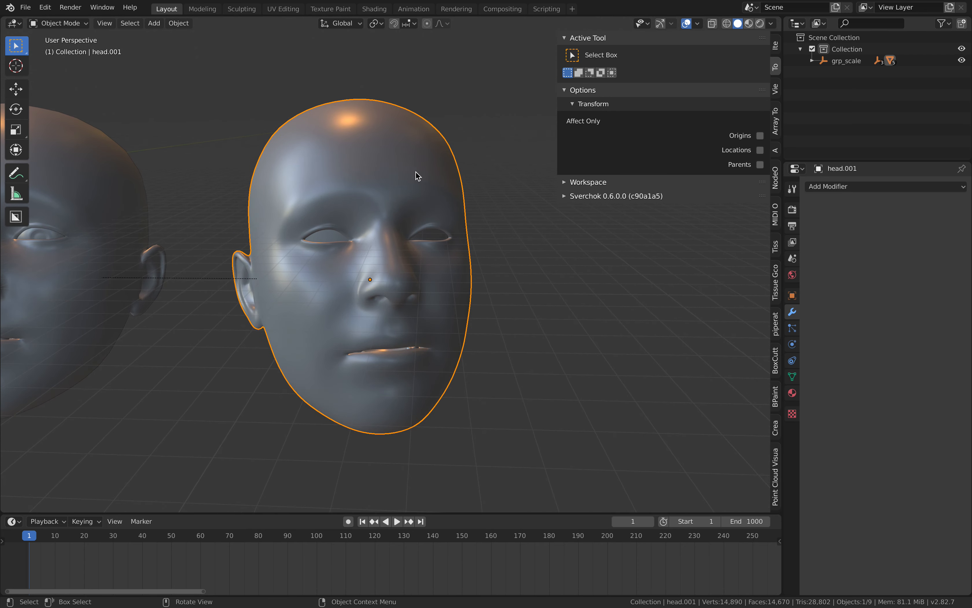
key(shift+a)
mouse_move(441, 235)
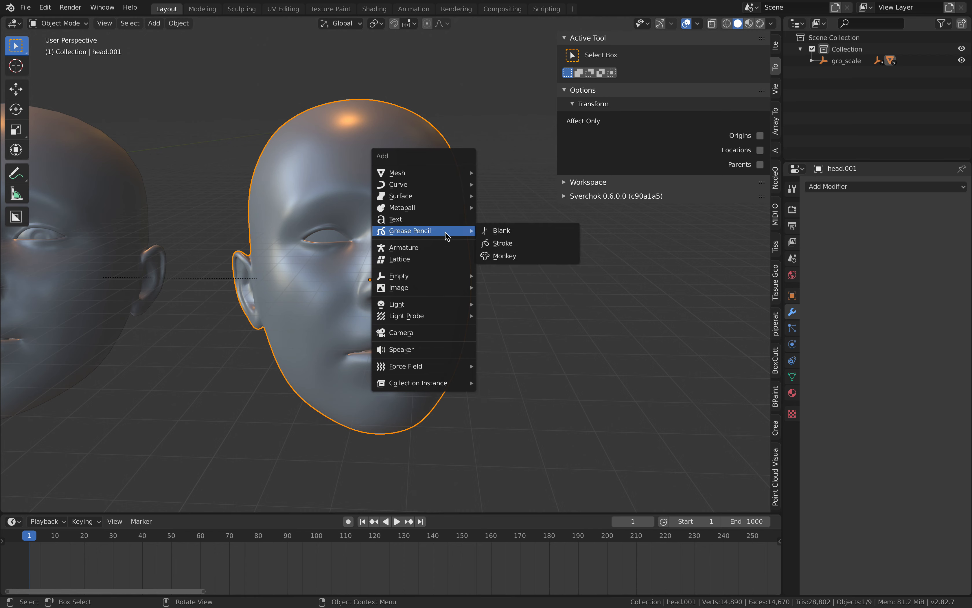
click(501, 231)
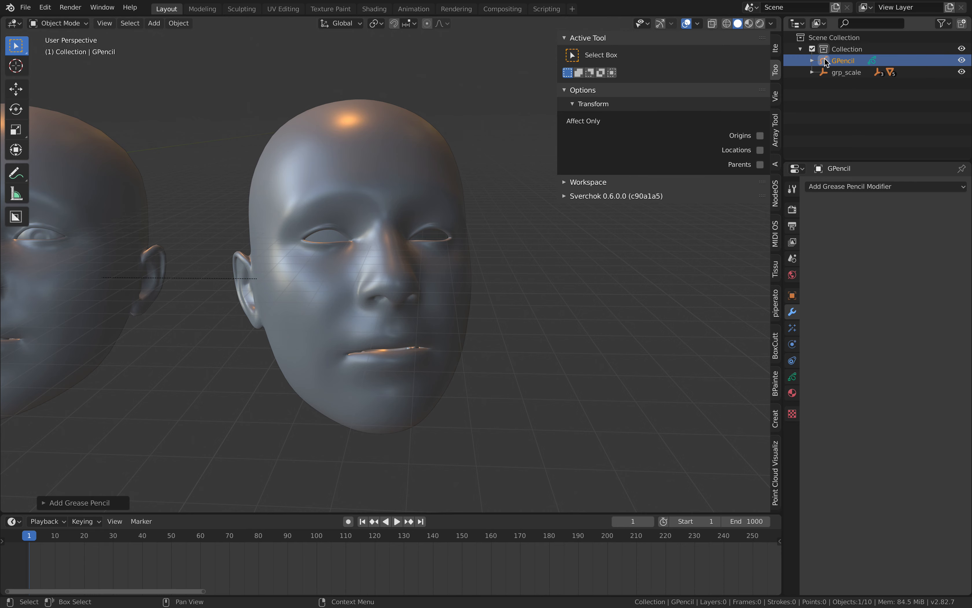
Switch the Grease Pencil object to Draw mode with Surface stroke placement and draw strokes across the head.
click(54, 24)
click(67, 77)
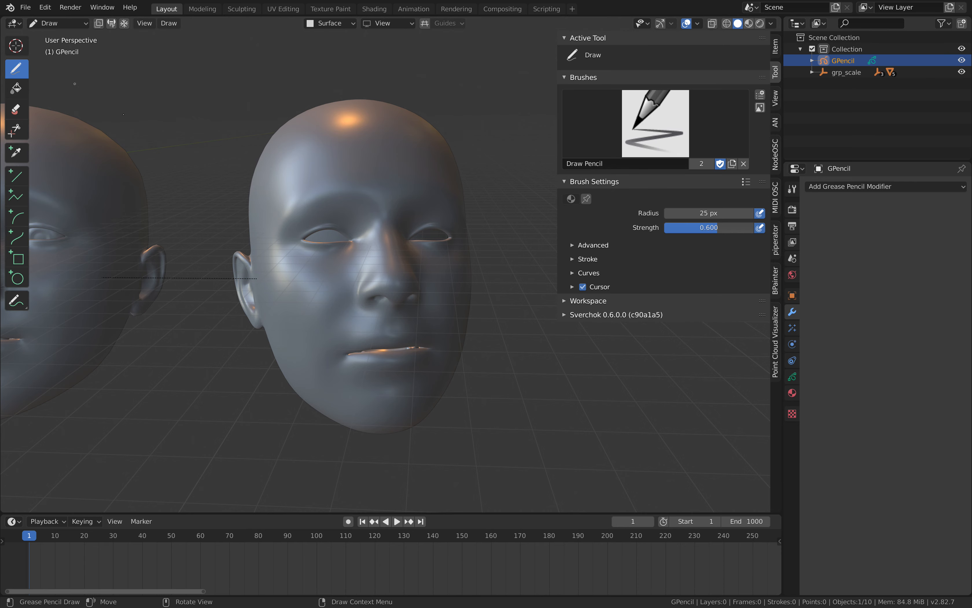
click(326, 24)
mouse_move(251, 198)
mouse_down()
mouse_move(288, 143)
mouse_move(366, 115)
mouse_up()
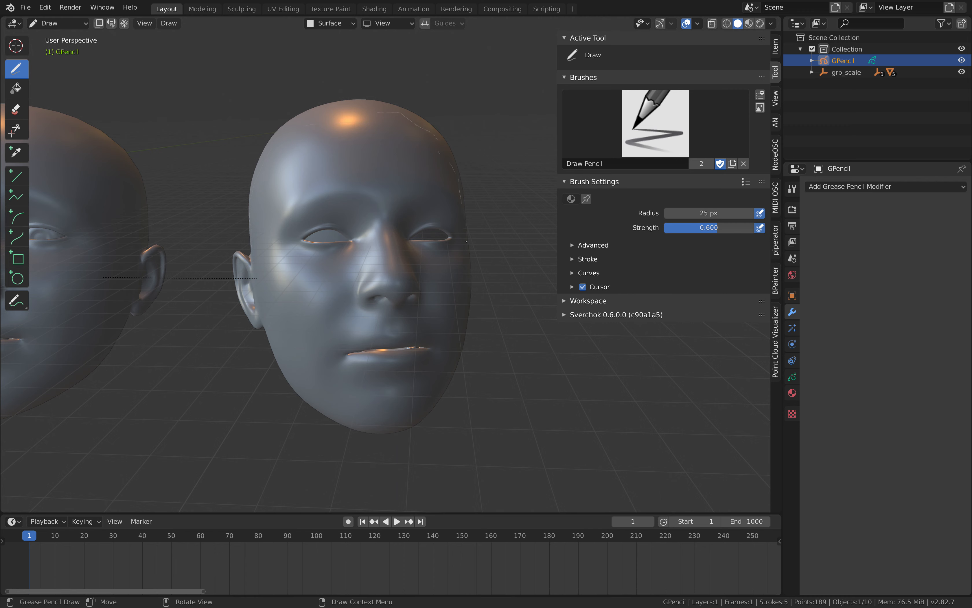
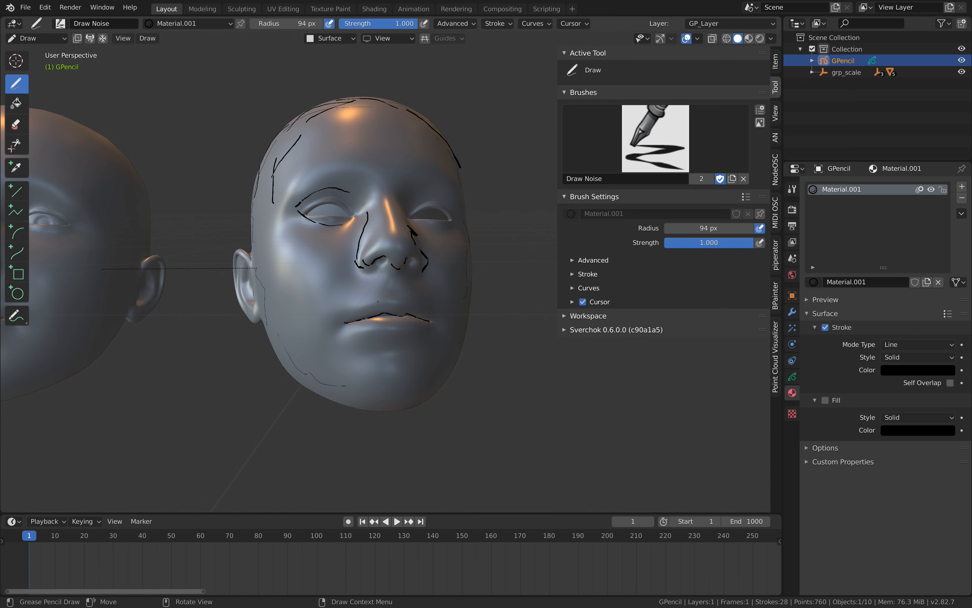
Draw surface strokes outlining the upper and lower lips of the head.
drag(378, 301, 339, 320)
drag(404, 302, 433, 316)
drag(376, 337, 434, 326)
middle_drag(381, 313, 450, 337)
Outline the near ear and trace its inner folds with surface strokes.
drag(272, 274, 247, 278)
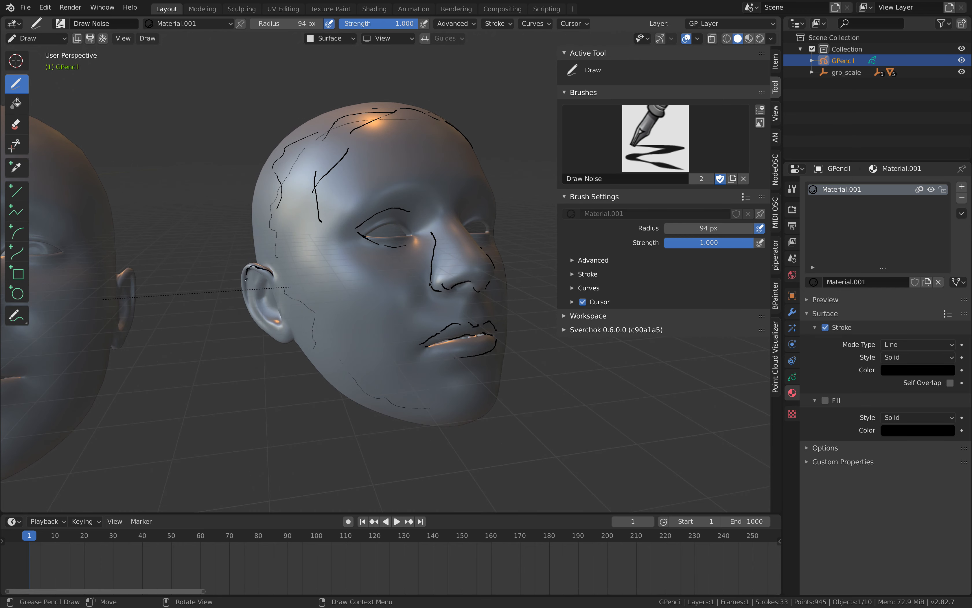
mouse_move(295, 337)
mouse_down()
mouse_move(245, 277)
mouse_move(261, 276)
mouse_up()
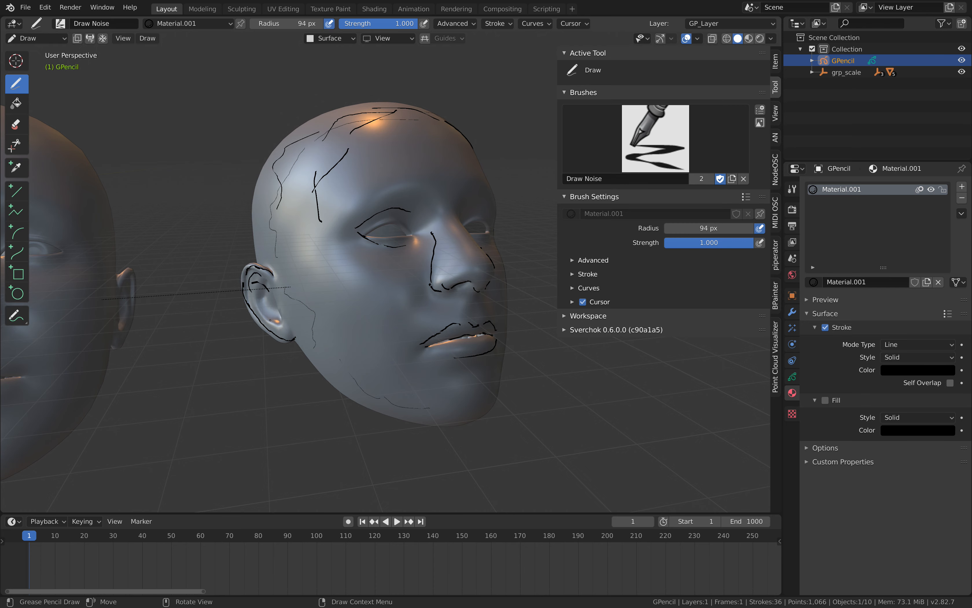
mouse_move(271, 321)
mouse_down()
mouse_move(258, 288)
mouse_move(282, 320)
mouse_up()
shift+middle_drag(292, 324, 263, 314)
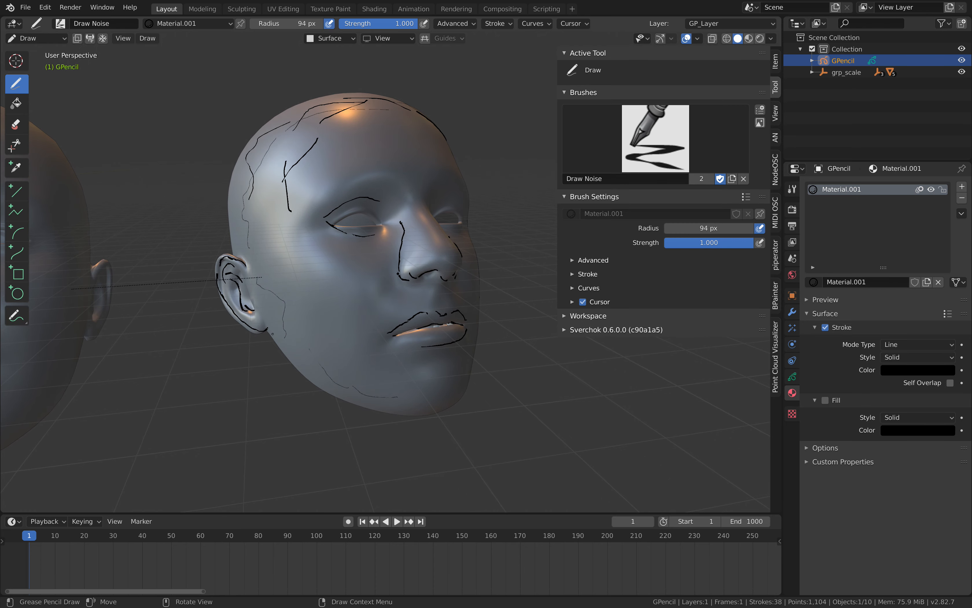
Draw the face contour from below the ear along the jaw and chin and up the far cheek.
mouse_move(272, 334)
mouse_down()
mouse_move(317, 383)
mouse_move(419, 411)
mouse_up()
middle_drag(418, 410, 409, 410)
drag(395, 417, 430, 410)
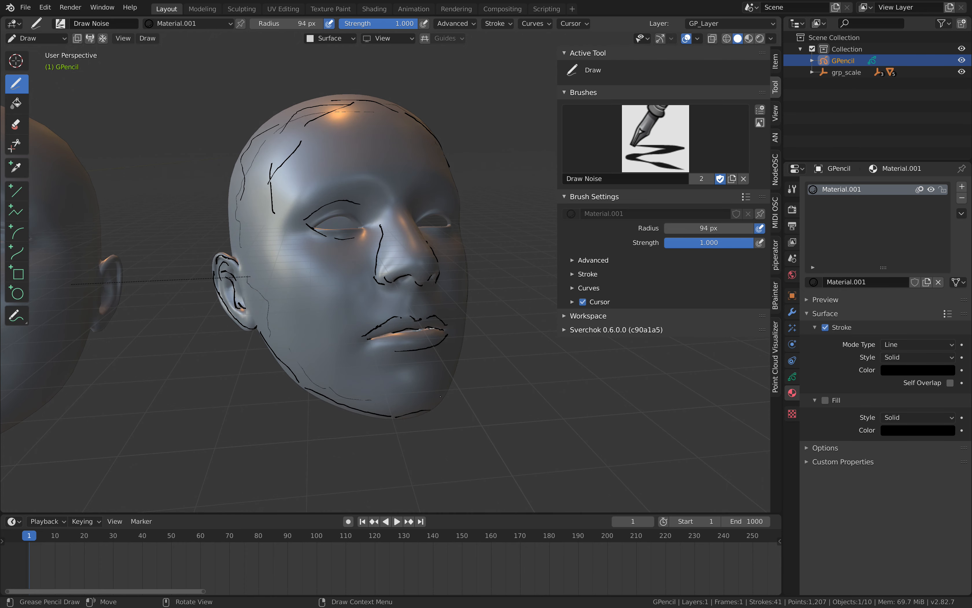
drag(462, 259, 436, 408)
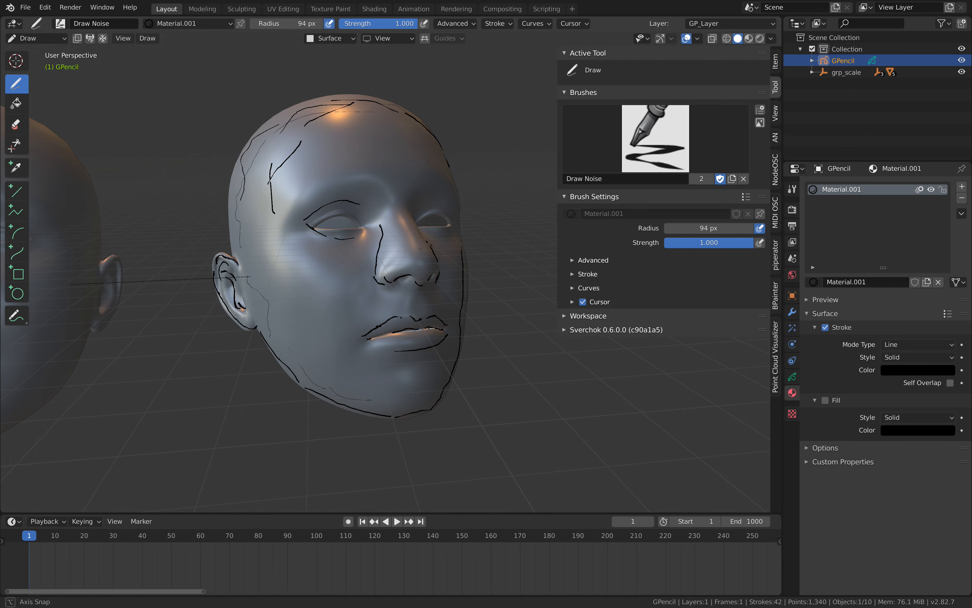
Draw surface strokes outlining the eyelids of the far eye.
middle_drag(436, 408, 339, 230)
mouse_move(342, 247)
mouse_down()
mouse_move(364, 231)
mouse_move(396, 239)
mouse_move(366, 260)
mouse_up()
drag(369, 261, 393, 258)
middle_drag(296, 249, 331, 255)
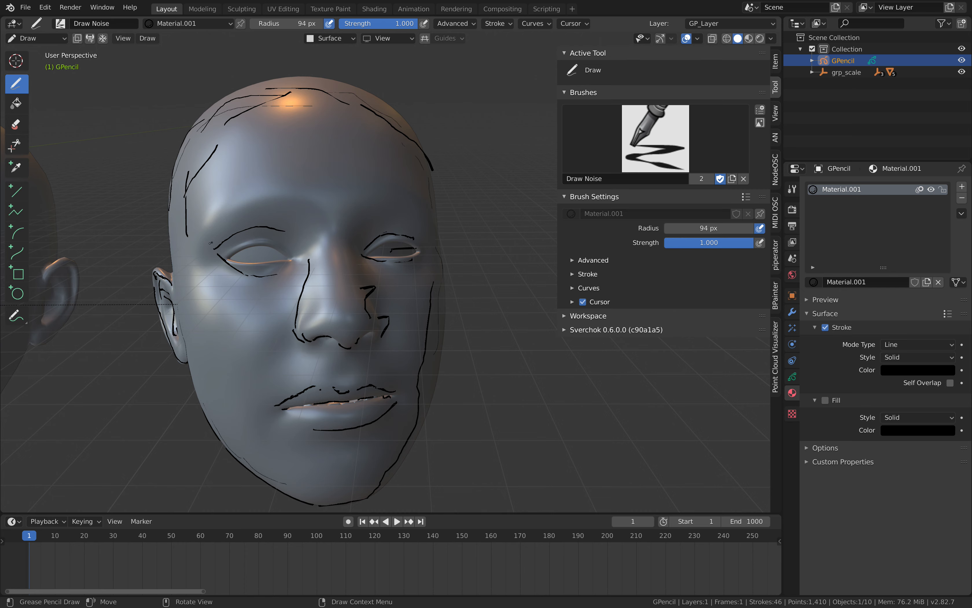
Draw both eyebrows with curved and short strokes above the eyes.
mouse_move(250, 202)
mouse_down()
mouse_move(214, 233)
mouse_move(319, 225)
mouse_move(382, 204)
mouse_move(440, 221)
mouse_up()
drag(388, 199, 379, 209)
drag(398, 200, 390, 209)
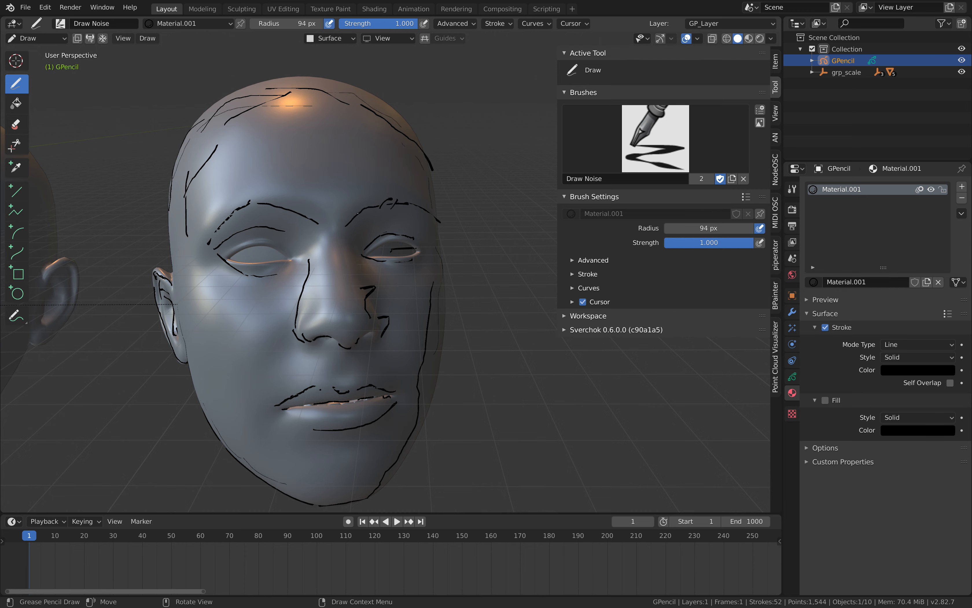
Draw contour strokes from the ear up to the crown and down the far temple.
scroll(275, 219, down, 1)
middle_drag(275, 219, 308, 220)
mouse_move(217, 282)
mouse_down()
mouse_move(238, 150)
mouse_move(330, 125)
mouse_up()
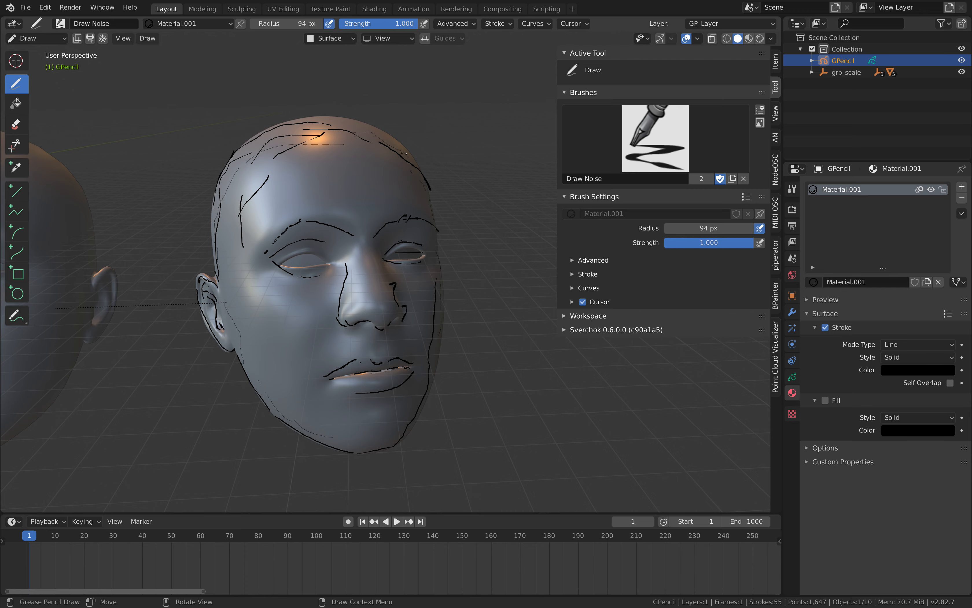
drag(415, 153, 433, 245)
shift+middle_drag(354, 269, 352, 241)
scroll(352, 241, up, 1)
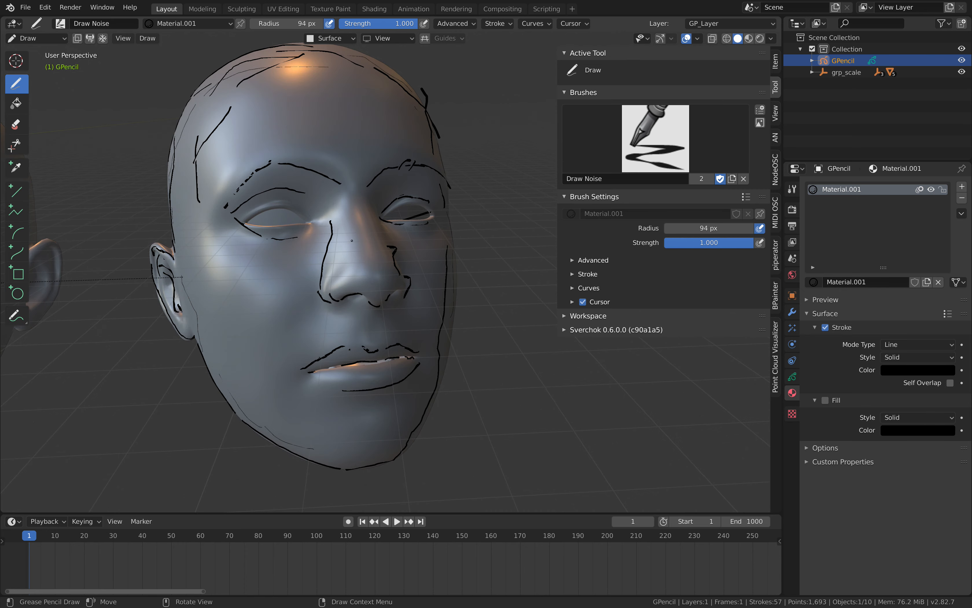
Add short detail strokes to the ear, jaw and both cheeks.
drag(168, 272, 184, 320)
scroll(185, 319, down, 1)
middle_drag(213, 317, 218, 316)
drag(230, 314, 240, 294)
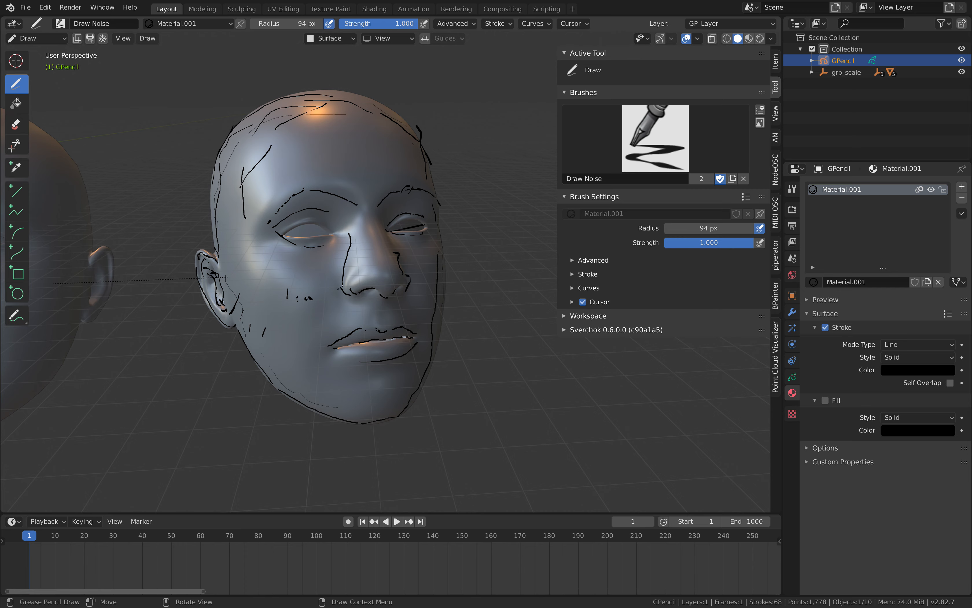
middle_drag(341, 286, 357, 282)
drag(383, 277, 373, 285)
middle_drag(364, 282, 375, 274)
Add short hair strokes along the near eyebrow and dashes at the outer eye corner.
middle_drag(247, 211, 251, 209)
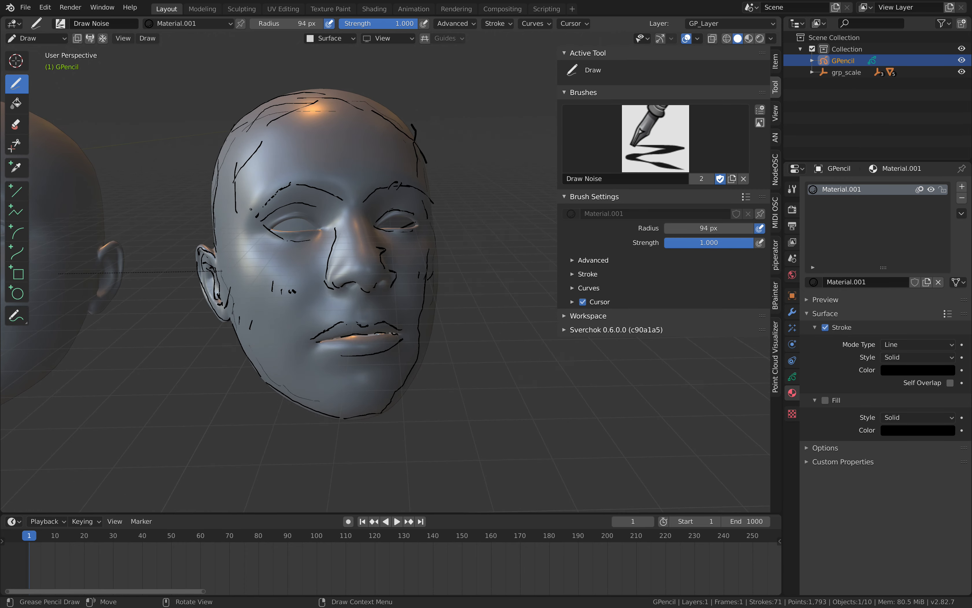
drag(265, 183, 252, 212)
middle_drag(312, 169, 313, 172)
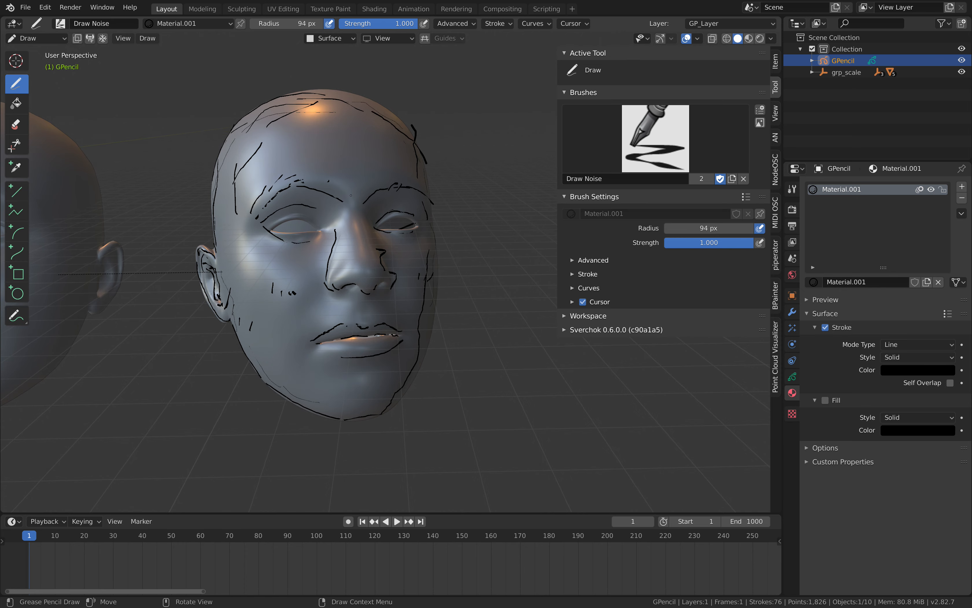
drag(358, 199, 335, 184)
drag(344, 189, 334, 187)
middle_drag(339, 193, 312, 190)
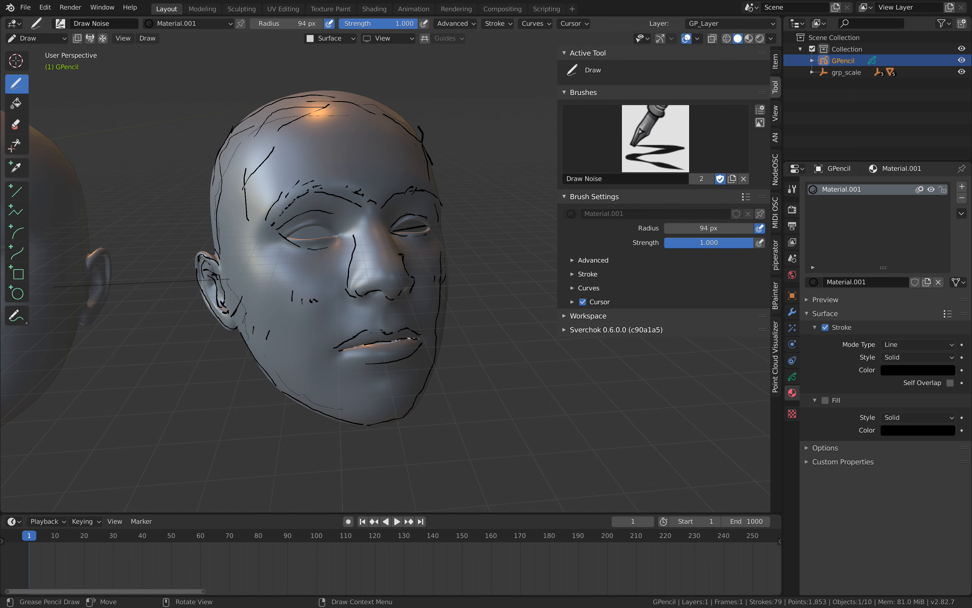
drag(319, 185, 333, 187)
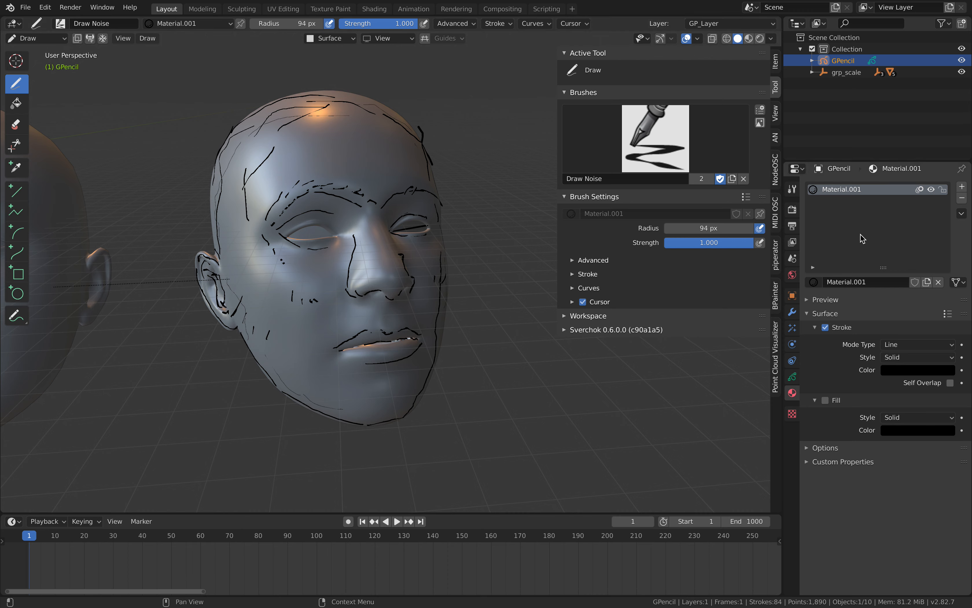
Add a second Grease Pencil material with only Fill enabled and draw closed shapes on the forehead, cheek and jaw.
click(962, 186)
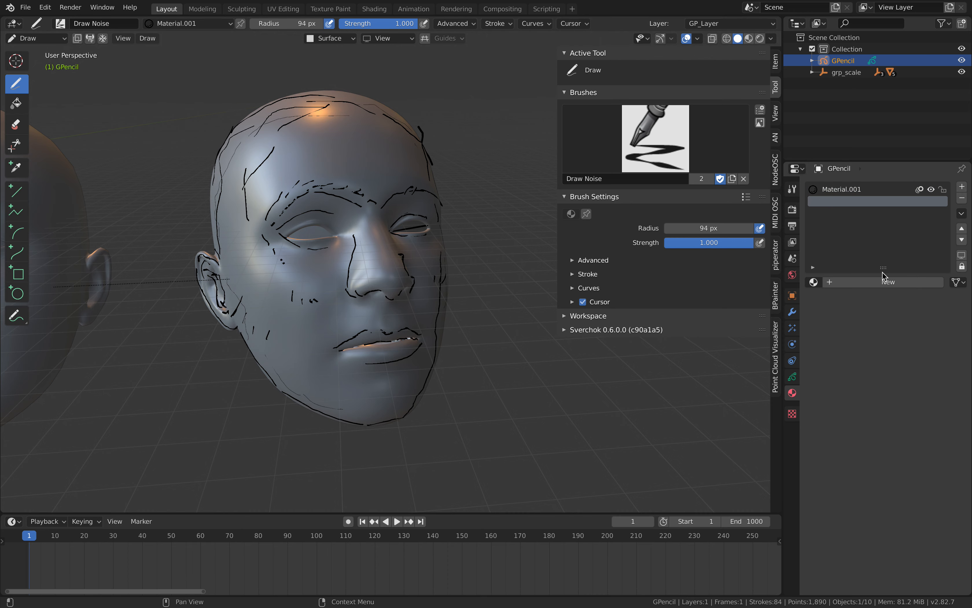
click(883, 282)
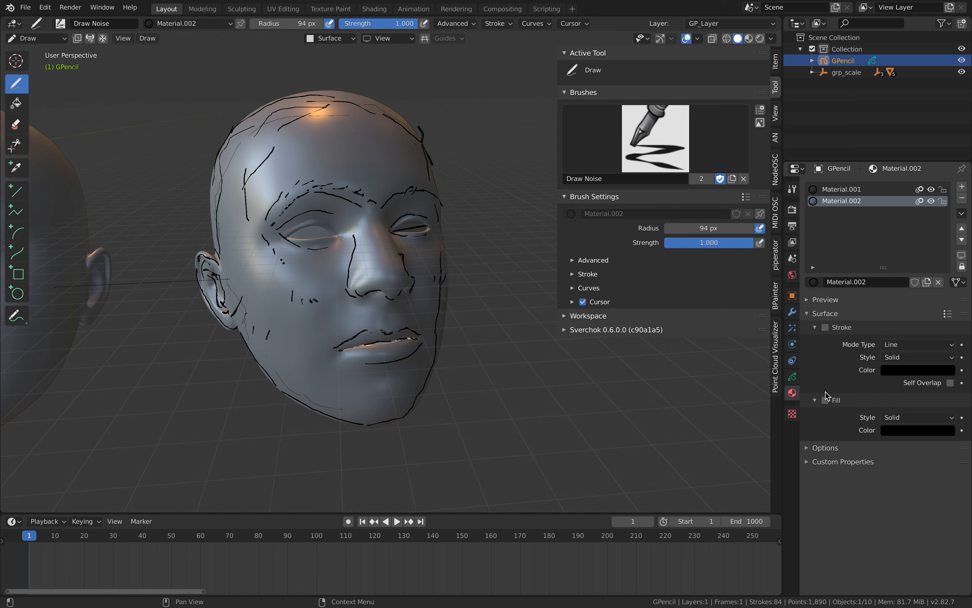
click(825, 400)
click(827, 328)
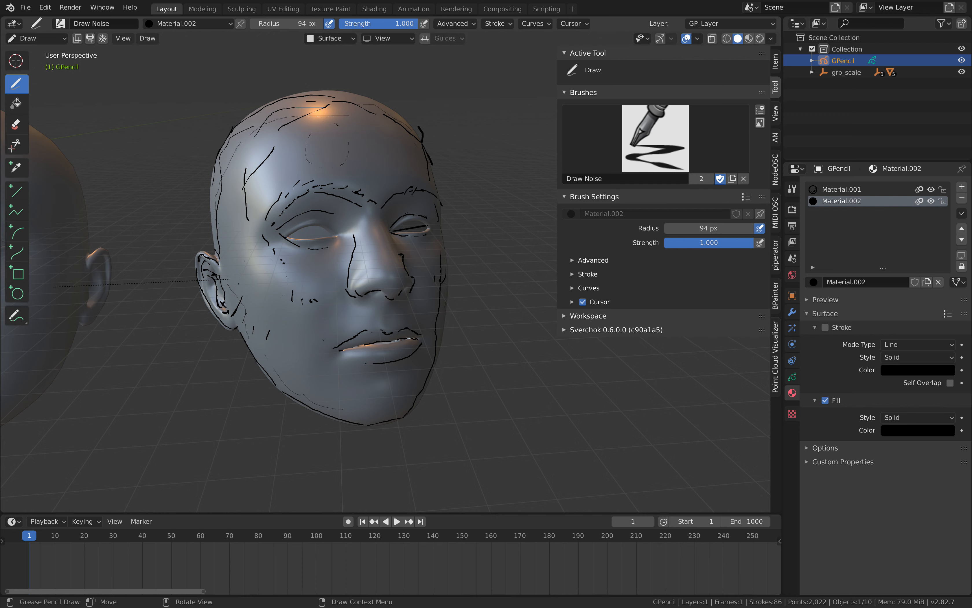
mouse_move(323, 339)
middle_down()
mouse_move(365, 273)
mouse_move(337, 304)
middle_up()
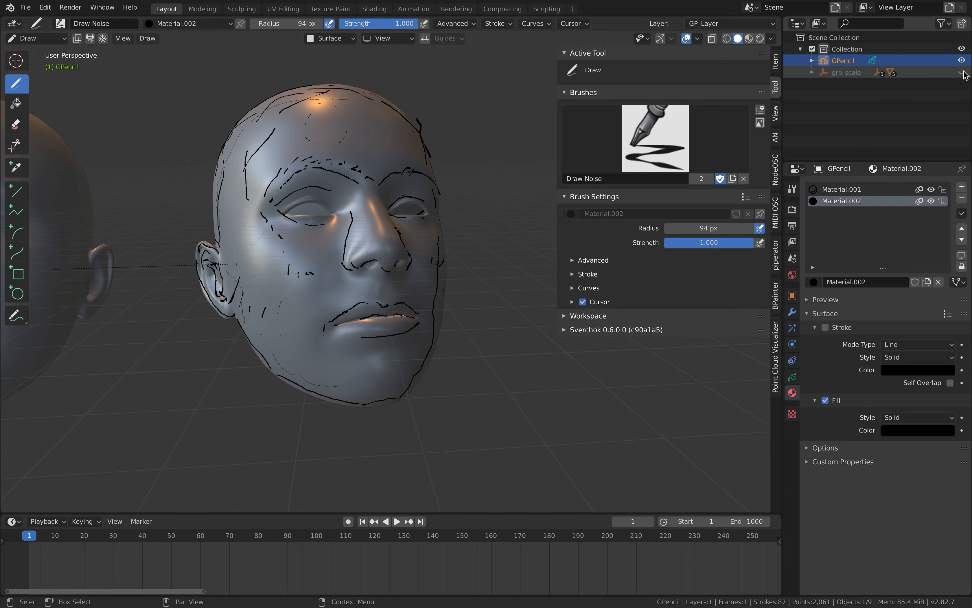
Temporarily hide the head.001 mesh to examine the Grease Pencil strokes and filled shapes on their own.
click(812, 72)
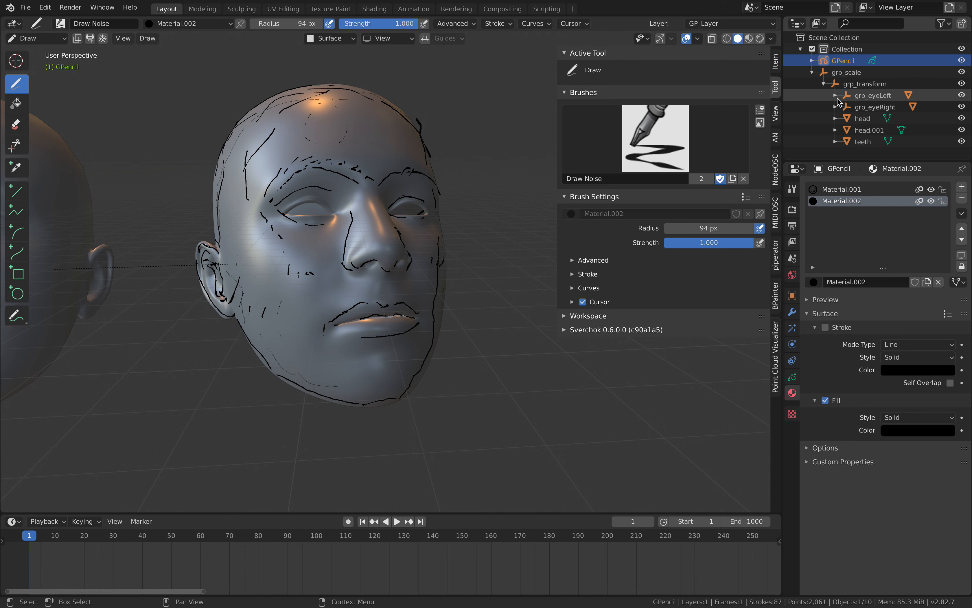
click(961, 130)
click(962, 130)
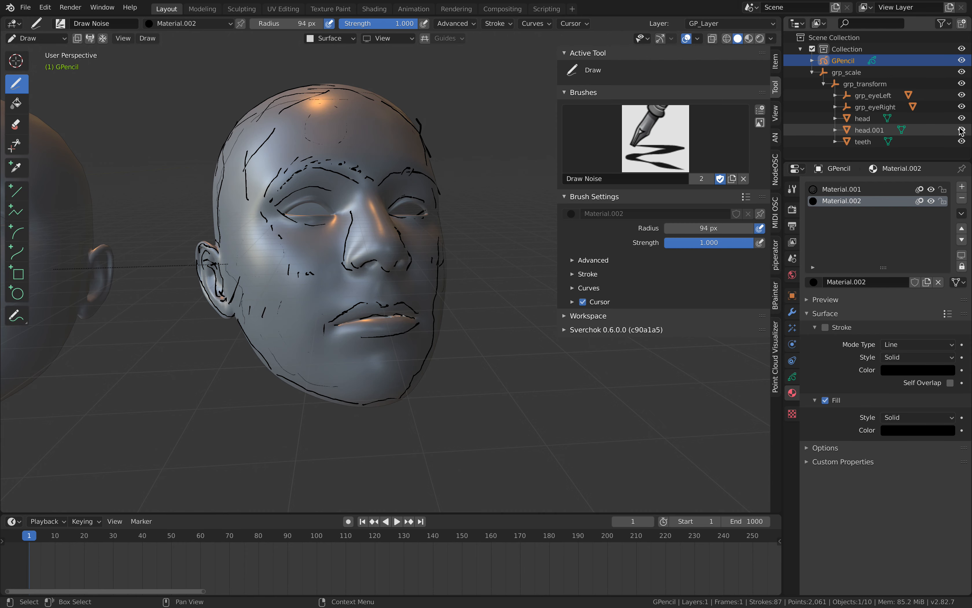
click(962, 130)
mouse_move(357, 315)
middle_down()
mouse_move(466, 311)
mouse_move(380, 332)
mouse_move(334, 303)
mouse_move(261, 309)
mouse_move(386, 314)
middle_up()
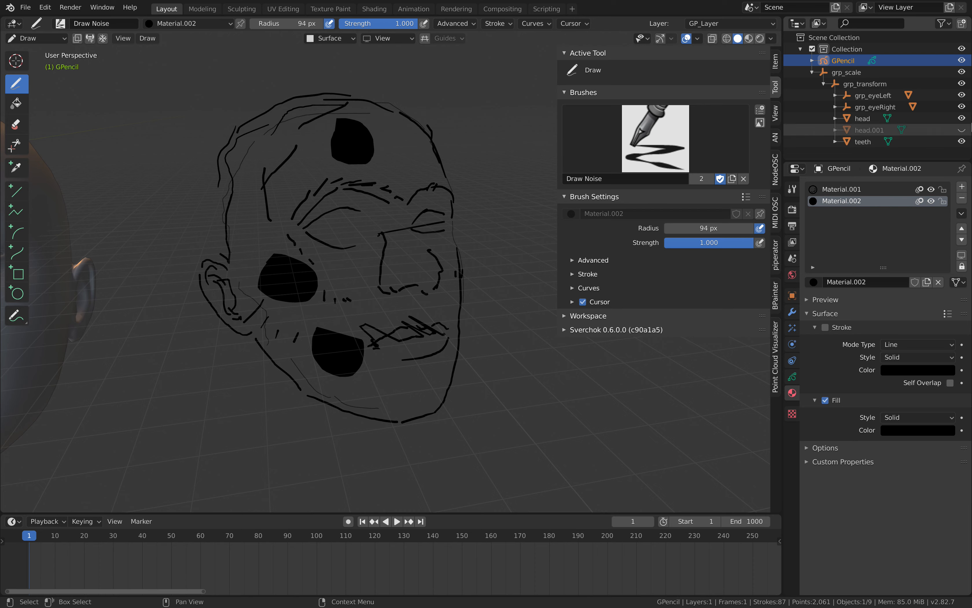
click(962, 130)
Draw closed filled shapes on the temple and side of the head, and check the Grease Pencil layer and drawing plane settings.
mouse_move(426, 184)
middle_down()
mouse_move(404, 183)
mouse_move(462, 186)
middle_up()
middle_drag(281, 209, 243, 230)
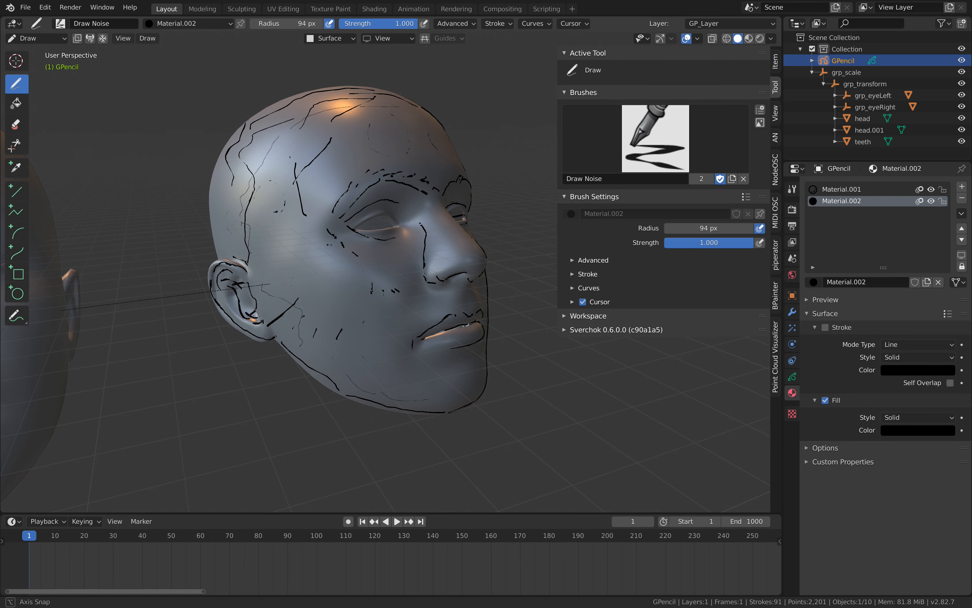
click(793, 376)
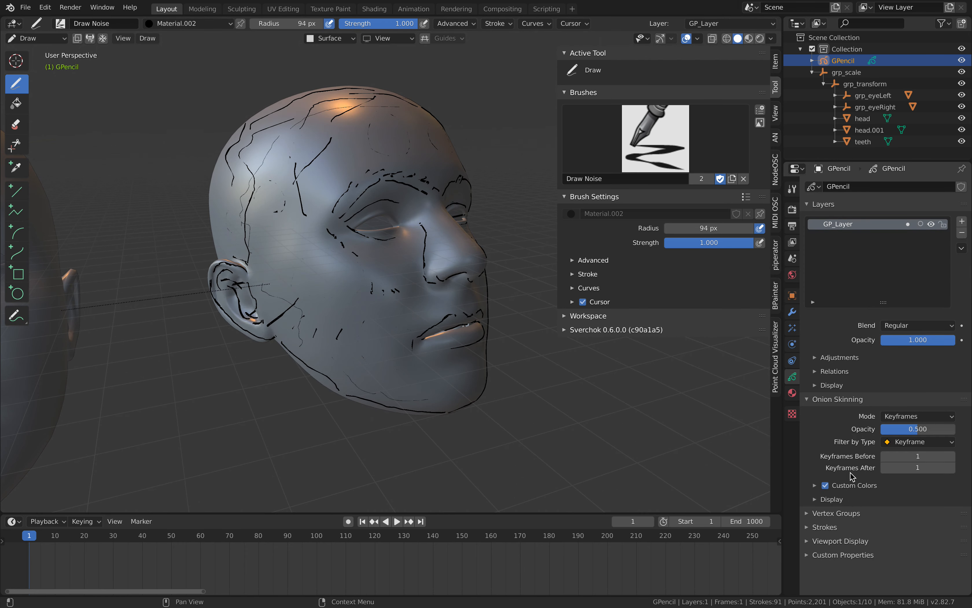
click(388, 38)
mouse_move(341, 38)
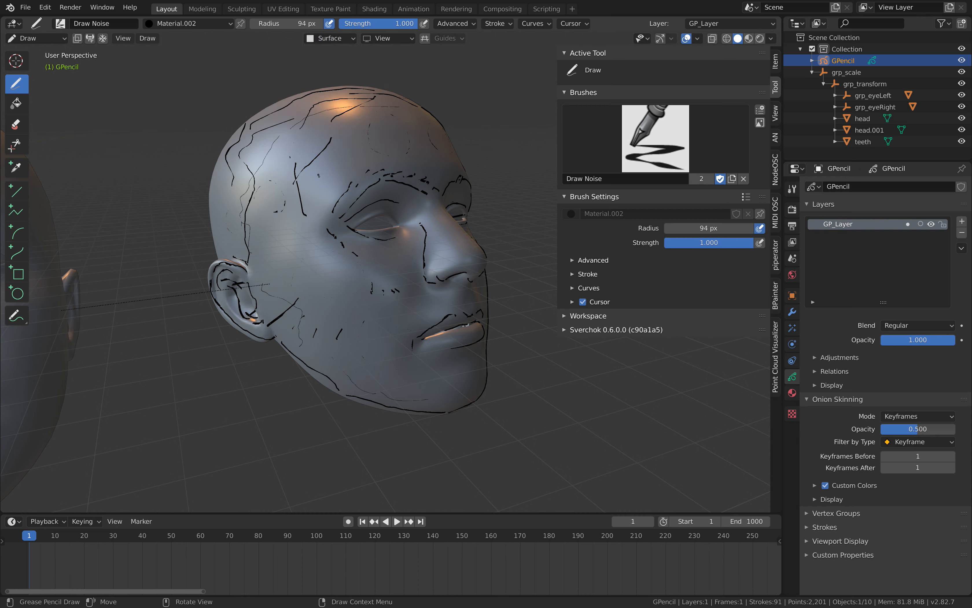
Increase the Surface stroke placement offset and draw filled shapes on the temple, in front of the ear, cheek, jaw and chin.
mouse_move(346, 155)
mouse_down()
mouse_move(334, 161)
mouse_move(306, 139)
mouse_move(276, 182)
mouse_up()
click(341, 39)
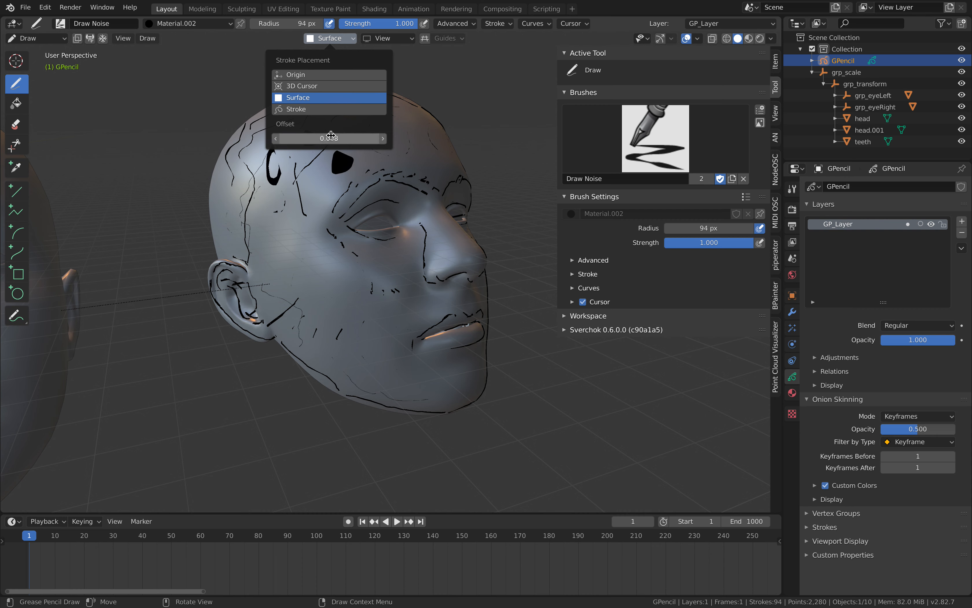
drag(284, 258, 282, 260)
middle_drag(290, 281, 265, 252)
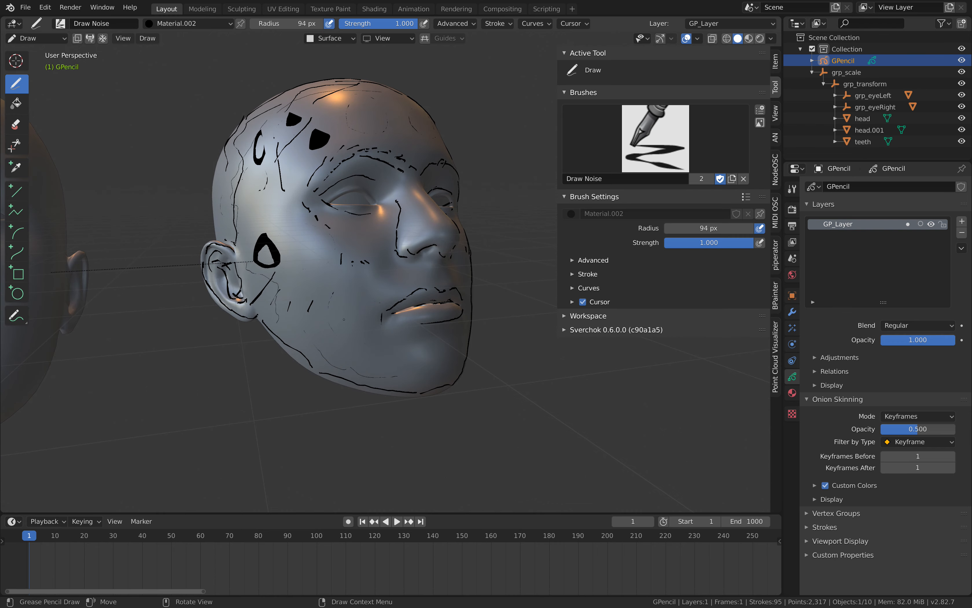
drag(333, 286, 332, 288)
middle_drag(338, 309, 298, 288)
drag(347, 338, 404, 349)
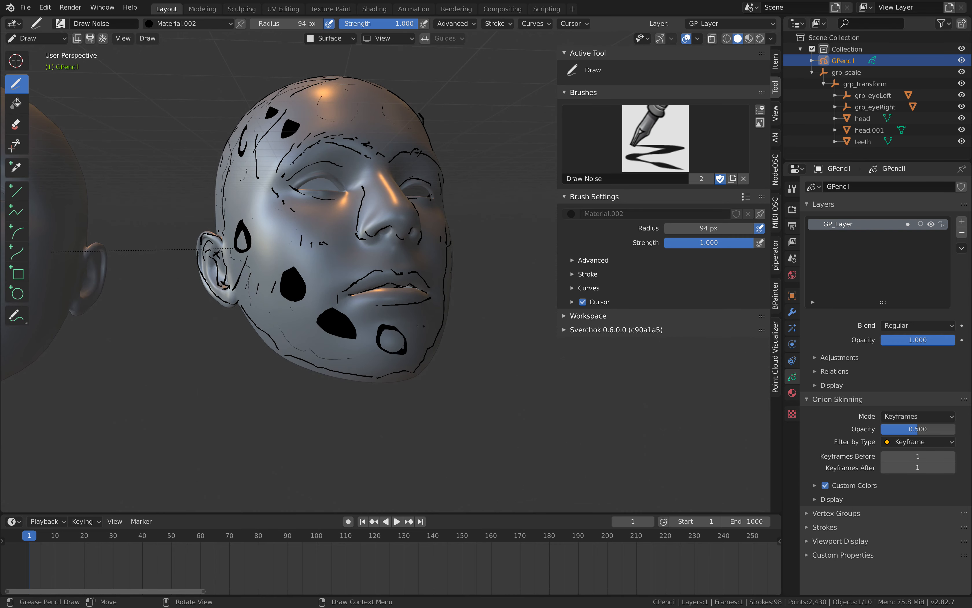
Draw filled shapes on the opposite cheek, in front of that ear, and on the temple and forehead.
middle_drag(409, 339, 334, 354)
drag(364, 265, 365, 269)
middle_drag(369, 268, 350, 241)
drag(350, 241, 351, 242)
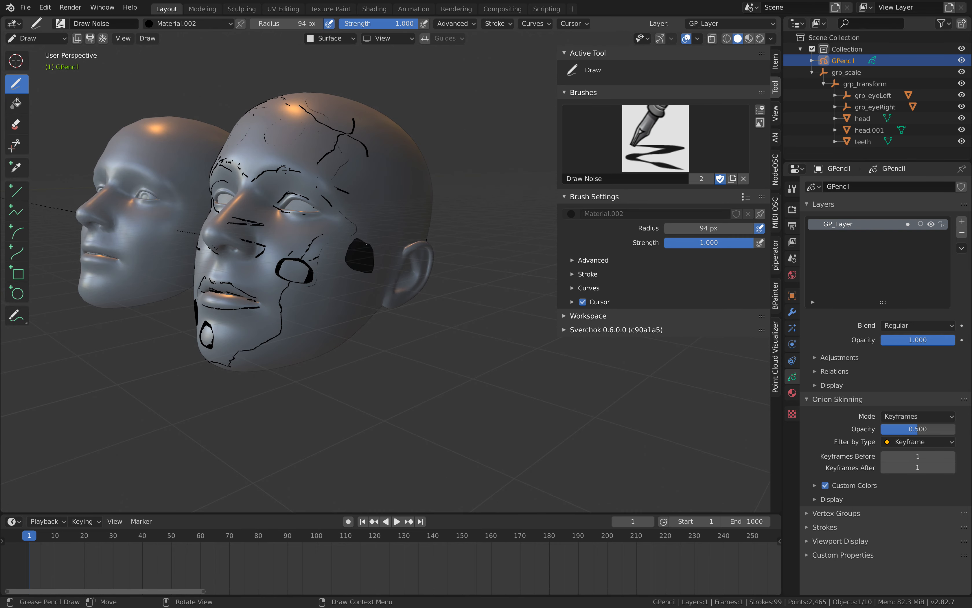
drag(392, 171, 387, 191)
middle_drag(387, 192, 406, 203)
drag(370, 120, 376, 121)
mouse_move(304, 114)
mouse_down()
mouse_move(322, 147)
mouse_move(328, 123)
mouse_up()
middle_drag(317, 123, 333, 137)
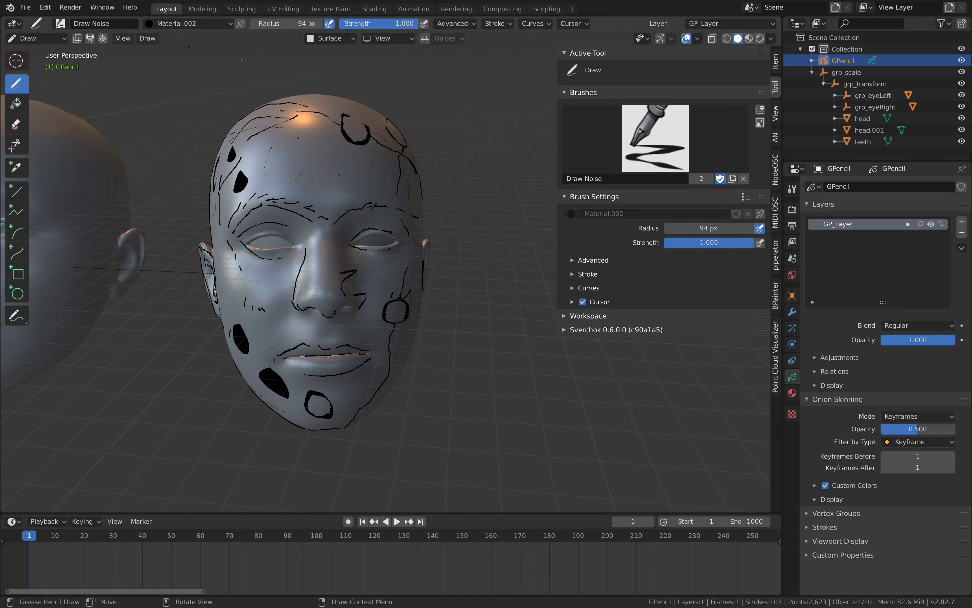
Set the stroke colour of Material.002 to red.
click(792, 393)
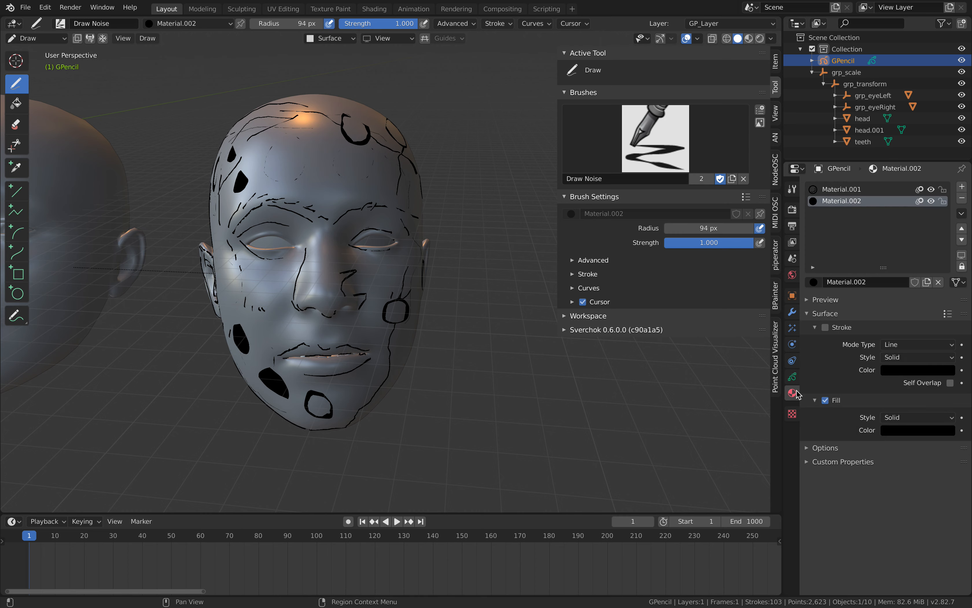
click(909, 371)
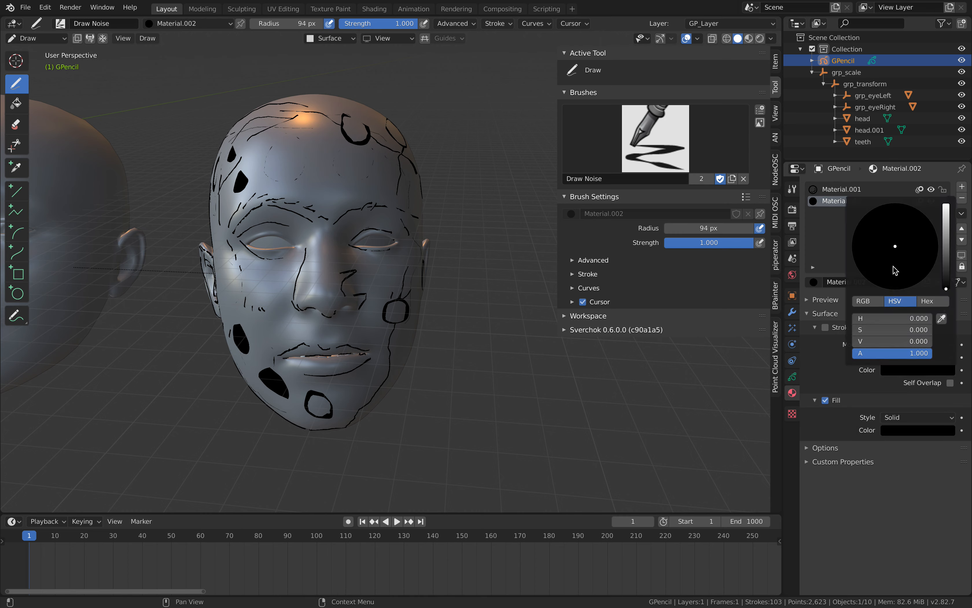
mouse_move(943, 238)
mouse_down()
mouse_move(943, 226)
mouse_move(943, 282)
mouse_move(946, 217)
mouse_up()
drag(916, 249, 904, 288)
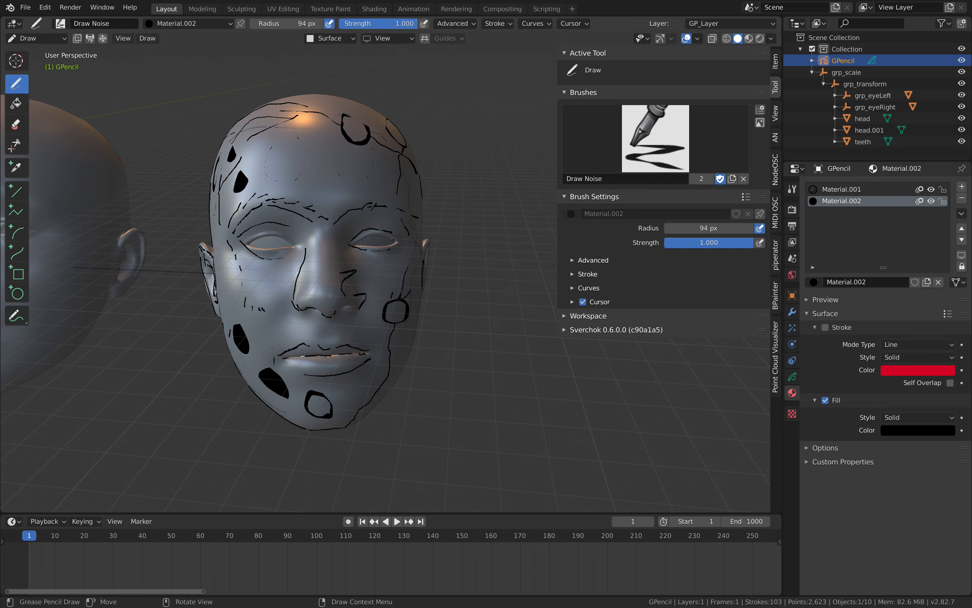
Draw more filled shapes on the forehead and temple and above the near ear.
middle_drag(111, 158, 183, 140)
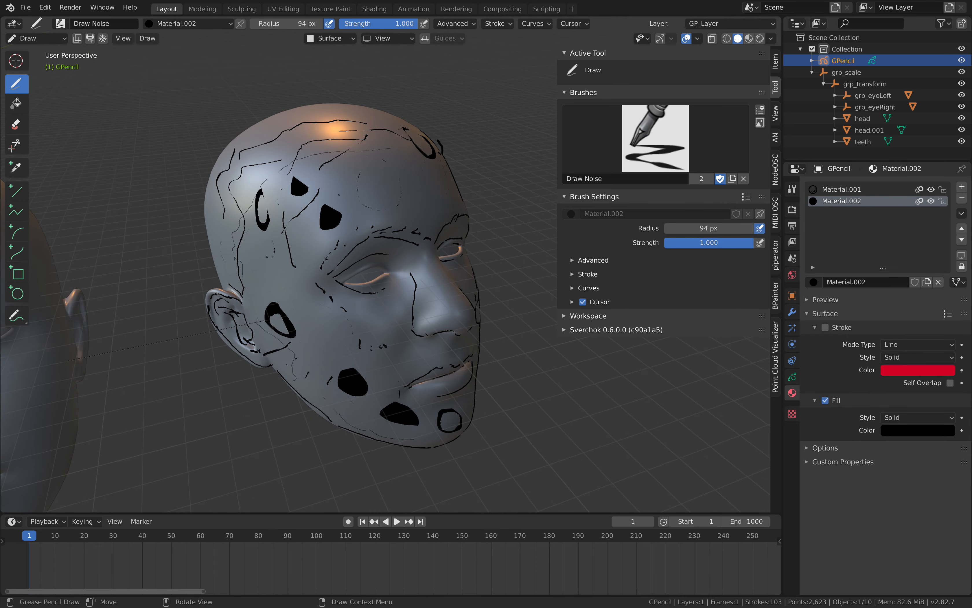
drag(339, 195, 340, 192)
middle_drag(340, 193, 303, 251)
drag(303, 251, 301, 248)
middle_drag(301, 248, 274, 229)
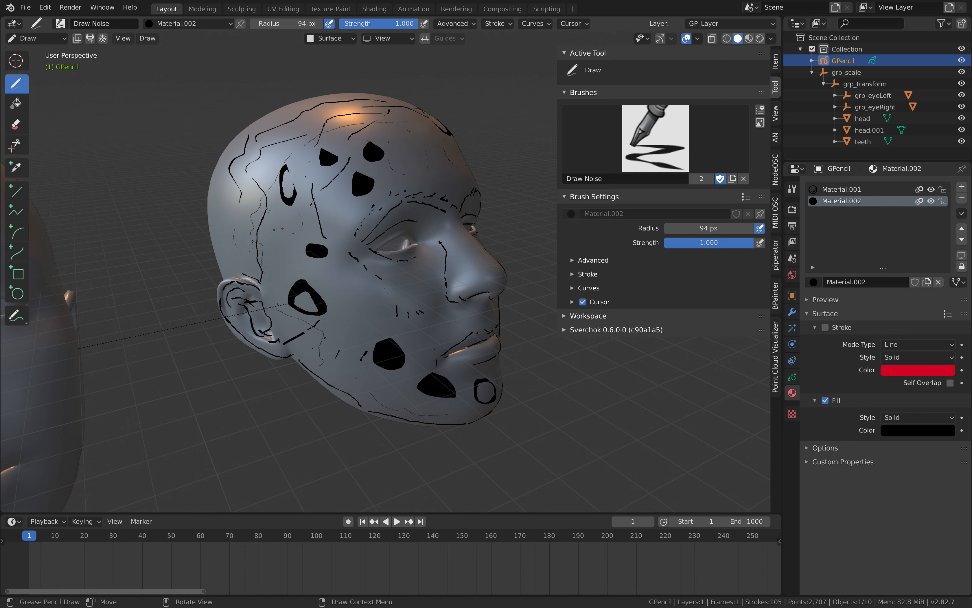
drag(275, 230, 271, 233)
Set the fill colour of Material.002 to bright pinkish red, with hue 0.978, saturation 0.680 and value 1.000.
click(900, 429)
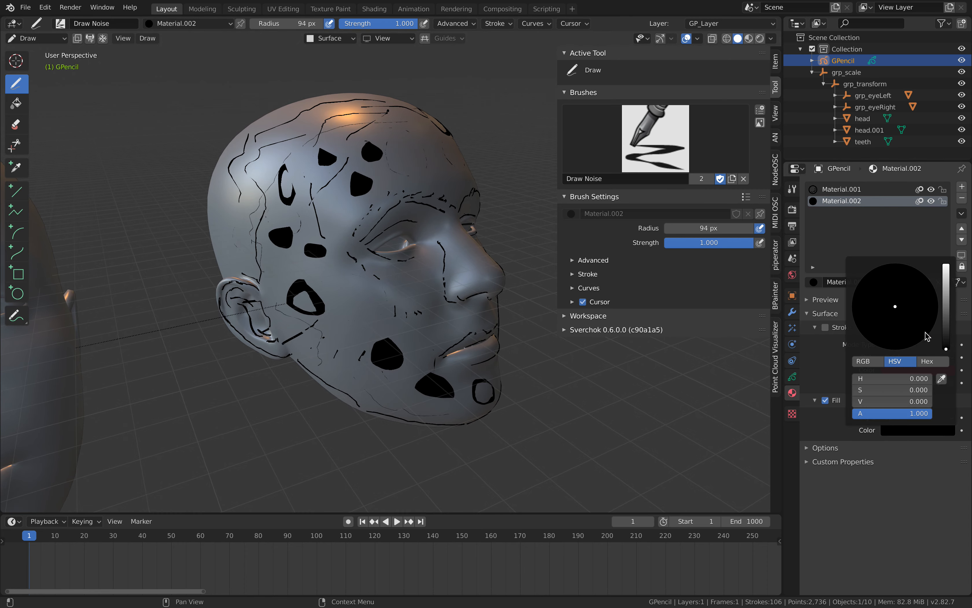
drag(946, 301, 946, 264)
drag(904, 317, 899, 336)
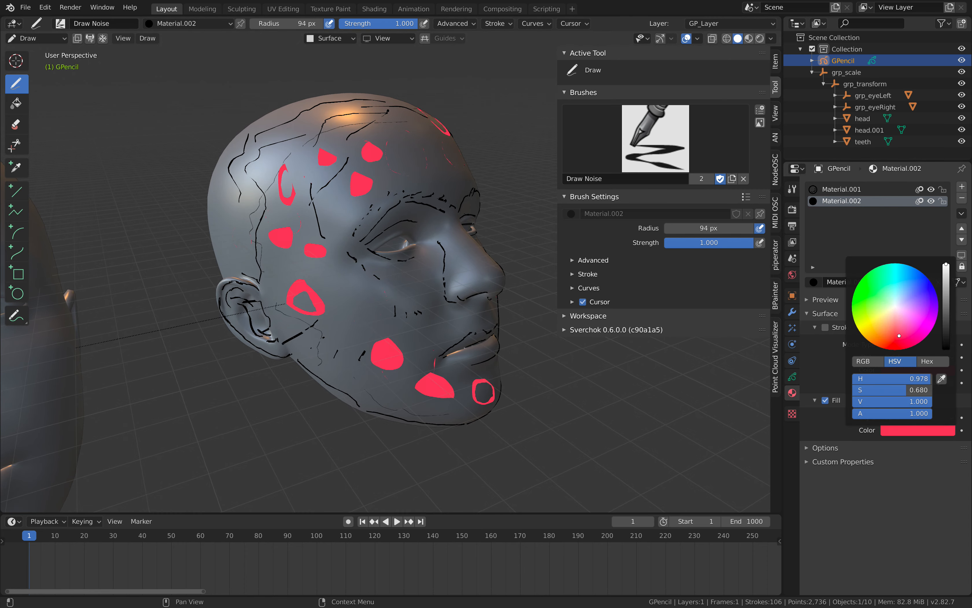
Draw more filled freehand shapes across the centre and both sides of the forehead.
middle_drag(418, 177, 318, 165)
drag(327, 149, 337, 149)
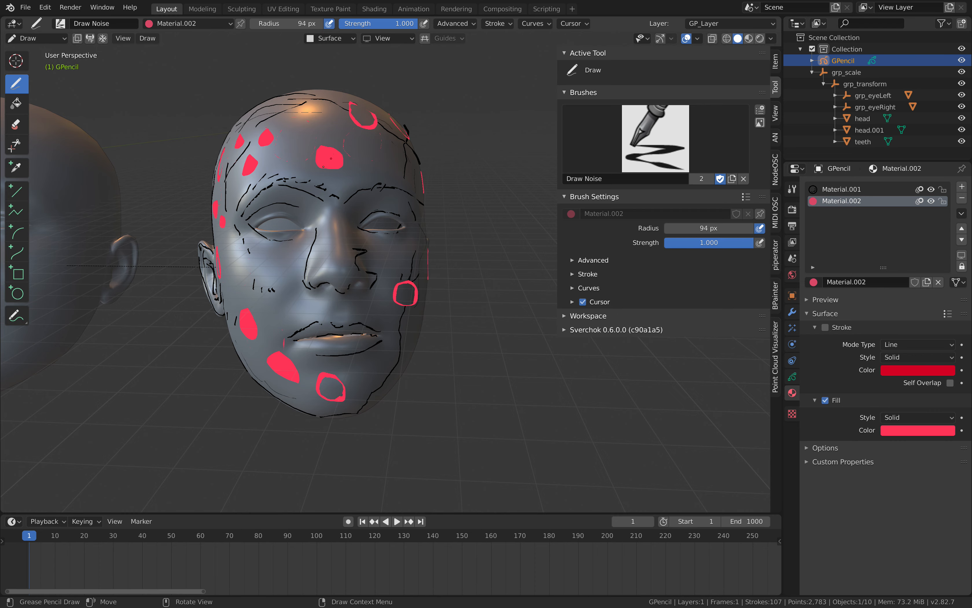
middle_drag(345, 153, 325, 171)
drag(287, 139, 291, 137)
middle_drag(374, 148, 337, 175)
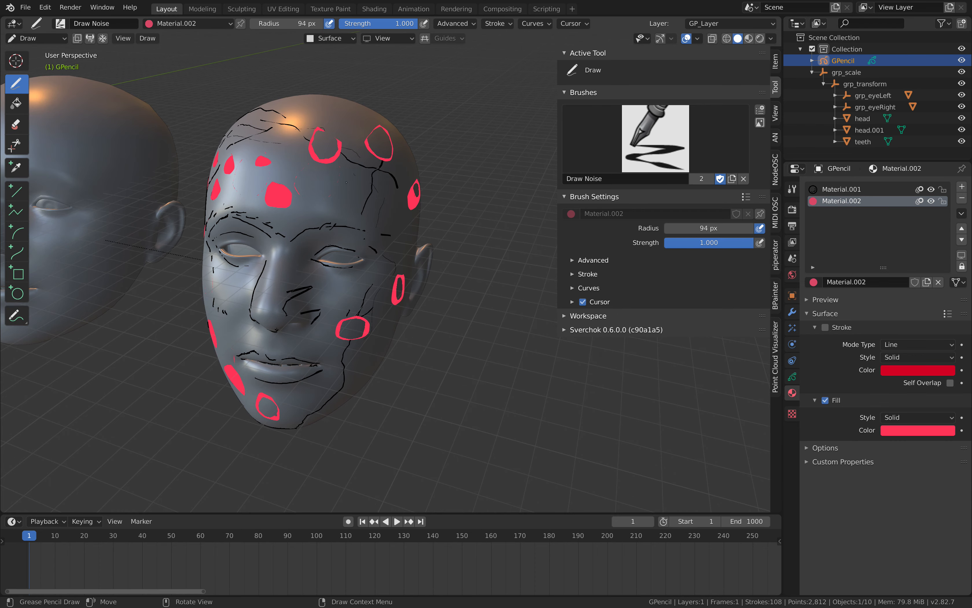
drag(340, 178, 349, 183)
middle_drag(348, 193, 330, 176)
drag(299, 191, 315, 190)
Draw filled shapes on the near cheek, on the jaw and just above the near ear.
middle_drag(109, 202, 336, 270)
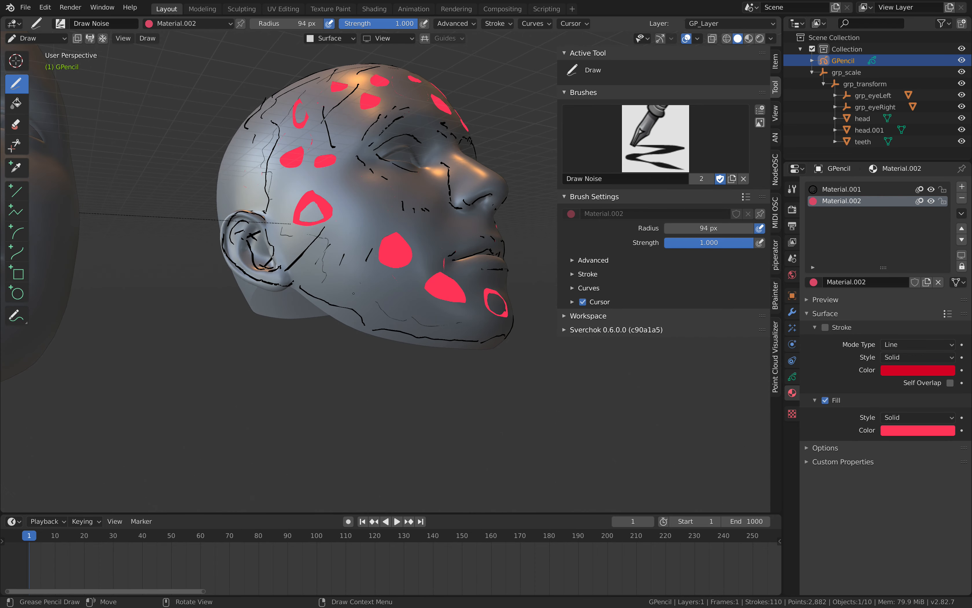
drag(339, 256, 342, 266)
middle_drag(349, 270, 351, 294)
drag(355, 230, 360, 238)
middle_drag(322, 209, 352, 253)
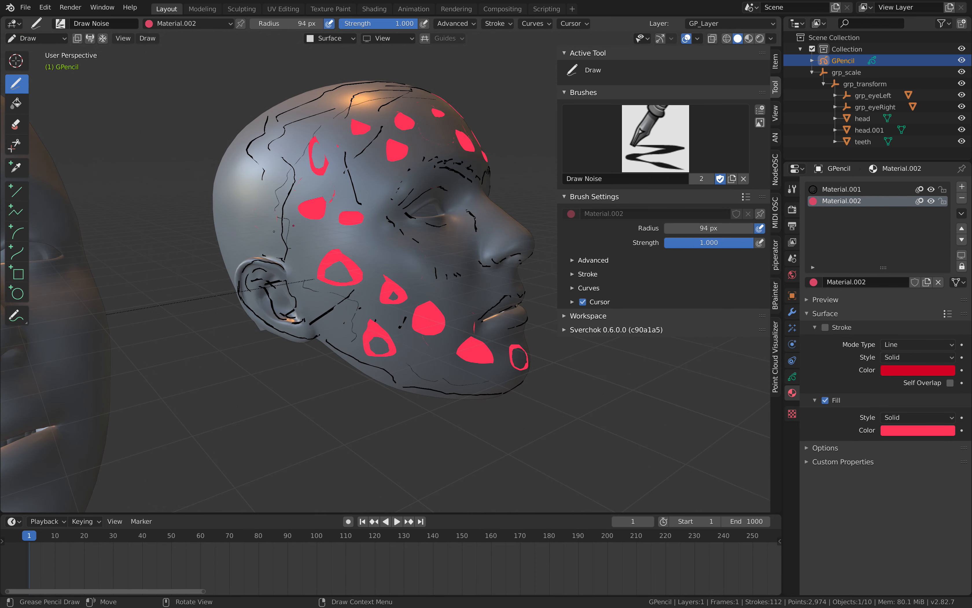
drag(277, 231, 292, 241)
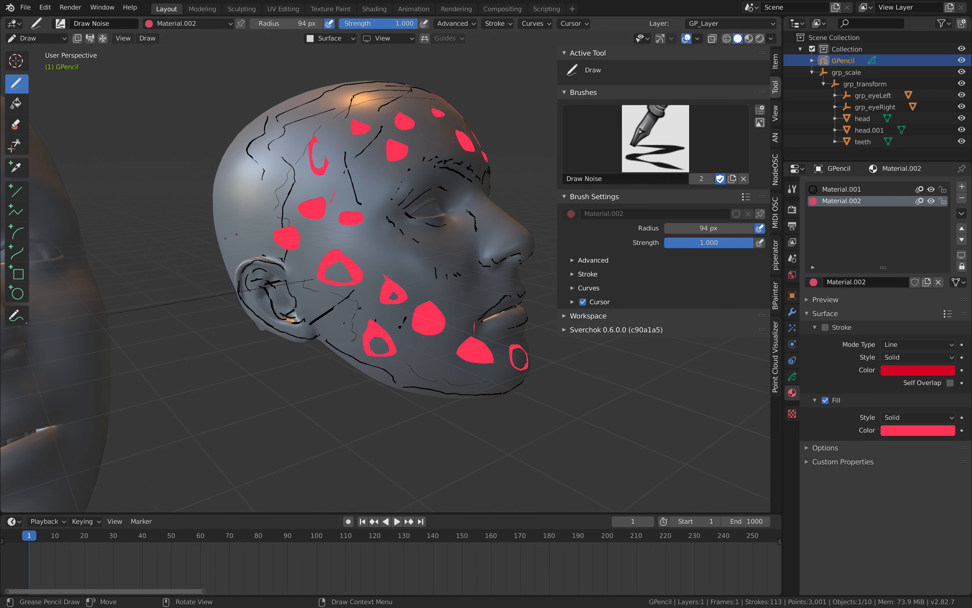
Use the Box tool to draw a large filled rectangle behind the temple and a small one above the ear.
click(18, 274)
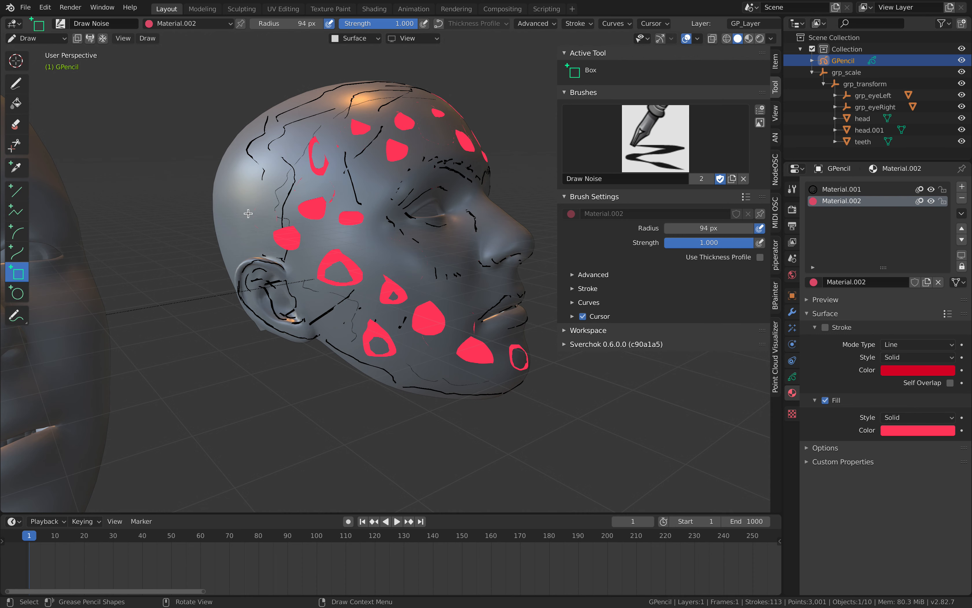
key(Return)
drag(303, 222, 321, 234)
key(Return)
Use the Circle tool to draw a filled circle between the near eye and ear.
click(17, 293)
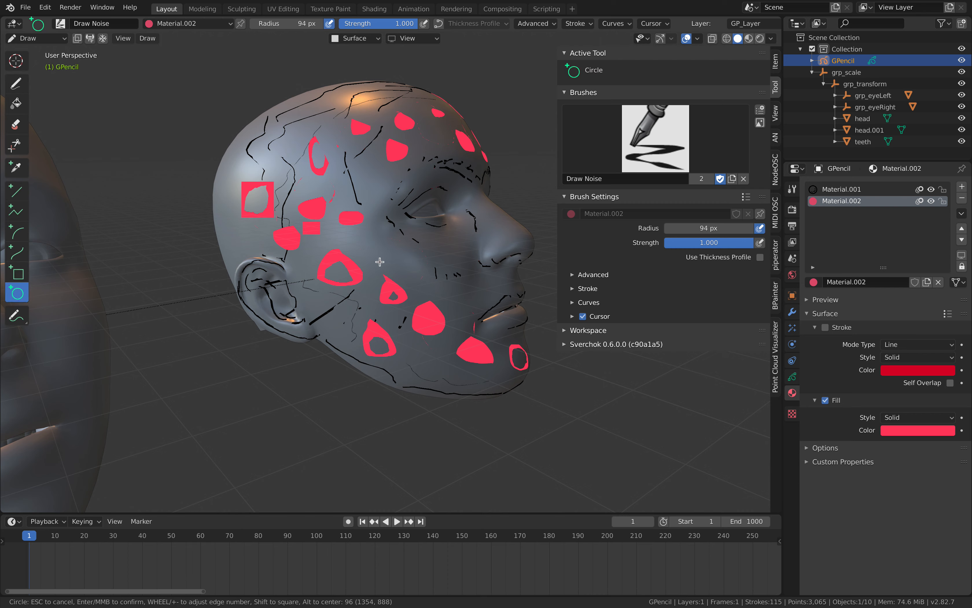
key(Return)
drag(333, 190, 332, 187)
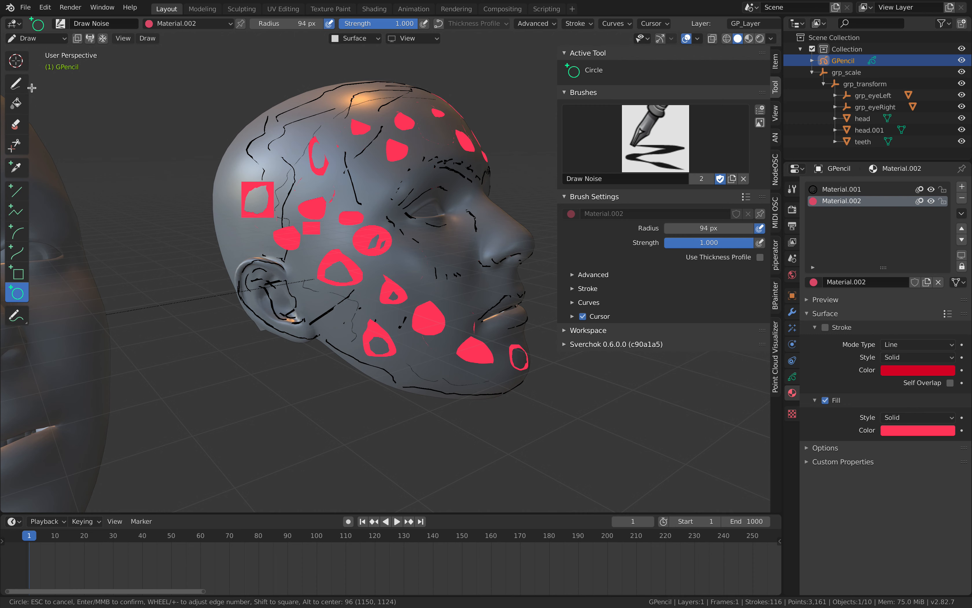
key(Escape)
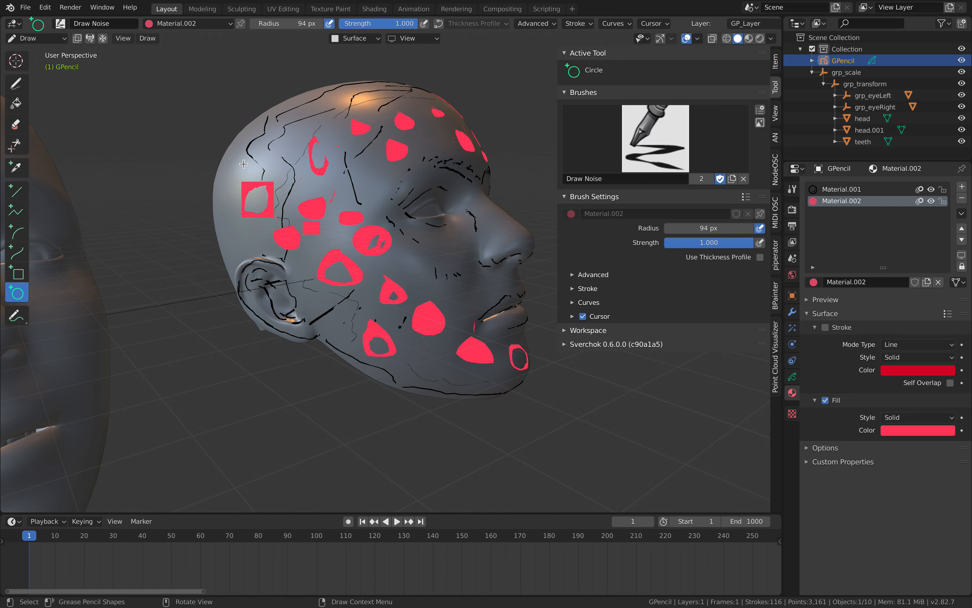
drag(241, 140, 222, 141)
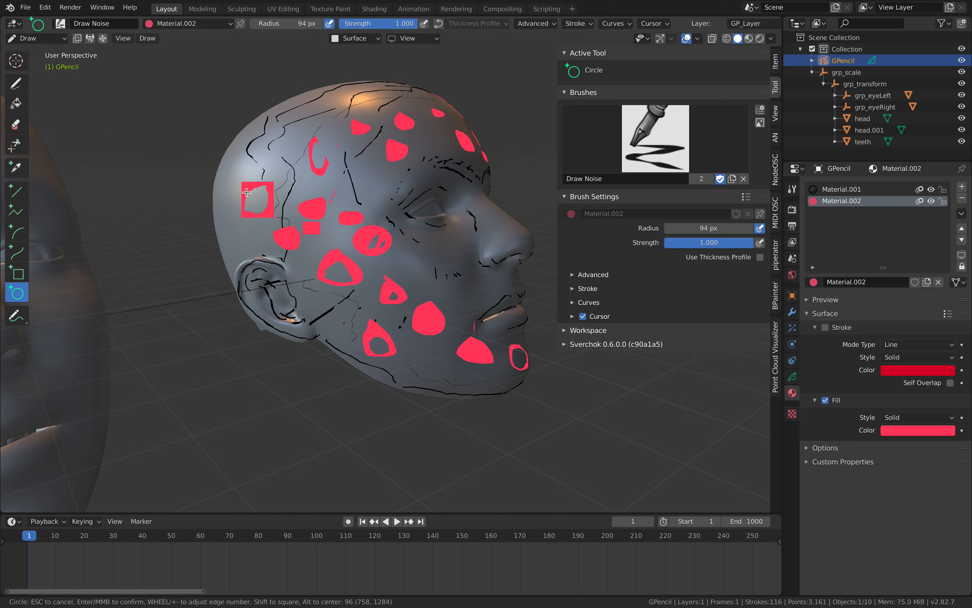
key(Return)
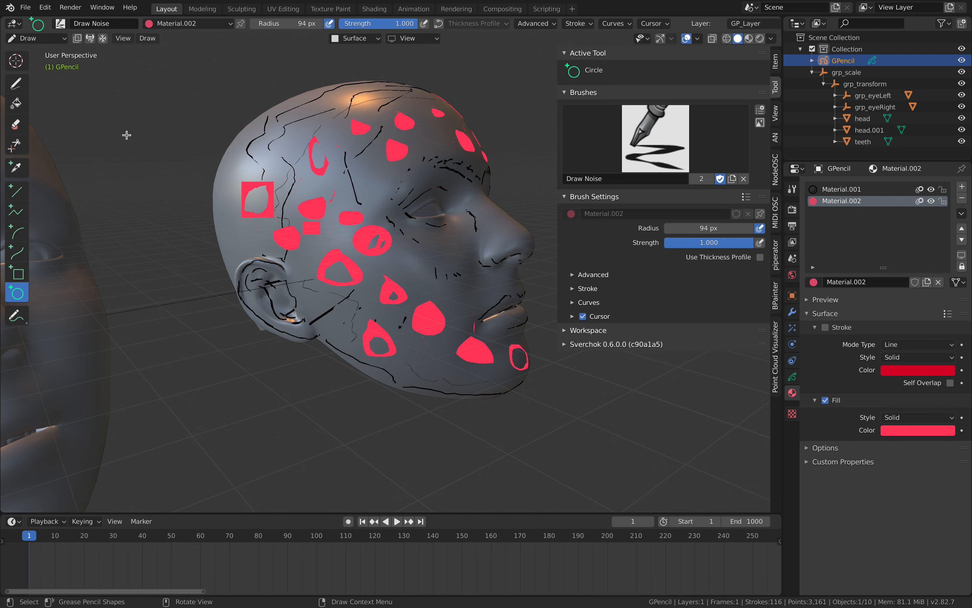
Return to freehand drawing and add filled shapes below the eye, above the upper lip and on the opposite lower cheek.
click(18, 87)
middle_drag(333, 184, 288, 188)
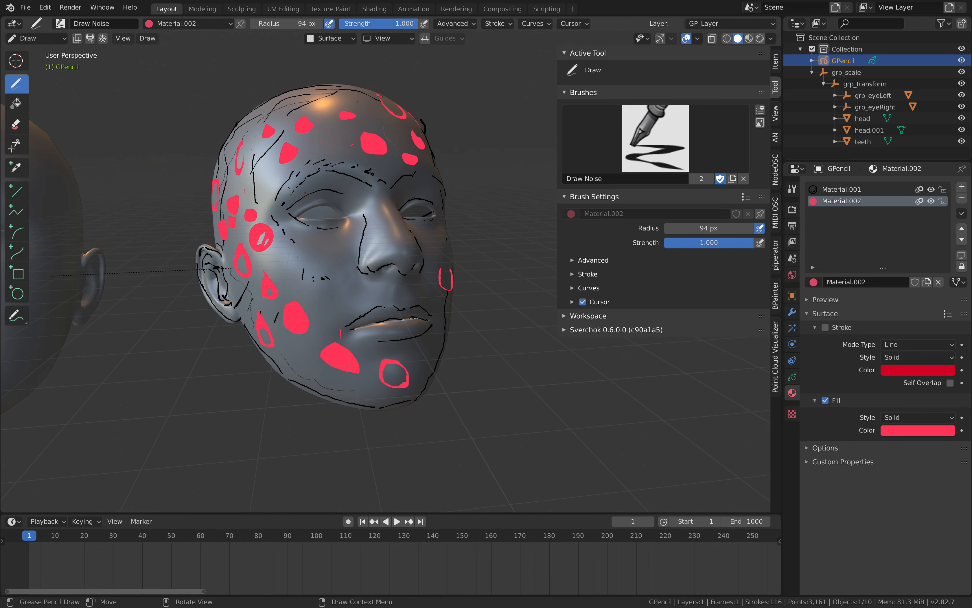
drag(309, 245, 307, 244)
mouse_move(307, 244)
middle_down()
mouse_move(263, 228)
mouse_move(307, 258)
middle_up()
click(306, 258)
drag(338, 293, 342, 296)
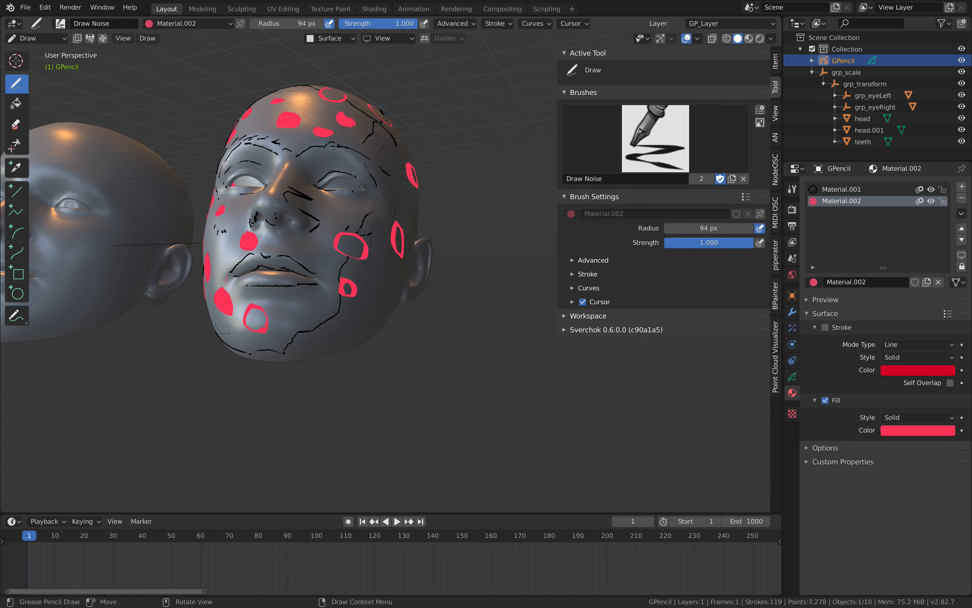
Draw small filled shapes along the opposite jaw, beside the chin and under the jawline.
middle_drag(344, 295, 317, 275)
drag(342, 270, 345, 273)
middle_drag(336, 278, 356, 282)
drag(339, 291, 340, 302)
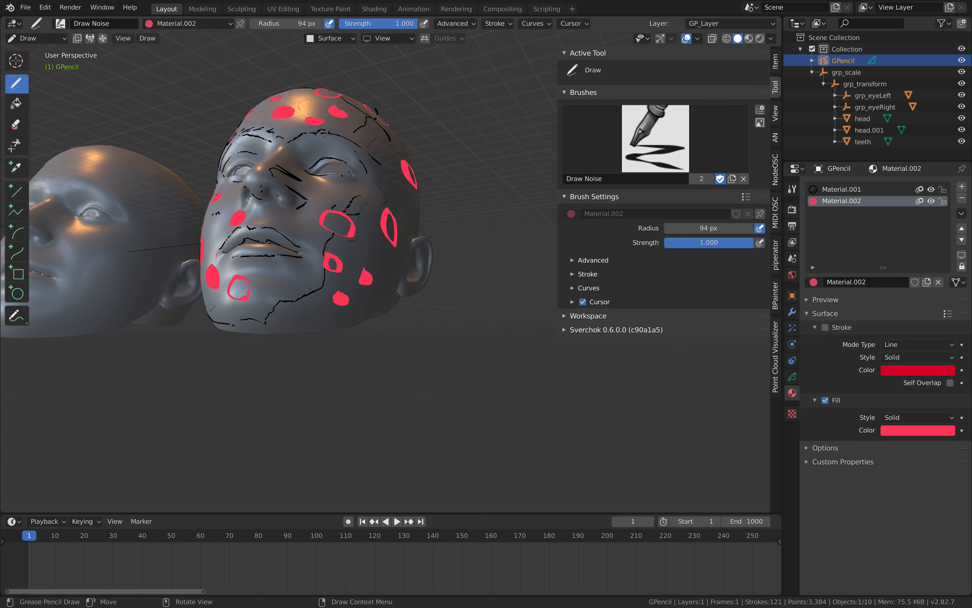
click(289, 273)
middle_drag(288, 273, 315, 287)
drag(316, 292, 315, 295)
Draw filled shapes in front of the opposite ear, on that temple and on the upper side of the head.
middle_drag(366, 252, 340, 275)
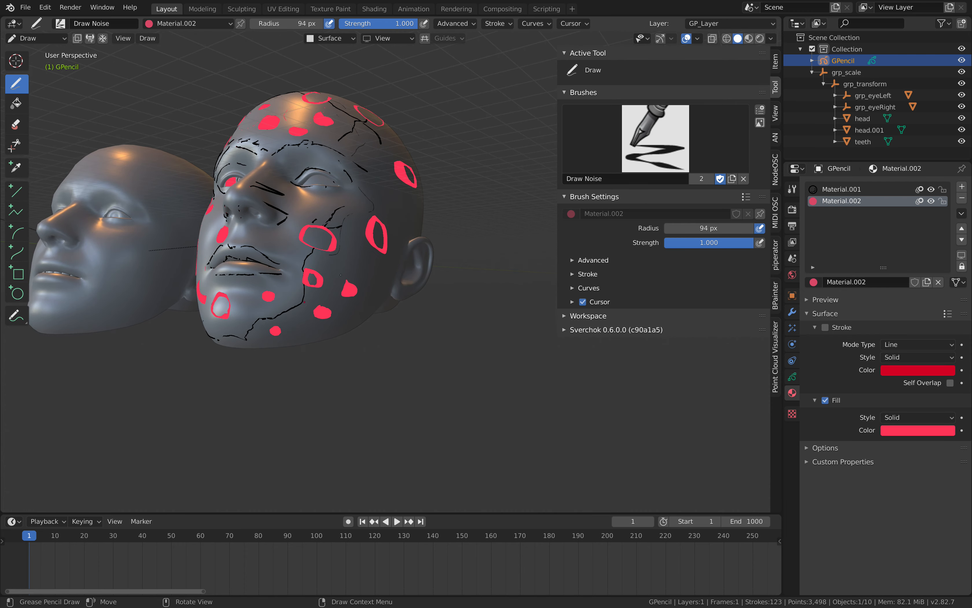
drag(361, 264, 368, 257)
middle_drag(372, 256, 348, 288)
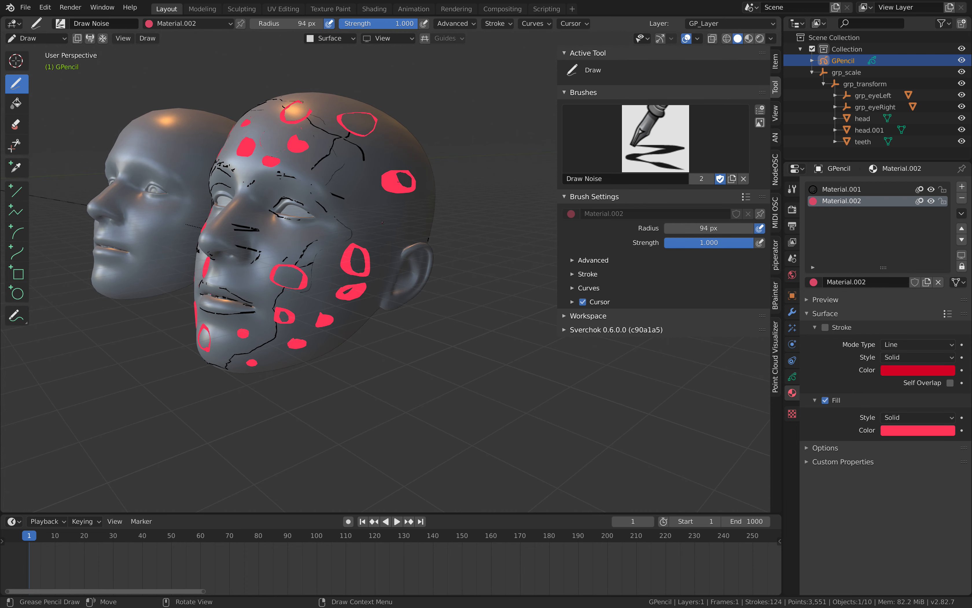
mouse_move(385, 223)
mouse_down()
mouse_move(364, 197)
mouse_move(405, 222)
mouse_move(412, 205)
mouse_up()
middle_drag(402, 177, 415, 196)
mouse_move(404, 150)
mouse_down()
mouse_move(398, 128)
mouse_move(403, 144)
mouse_up()
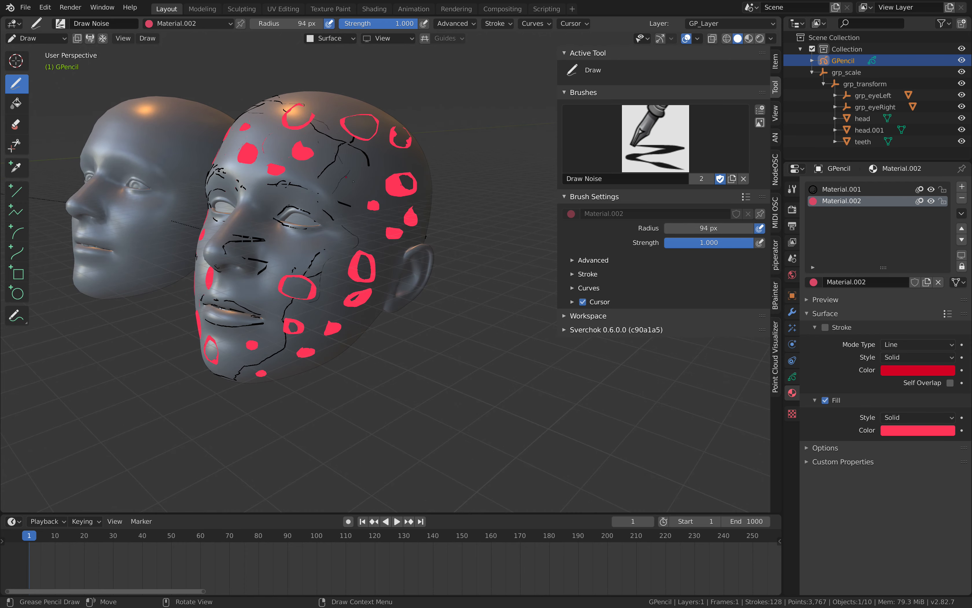
middle_drag(403, 156, 423, 166)
Set the fill colour of Material.002 to lime green and draw small filled shapes on both cheeks beside the nose.
click(906, 430)
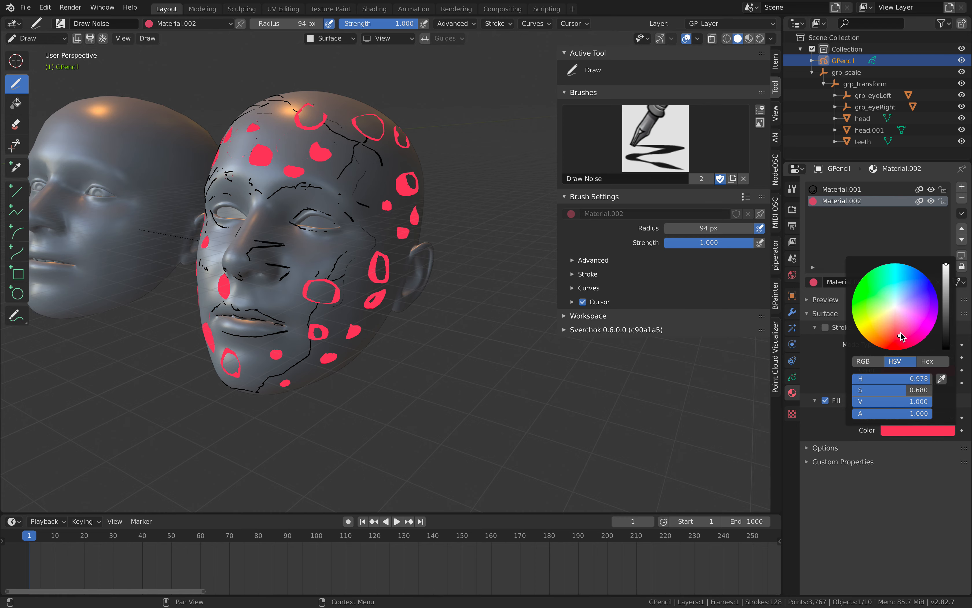
drag(901, 332, 873, 310)
middle_drag(337, 257, 394, 263)
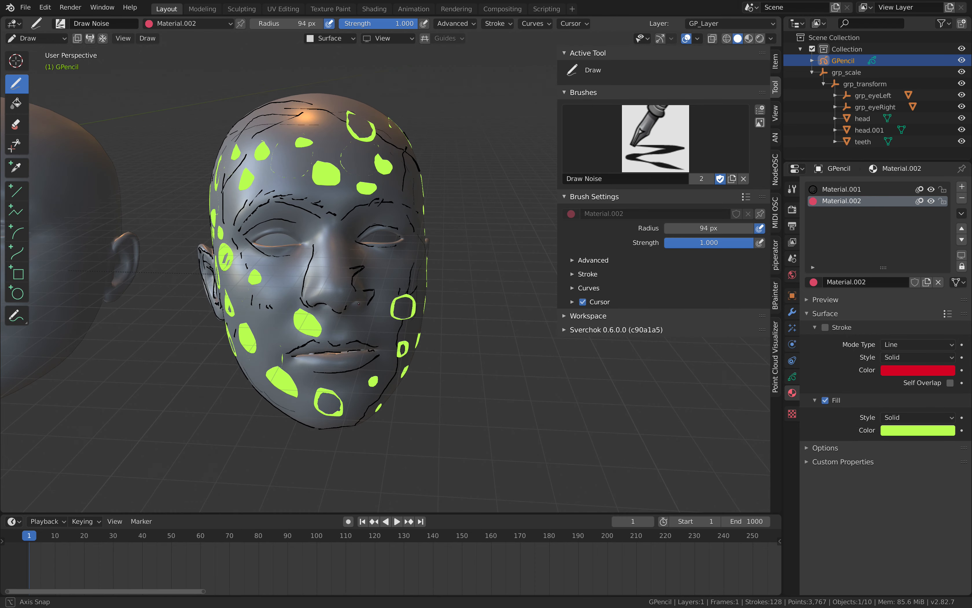
scroll(395, 263, up, 2)
drag(402, 260, 403, 262)
middle_drag(403, 264, 434, 262)
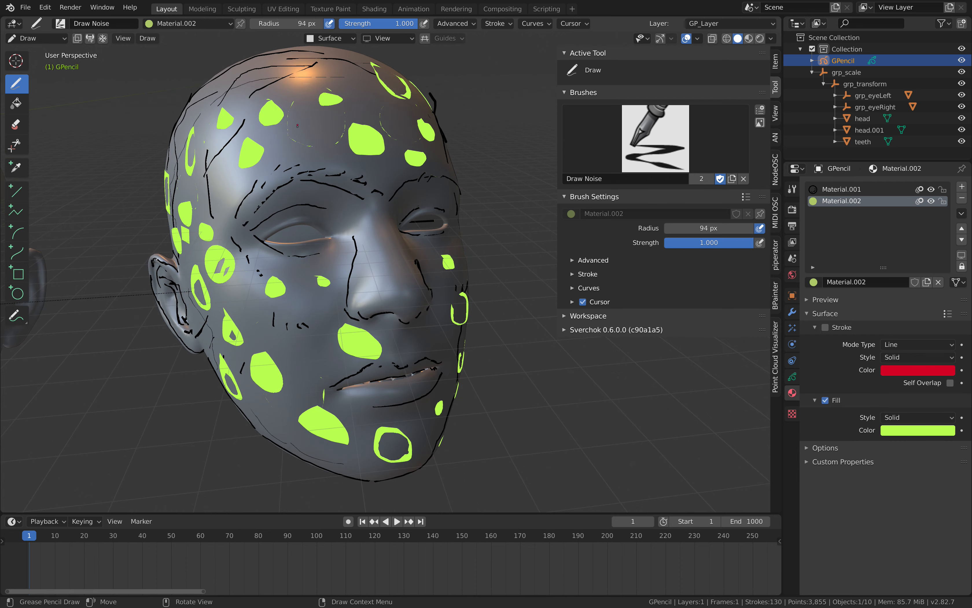
Draw further small filled shapes on the near temple and side of the head.
middle_drag(297, 126, 277, 187)
drag(341, 206, 354, 201)
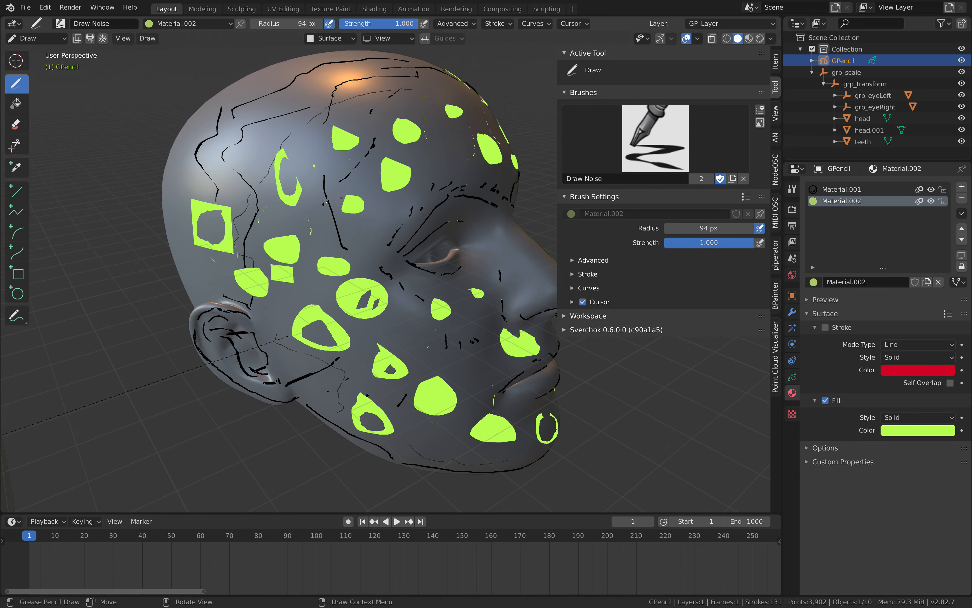
middle_drag(353, 200, 295, 189)
drag(327, 193, 324, 195)
middle_drag(325, 198, 221, 162)
middle_drag(474, 315, 448, 313)
Set the fill colour of Material.002 to amber, hue 0.126 and saturation 0.938, and draw a shape beside the upper lip.
click(918, 430)
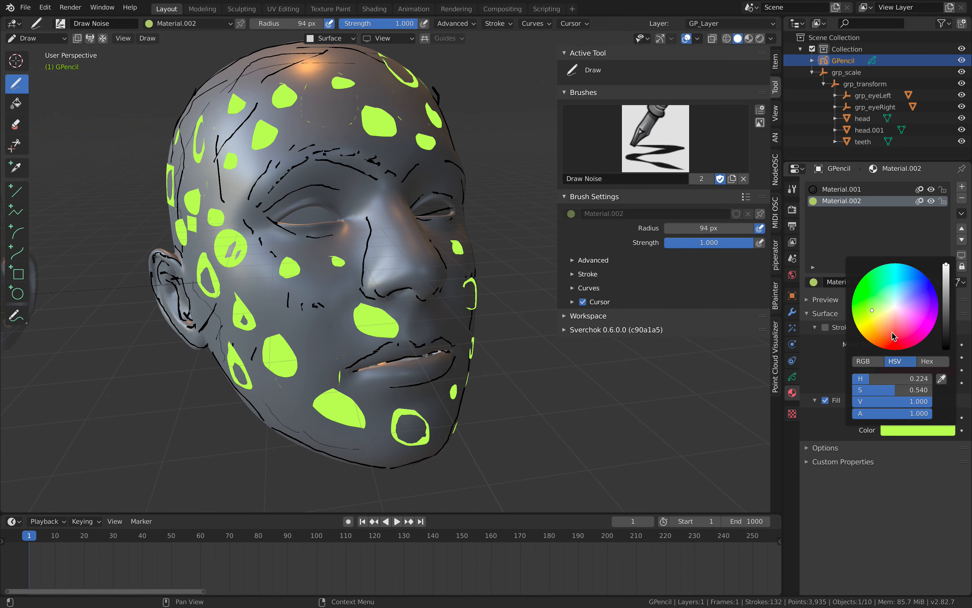
drag(890, 336, 866, 338)
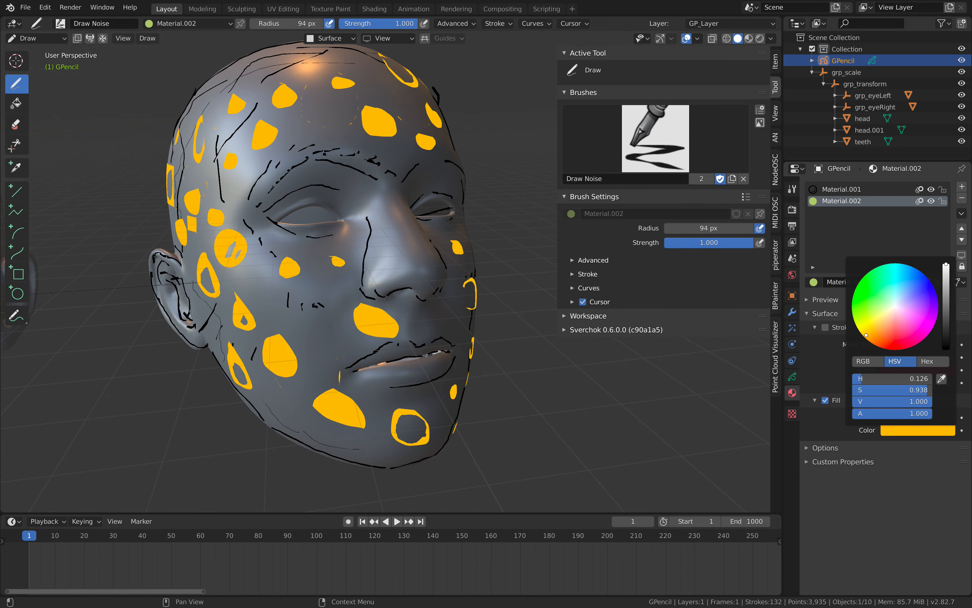
mouse_move(193, 162)
middle_down()
mouse_move(132, 158)
mouse_move(272, 287)
middle_up()
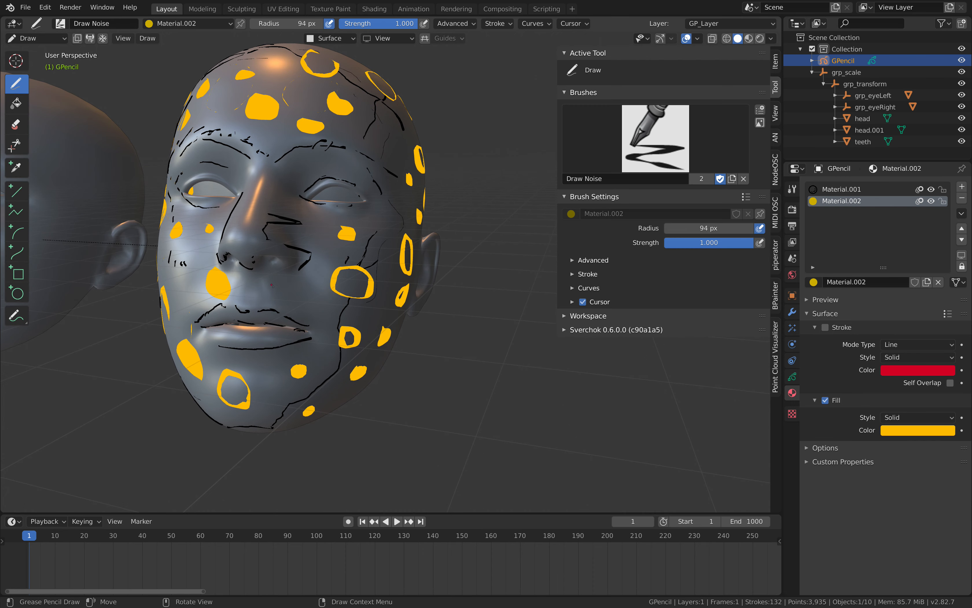
drag(308, 307, 302, 293)
middle_drag(263, 212, 225, 209)
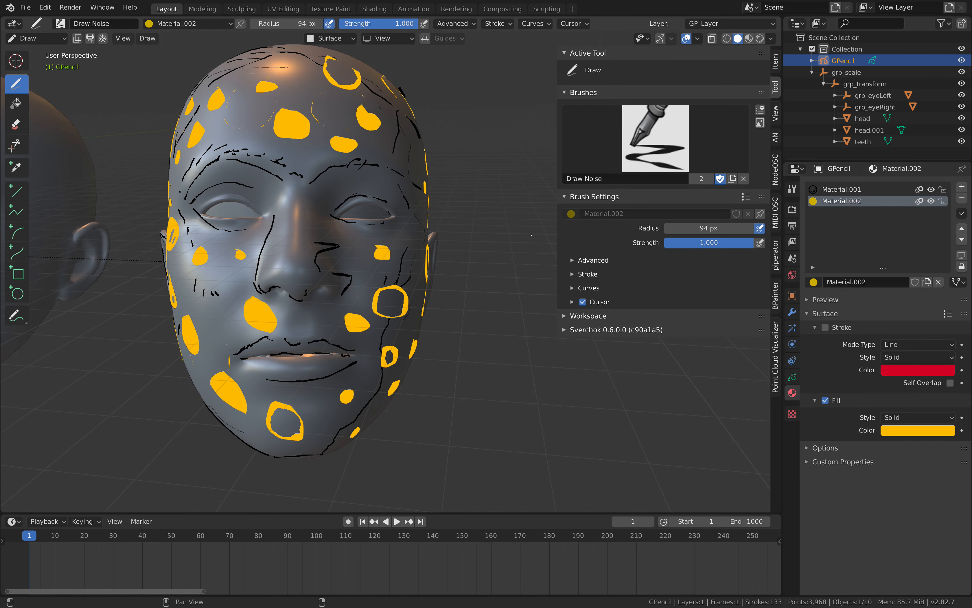
click(848, 191)
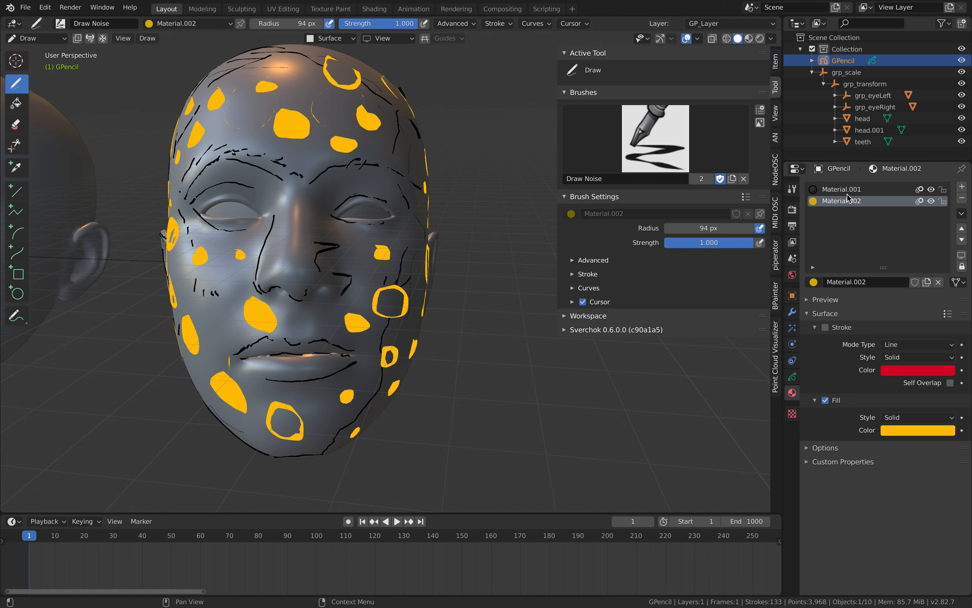
click(851, 201)
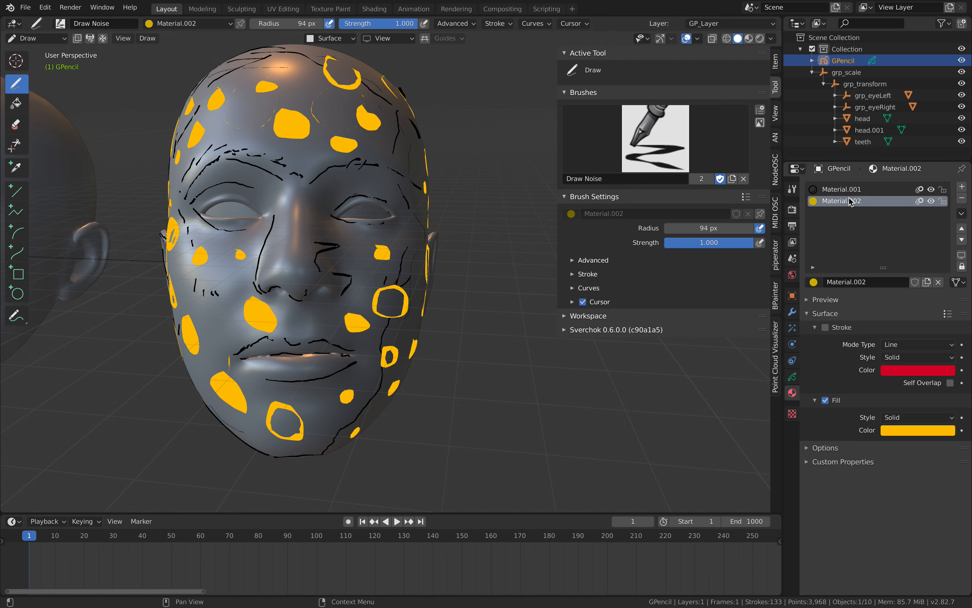
click(792, 376)
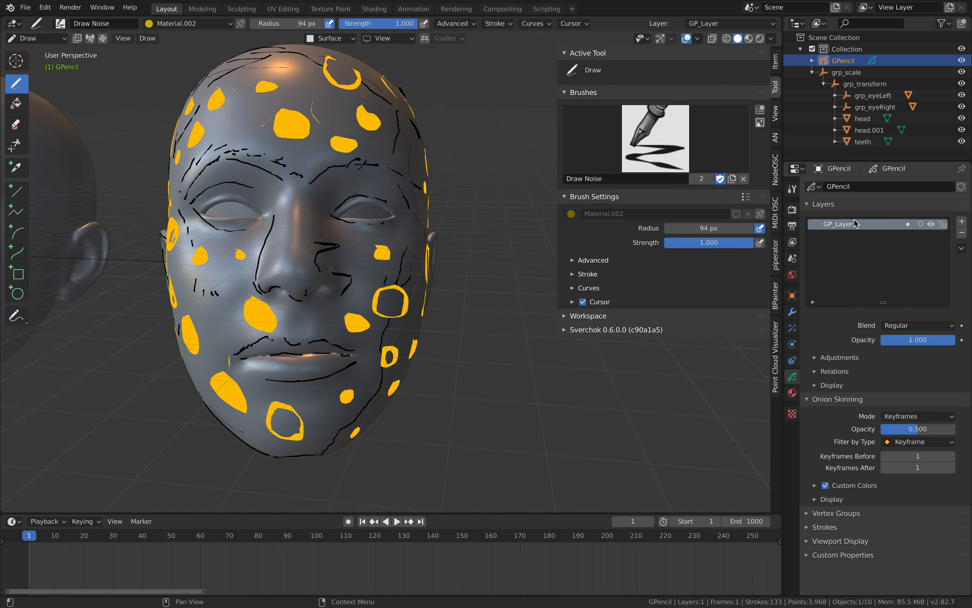
click(793, 393)
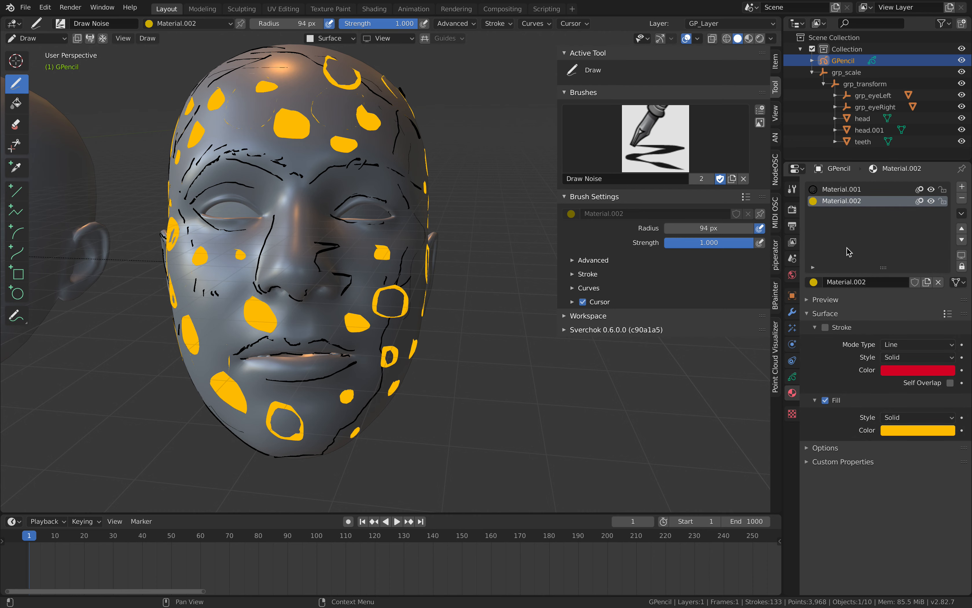
Add a new material in its own slot with Stroke disabled, Fill enabled and a magenta fill colour.
click(962, 186)
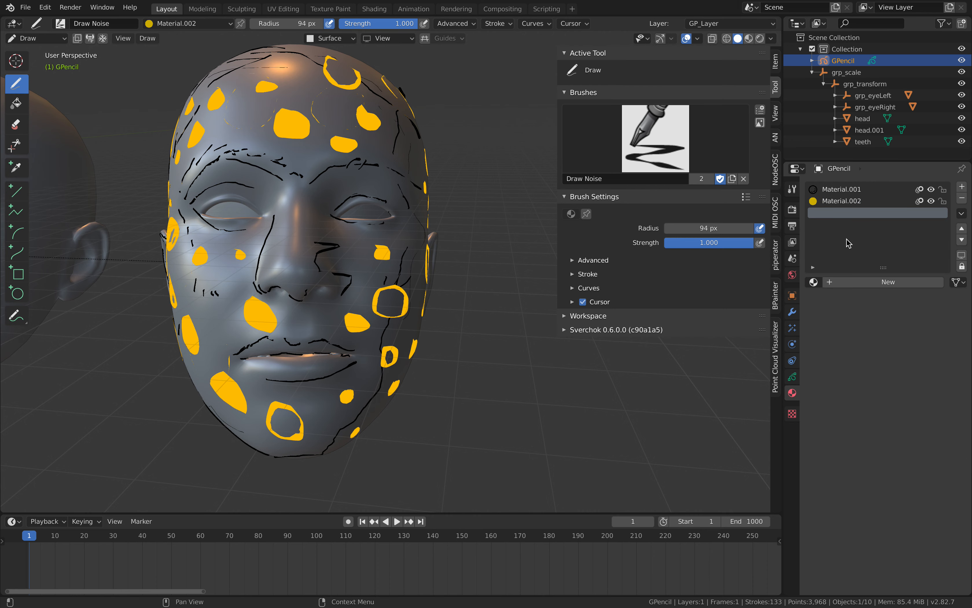
click(862, 282)
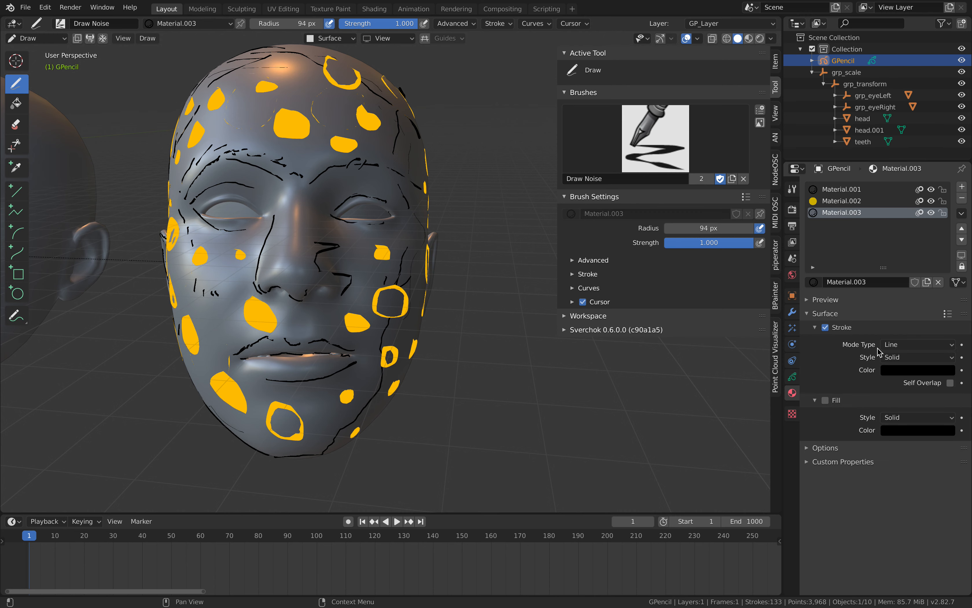
click(825, 400)
click(910, 433)
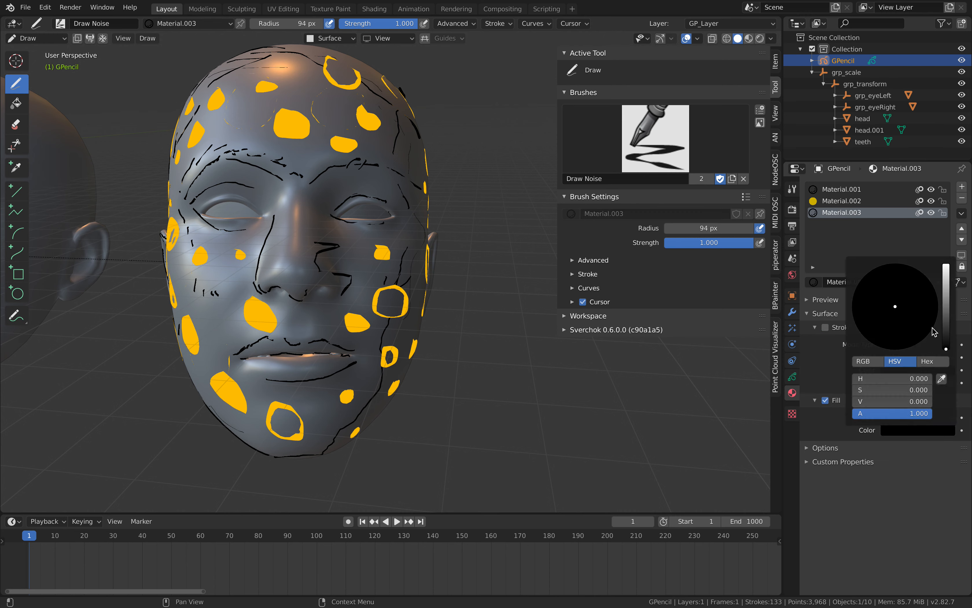
drag(946, 308, 946, 264)
mouse_move(899, 316)
mouse_down()
mouse_move(897, 350)
mouse_move(916, 333)
mouse_up()
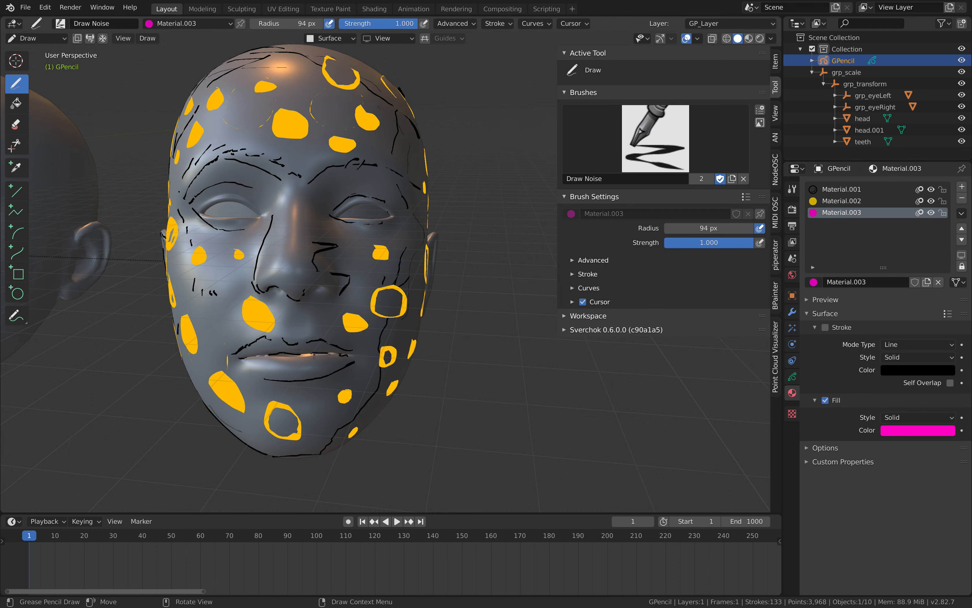
Draw a magenta filled shape on the near cheek with the new material.
middle_drag(315, 357, 352, 348)
drag(381, 309, 387, 322)
middle_drag(387, 322, 345, 301)
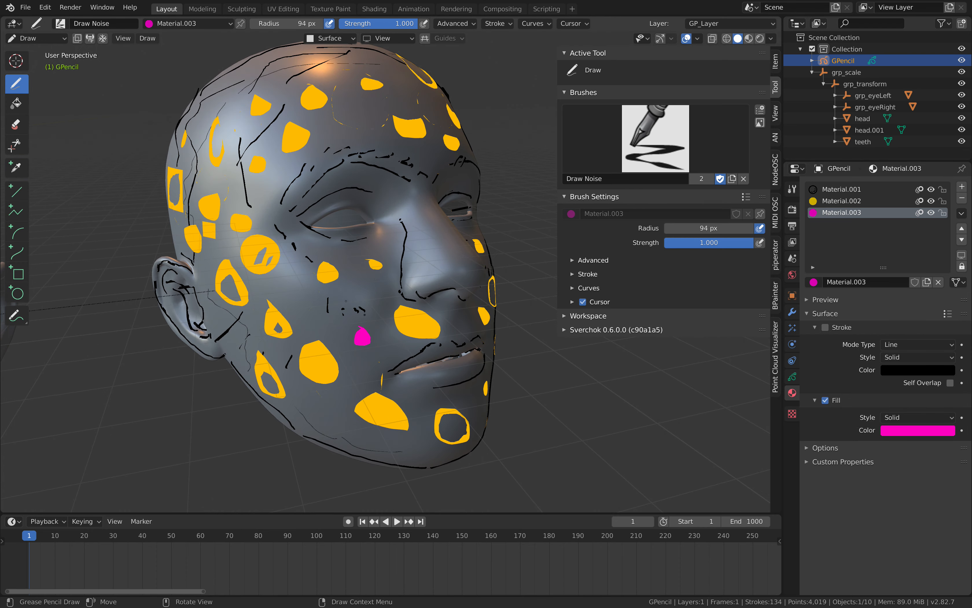
Draw magenta filled shapes on the near cheek, across the forehead and on the far upper side of the head.
drag(307, 302, 311, 291)
middle_drag(311, 291, 328, 181)
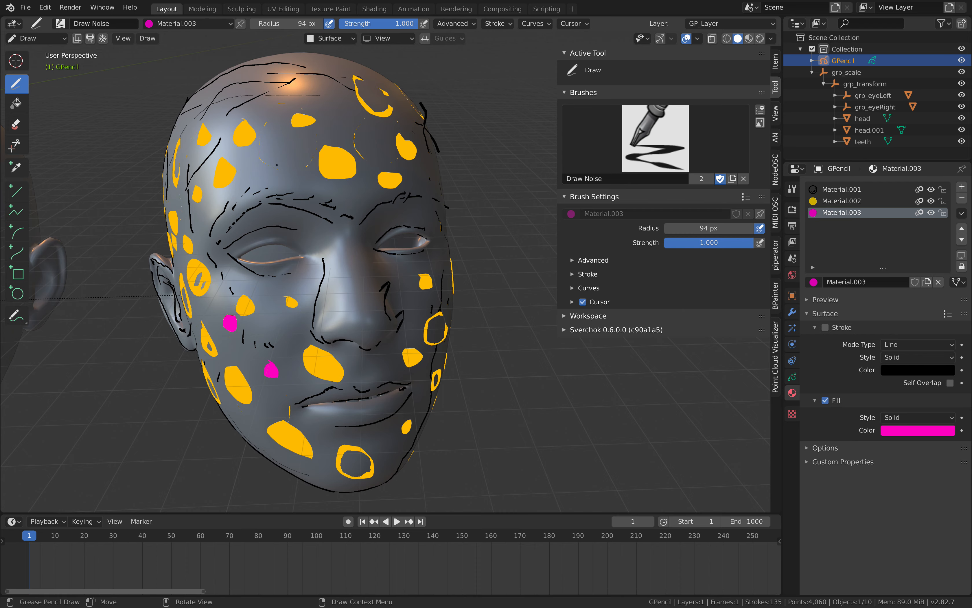
drag(277, 165, 282, 156)
mouse_move(347, 159)
middle_down()
mouse_move(302, 154)
mouse_move(323, 163)
middle_up()
drag(328, 187, 321, 177)
middle_drag(322, 176, 293, 184)
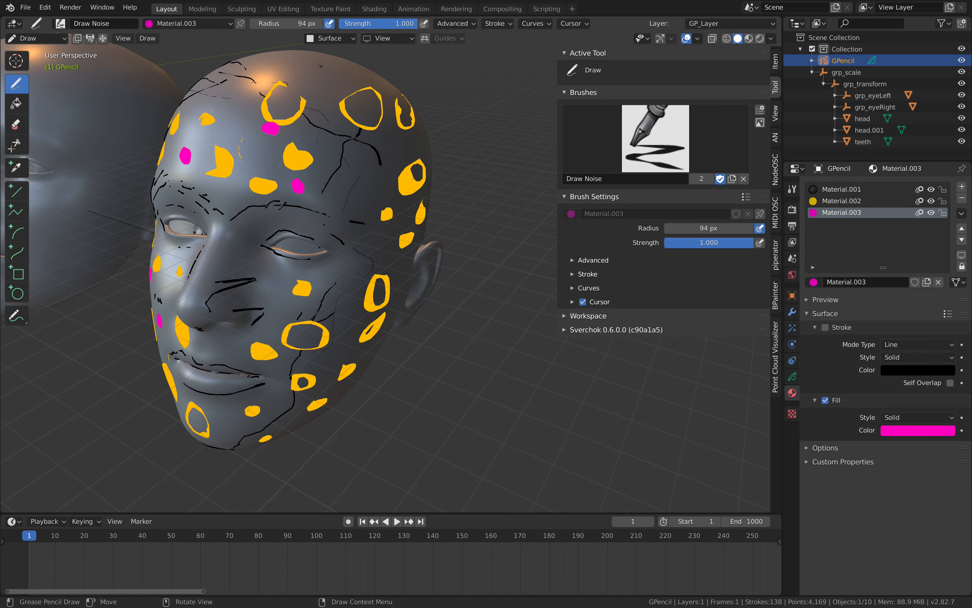
middle_drag(349, 119, 370, 120)
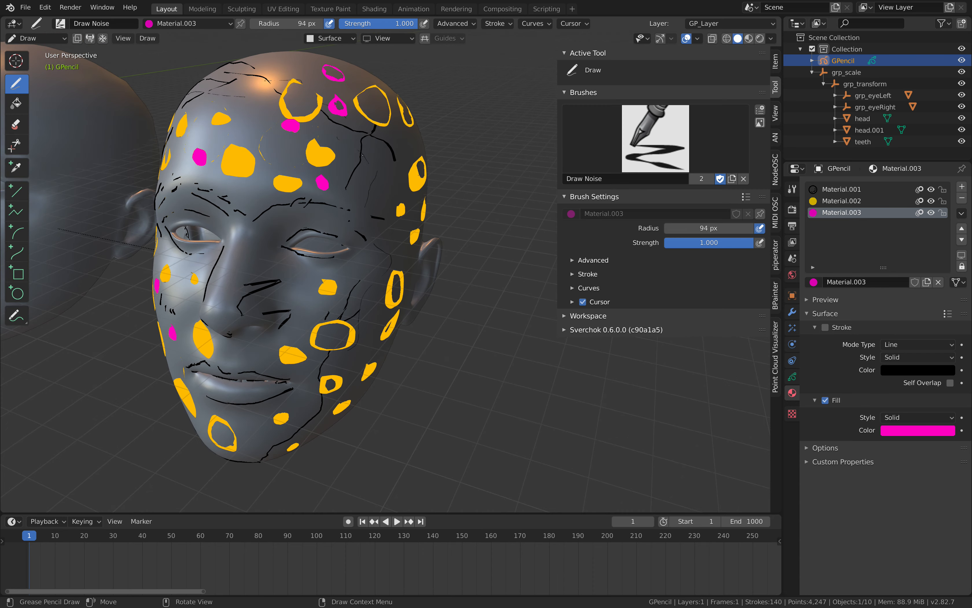
drag(368, 154, 369, 153)
middle_drag(373, 155, 377, 152)
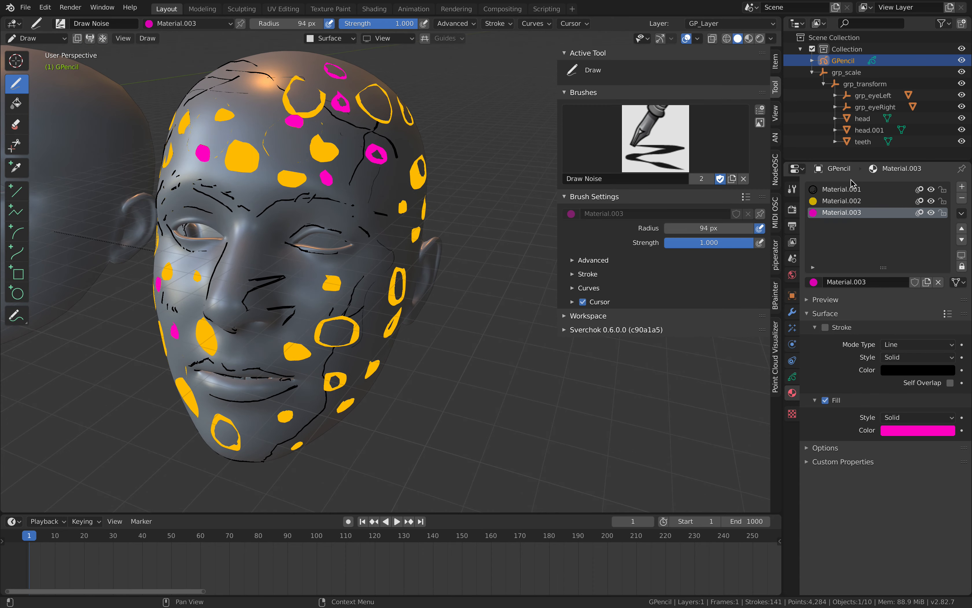
Hide the GP_Layer drawing layer and show it again.
click(792, 377)
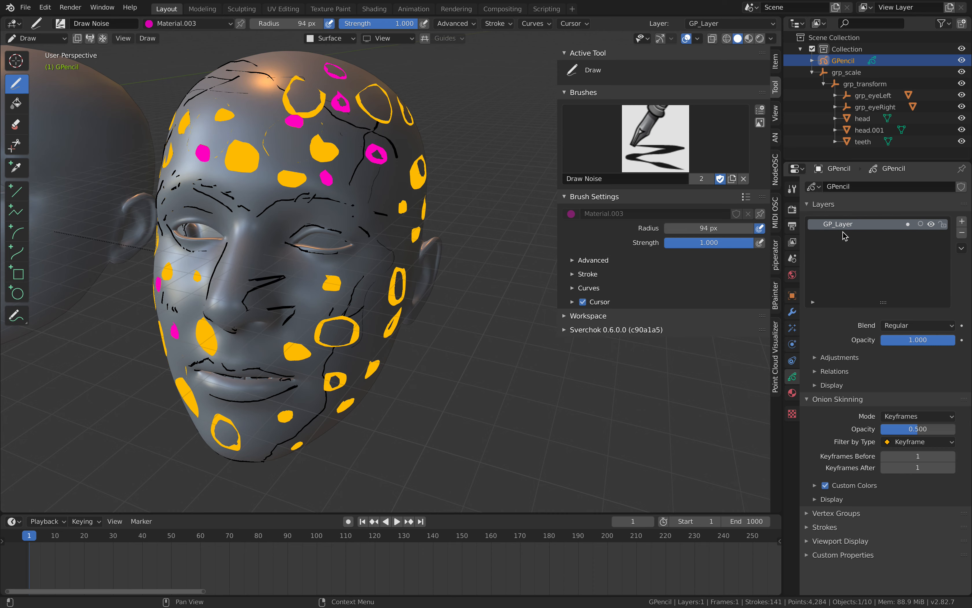
click(931, 224)
click(930, 224)
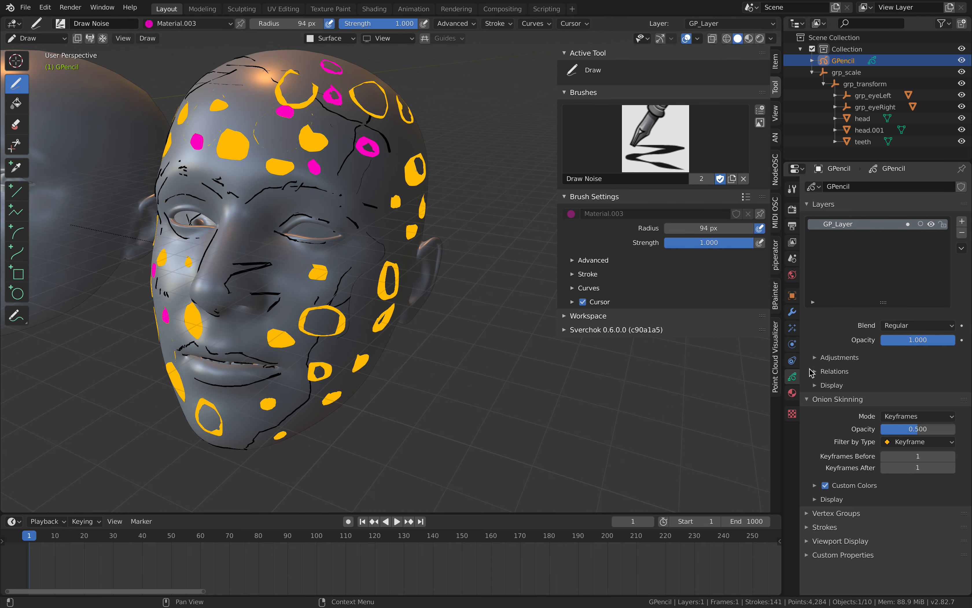
Return to the material settings and draw magenta filled shapes on the far temple and below the lower lip.
click(793, 393)
middle_drag(401, 226, 364, 227)
drag(364, 227, 363, 232)
middle_drag(373, 233, 327, 247)
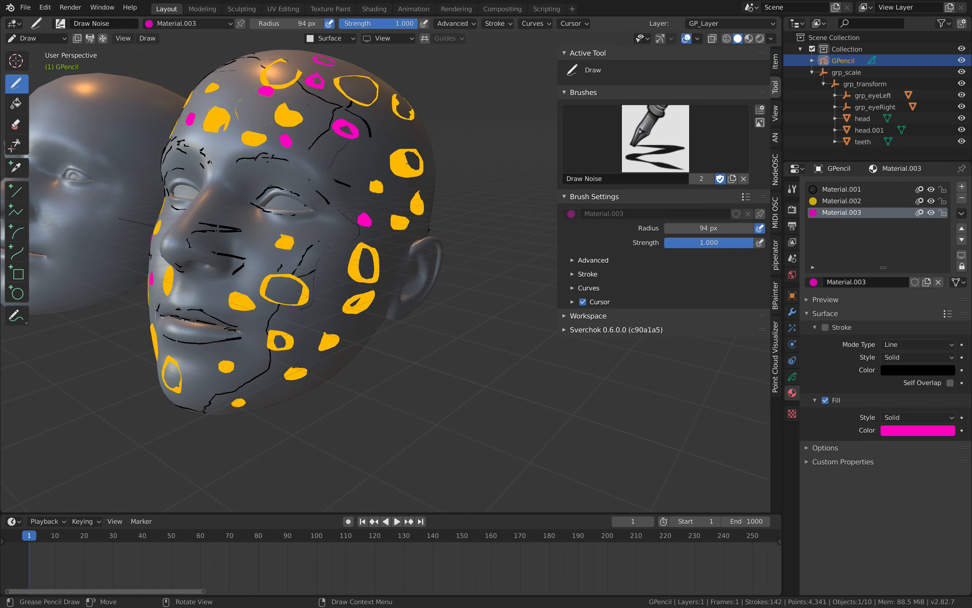
drag(326, 247, 336, 268)
mouse_move(336, 268)
middle_down()
mouse_move(351, 282)
mouse_move(343, 302)
middle_up()
drag(340, 327, 345, 328)
middle_drag(345, 328, 375, 334)
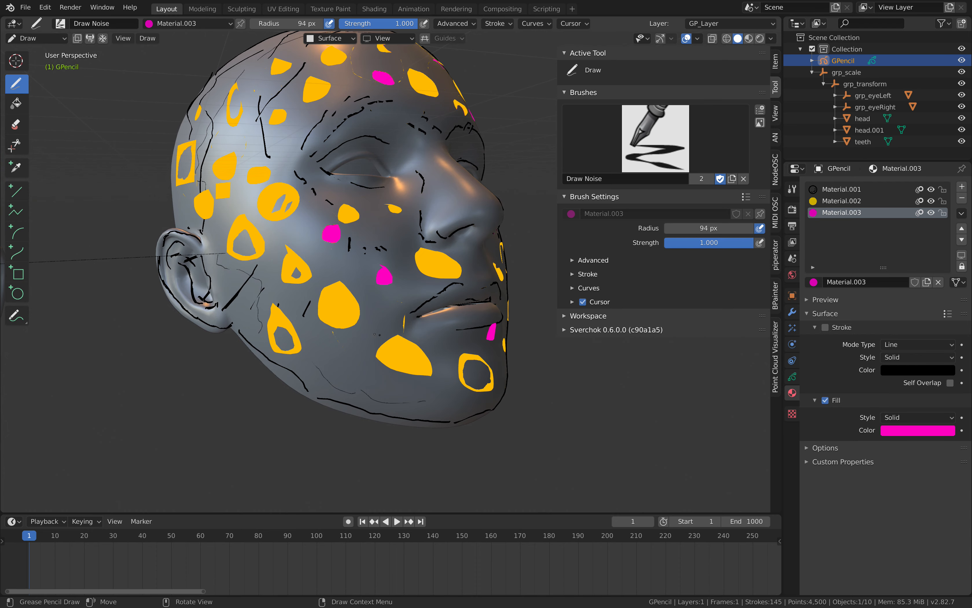
Draw small magenta filled shapes on the near jaw, near cheek and temple beside the eye.
drag(333, 337, 338, 341)
middle_drag(339, 341, 348, 342)
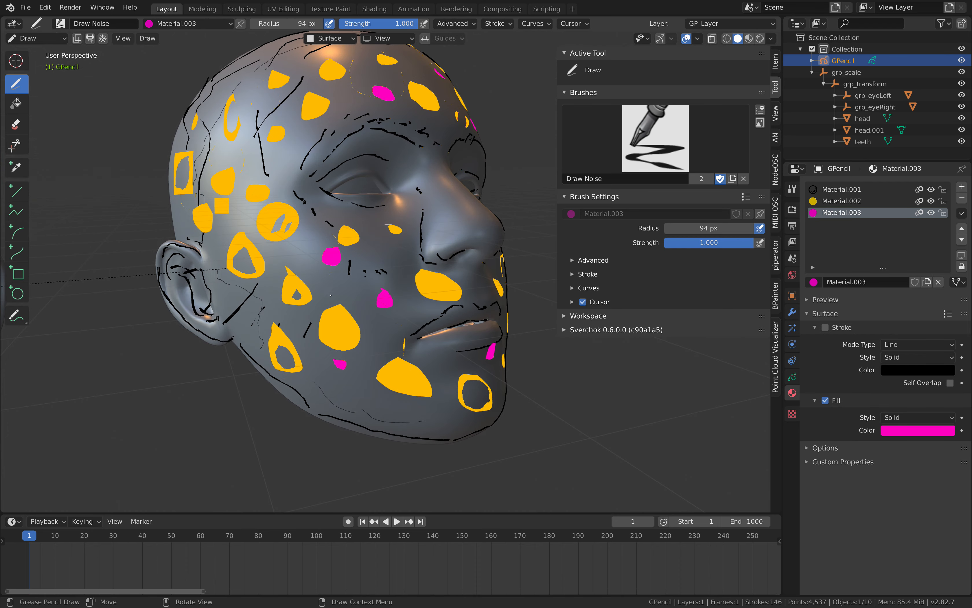
mouse_move(344, 285)
middle_down()
mouse_move(348, 293)
mouse_move(398, 273)
mouse_move(381, 176)
middle_up()
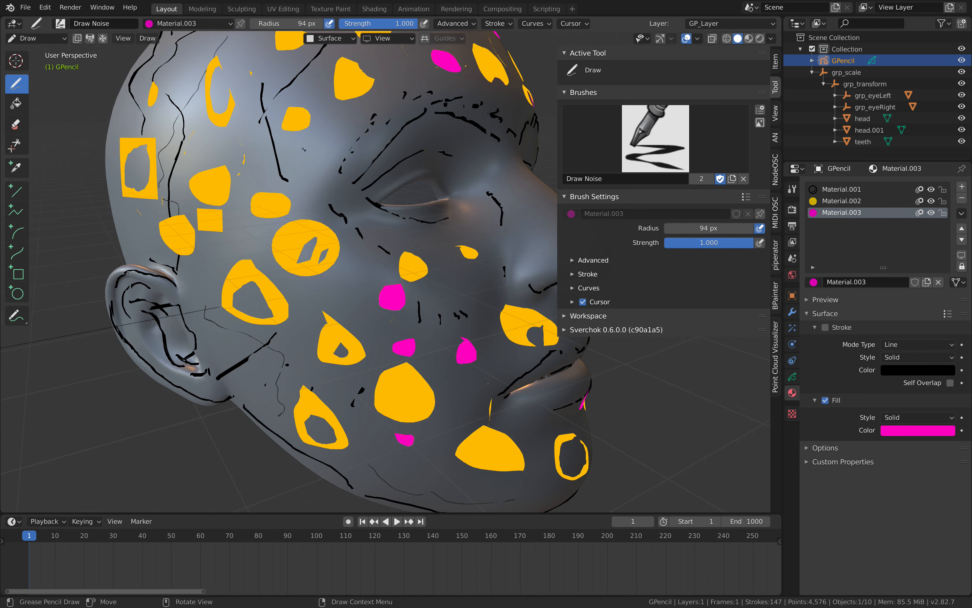
drag(309, 150, 315, 163)
ctrl+middle_drag(315, 162, 299, 175)
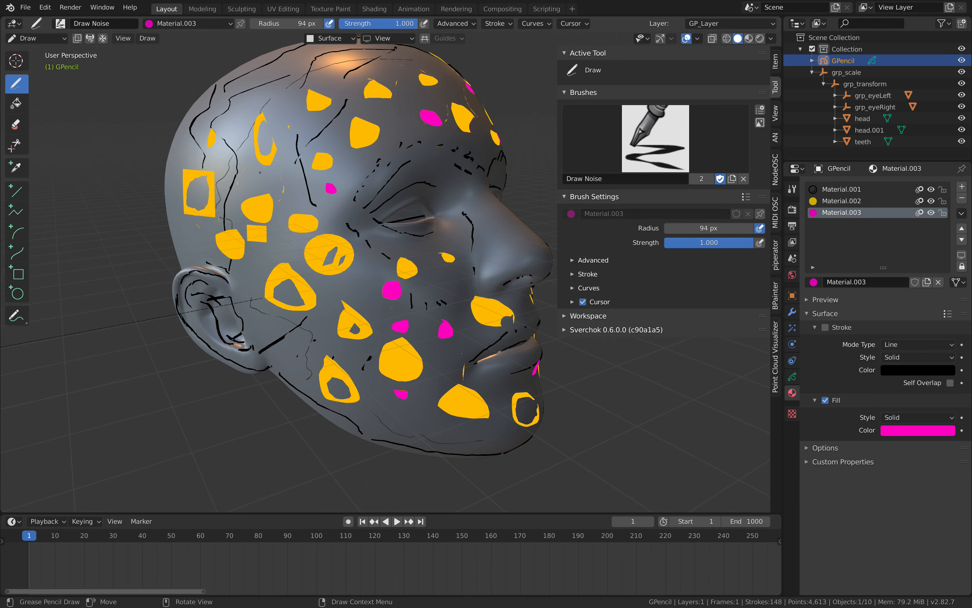
Draw more magenta filled shapes on the side of the head above the near ear.
mouse_move(261, 171)
mouse_down()
mouse_move(266, 189)
mouse_move(240, 191)
mouse_up()
middle_drag(240, 191, 202, 190)
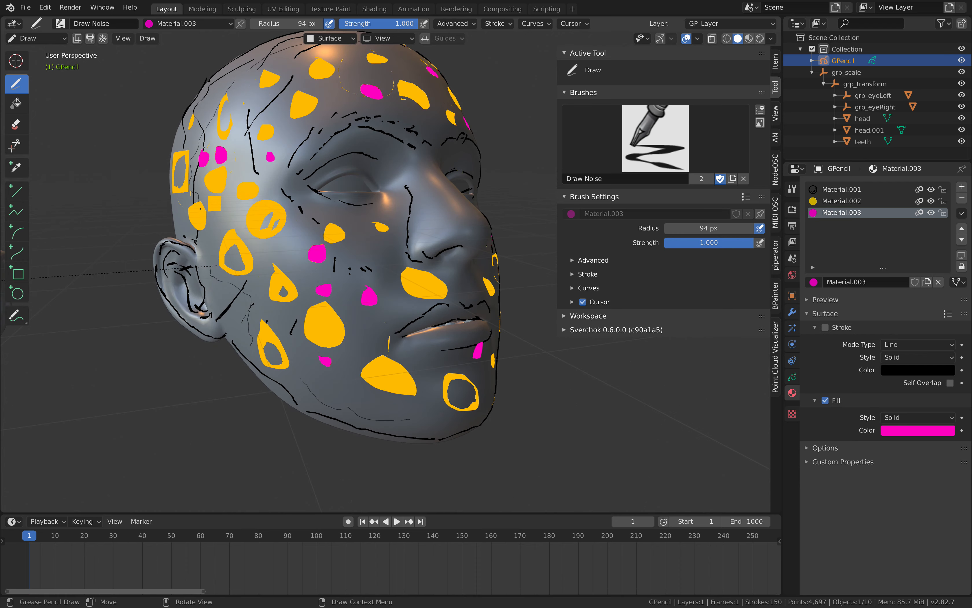
drag(198, 197, 194, 206)
middle_drag(195, 206, 186, 215)
drag(222, 211, 225, 229)
middle_drag(226, 229, 183, 230)
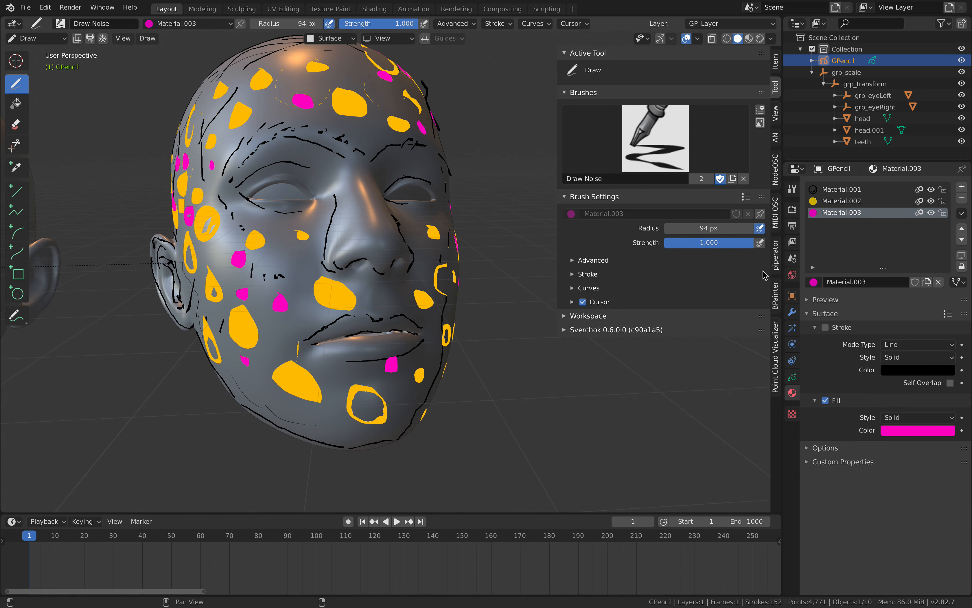
Toggle the visibility of Material.003 and Material.002 off and back on.
click(931, 213)
click(930, 213)
click(931, 201)
click(931, 200)
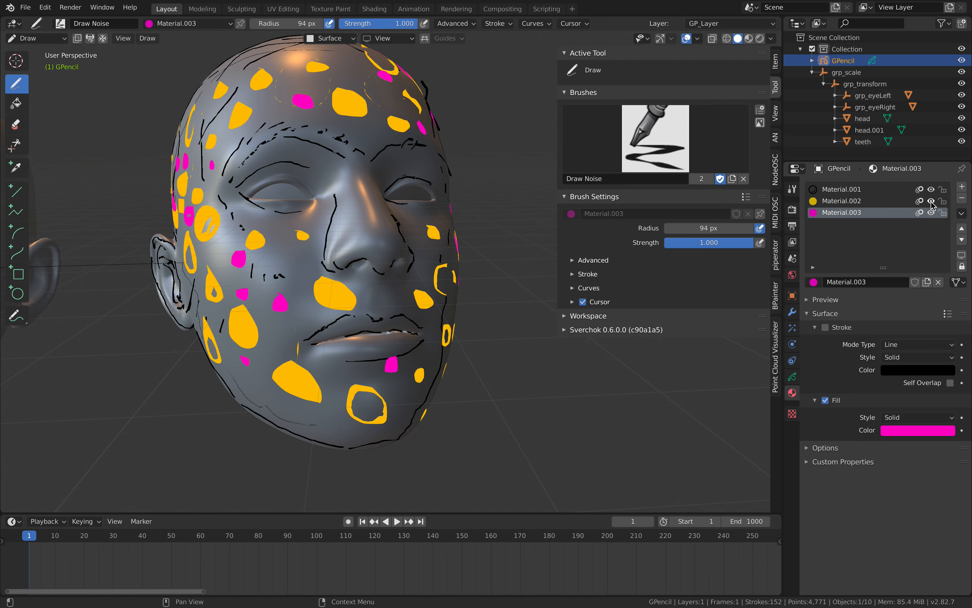
click(931, 201)
click(931, 201)
click(931, 212)
click(931, 212)
Move the timeline to frame 13 and draw a magenta filled shape on the near cheek.
click(793, 377)
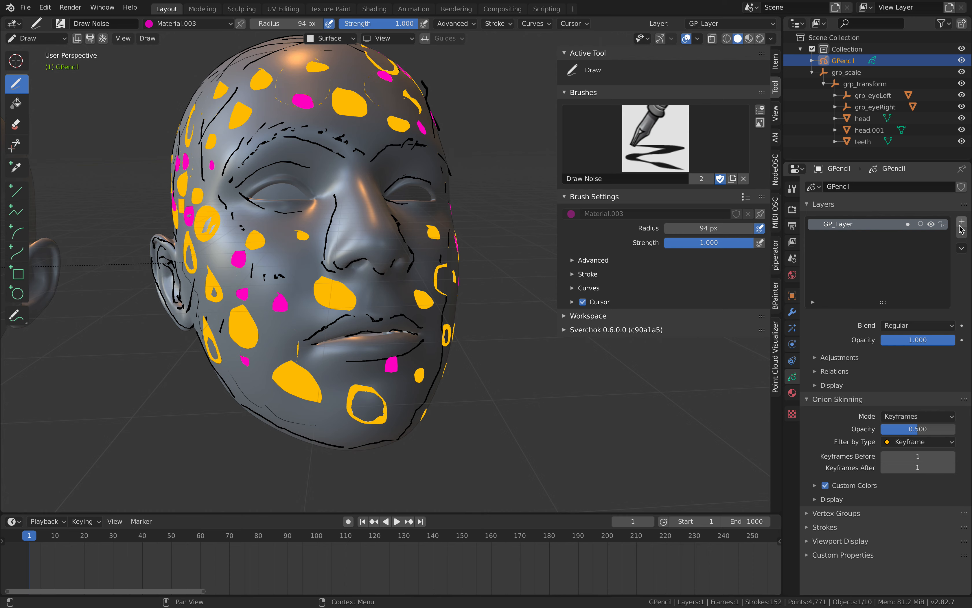
key(space)
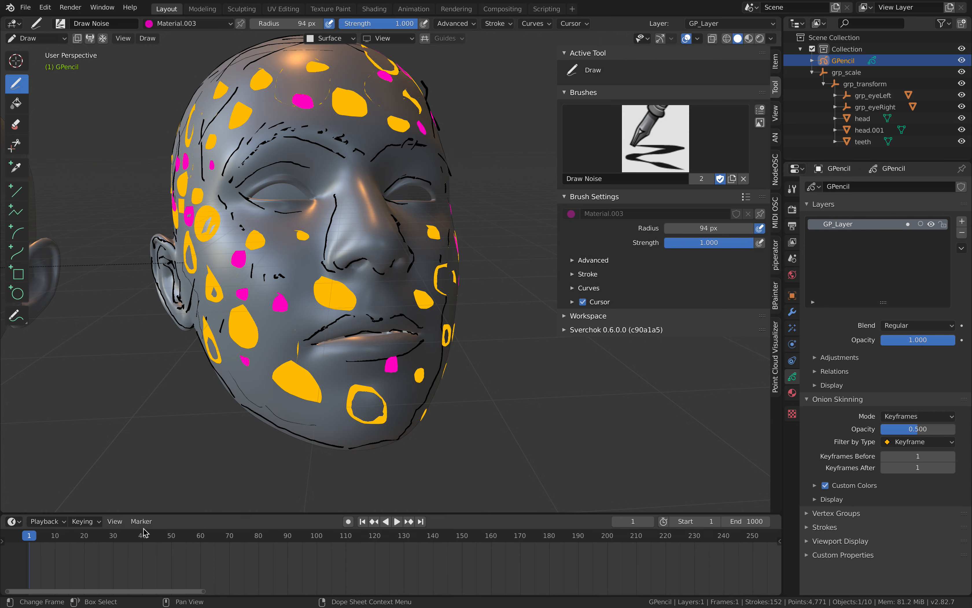
key(space)
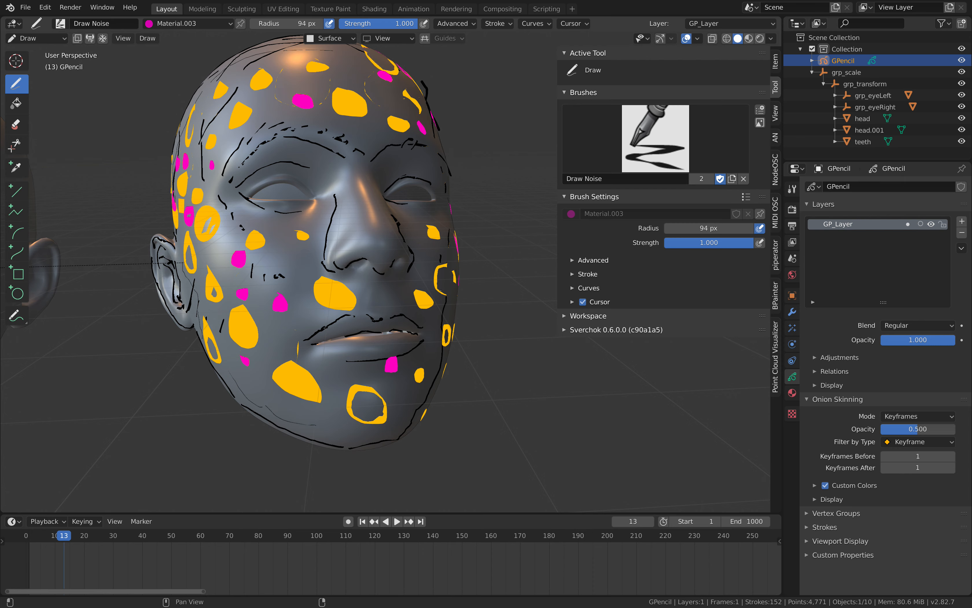
drag(274, 316, 281, 320)
middle_drag(262, 279, 281, 287)
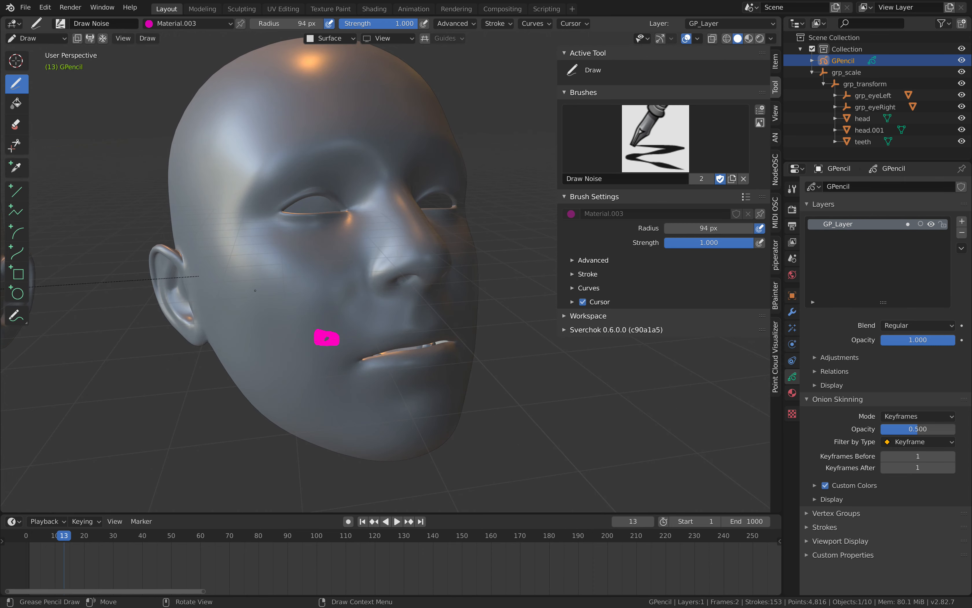
Draw magenta filled shapes in front of the near ear, on the near temple and on the forehead.
drag(256, 276, 255, 278)
middle_drag(255, 278, 271, 281)
drag(245, 256, 247, 258)
drag(268, 157, 264, 172)
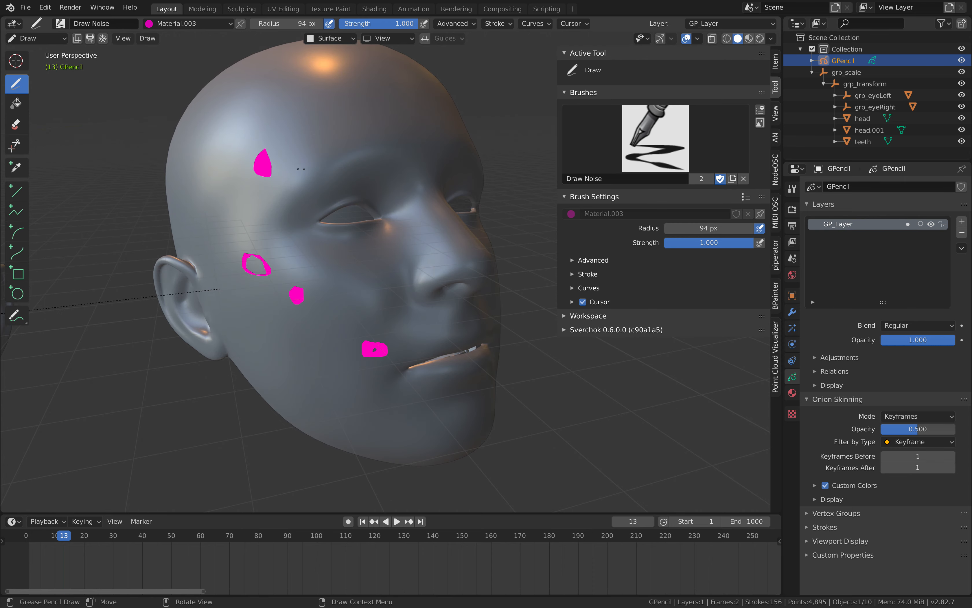
middle_drag(263, 172, 287, 111)
Draw magenta filled shapes on the far forehead, between the brows and across the far cheek.
drag(359, 112, 362, 124)
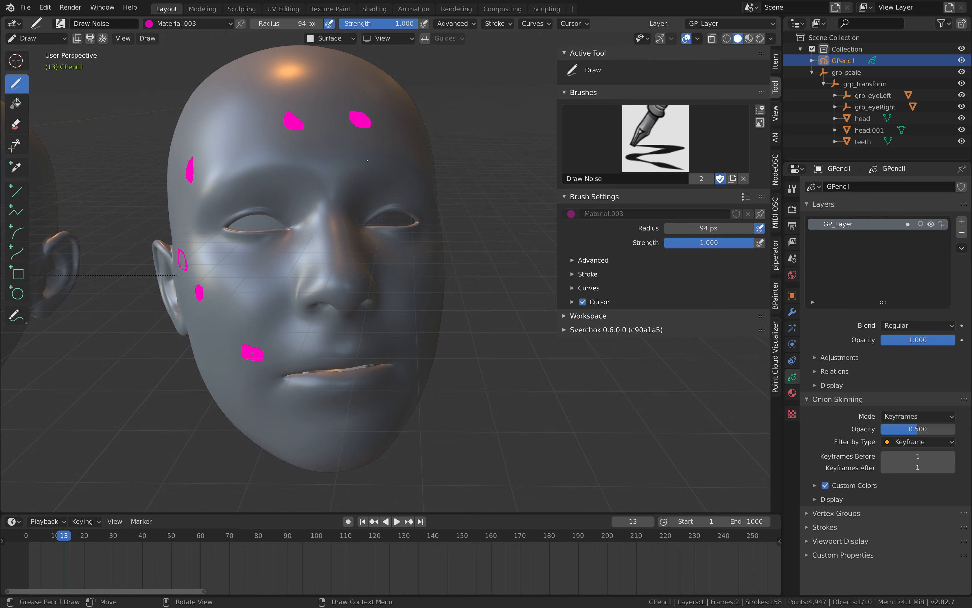
drag(367, 160, 358, 174)
drag(415, 276, 396, 268)
middle_drag(396, 267, 372, 262)
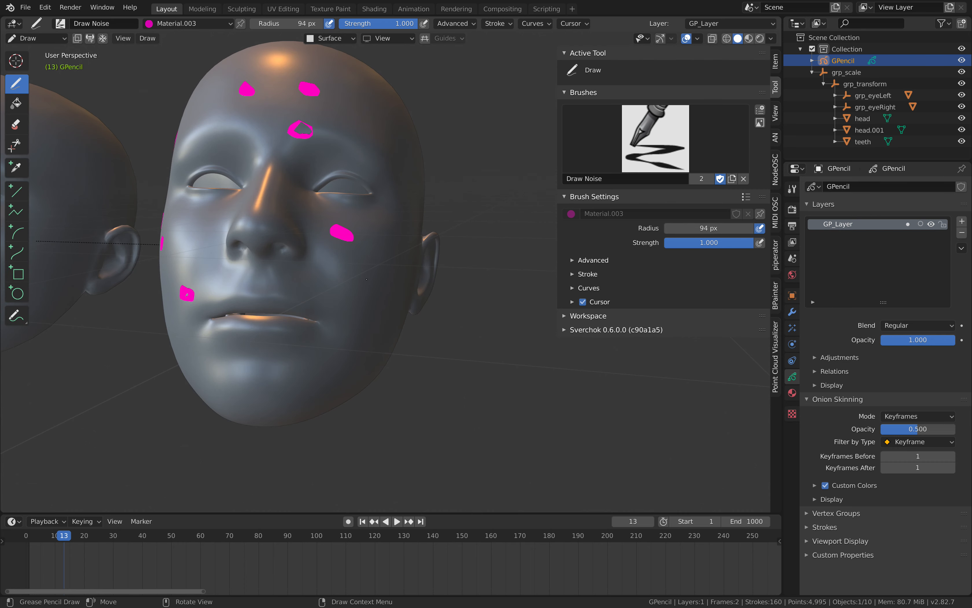
drag(366, 278, 356, 297)
drag(396, 251, 391, 269)
Move to frame 20, select Material.001 and draw black lines around the near eye and along the nose.
mouse_move(67, 542)
mouse_down()
mouse_move(41, 541)
mouse_move(85, 538)
mouse_up()
middle_drag(278, 322, 342, 354)
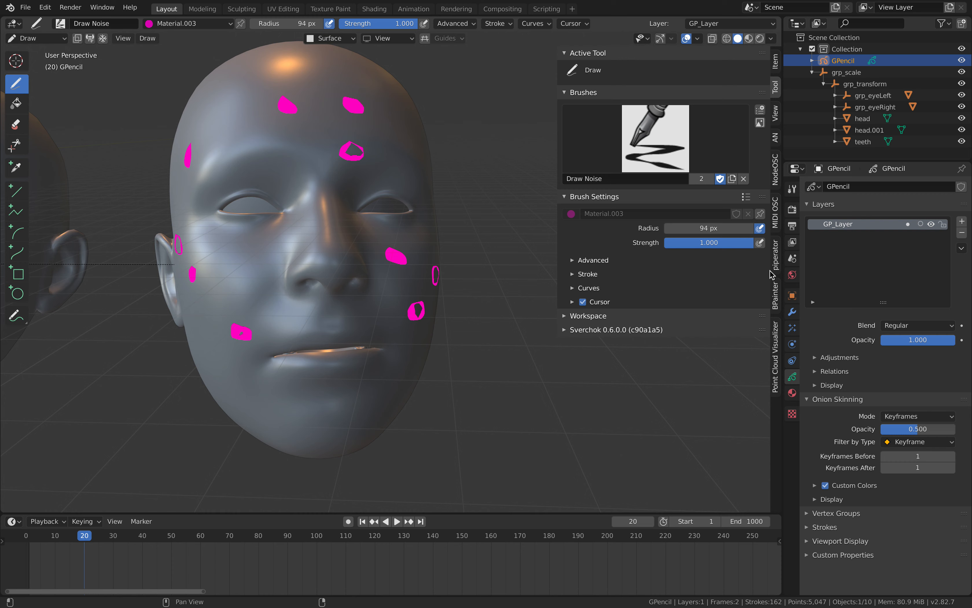
click(793, 393)
click(844, 189)
middle_drag(289, 194, 304, 196)
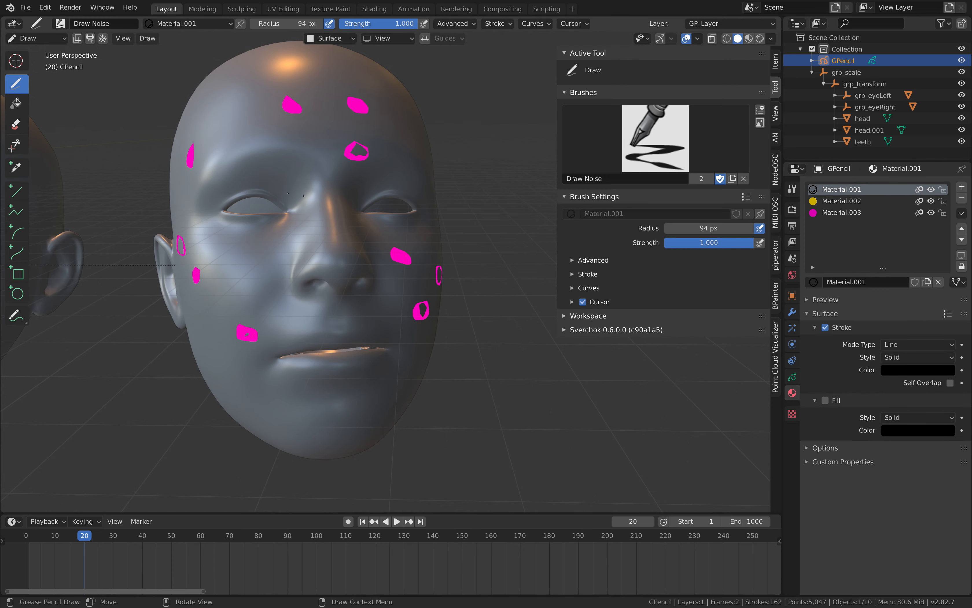
mouse_move(221, 206)
mouse_down()
mouse_move(287, 207)
mouse_move(321, 272)
mouse_up()
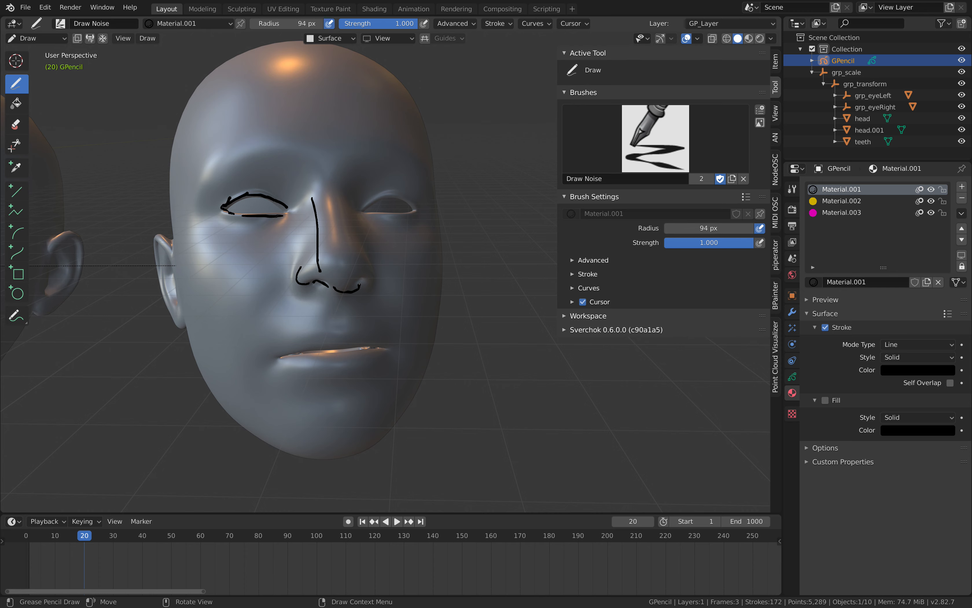
Draw black lines for the far side of the nose, the far upper eyelid and both eyebrows.
drag(348, 156, 362, 241)
middle_drag(401, 194, 373, 181)
drag(333, 145, 319, 156)
drag(338, 165, 363, 157)
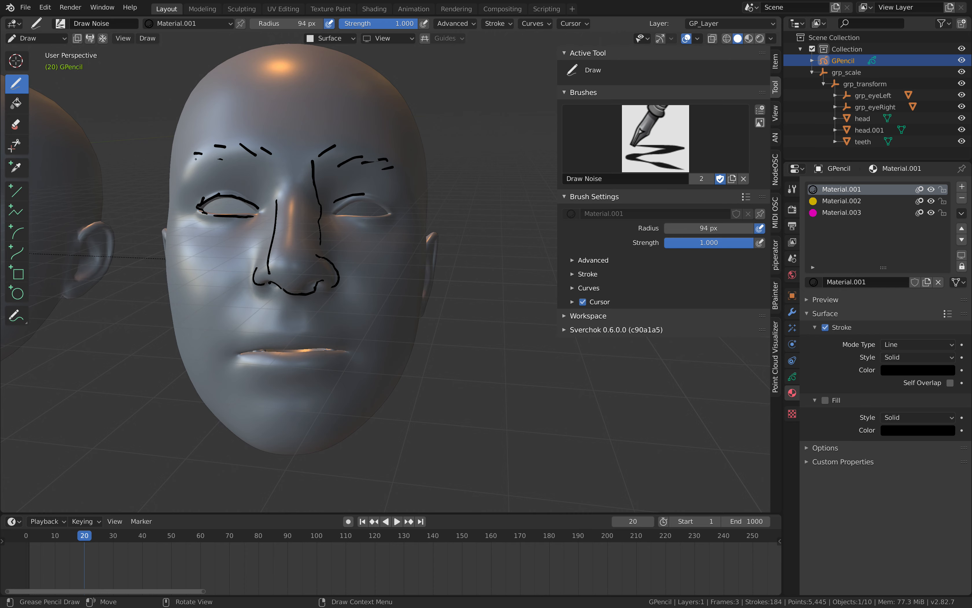
Draw black contour lines along the outer and inner edges of the near ear.
drag(196, 159, 192, 160)
middle_drag(201, 180, 244, 185)
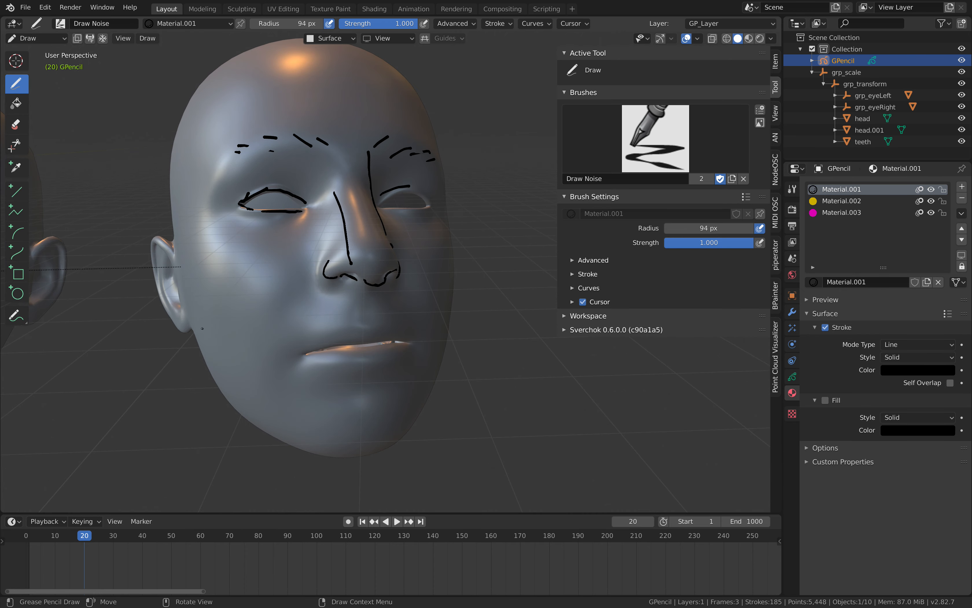
drag(173, 259, 184, 318)
drag(171, 277, 176, 295)
Draw black lines along the mouth opening and beneath the lower lip.
middle_drag(241, 321, 308, 353)
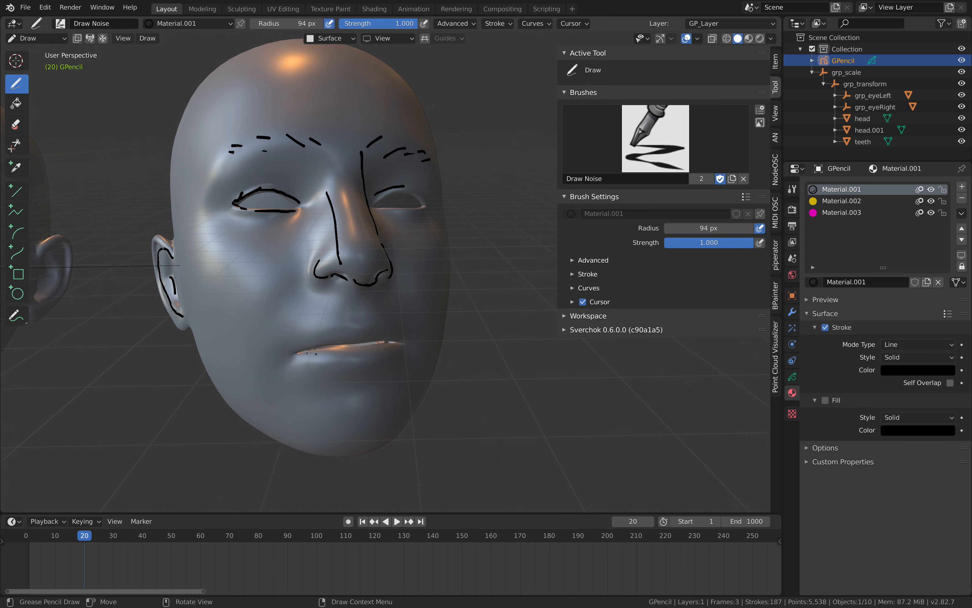
drag(294, 350, 366, 339)
drag(390, 337, 415, 344)
middle_drag(414, 342, 398, 342)
drag(310, 365, 362, 372)
middle_drag(398, 294, 360, 286)
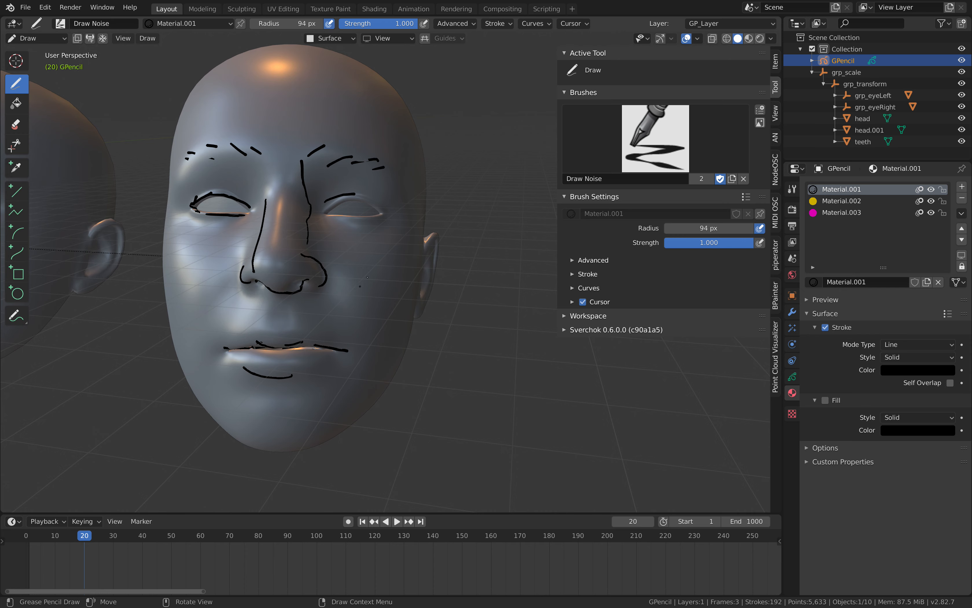
Draw three short black wrinkle lines below the outer corner of the far eye.
middle_drag(408, 241, 392, 231)
drag(372, 234, 355, 240)
drag(374, 241, 355, 249)
drag(372, 256, 362, 261)
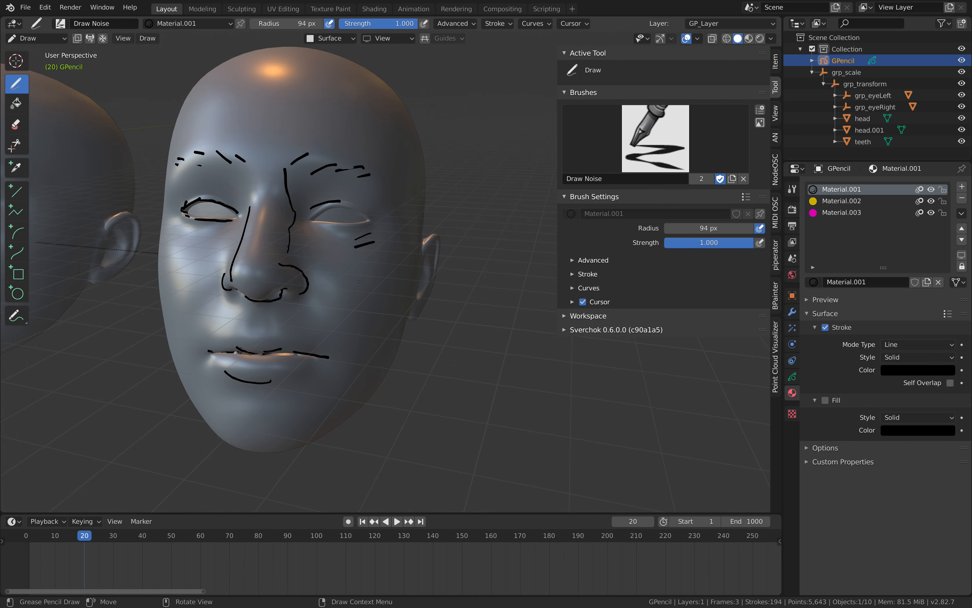
middle_drag(364, 259, 426, 251)
Select Material.003 and draw magenta filled shapes on the forehead, near temple and side of the face near the ear.
click(839, 213)
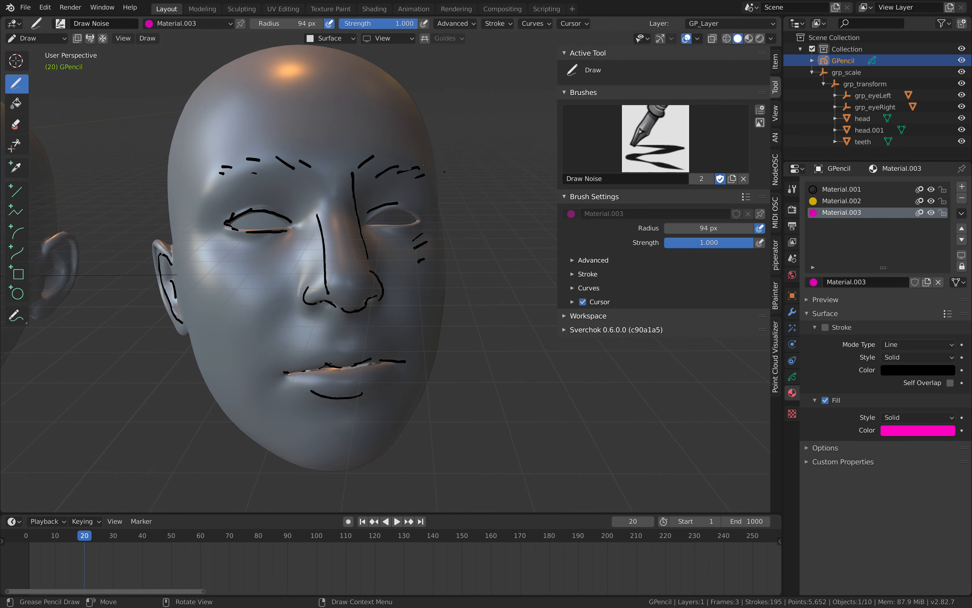
click(348, 125)
middle_drag(349, 125, 312, 123)
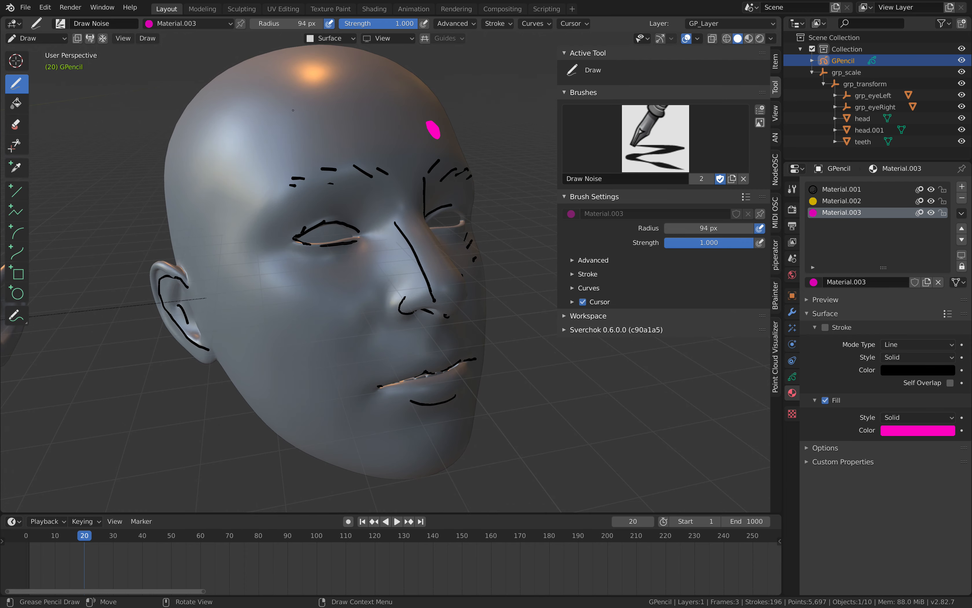
click(301, 119)
click(241, 182)
drag(257, 299, 252, 301)
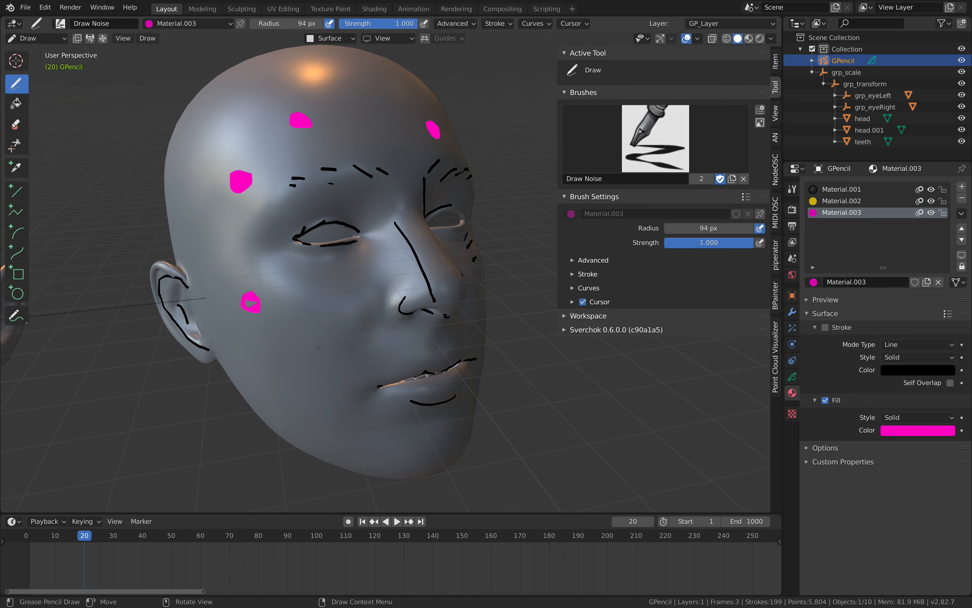
Draw magenta filled shapes on the near cheek and jaw, then on the far cheek and jaw.
middle_drag(290, 322, 250, 312)
drag(250, 307, 254, 311)
drag(273, 386, 275, 386)
middle_drag(282, 380, 201, 368)
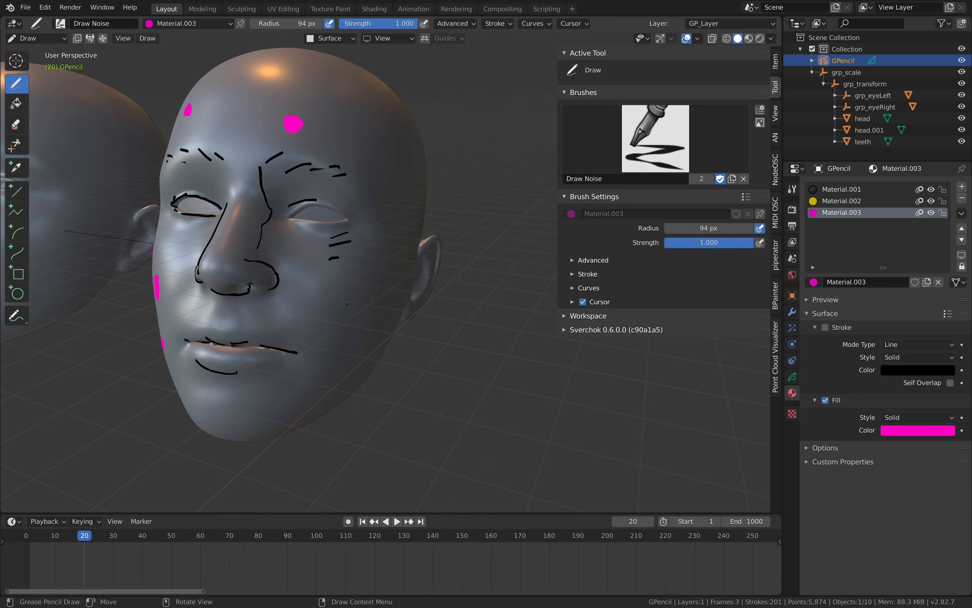
drag(344, 304, 380, 269)
mouse_move(373, 277)
middle_down()
mouse_move(416, 257)
mouse_move(408, 270)
middle_up()
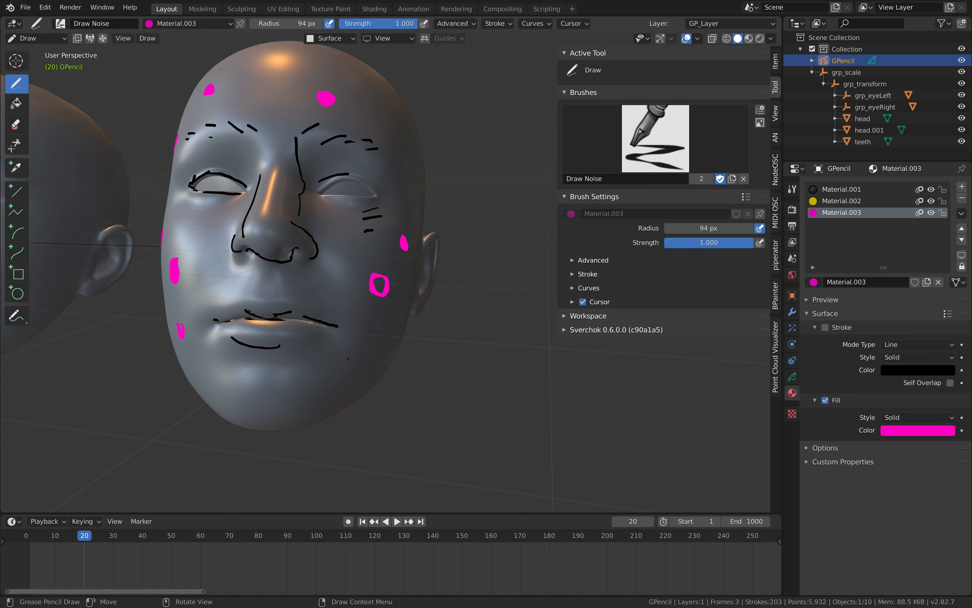
drag(345, 361, 355, 361)
Draw further magenta filled shapes on the near cheek and on the side of the face beside the ear.
middle_drag(257, 338, 337, 323)
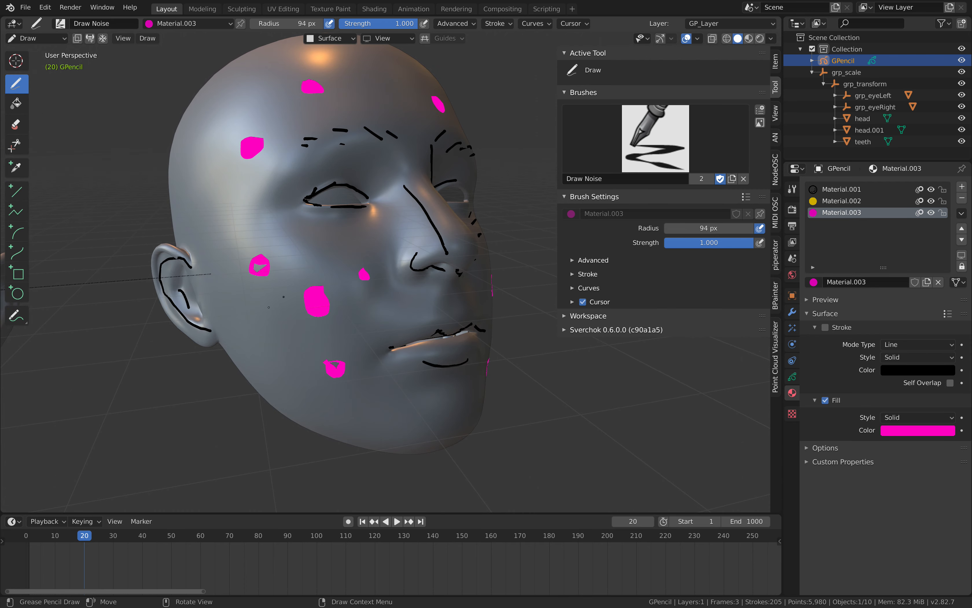
drag(274, 334, 270, 336)
mouse_move(278, 330)
middle_down()
mouse_move(342, 364)
mouse_move(330, 355)
middle_up()
drag(278, 266, 282, 268)
mouse_move(294, 273)
middle_down()
mouse_move(203, 250)
mouse_move(296, 260)
middle_up()
Select Material.002 and draw amber filled shapes on the near cheek, along the near jaw and on the chin.
click(842, 200)
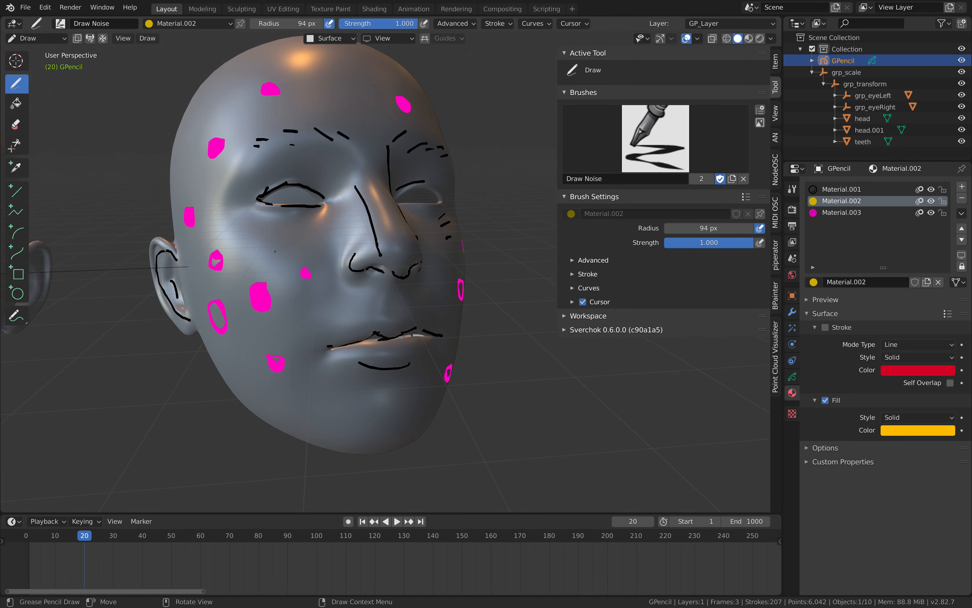
drag(276, 252, 267, 253)
drag(257, 321, 251, 346)
drag(310, 378, 317, 398)
middle_drag(322, 394, 257, 390)
drag(305, 372, 322, 388)
middle_drag(340, 363, 350, 296)
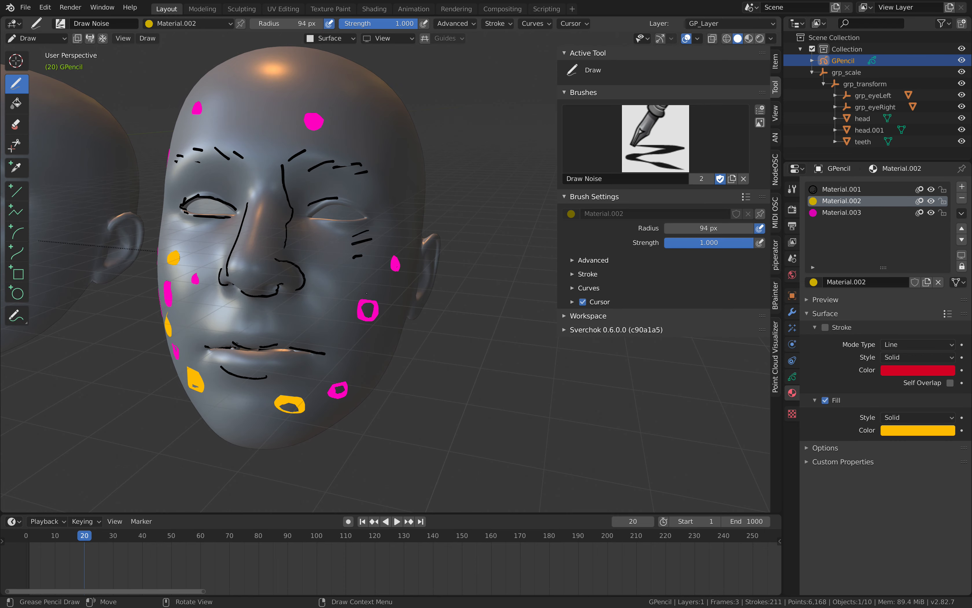
Draw amber filled shapes on the far cheek, beside the far eye and across the middle and far side of the forehead.
drag(367, 293, 362, 300)
middle_drag(362, 299, 383, 243)
drag(394, 231, 389, 237)
middle_drag(389, 237, 398, 152)
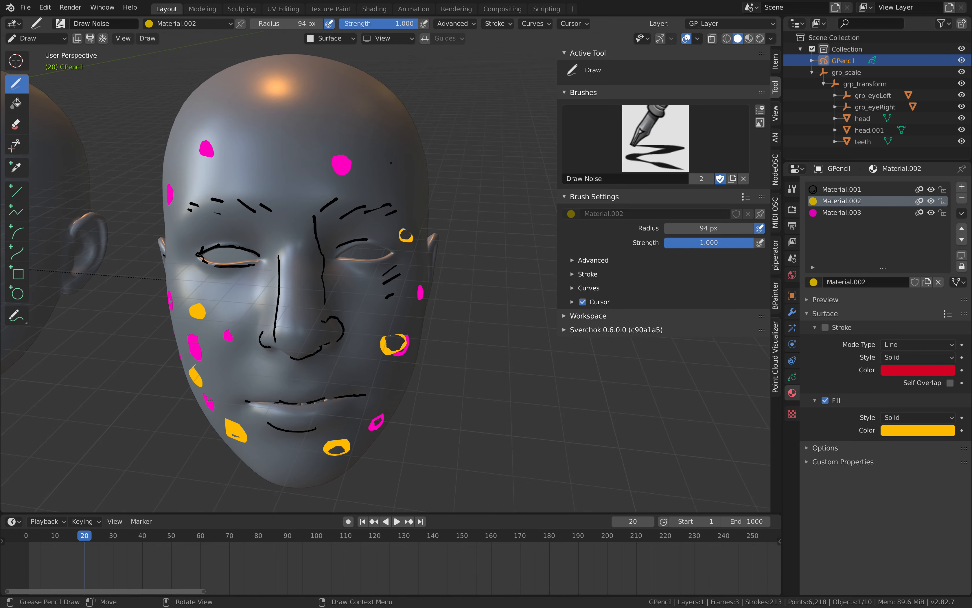
drag(398, 152, 403, 161)
middle_drag(404, 161, 323, 139)
drag(323, 138, 326, 144)
middle_drag(327, 144, 270, 146)
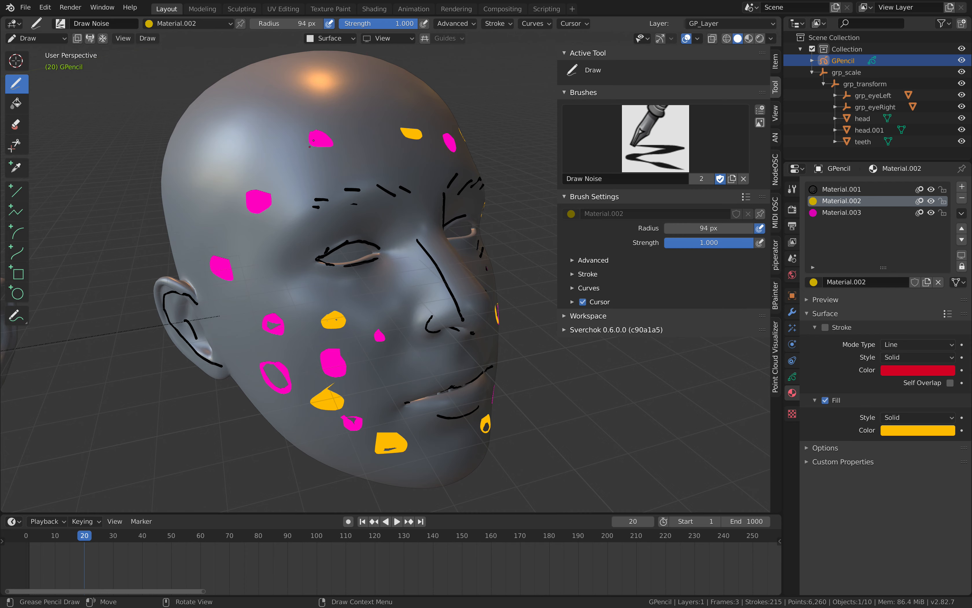
Draw amber filled shapes on the near forehead, near temple and side of the face above the ear.
drag(270, 146, 281, 155)
middle_drag(281, 155, 249, 176)
drag(248, 179, 244, 181)
middle_drag(245, 183, 233, 180)
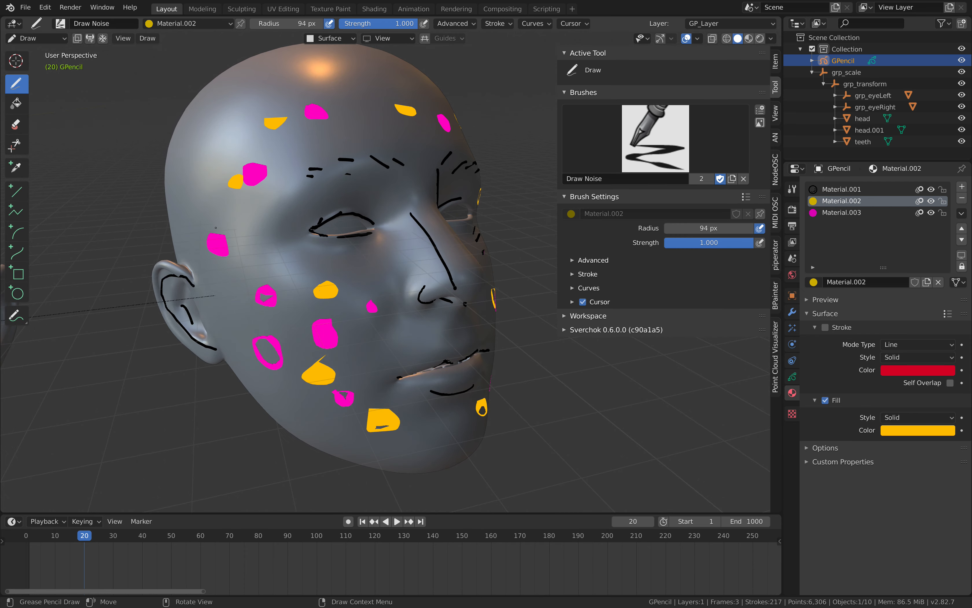
drag(230, 213, 227, 217)
middle_drag(228, 223, 183, 213)
Move the timeline to frame 35 and switch the Grease Pencil object to Object Mode.
drag(86, 533, 128, 533)
scroll(270, 251, down, 3)
middle_drag(270, 251, 251, 238)
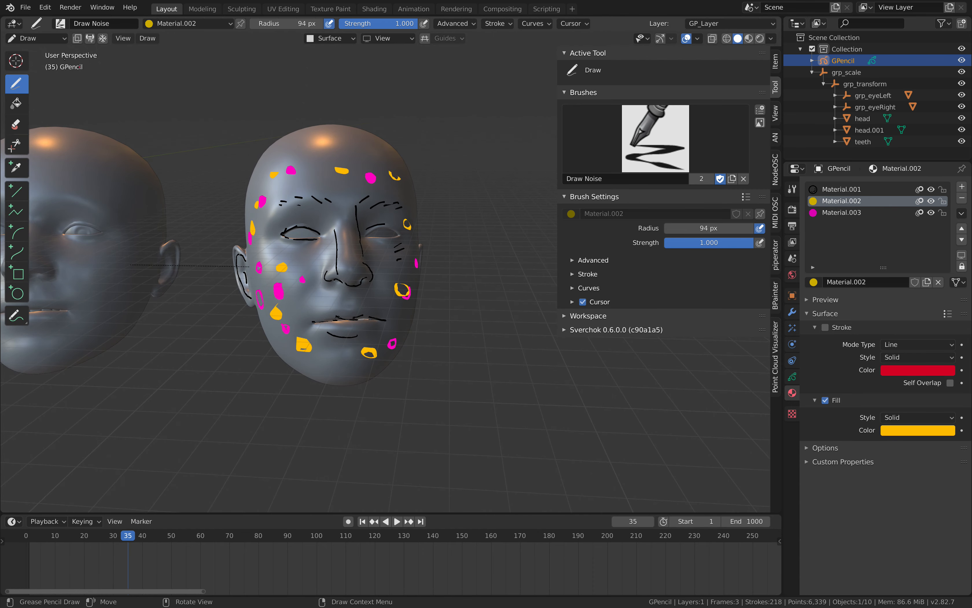
click(34, 47)
click(36, 38)
click(40, 46)
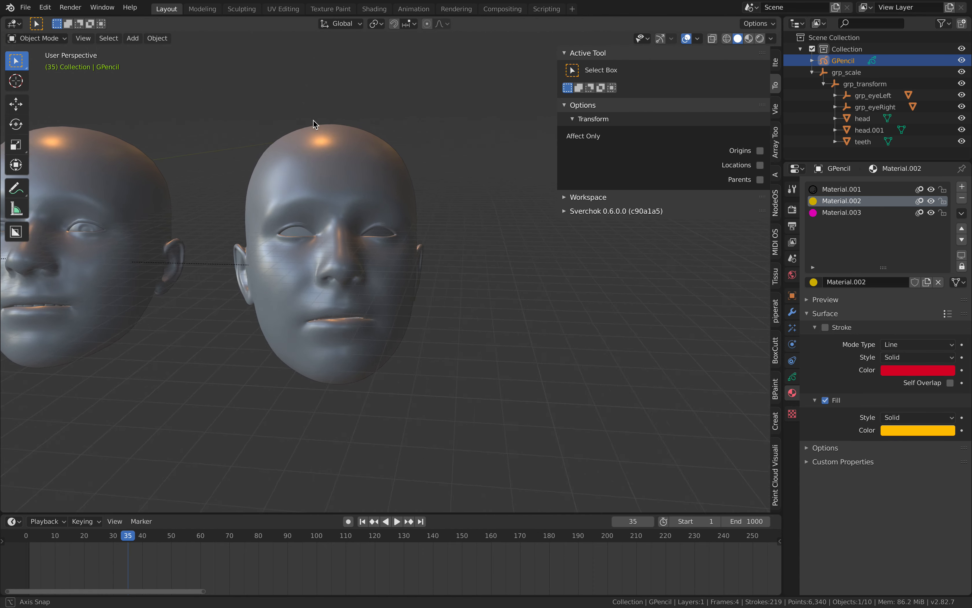
Play the animation briefly, stop it and scrub to frame 26 to view the drawing.
key(space)
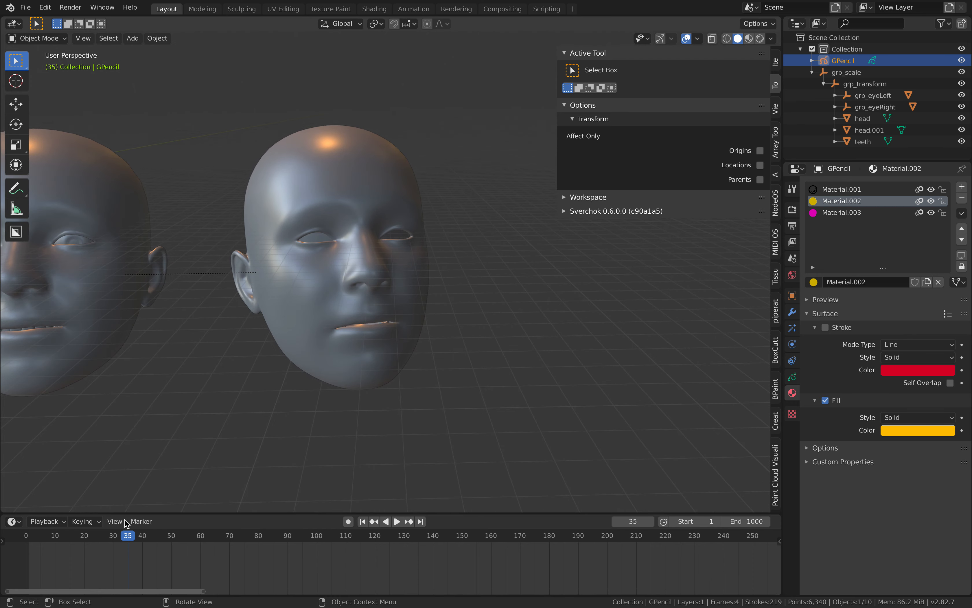
key(space)
mouse_move(156, 535)
mouse_down()
mouse_move(40, 537)
mouse_move(102, 537)
mouse_up()
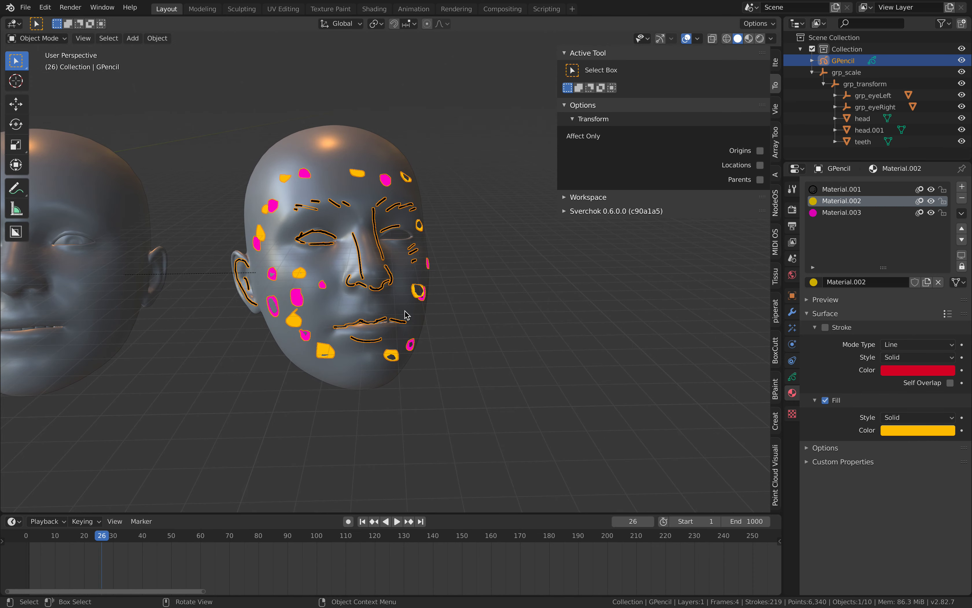
mouse_move(405, 314)
middle_down()
mouse_move(430, 312)
mouse_move(394, 311)
middle_up()
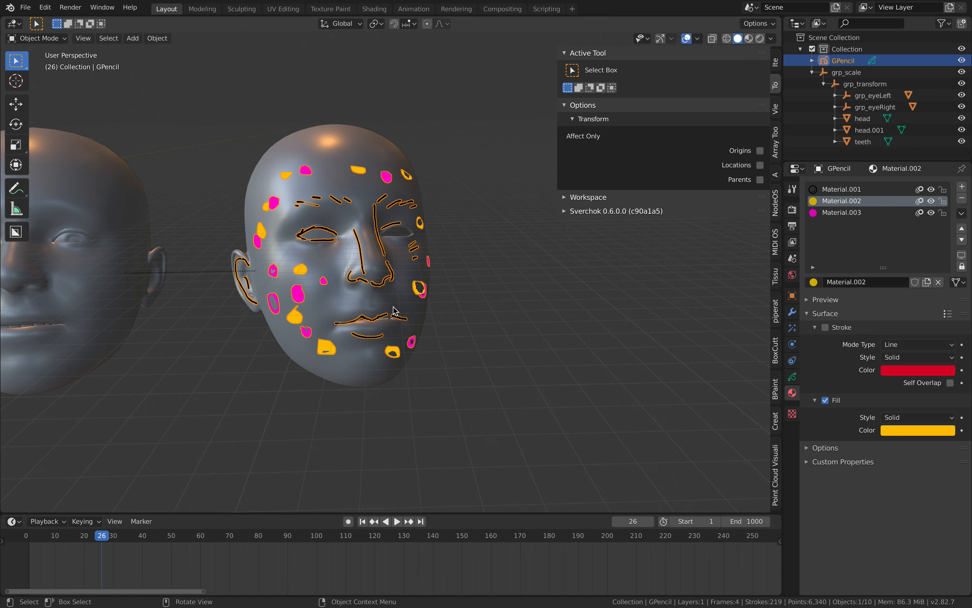
Switch to the web browser, view the ArmorPaint Gumroad and download pages, and return to Blender.
key(ctrl+Left)
key(ctrl+Right)
key(ctrl+Right)
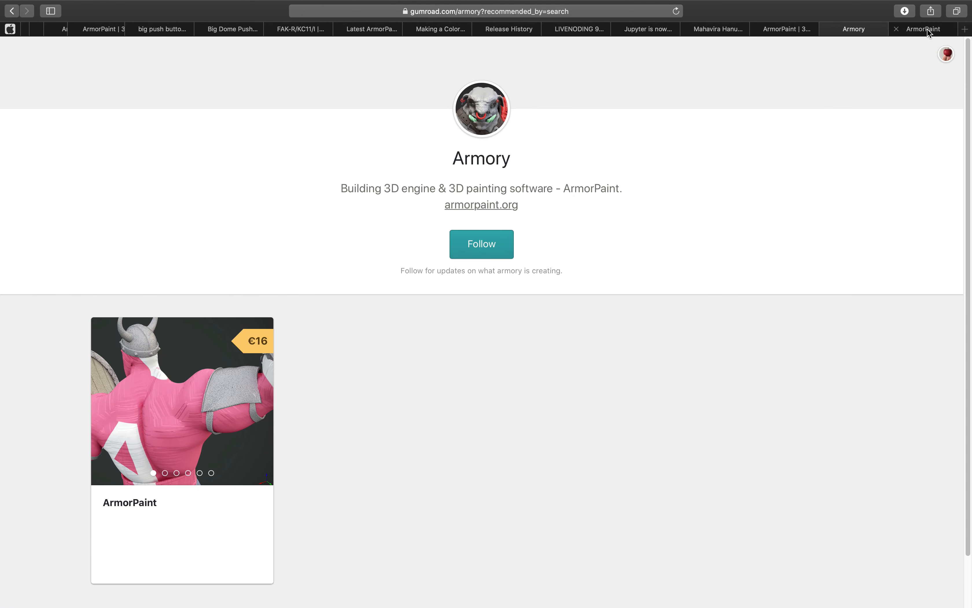
click(927, 29)
key(ctrl+shift+Tab)
key(ctrl+shift+Tab)
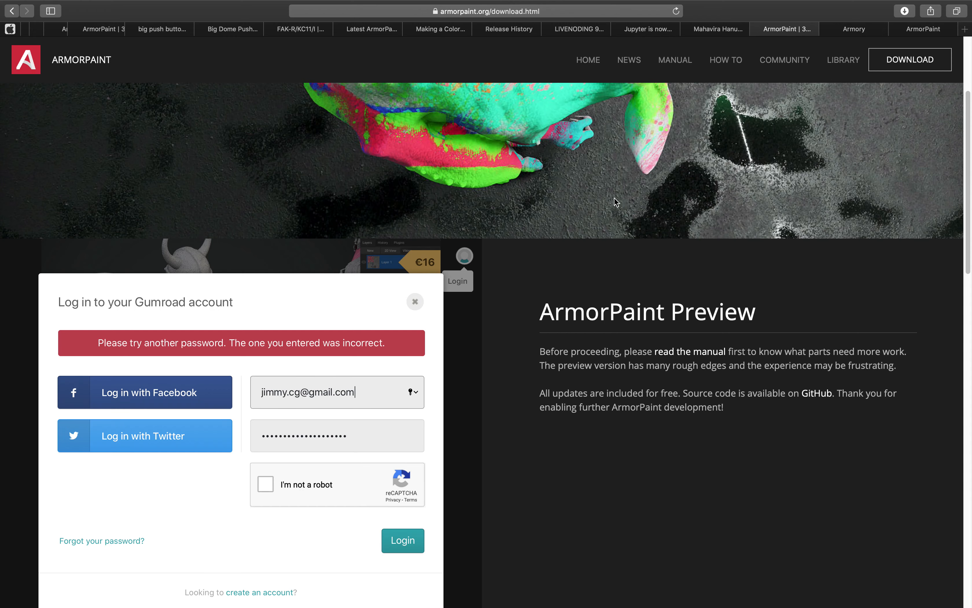
scroll(615, 198, down, 5)
key(ctrl+Left)
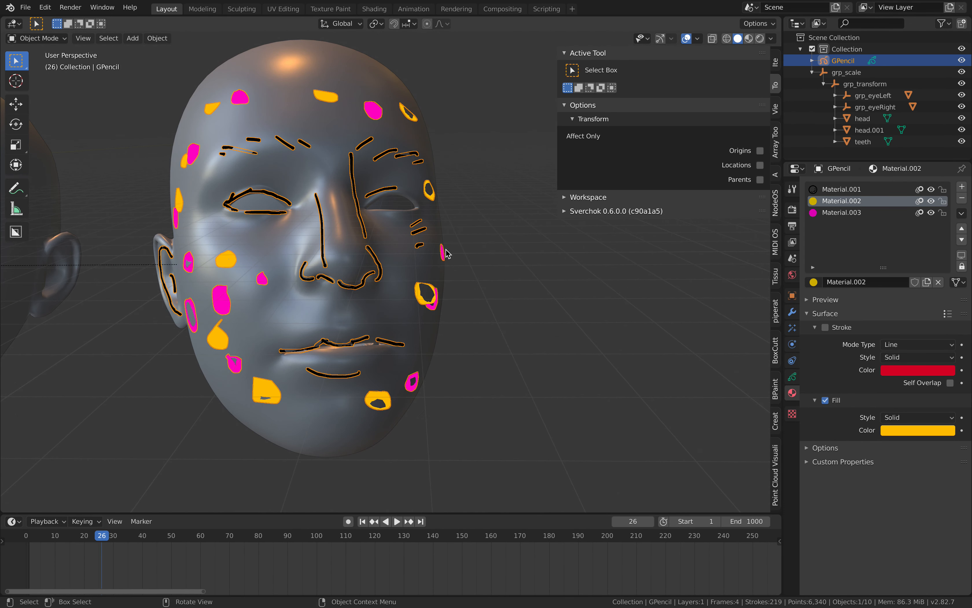
Deselect the Grease Pencil object and examine the frame 26 drawing on the head from several angles.
scroll(449, 254, down, 1)
middle_drag(449, 254, 463, 255)
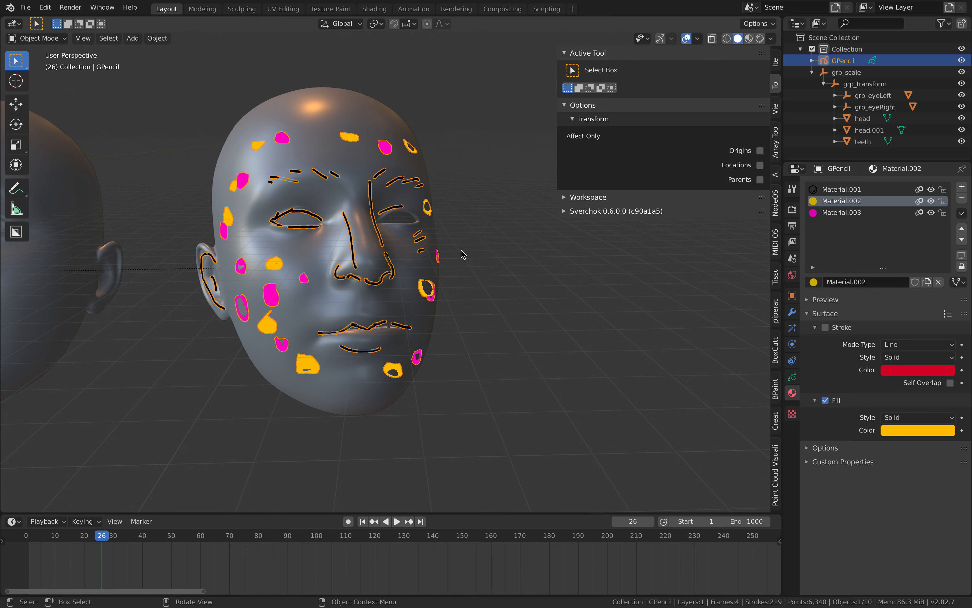
middle_drag(448, 261, 384, 213)
scroll(459, 261, up, 1)
click(451, 220)
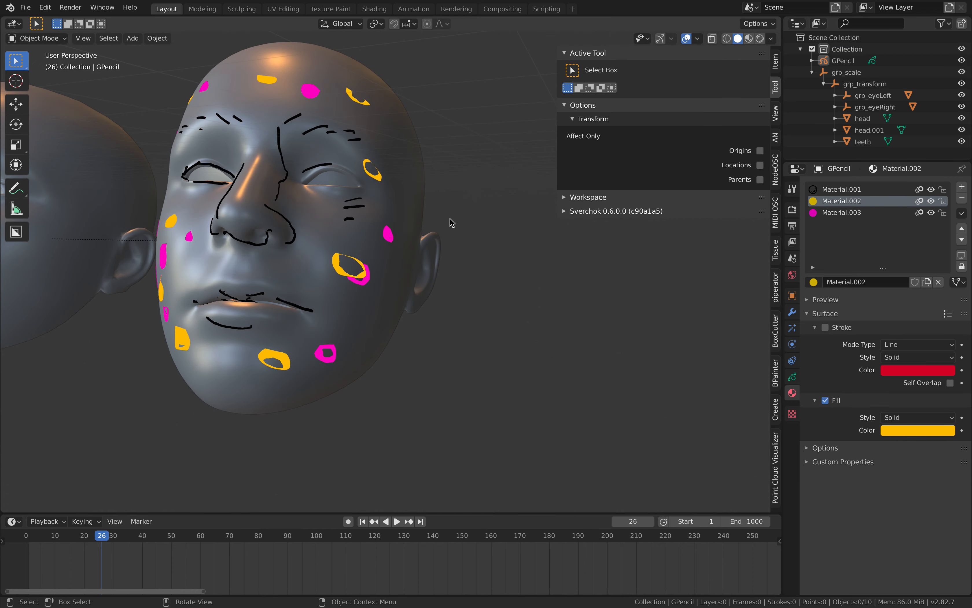
middle_drag(451, 221, 470, 211)
Play and scrub the animation from the start, stop at frame 9 and examine that drawing around the head.
key(space)
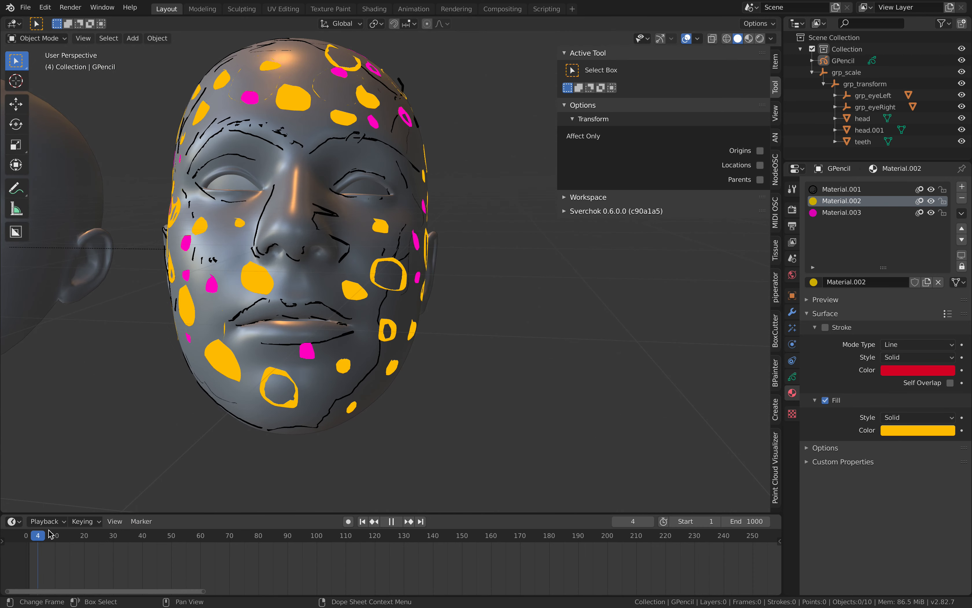
drag(29, 530, 52, 524)
middle_drag(336, 323, 358, 329)
middle_drag(313, 304, 292, 336)
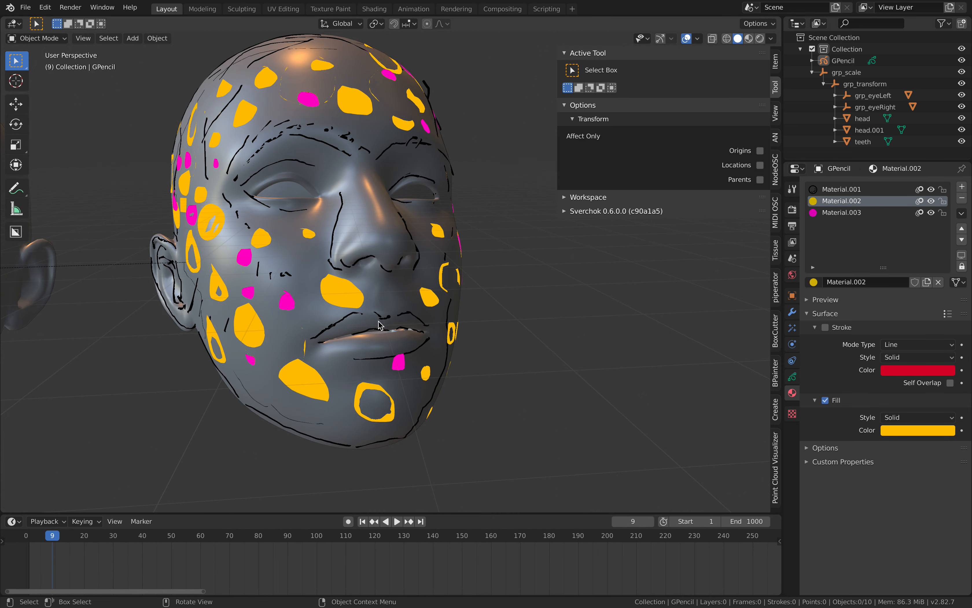
middle_drag(380, 325, 389, 279)
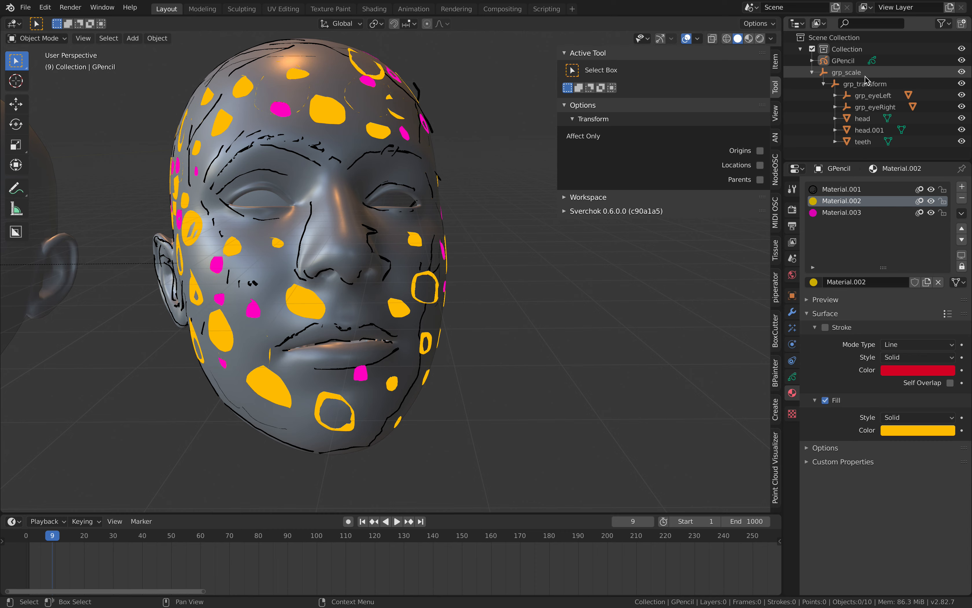
Hide the head, head.001 and teeth objects and view the Grease Pencil strokes alone at frame 25.
click(962, 141)
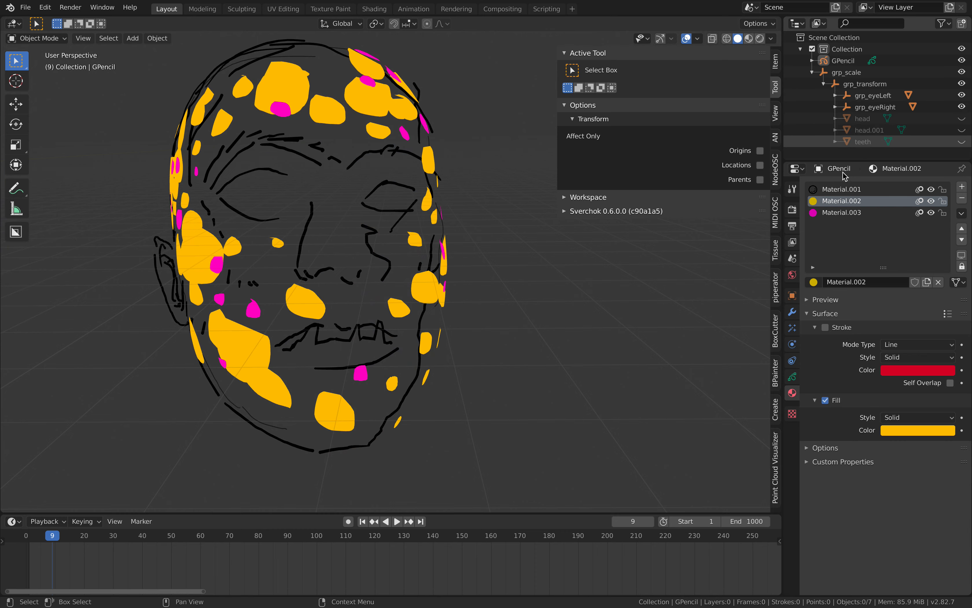
scroll(354, 350, down, 3)
mouse_move(350, 351)
middle_down()
mouse_move(394, 349)
mouse_move(334, 354)
mouse_move(382, 353)
middle_up()
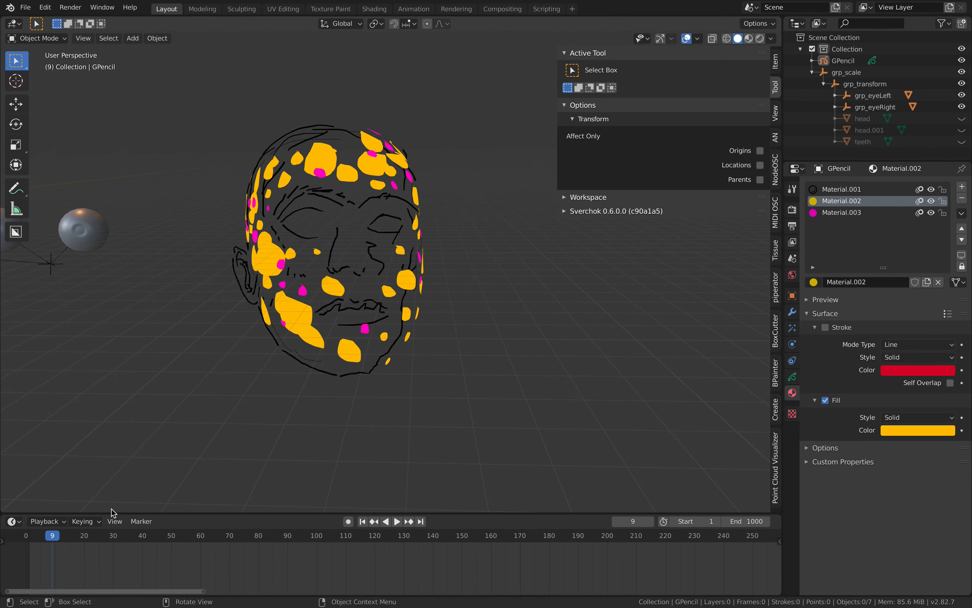
mouse_move(100, 536)
mouse_down()
mouse_move(163, 536)
mouse_move(61, 535)
mouse_move(100, 538)
mouse_up()
mouse_move(354, 338)
middle_down()
mouse_move(462, 312)
mouse_move(435, 316)
middle_up()
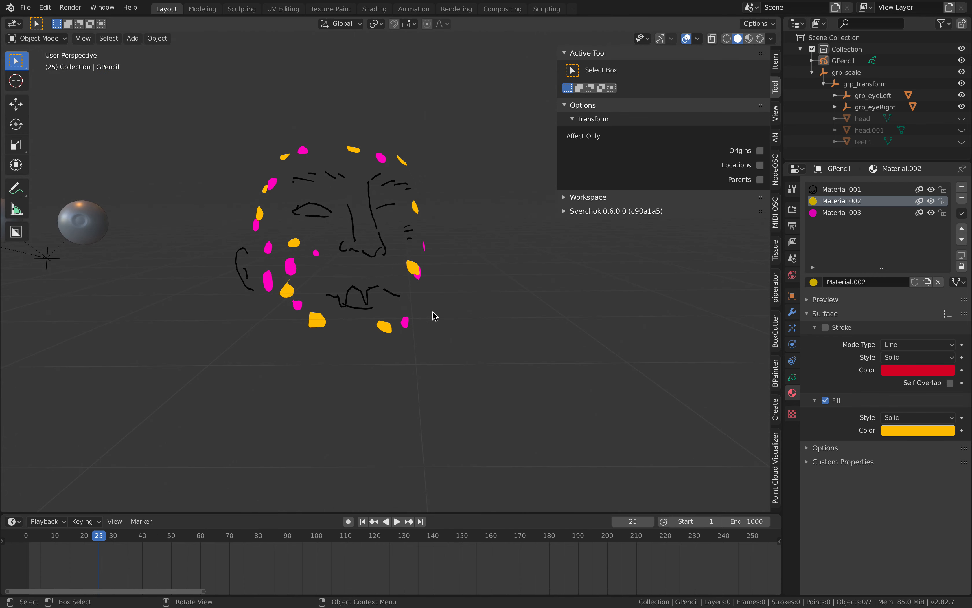